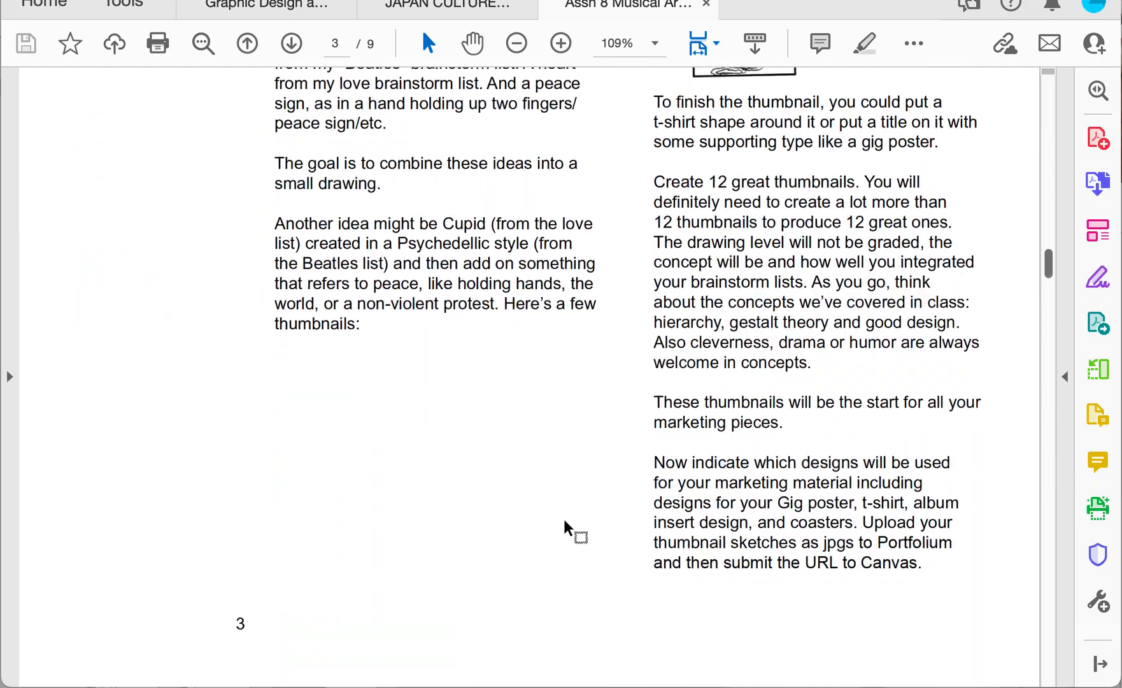
- Read the Phase 4 marketing material list and the gig poster requirements on page 5 of the project sheet
{"action": "scroll", "coordinate": [565, 520], "scroll_direction": "down", "scroll_amount": 15}
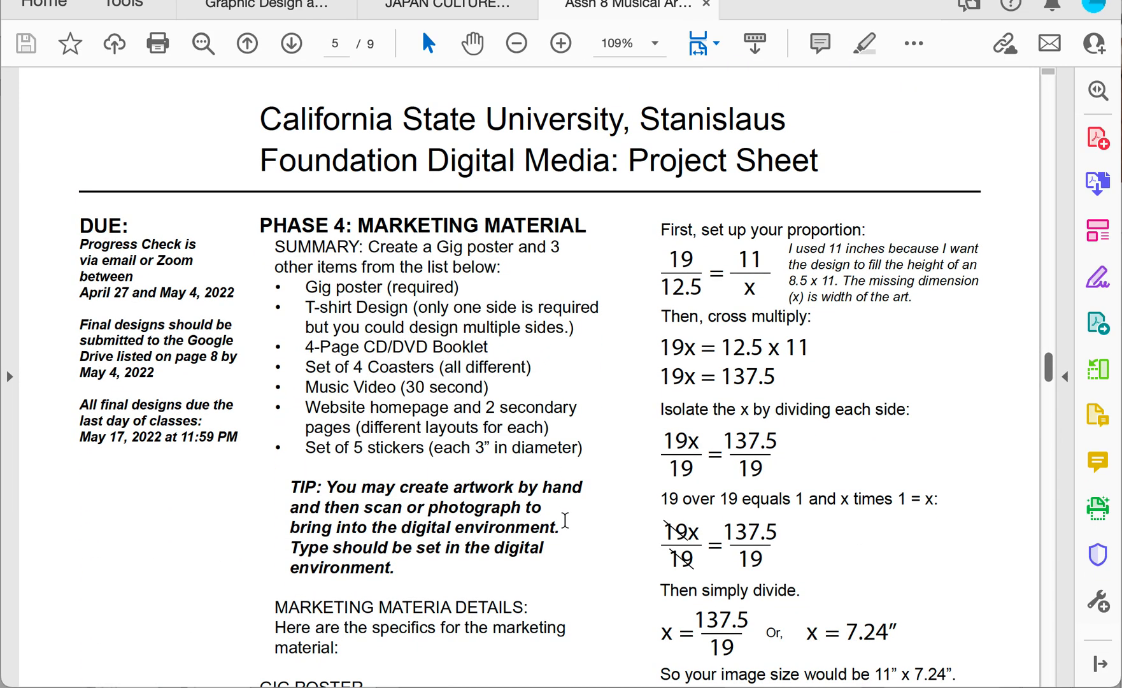
{"action": "scroll", "coordinate": [565, 520], "scroll_direction": "down", "scroll_amount": 1}
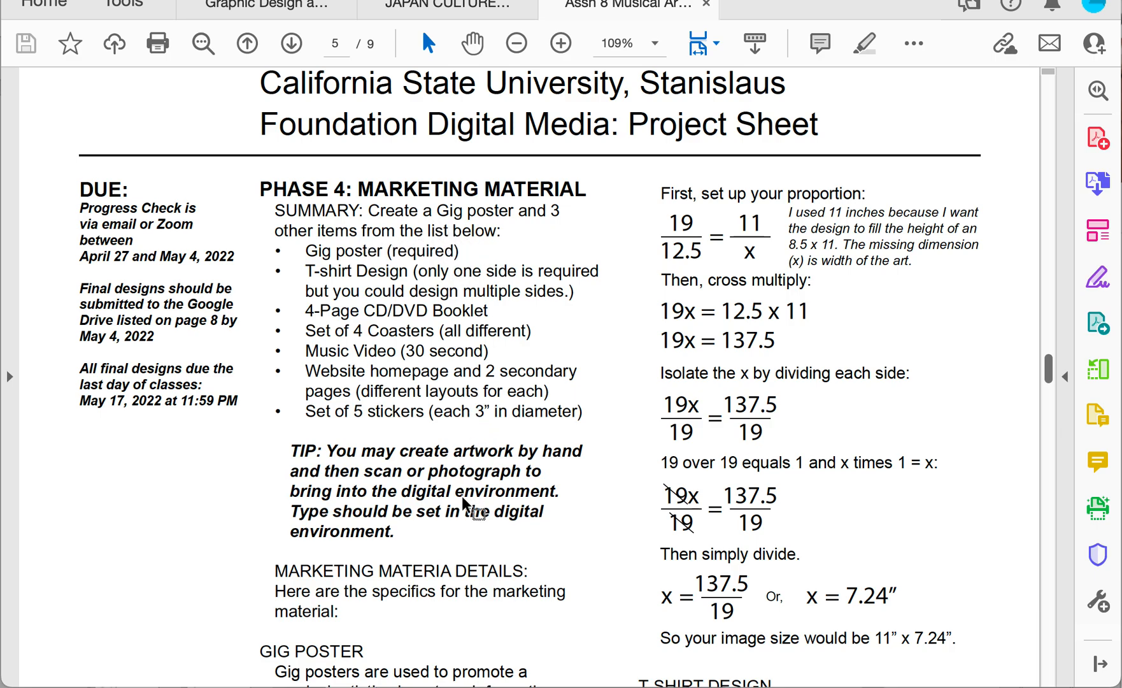
{"action": "scroll", "coordinate": [463, 471], "scroll_direction": "down", "scroll_amount": 3}
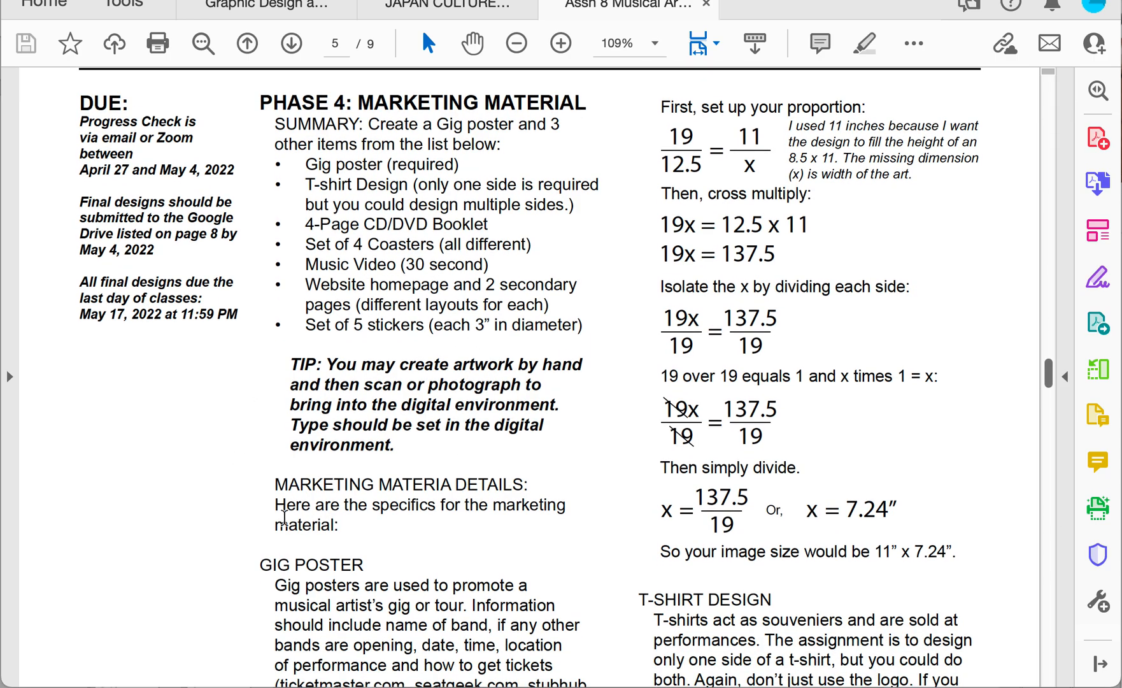
{"action": "scroll", "coordinate": [513, 506], "scroll_direction": "down", "scroll_amount": 3}
{"action": "scroll", "coordinate": [512, 510], "scroll_direction": "down", "scroll_amount": 2}
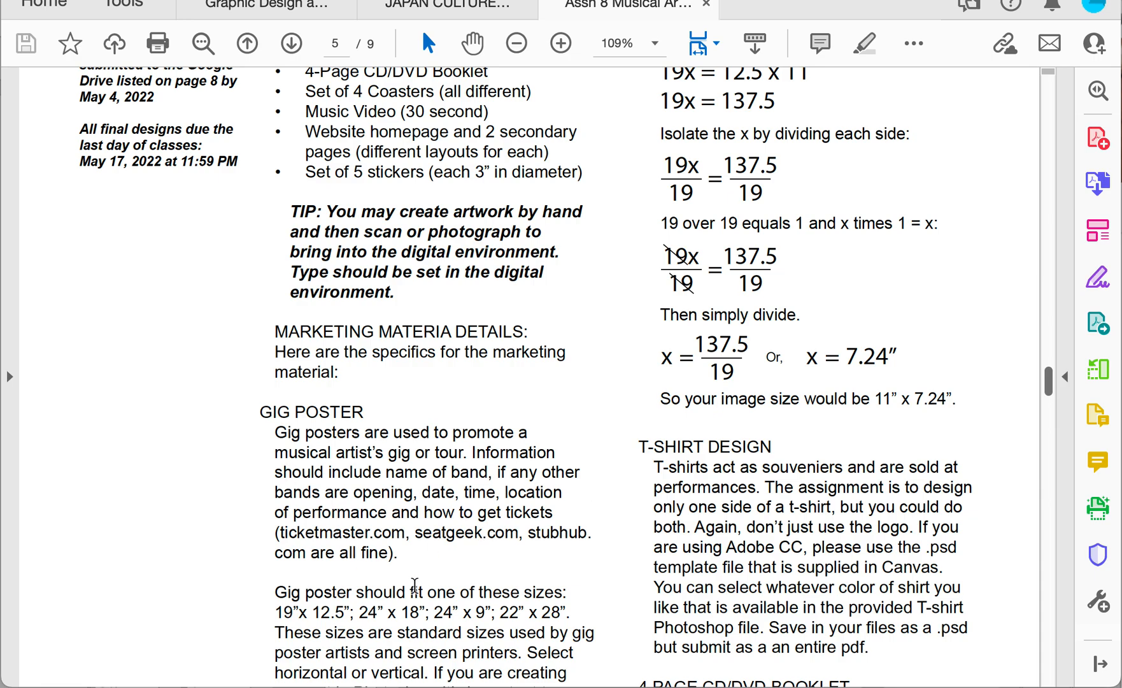
{"action": "scroll", "coordinate": [505, 568], "scroll_direction": "down", "scroll_amount": 1}
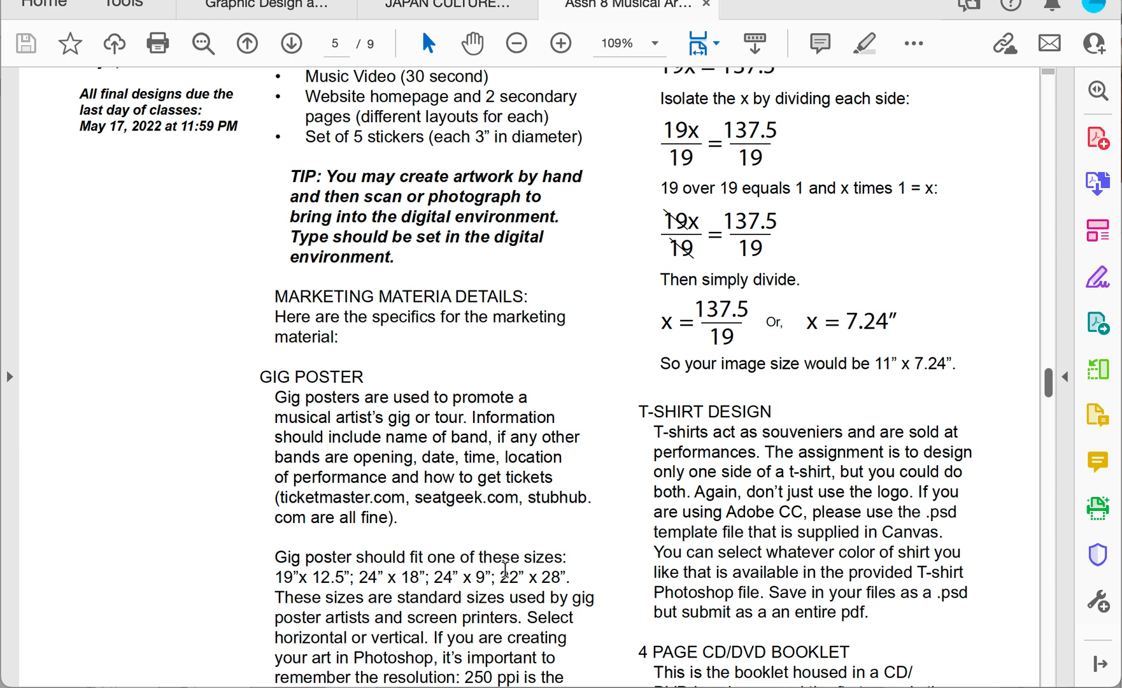
{"action": "scroll", "coordinate": [505, 569], "scroll_direction": "down", "scroll_amount": 1}
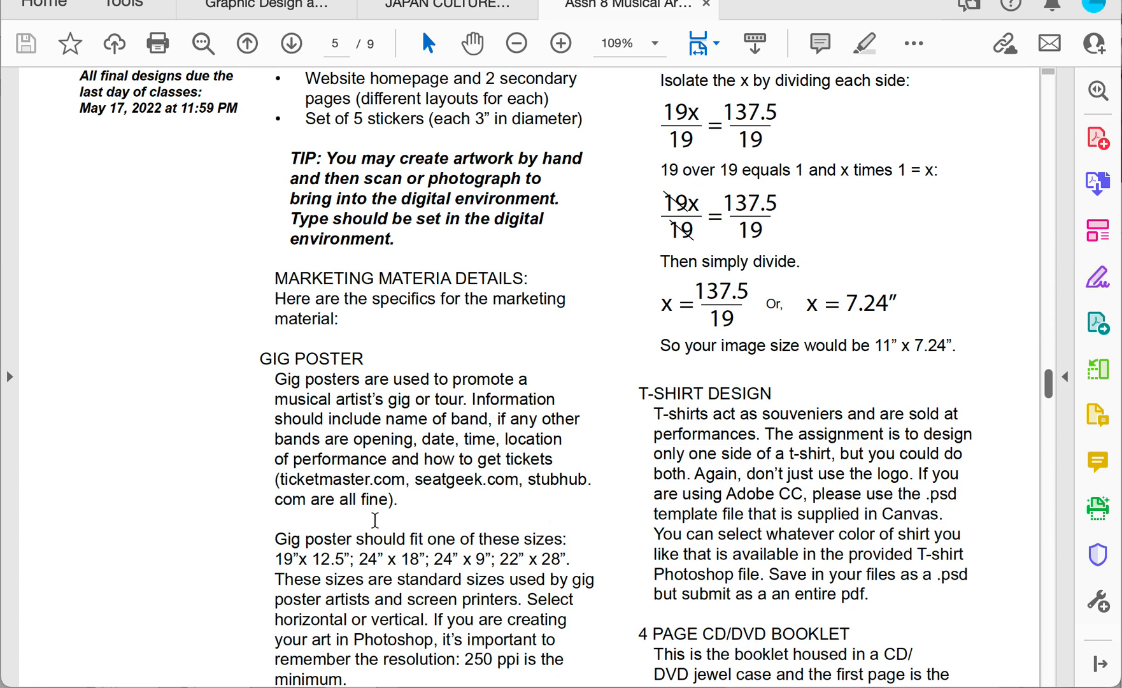
{"action": "scroll", "coordinate": [172, 611], "scroll_direction": "down", "scroll_amount": 2}
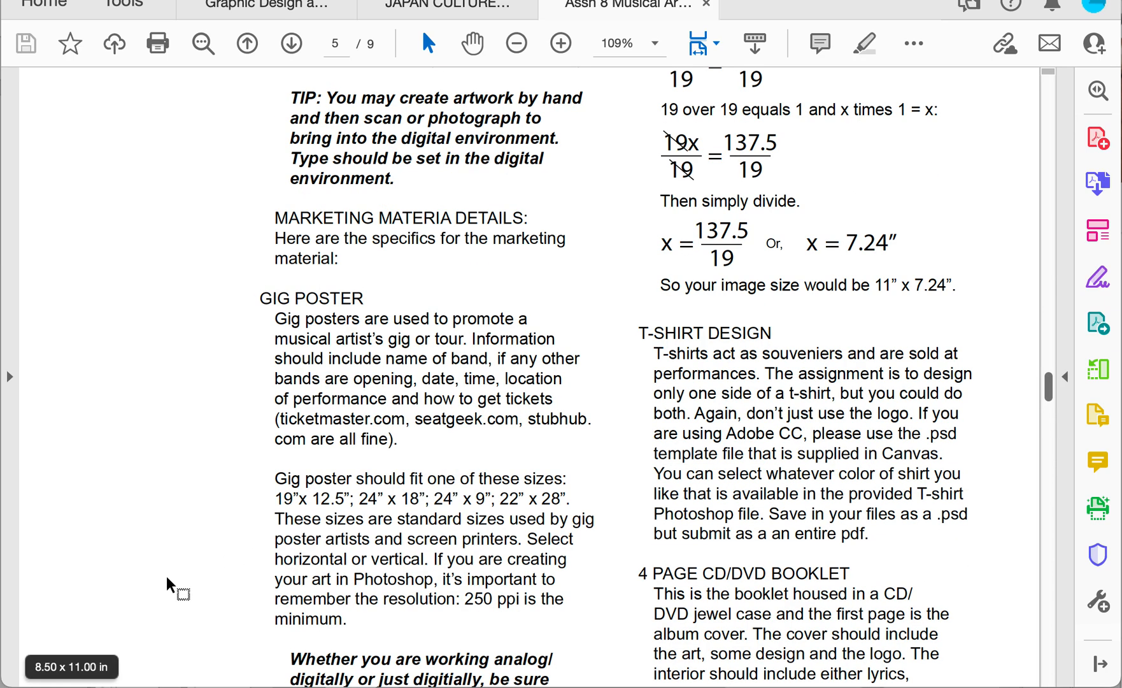
{"action": "scroll", "coordinate": [437, 517], "scroll_direction": "down", "scroll_amount": 2}
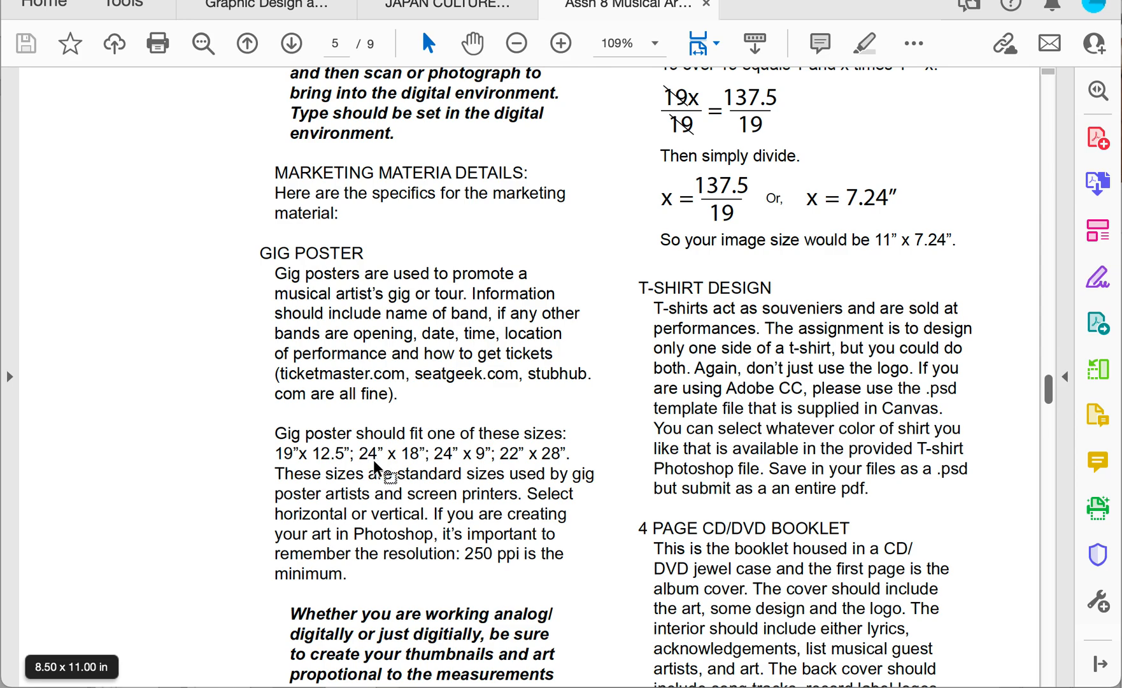
{"action": "scroll", "coordinate": [382, 465], "scroll_direction": "down", "scroll_amount": 5}
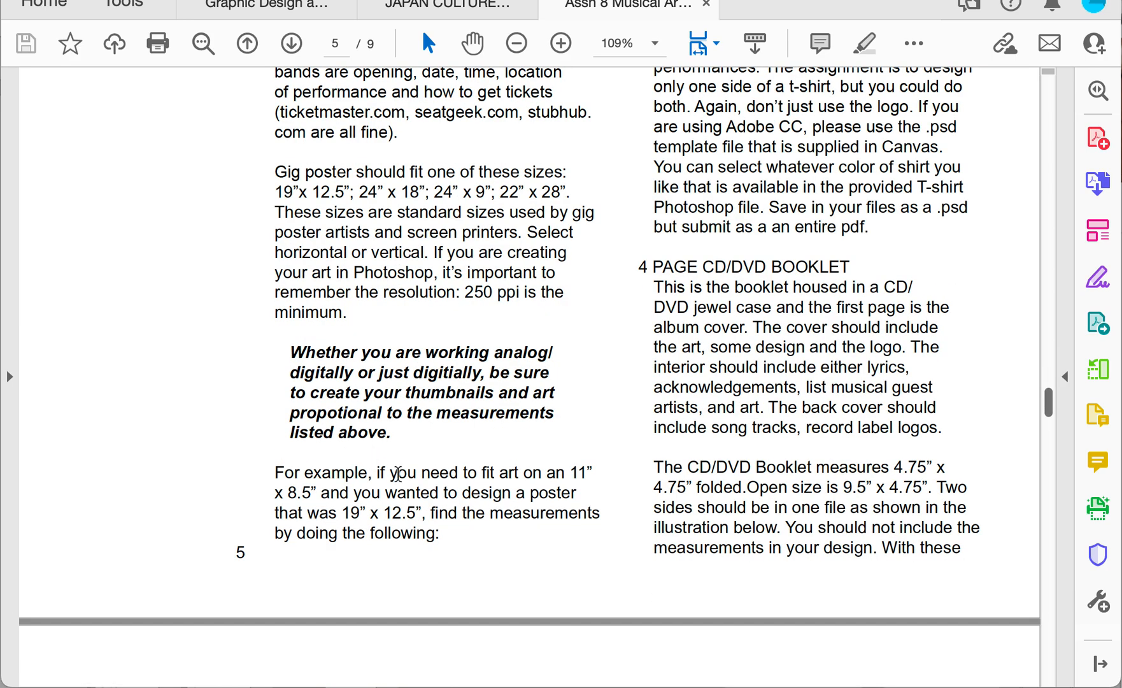
- Review the allowed gig poster sizes and the worked example for scaling artwork in proportion to them
{"action": "scroll", "coordinate": [398, 475], "scroll_direction": "up", "scroll_amount": 9}
{"action": "scroll", "coordinate": [398, 477], "scroll_direction": "up", "scroll_amount": 4}
{"action": "scroll", "coordinate": [398, 476], "scroll_direction": "down", "scroll_amount": 8}
{"action": "scroll", "coordinate": [398, 475], "scroll_direction": "down", "scroll_amount": 4}
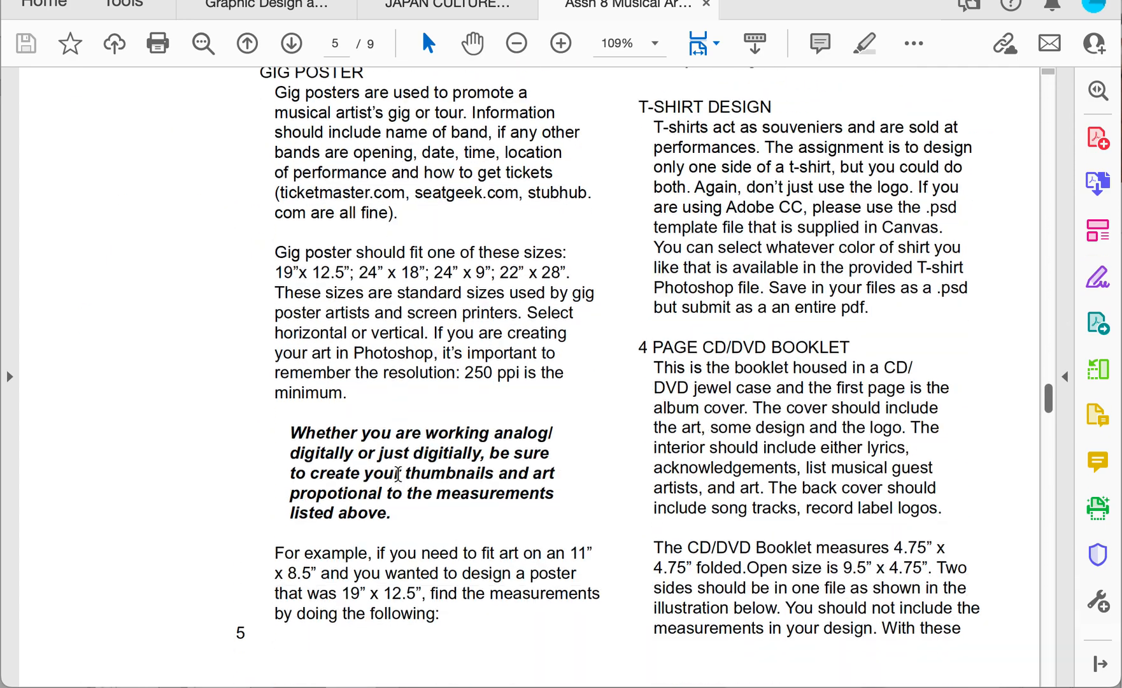
{"action": "scroll", "coordinate": [398, 474], "scroll_direction": "up", "scroll_amount": 1}
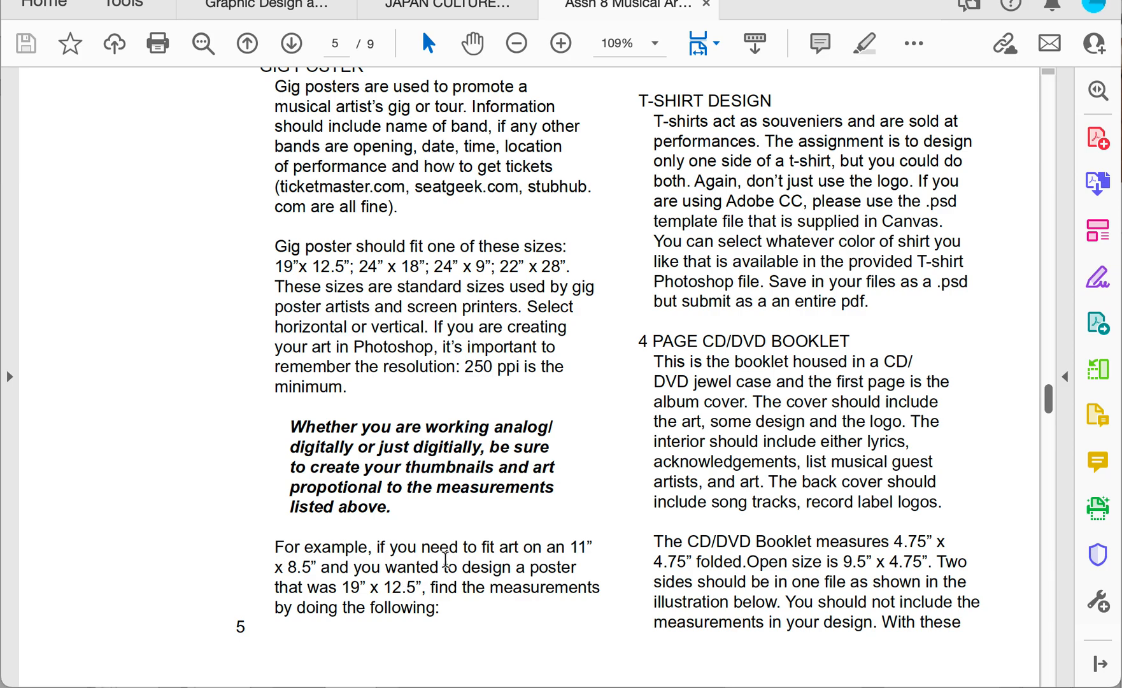
{"action": "scroll", "coordinate": [604, 531], "scroll_direction": "up", "scroll_amount": 8}
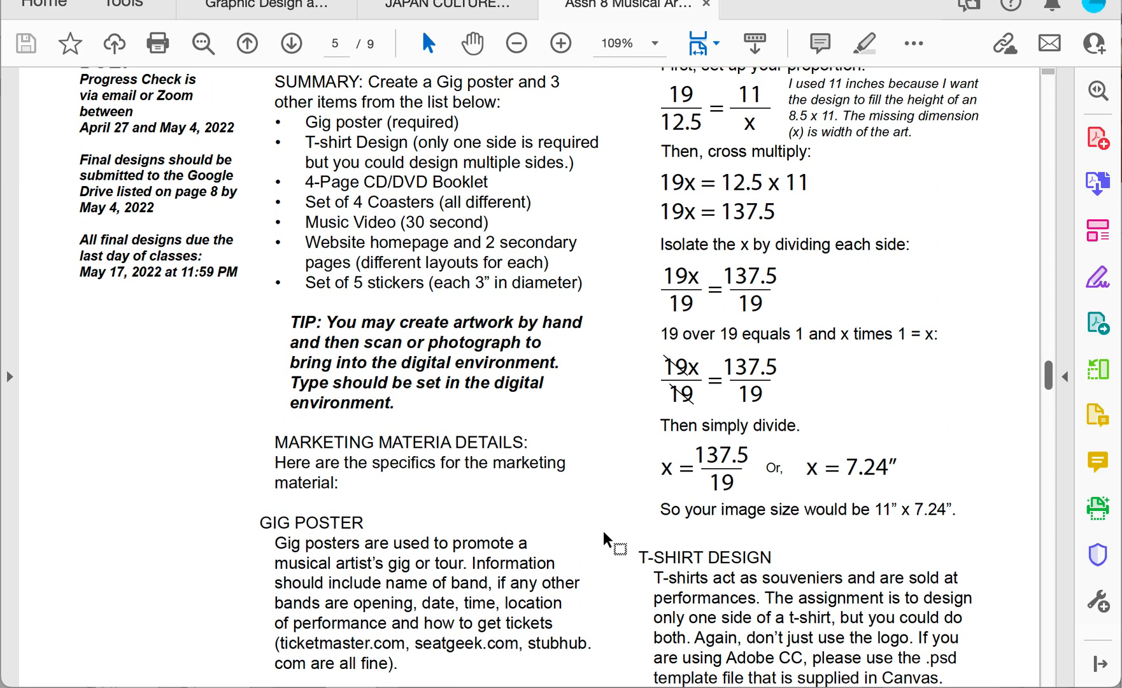
{"action": "scroll", "coordinate": [605, 538], "scroll_direction": "down", "scroll_amount": 2}
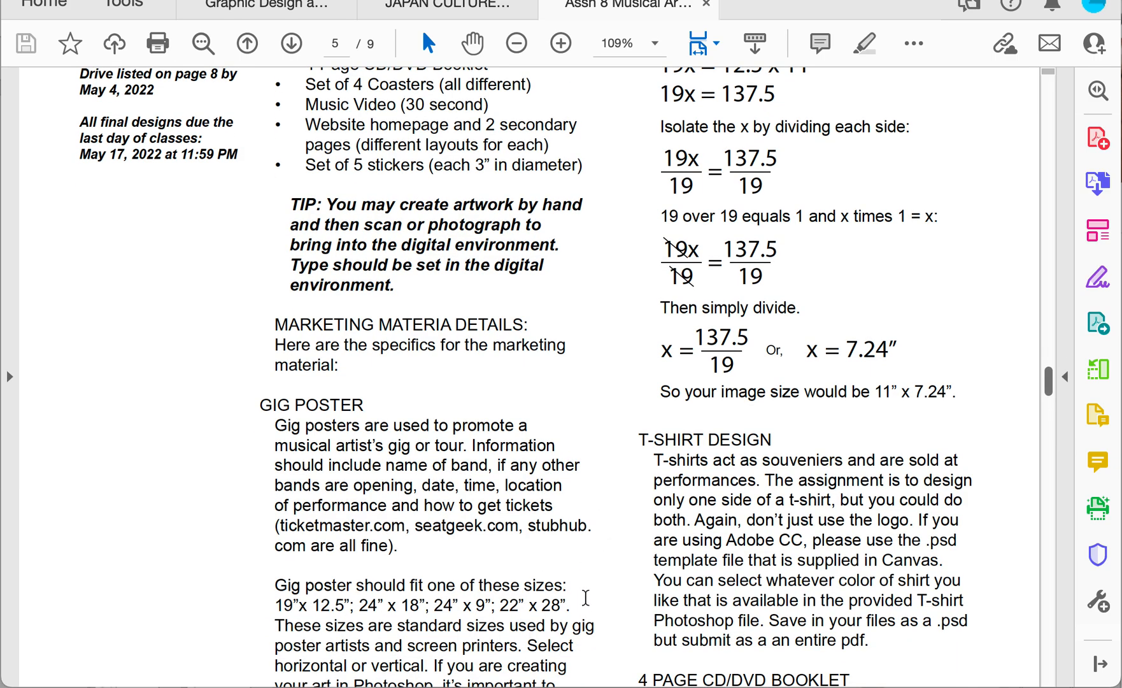
{"action": "scroll", "coordinate": [585, 597], "scroll_direction": "up", "scroll_amount": 3}
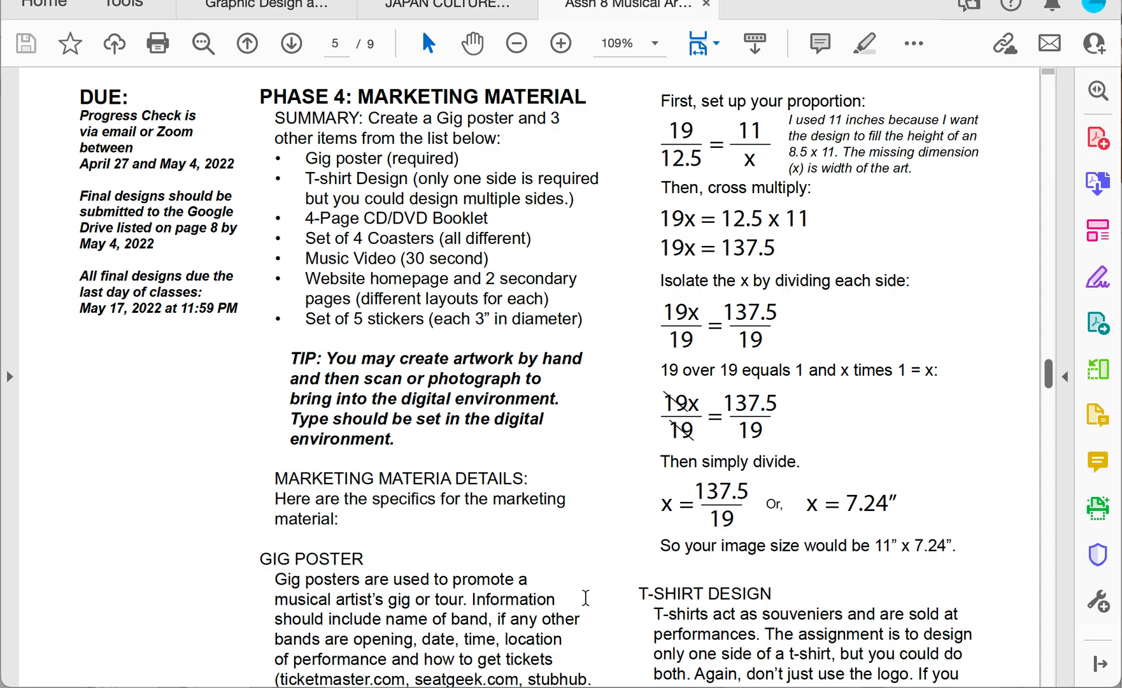
{"action": "scroll", "coordinate": [585, 597], "scroll_direction": "down", "scroll_amount": 1}
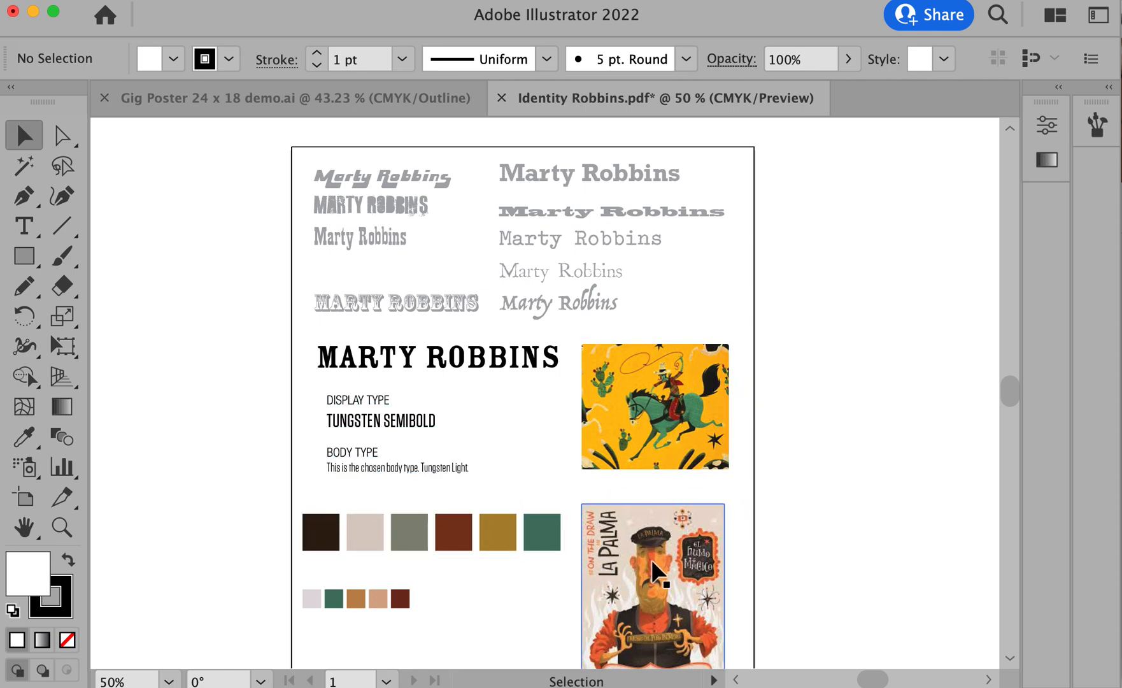
- In Illustrator's Identity Robbins.pdf, select and copy the black Marty Robbins logo, type samples, large color swatches and both reference images
{"action": "left_click", "coordinate": [232, 109]}
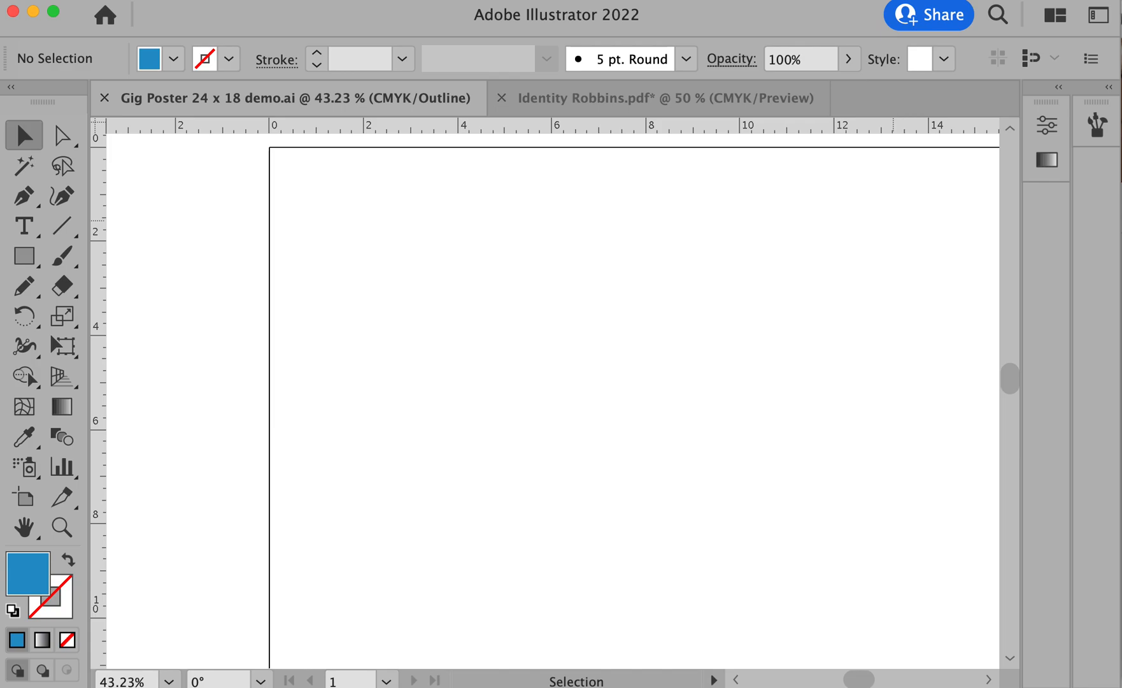
{"action": "left_click", "coordinate": [597, 114]}
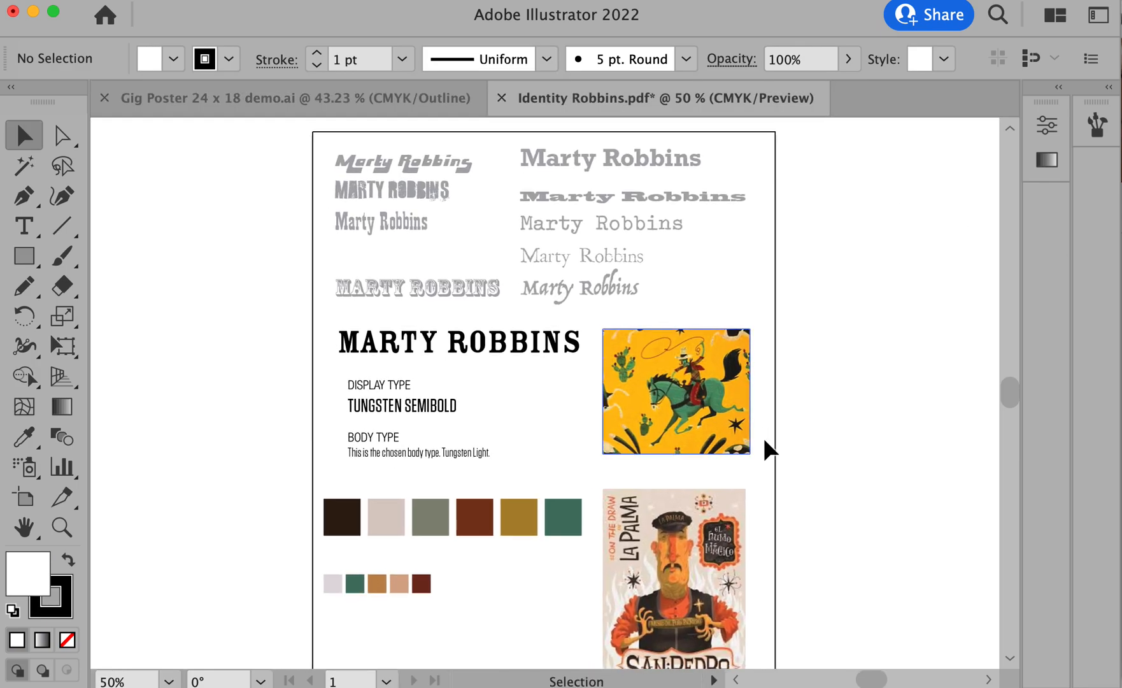
{"action": "left_click_drag", "start_coordinate": [246, 325], "coordinate": [695, 543]}
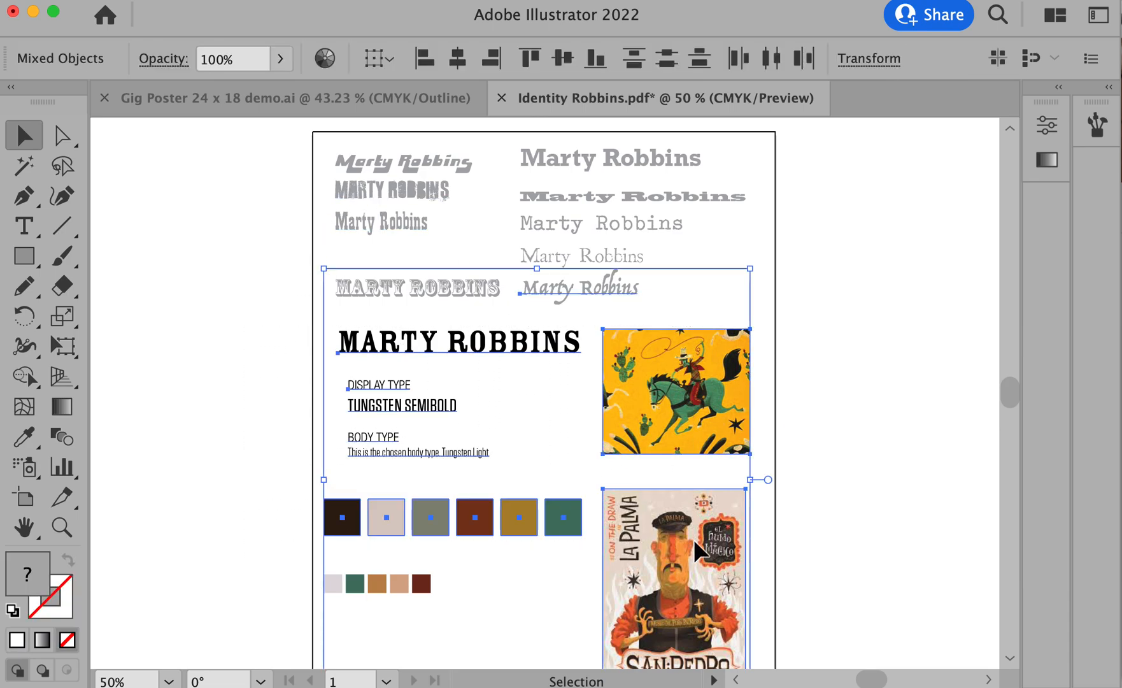
{"action": "left_click", "coordinate": [584, 291], "text": "shift"}
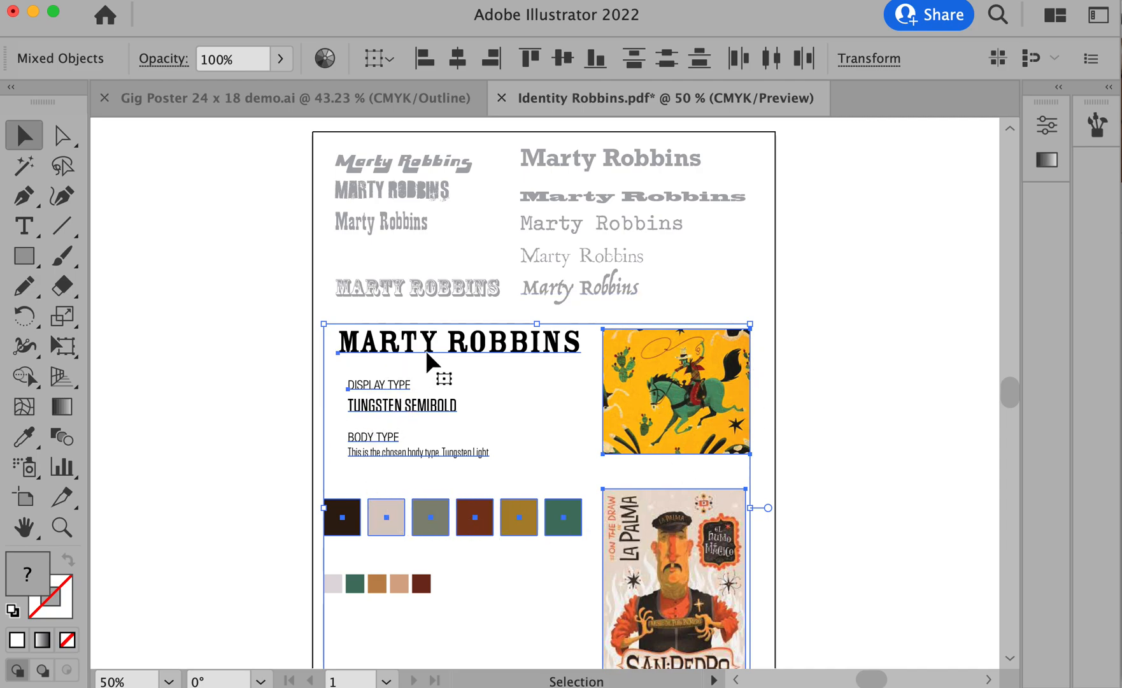
- Switch the Gig Poster 24 x 18 demo.ai document to Preview mode and paste the copied identity elements beside the artboard
{"action": "left_click", "coordinate": [330, 113]}
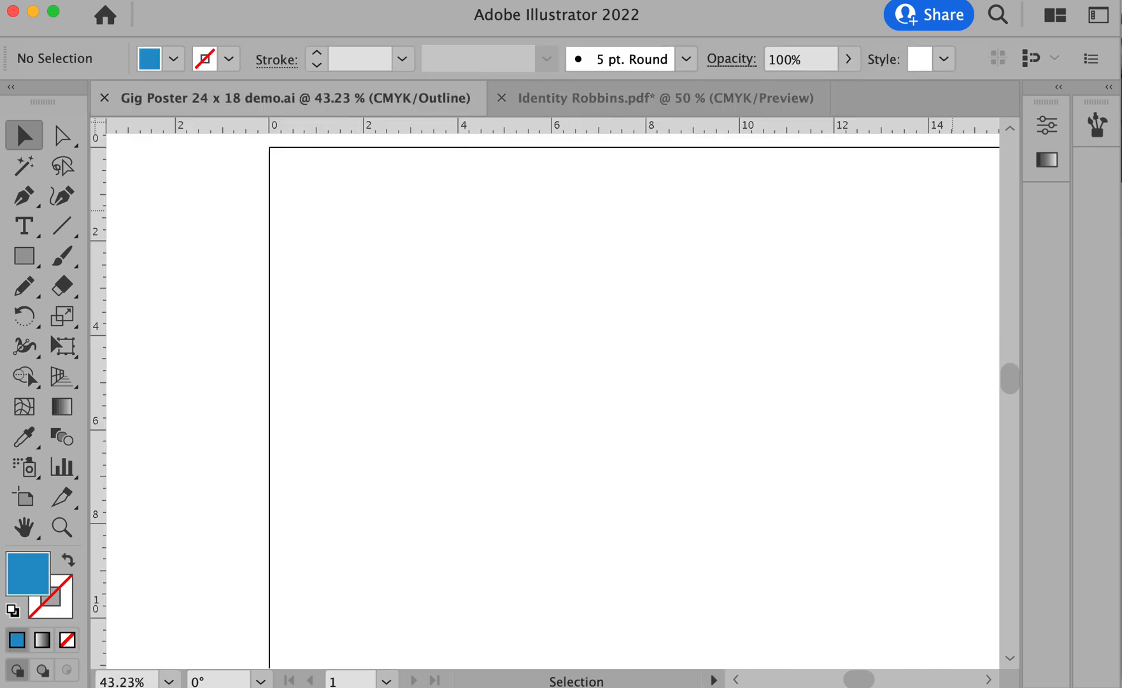
{"action": "key", "text": "ctrl+y"}
{"action": "key", "text": "space"}
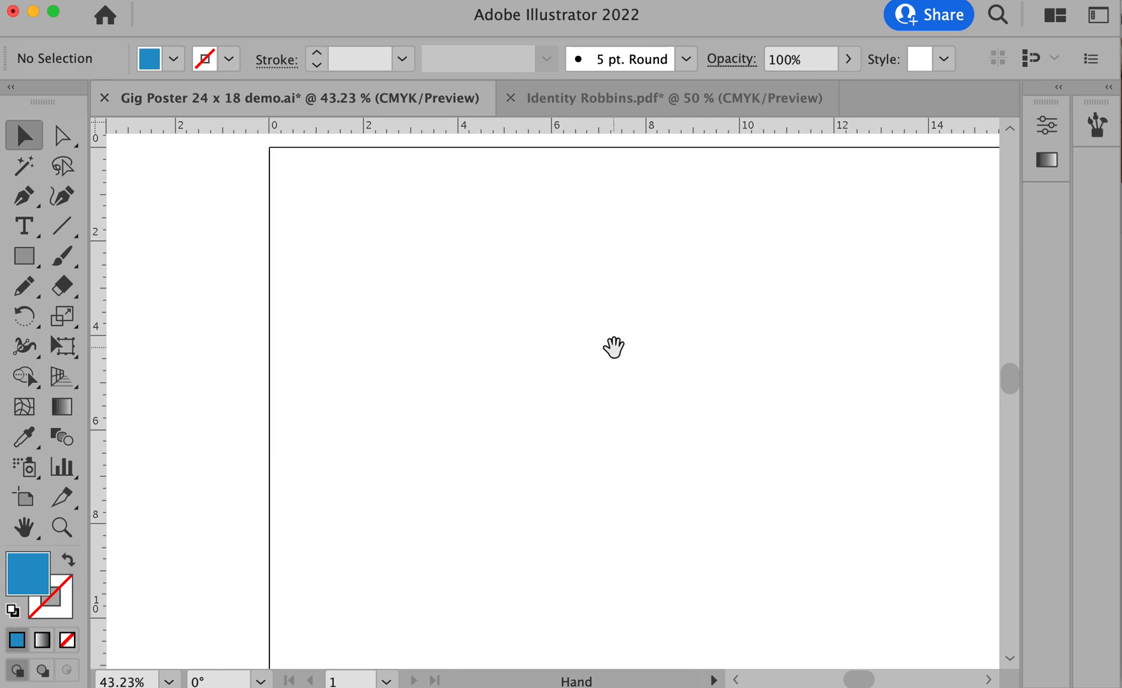
{"action": "left_click_drag", "start_coordinate": [613, 345], "coordinate": [459, 354]}
{"action": "left_click", "coordinate": [518, 393], "text": "alt+super"}
{"action": "left_click", "coordinate": [523, 399], "text": "alt+super"}
{"action": "left_click_drag", "start_coordinate": [545, 420], "coordinate": [446, 182]}
{"action": "left_click_drag", "start_coordinate": [472, 423], "coordinate": [411, 417]}
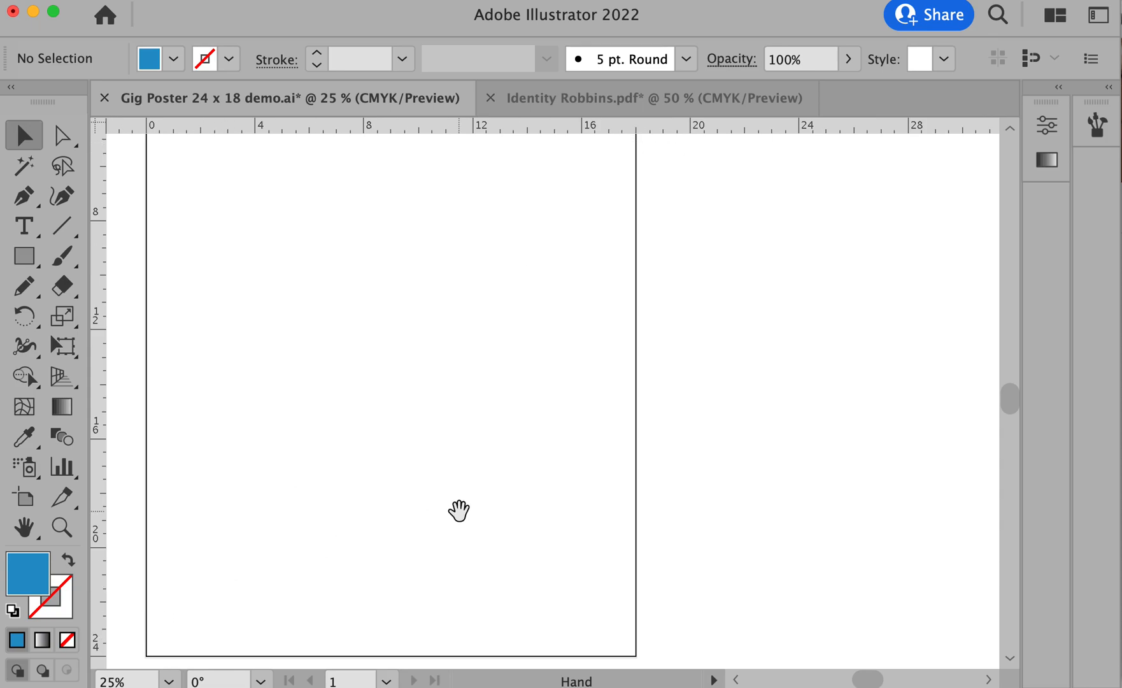
{"action": "left_click_drag", "start_coordinate": [458, 511], "coordinate": [430, 514]}
{"action": "key", "text": "super+v"}
{"action": "left_click_drag", "start_coordinate": [641, 359], "coordinate": [826, 367]}
{"action": "left_click", "coordinate": [660, 587]}
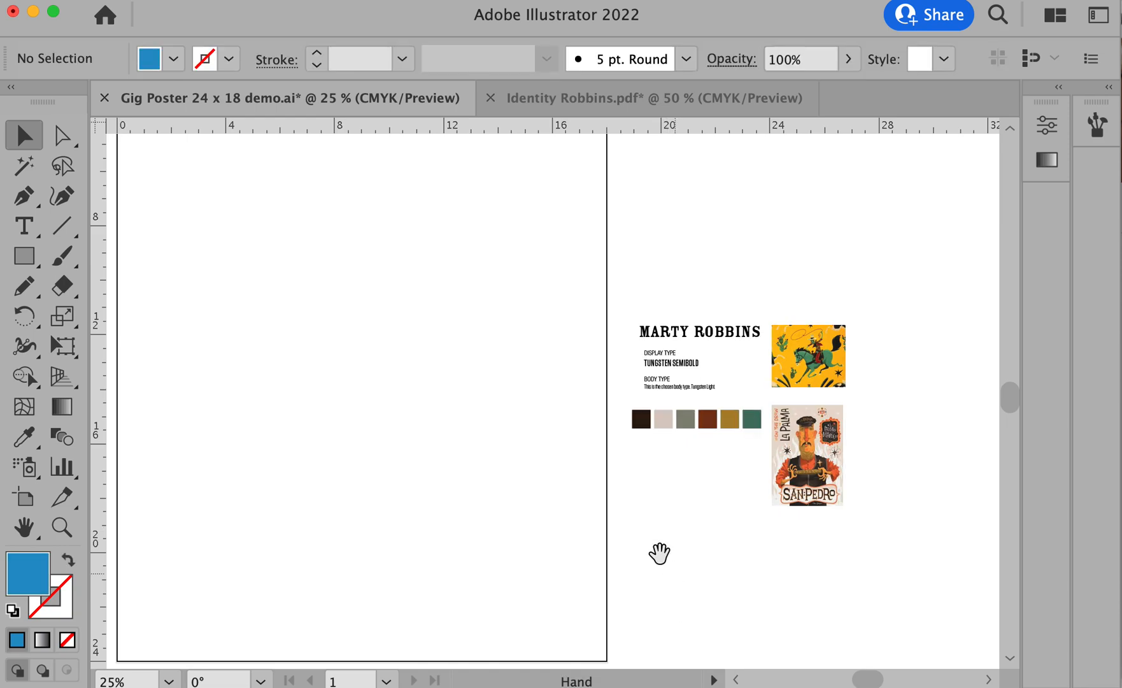
{"action": "left_click", "coordinate": [590, 494], "text": "alt+super"}
{"action": "left_click_drag", "start_coordinate": [558, 334], "coordinate": [686, 418]}
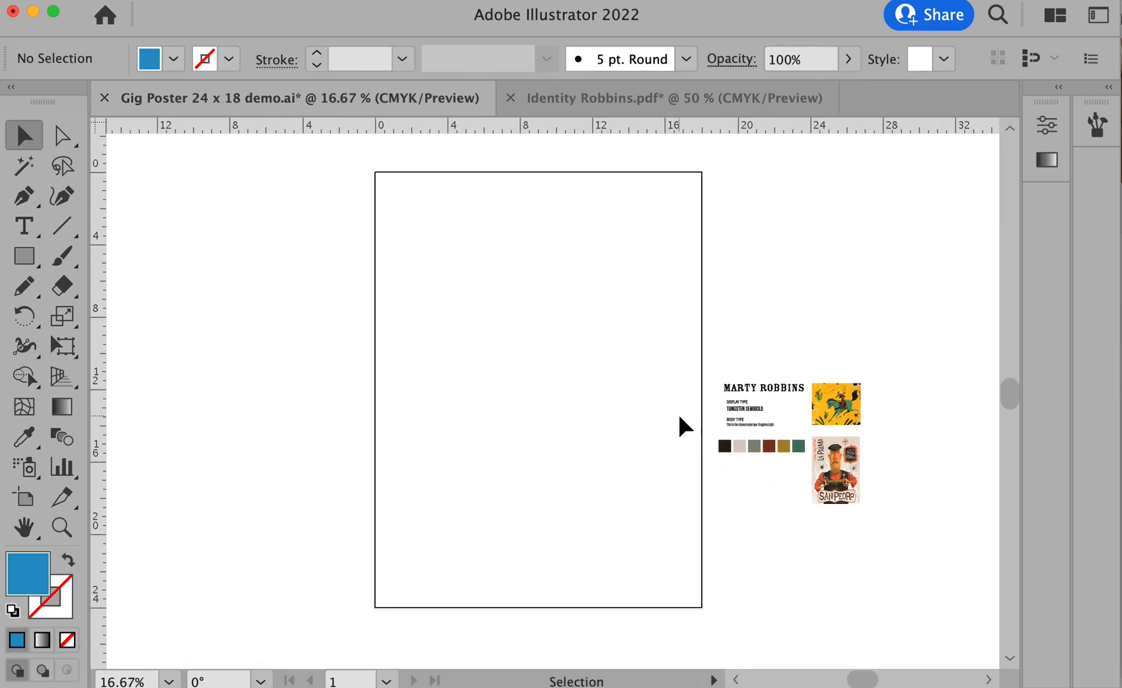
{"action": "key", "text": "super+Tab"}
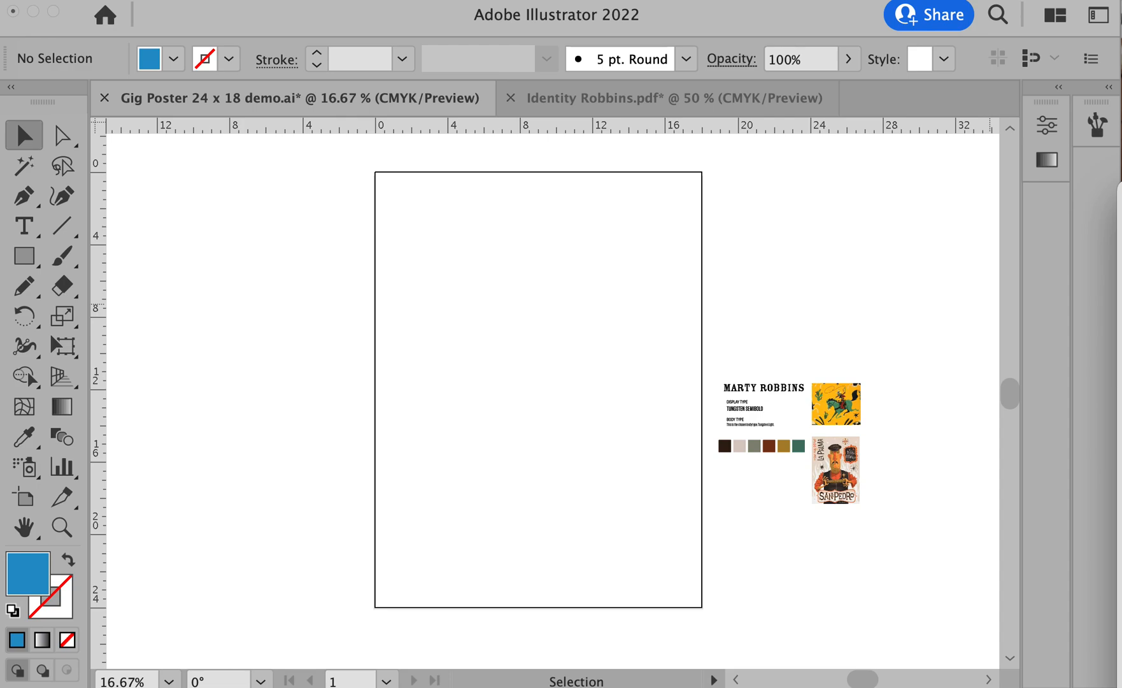
{"action": "left_click_drag", "start_coordinate": [1120, 330], "coordinate": [482, 356]}
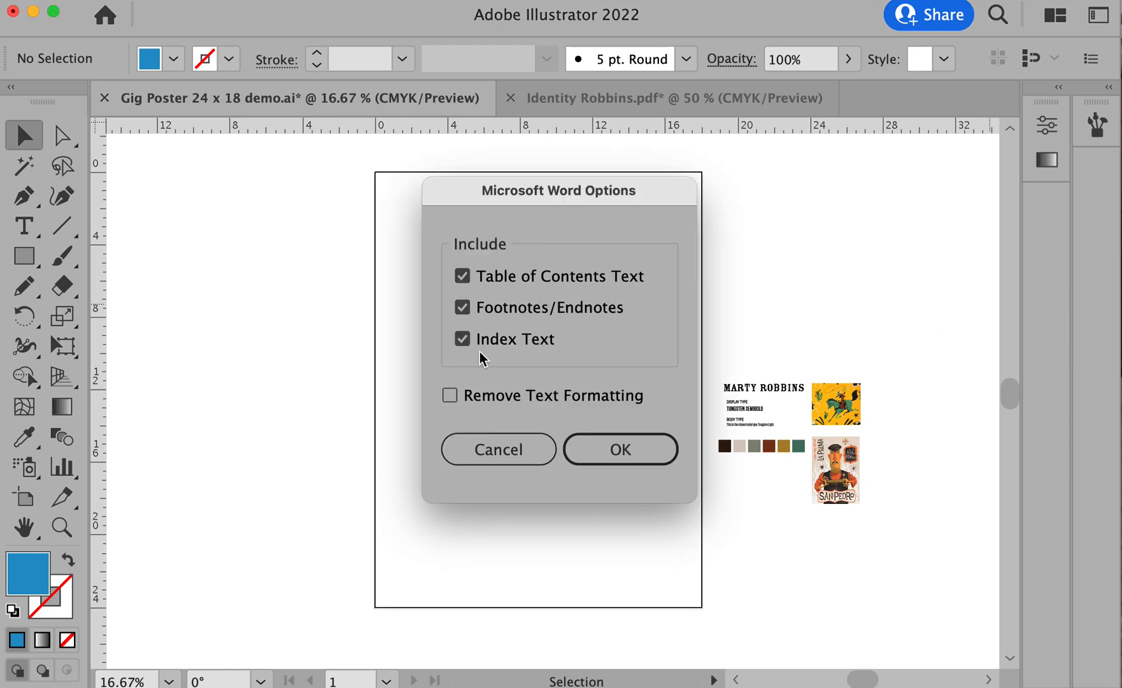
{"action": "left_click", "coordinate": [482, 439]}
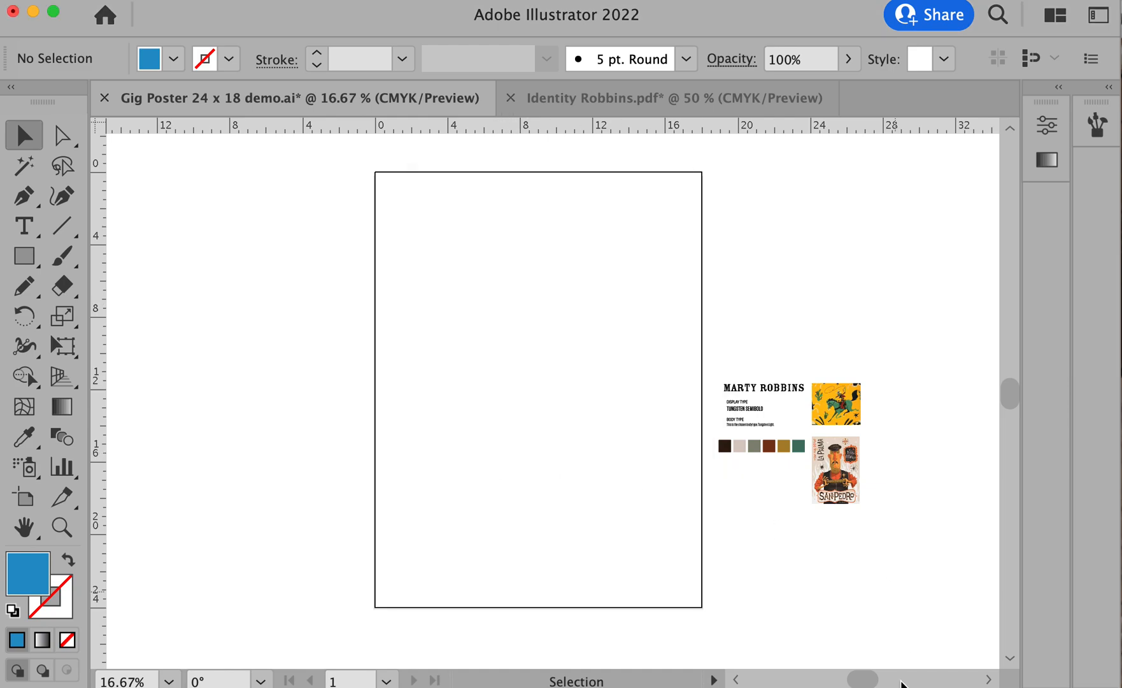
- Switch to Finder and move both open folder windows aside to clear the view of the poster artboard
{"action": "key", "text": "super+Tab"}
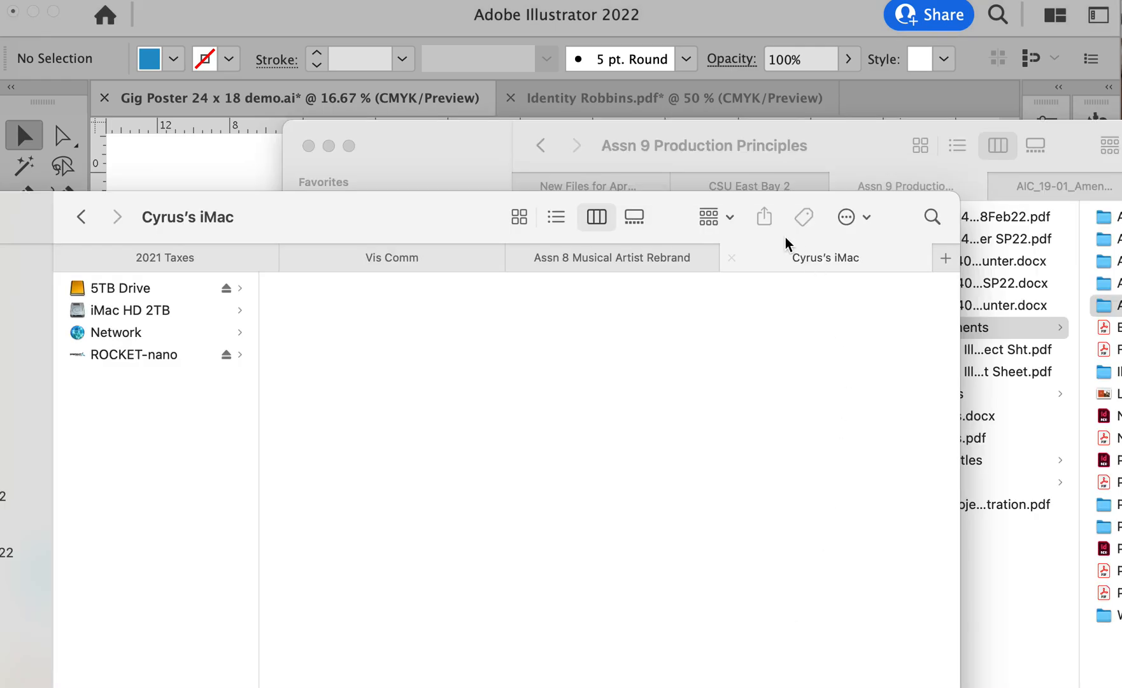
{"action": "left_click_drag", "start_coordinate": [443, 214], "coordinate": [1120, 190]}
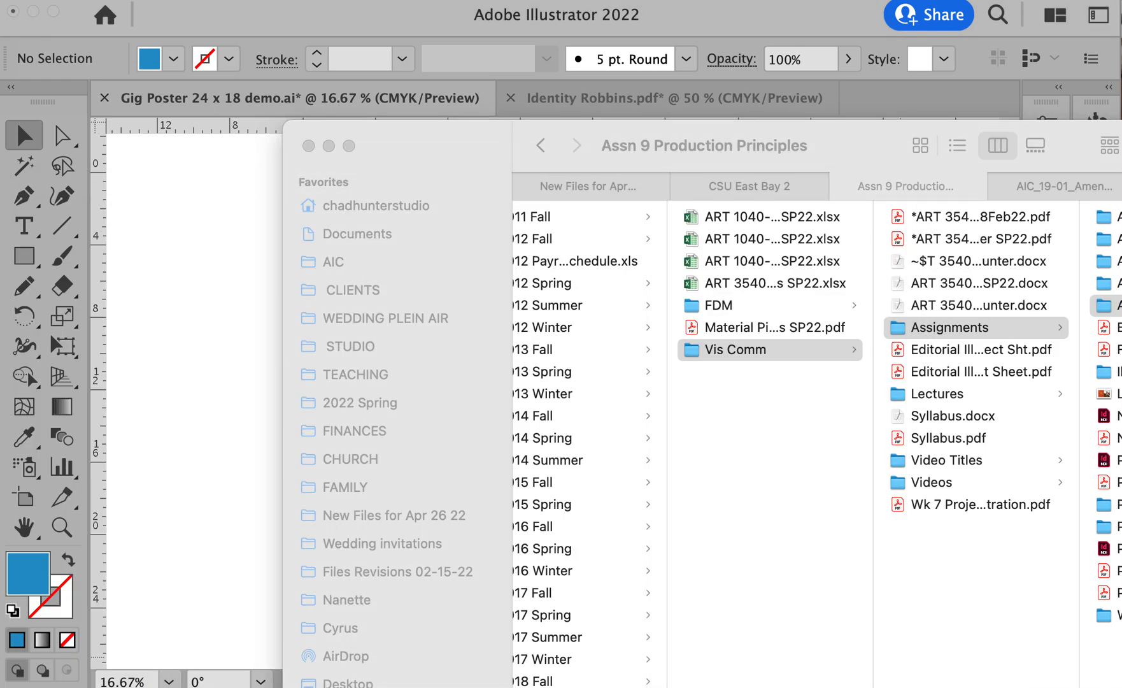
{"action": "left_click_drag", "start_coordinate": [408, 146], "coordinate": [1119, 56]}
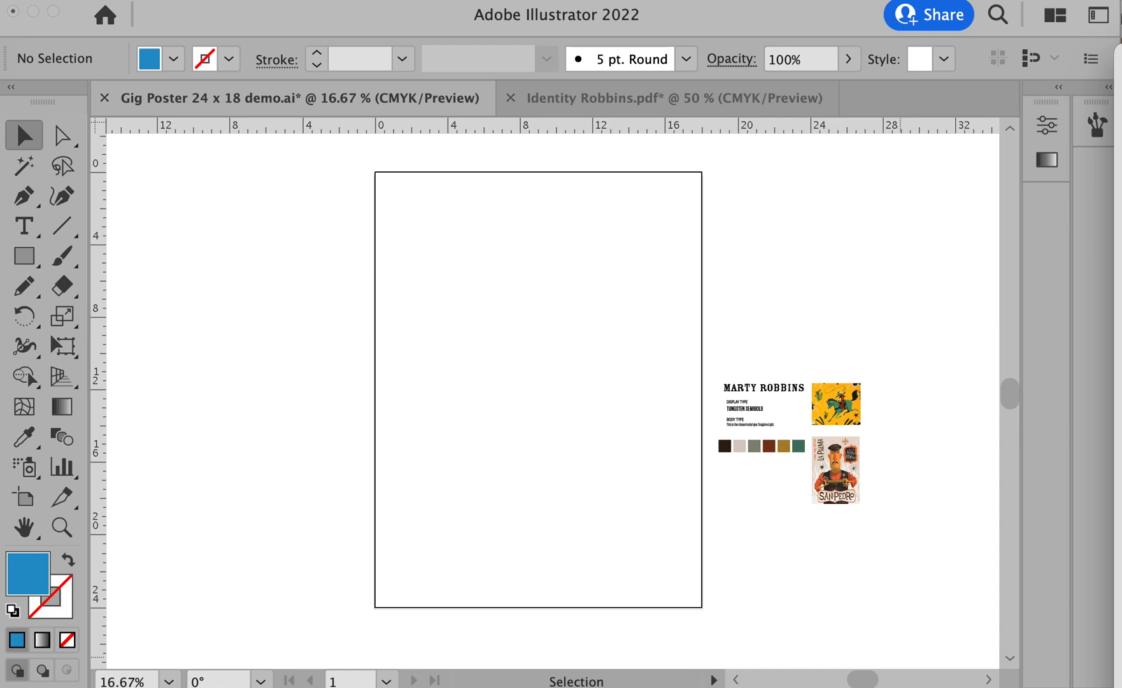
- Preview Thumbnail scans_0001.jpg, shrink the preview to examine all the sketches, and close it
{"action": "key", "text": "space"}
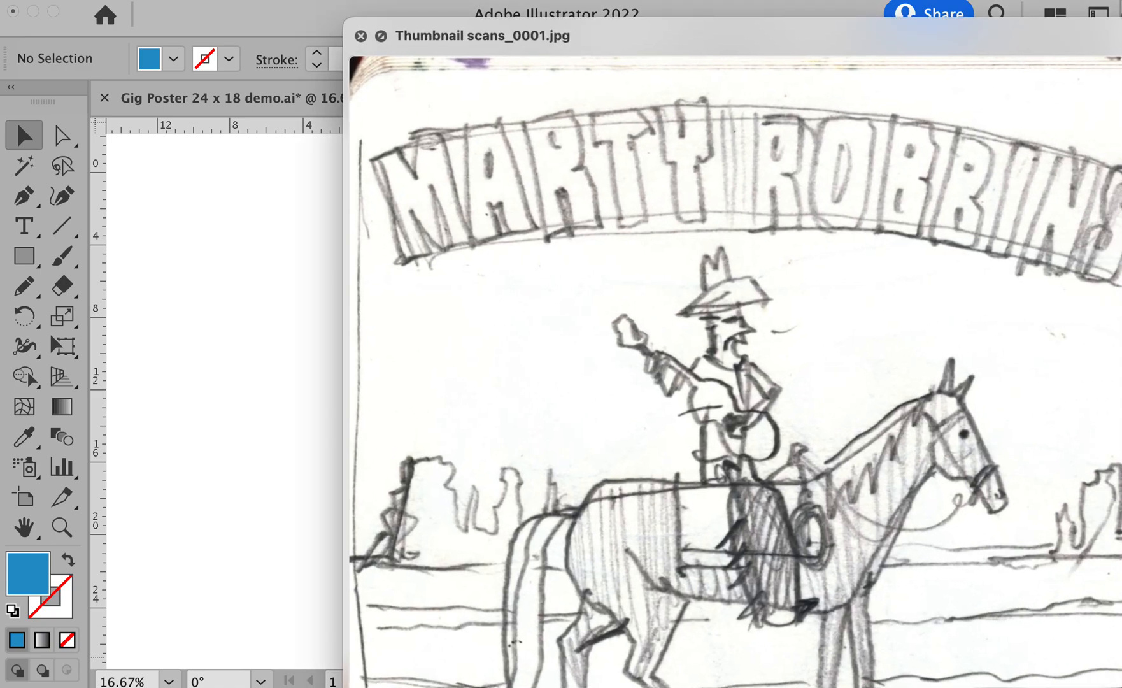
{"action": "left_click_drag", "start_coordinate": [1121, 687], "coordinate": [1039, 647]}
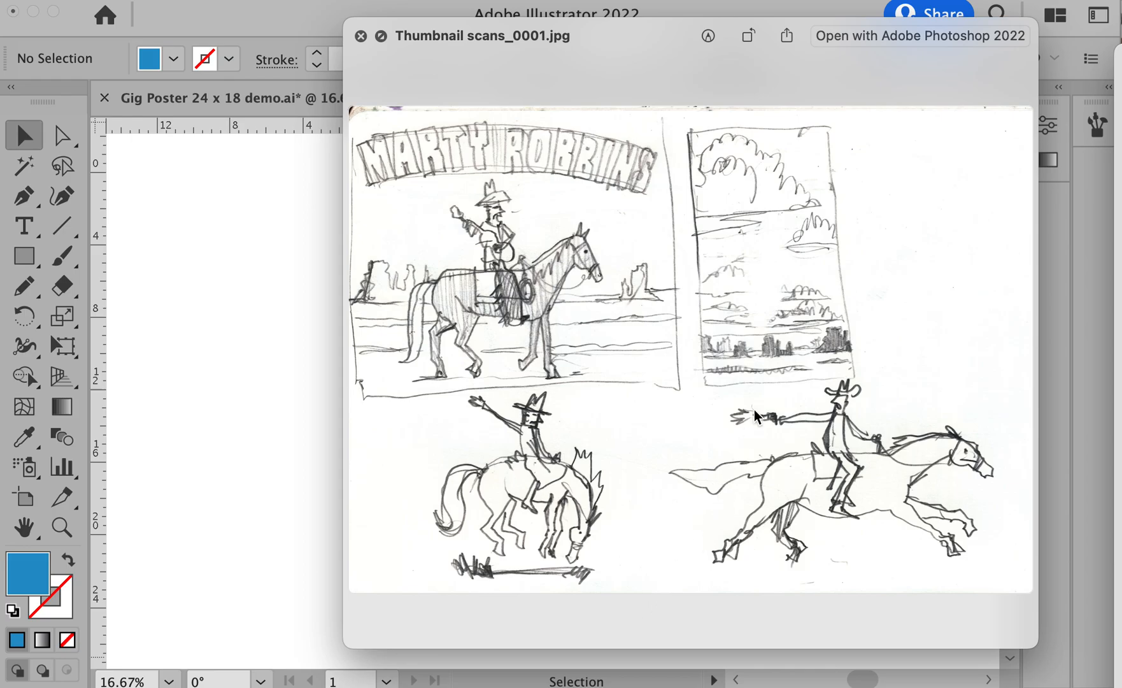
{"action": "key", "text": "space"}
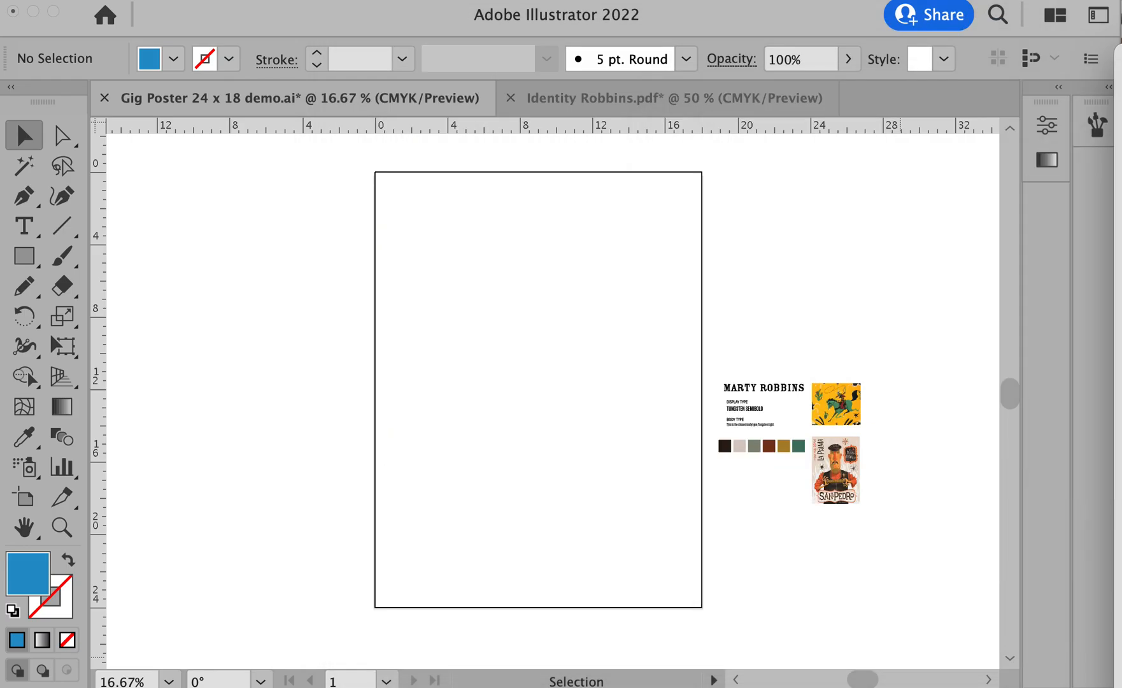
- Place Sketch idea.jpg in the poster document and align it so the bucking-horse sketch fills the artboard
{"action": "mouse_move", "coordinate": [589, 318]}
{"action": "left_mouse_down"}
{"action": "mouse_move", "coordinate": [395, 332]}
{"action": "mouse_move", "coordinate": [502, 338]}
{"action": "left_mouse_up"}
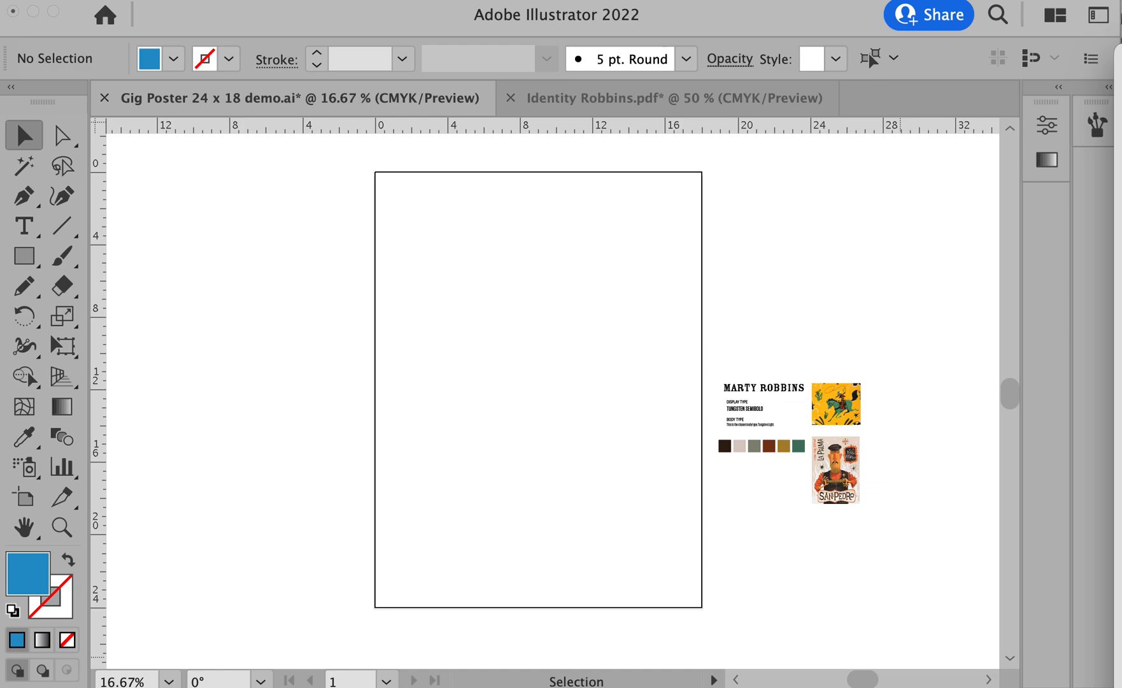
{"action": "left_click", "coordinate": [772, 14]}
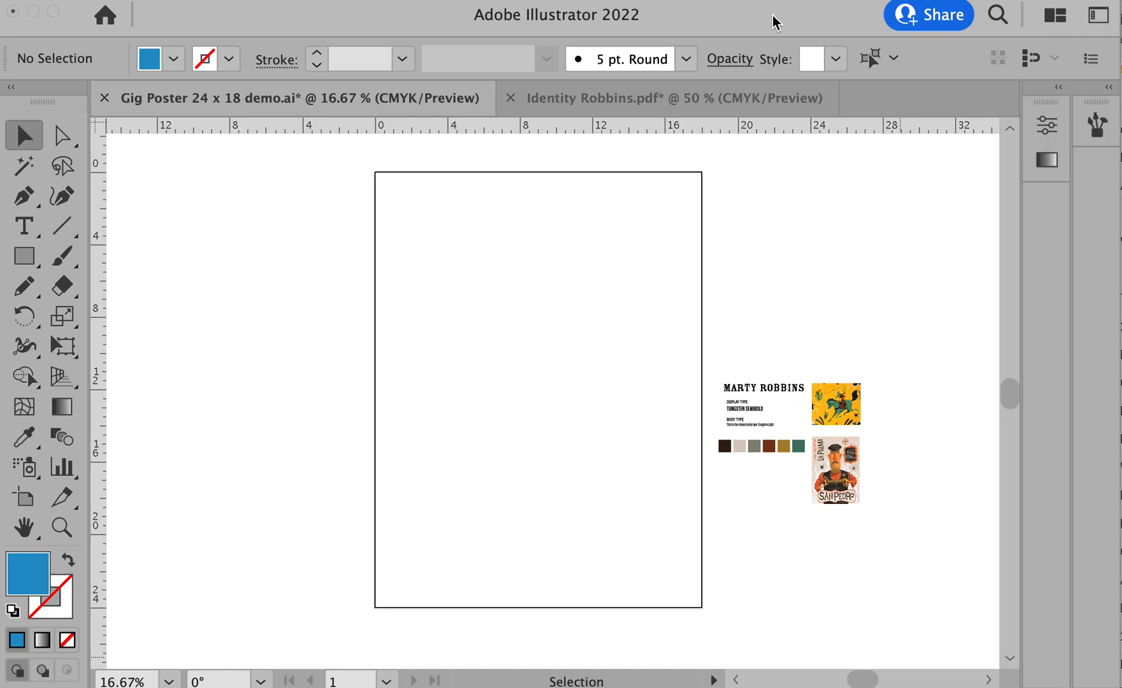
{"action": "left_click", "coordinate": [856, 270]}
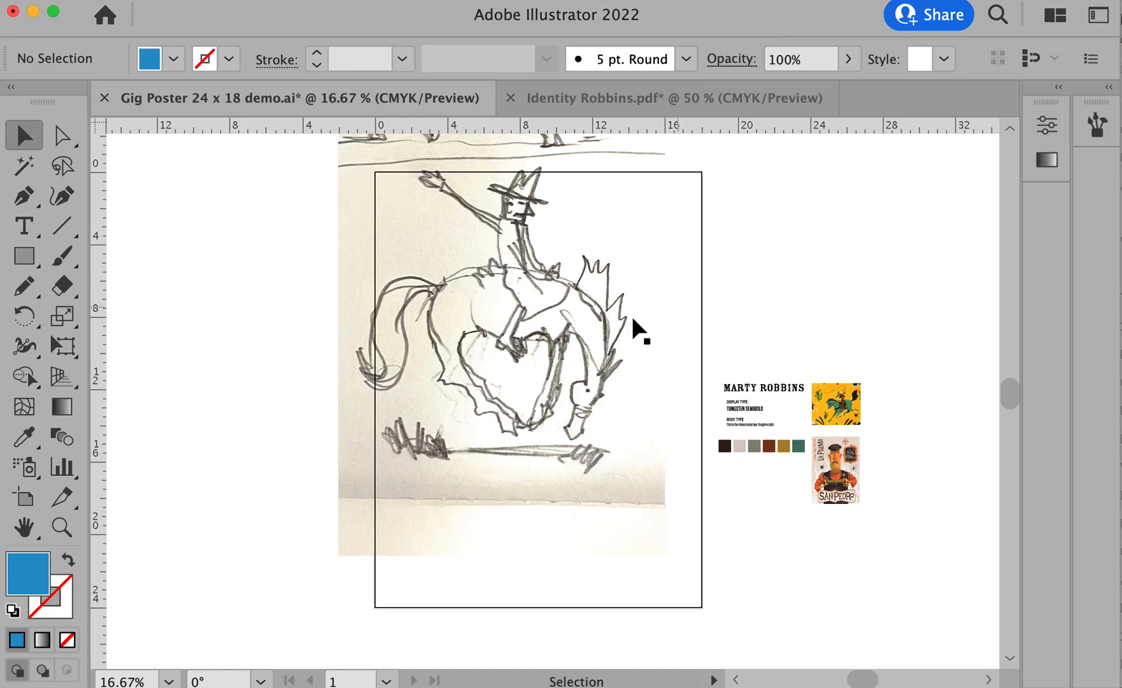
{"action": "key", "text": "space"}
{"action": "mouse_move", "coordinate": [608, 321]}
{"action": "left_mouse_down"}
{"action": "mouse_move", "coordinate": [581, 367]}
{"action": "mouse_move", "coordinate": [581, 356]}
{"action": "mouse_move", "coordinate": [576, 408]}
{"action": "mouse_move", "coordinate": [592, 408]}
{"action": "mouse_move", "coordinate": [579, 415]}
{"action": "left_mouse_up"}
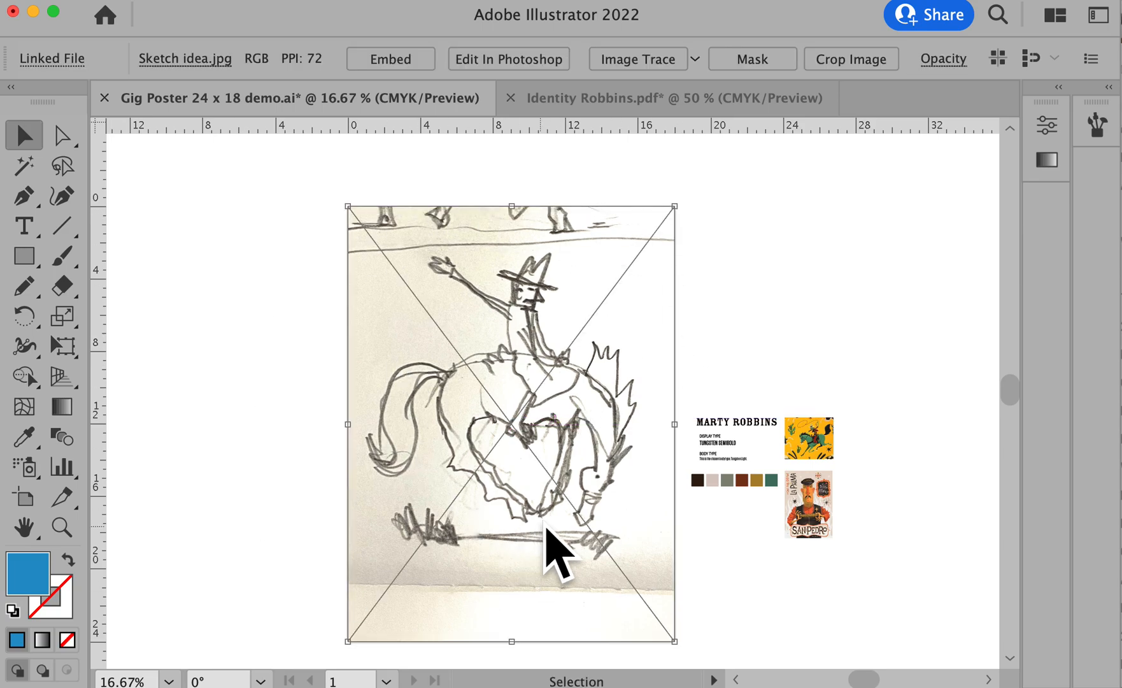
{"action": "left_click", "coordinate": [605, 532]}
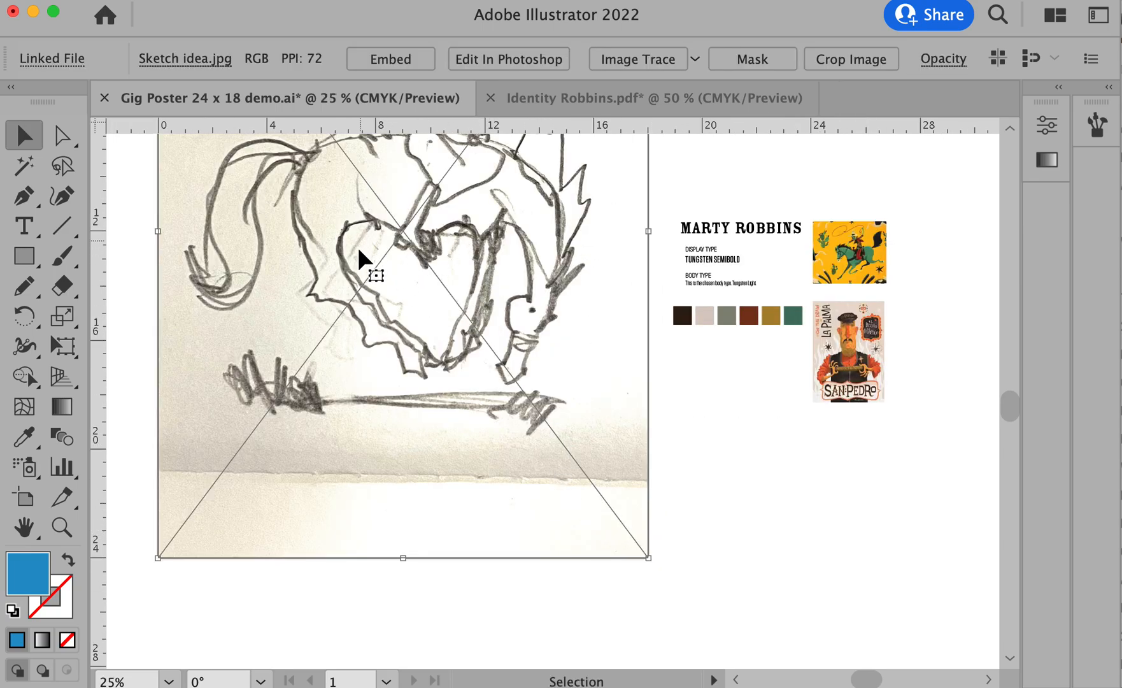
{"action": "left_click", "coordinate": [638, 433], "text": "alt"}
{"action": "left_click_drag", "start_coordinate": [459, 296], "coordinate": [612, 416]}
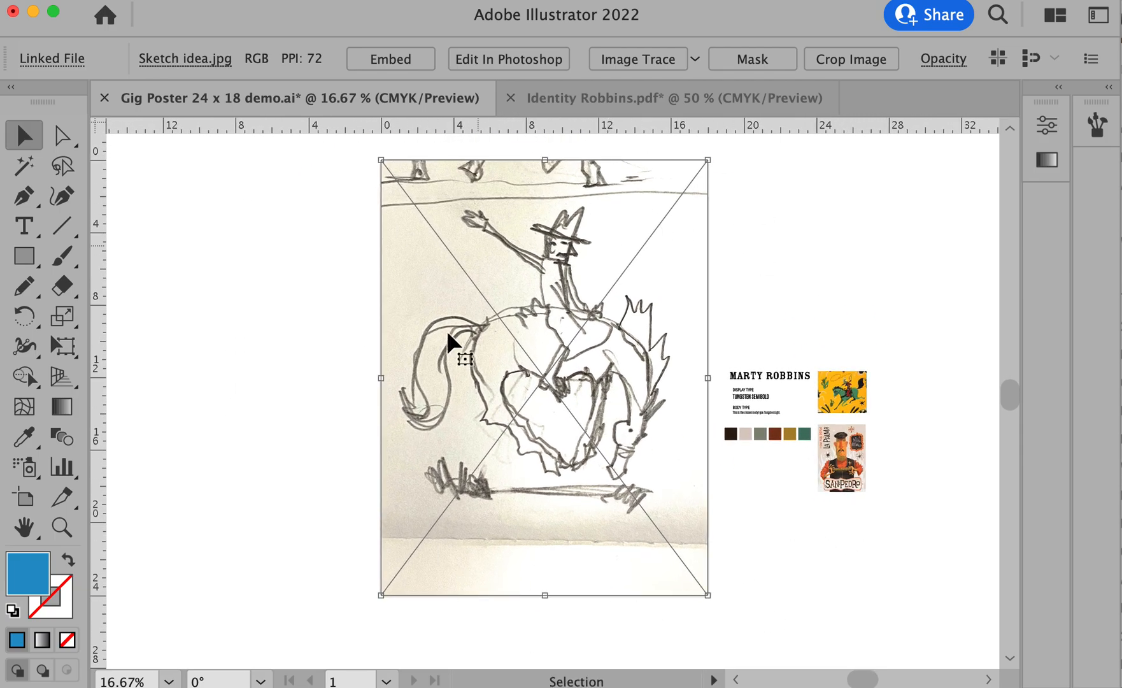
{"action": "left_click", "coordinate": [238, 366]}
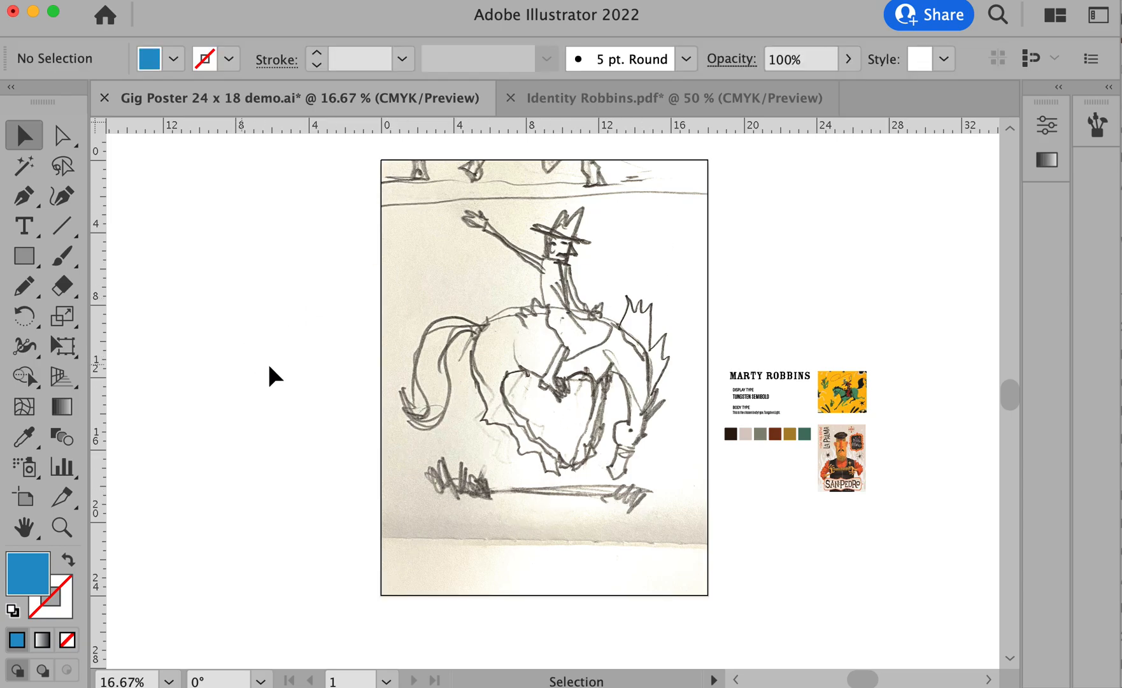
- Move the black Marty Robbins logo to the foot of the poster and enlarge it to almost the artboard's full width
{"action": "left_click_drag", "start_coordinate": [791, 384], "coordinate": [691, 620]}
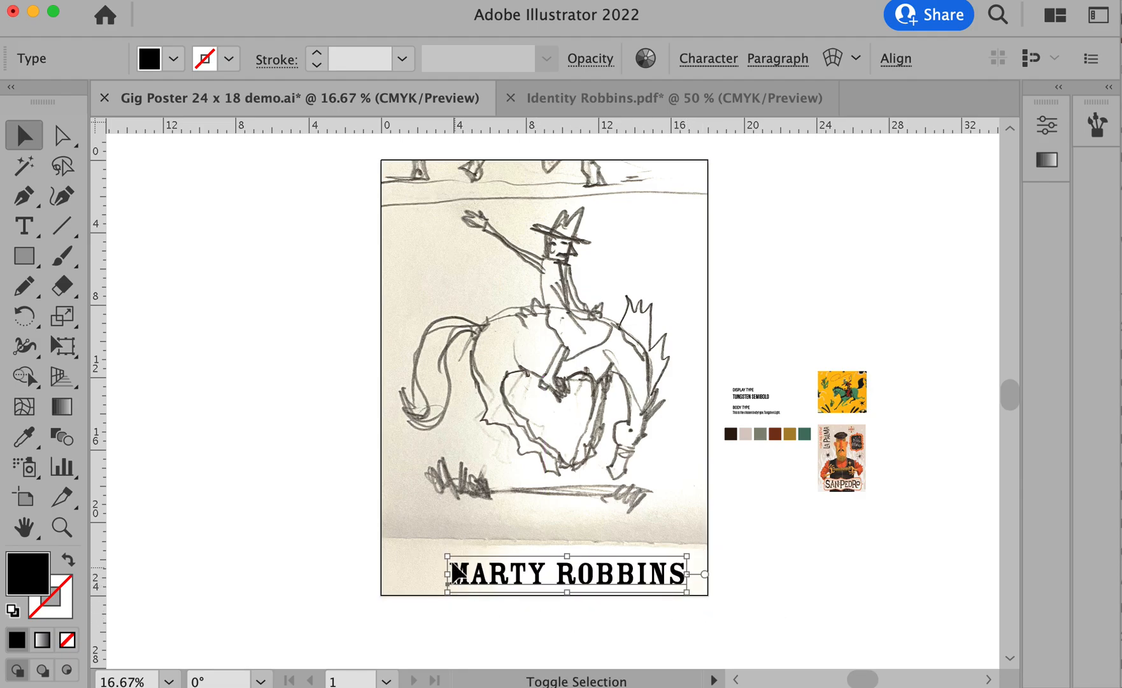
{"action": "left_click_drag", "start_coordinate": [450, 558], "coordinate": [392, 531]}
{"action": "left_click", "coordinate": [390, 528], "text": "shift"}
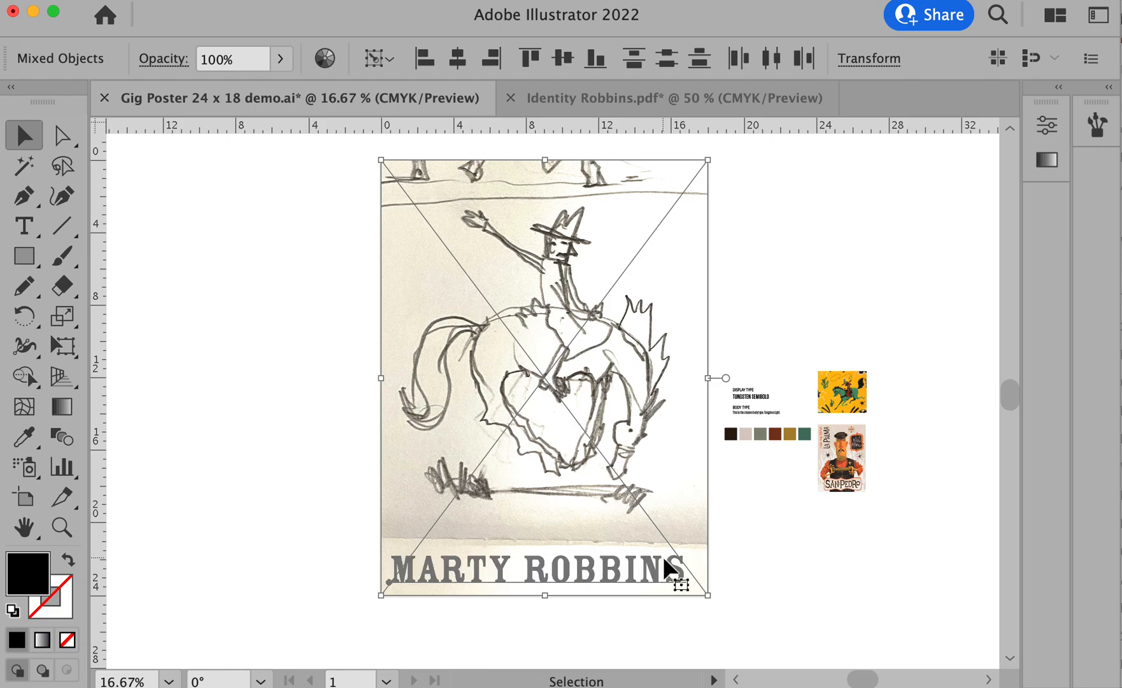
{"action": "left_click", "coordinate": [713, 546]}
{"action": "left_click", "coordinate": [682, 571]}
{"action": "left_click_drag", "start_coordinate": [687, 548], "coordinate": [700, 546]}
{"action": "left_click_drag", "start_coordinate": [644, 572], "coordinate": [646, 558]}
{"action": "left_click", "coordinate": [799, 539]}
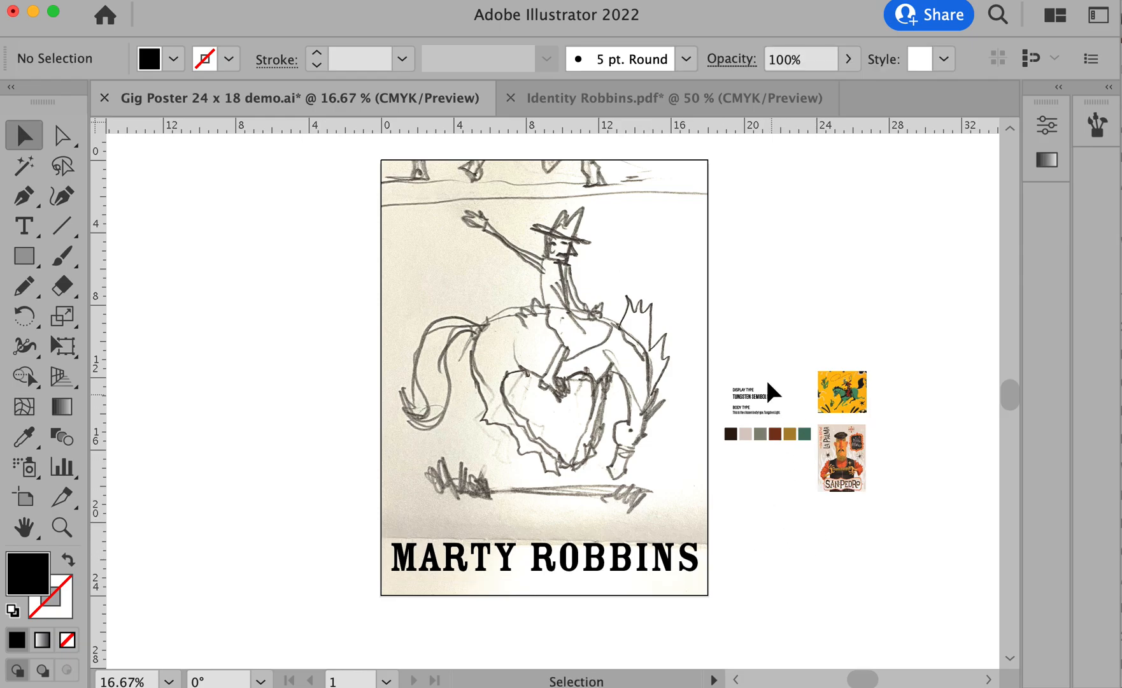
- In the concert details line under the logo, add "@ 6PM" after "2/28-3/1" and remove "& BUCK OWENS"
{"action": "key", "text": "t"}
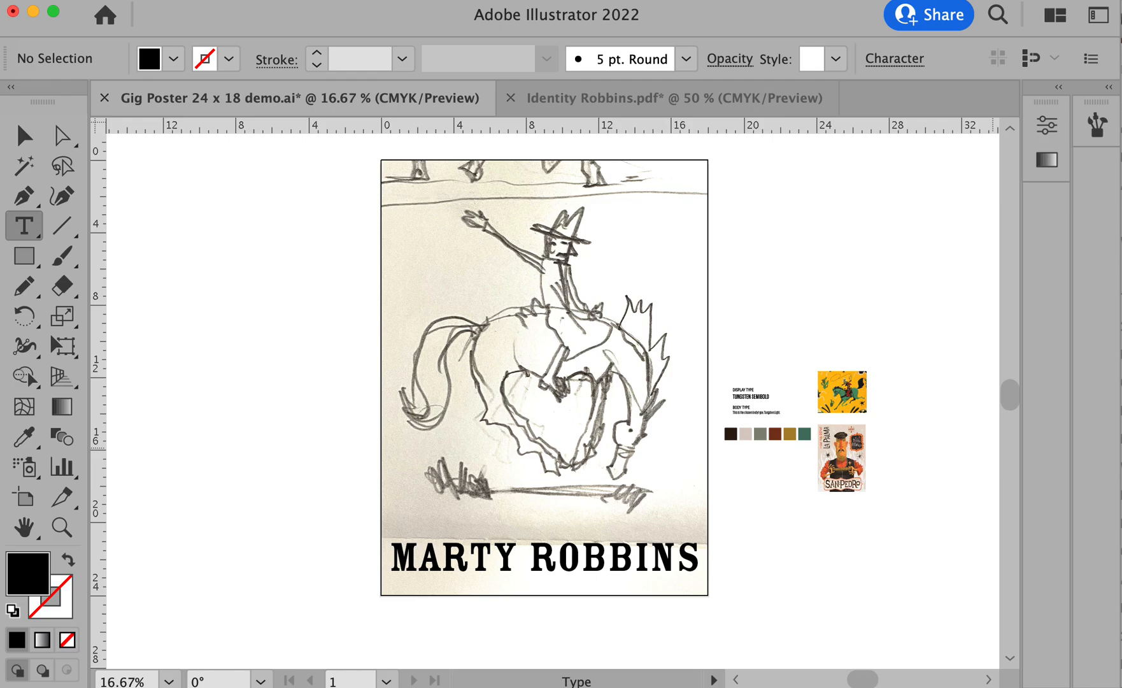
{"action": "key", "text": "super+y"}
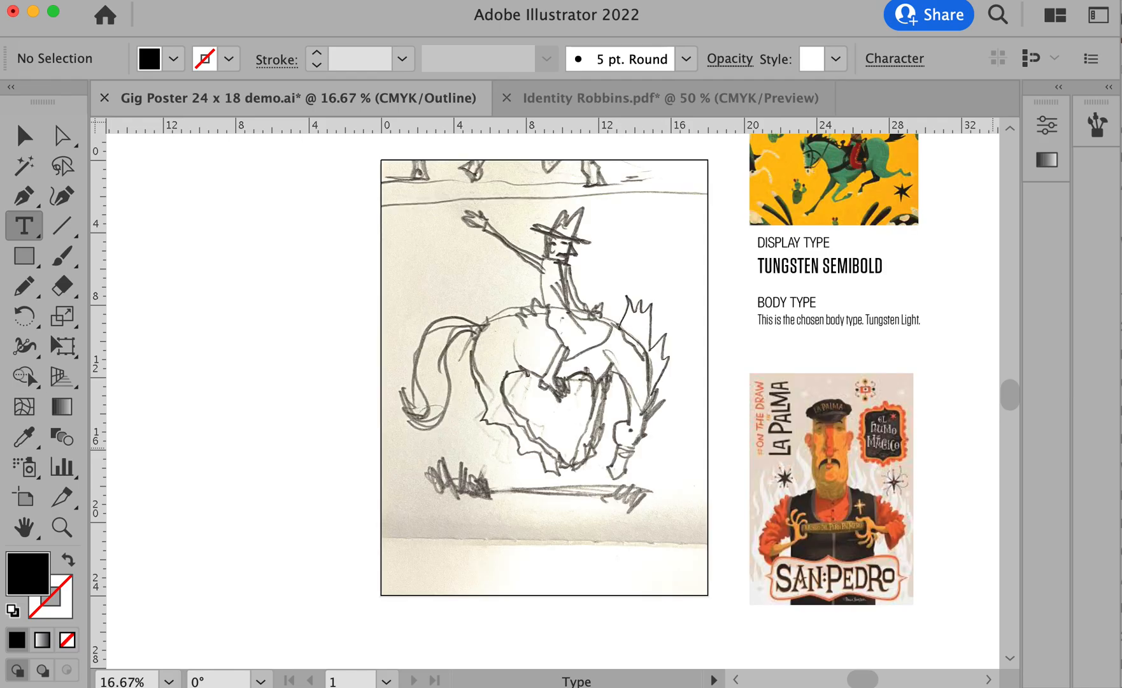
{"action": "key", "text": "super+y"}
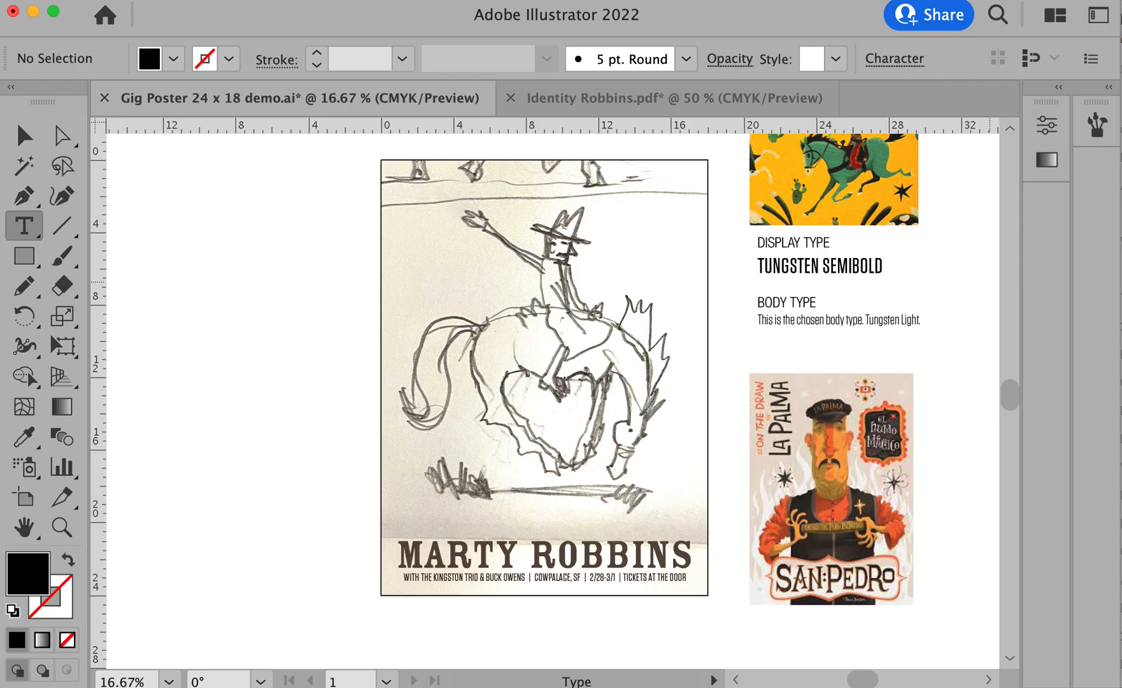
{"action": "key", "text": "super+space"}
{"action": "left_click_drag", "start_coordinate": [376, 513], "coordinate": [722, 609]}
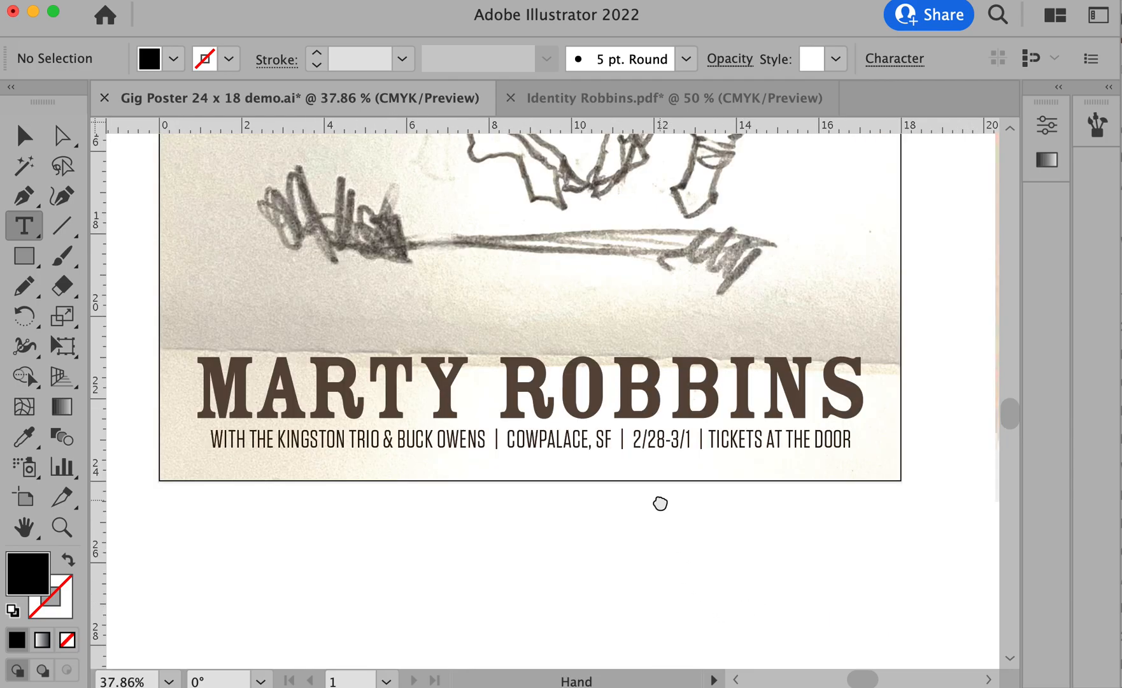
{"action": "left_click_drag", "start_coordinate": [661, 501], "coordinate": [632, 479]}
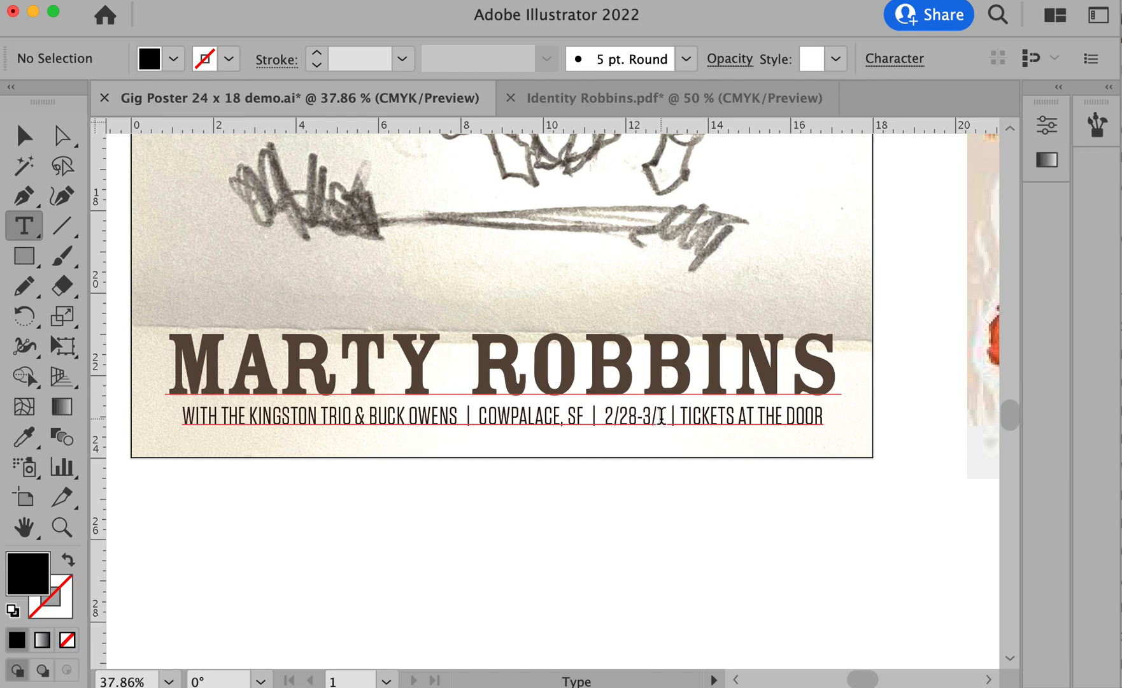
{"action": "left_click", "coordinate": [842, 657]}
{"action": "type", "text": "@"}
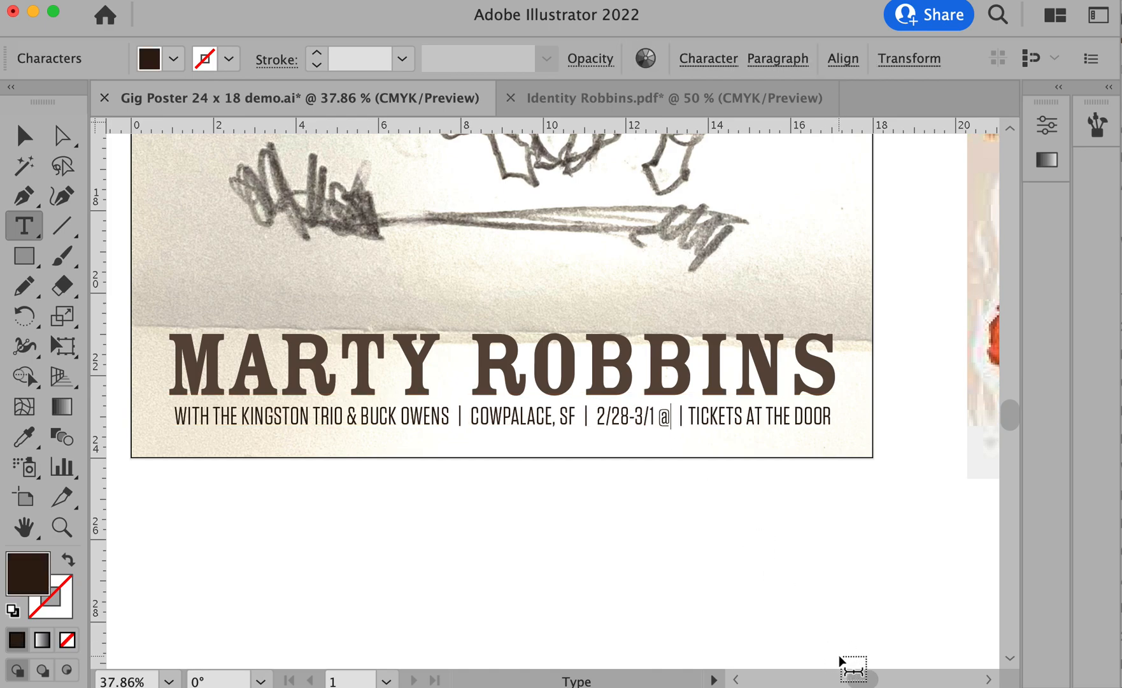
{"action": "type", "text": " 6PM"}
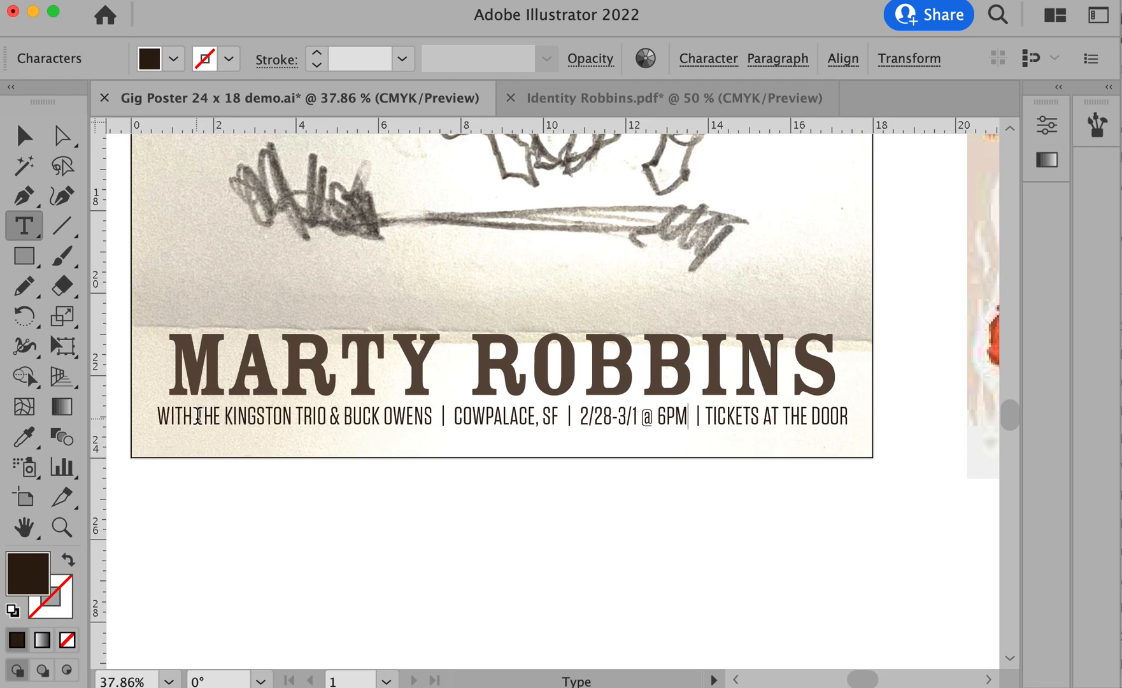
{"action": "left_click_drag", "start_coordinate": [326, 415], "coordinate": [431, 416]}
{"action": "key", "text": "BackSpace"}
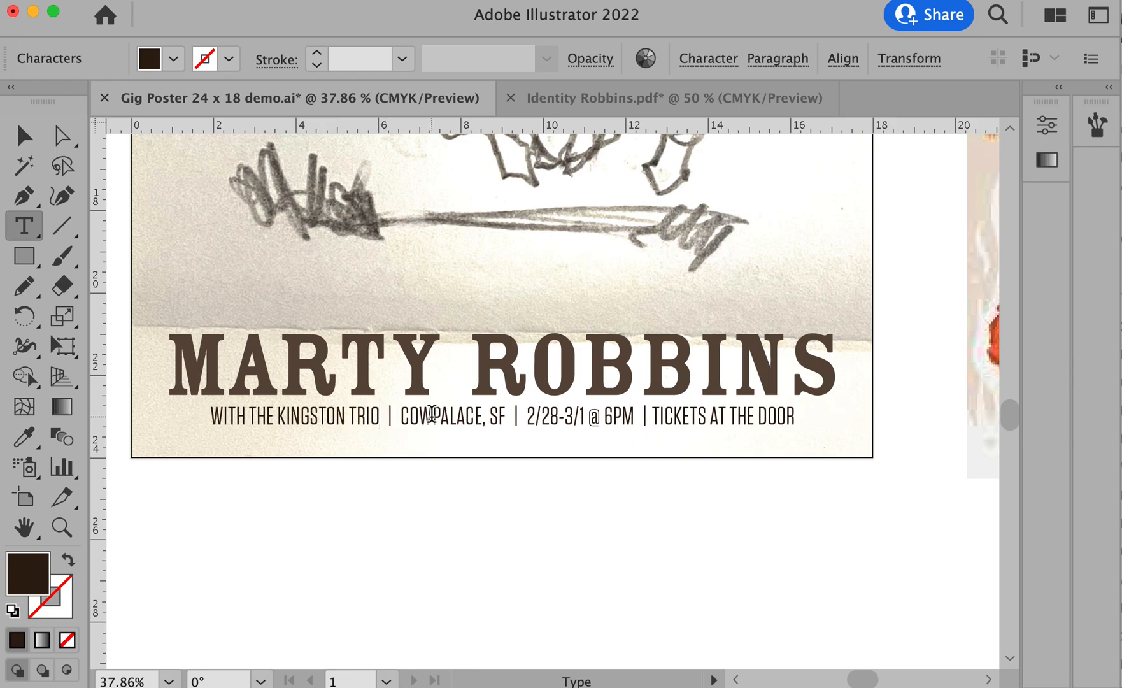
- Enlarge the concert details line to match the logo's width and increase its spacing below the logo
{"action": "triple_click", "coordinate": [373, 415]}
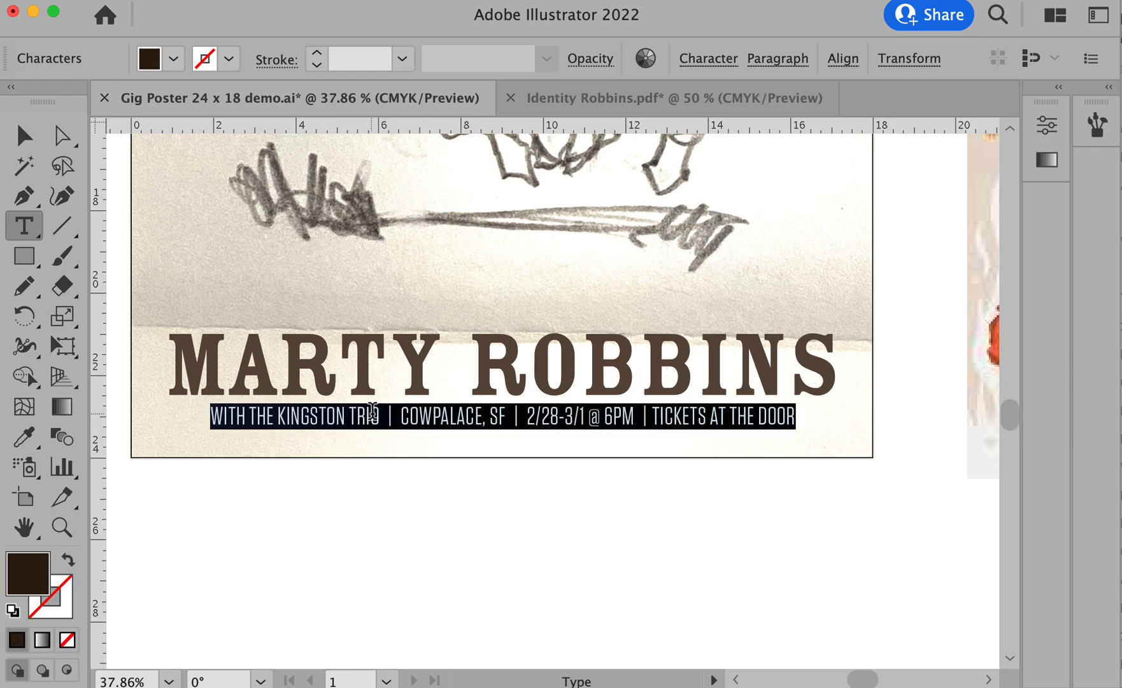
{"action": "key", "text": "super+shift+period"}
{"action": "key", "text": "super+shift+period"}
{"action": "key", "text": "super+shift+period"}
{"action": "key", "text": "super+shift+period"}
{"action": "key", "text": "super+shift+period"}
{"action": "key", "text": "super+shift+period"}
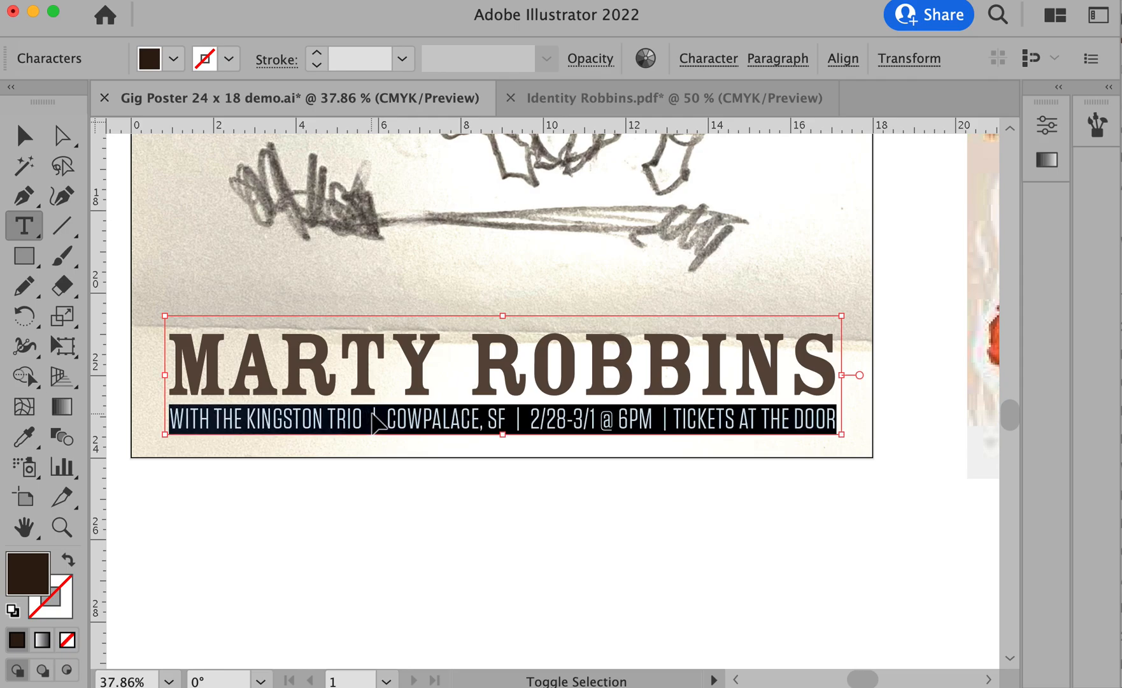
{"action": "key", "text": "alt+Down"}
{"action": "key", "text": "alt+Down"}
{"action": "key", "text": "alt+Down"}
{"action": "key", "text": "alt+Down"}
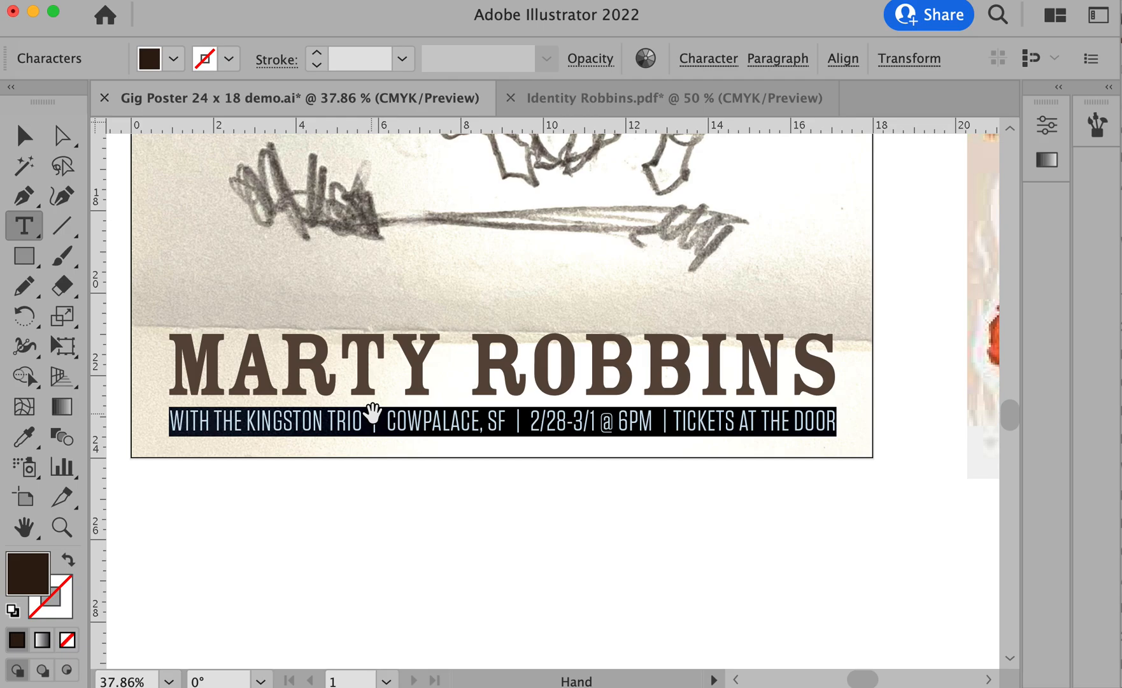
{"action": "left_click", "coordinate": [612, 563], "text": "super"}
- Examine the whole poster, checking the sketch with its lettering and the illustrated desert scene with cacti, horse and grass clumps
{"action": "left_click", "coordinate": [604, 472], "text": "alt+super"}
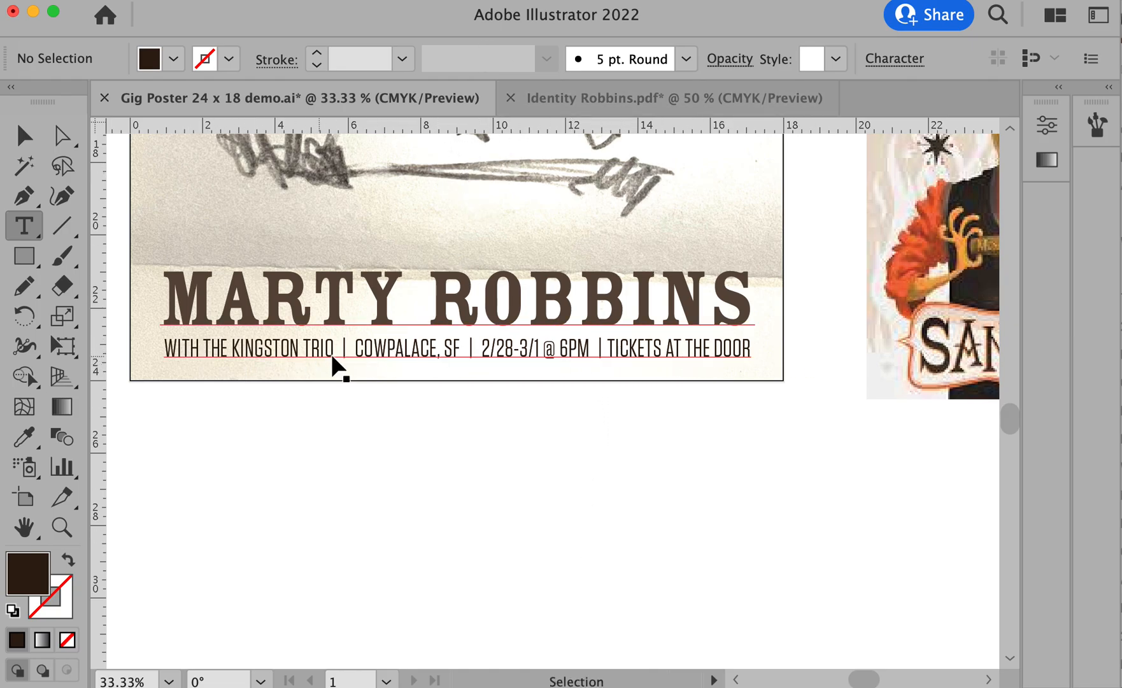
{"action": "left_click", "coordinate": [726, 451], "text": "alt+super"}
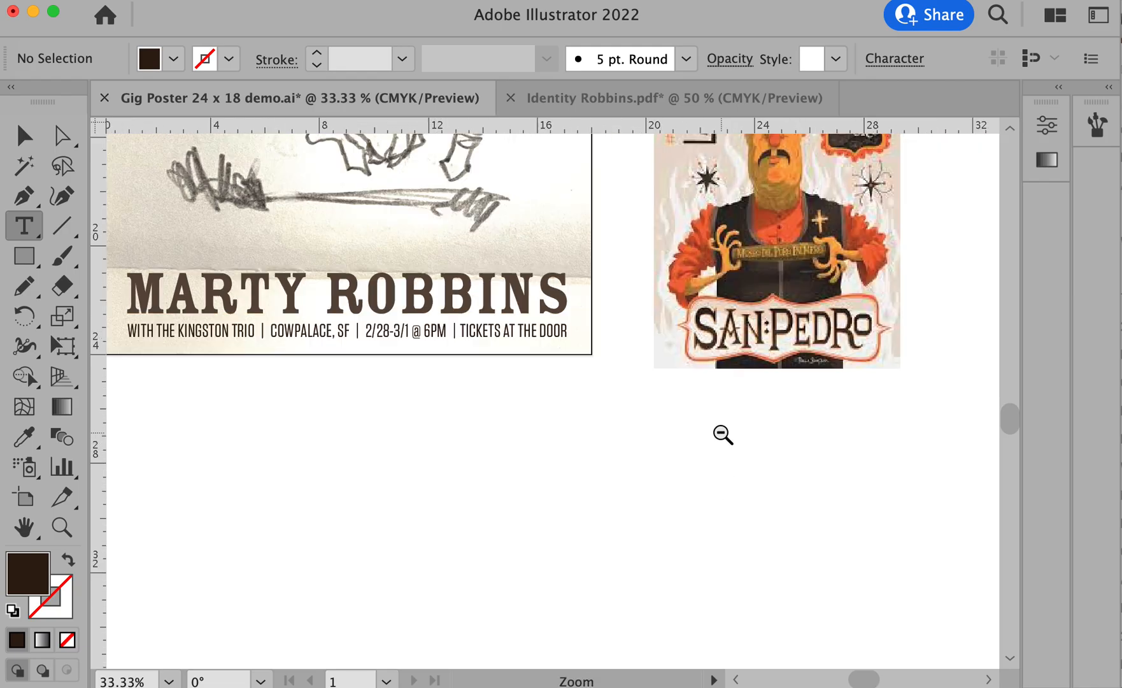
{"action": "left_click", "coordinate": [729, 433], "text": "alt+super"}
{"action": "left_click_drag", "start_coordinate": [700, 376], "coordinate": [885, 573]}
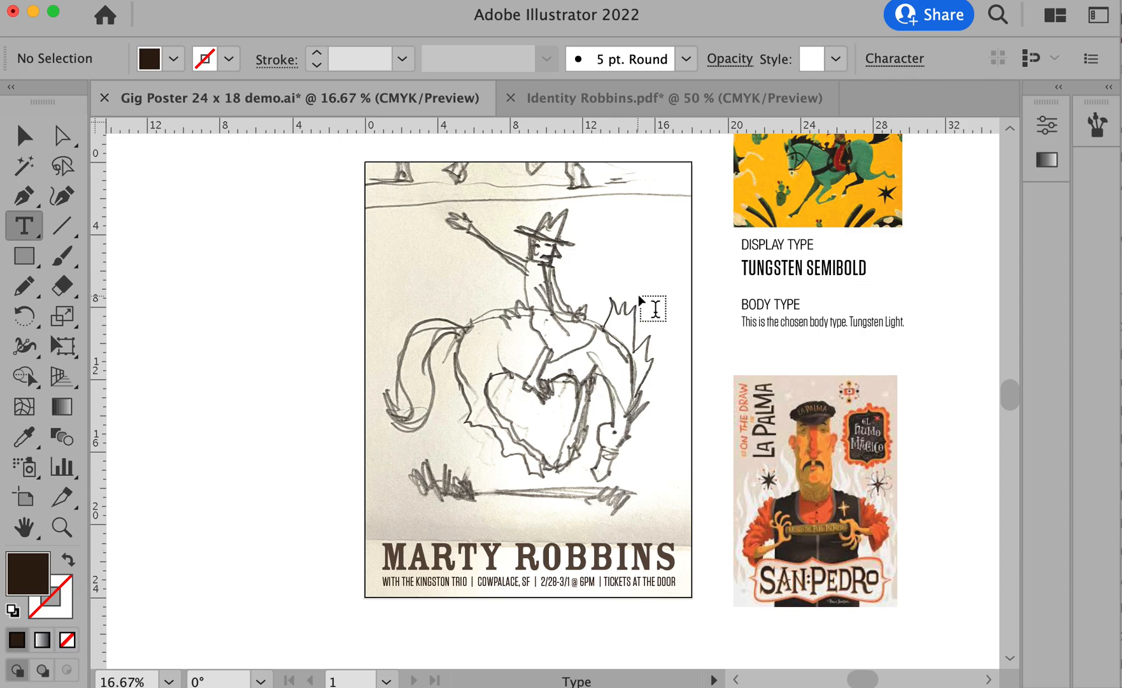
{"action": "key", "text": "v"}
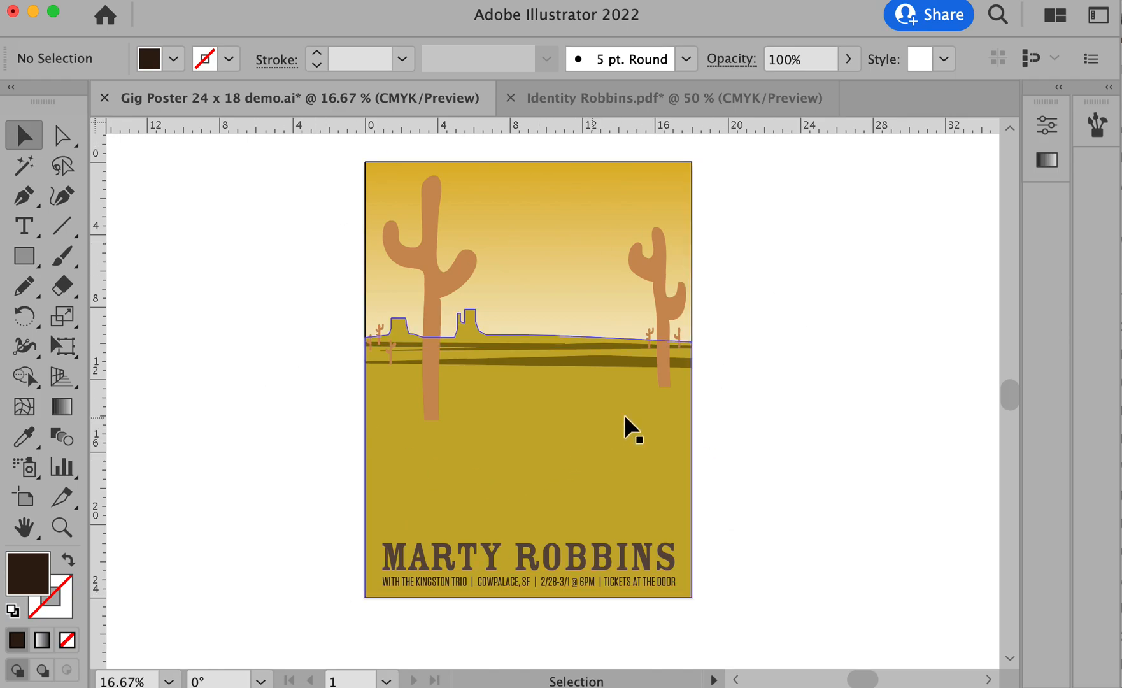
{"action": "scroll", "coordinate": [834, 387], "scroll_direction": "up", "scroll_amount": 1}
{"action": "scroll", "coordinate": [833, 387], "scroll_direction": "up", "scroll_amount": 4}
{"action": "scroll", "coordinate": [833, 387], "scroll_direction": "down", "scroll_amount": 4}
{"action": "scroll", "coordinate": [834, 387], "scroll_direction": "right", "scroll_amount": 1}
{"action": "scroll", "coordinate": [833, 387], "scroll_direction": "up", "scroll_amount": 1}
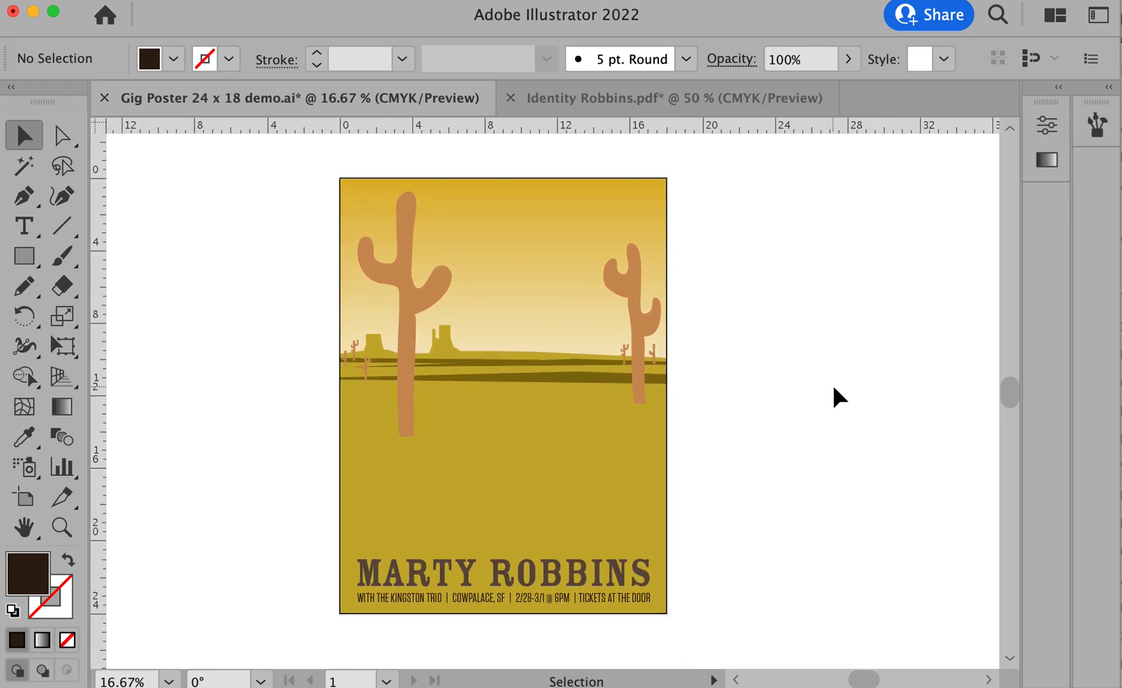
{"action": "scroll", "coordinate": [834, 387], "scroll_direction": "up", "scroll_amount": 1}
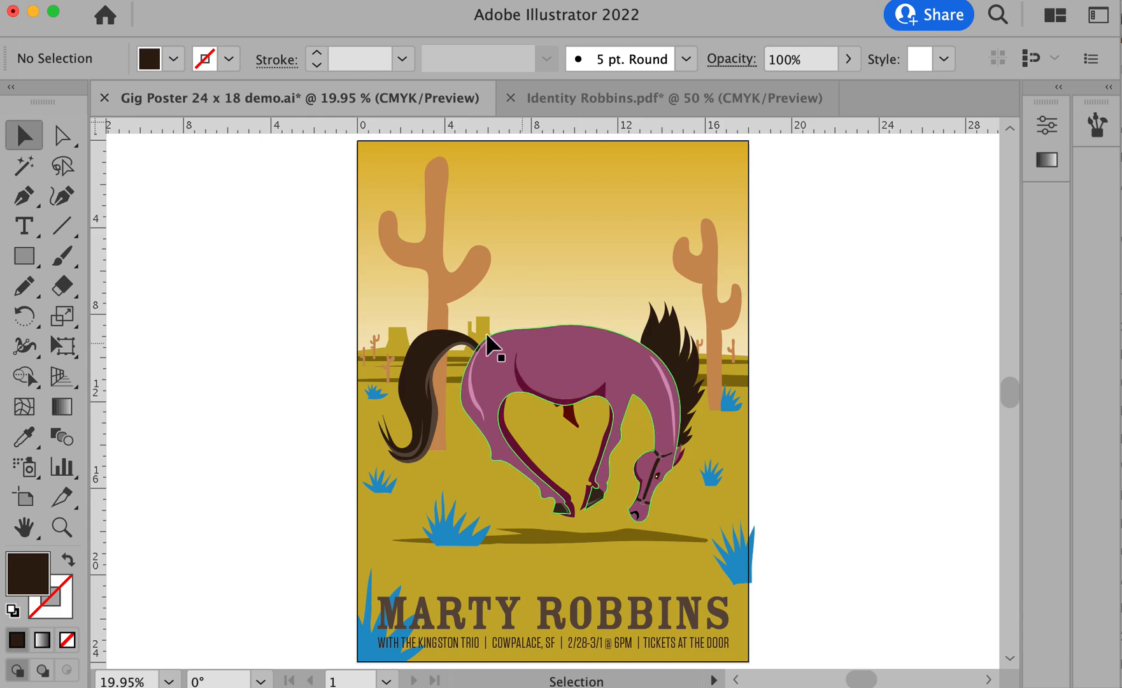
{"action": "left_click_drag", "start_coordinate": [739, 576], "coordinate": [377, 410]}
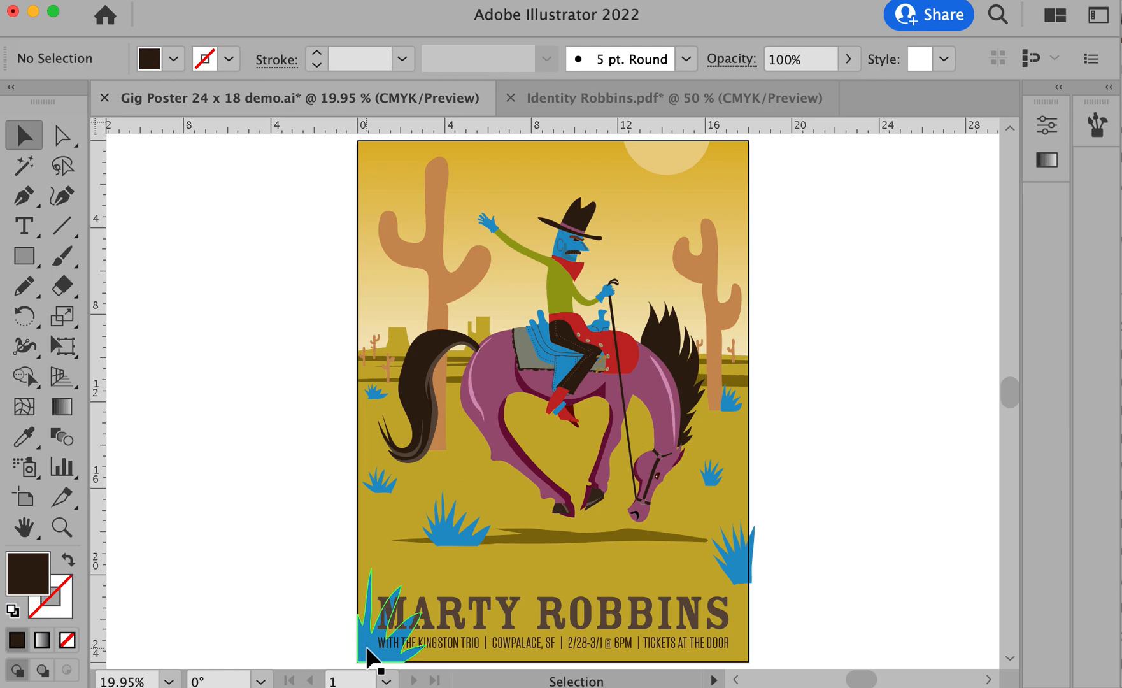
- Move the blue grass clump overlapping the logo's first letters off the artboard and delete it
{"action": "left_click_drag", "start_coordinate": [367, 648], "coordinate": [277, 631]}
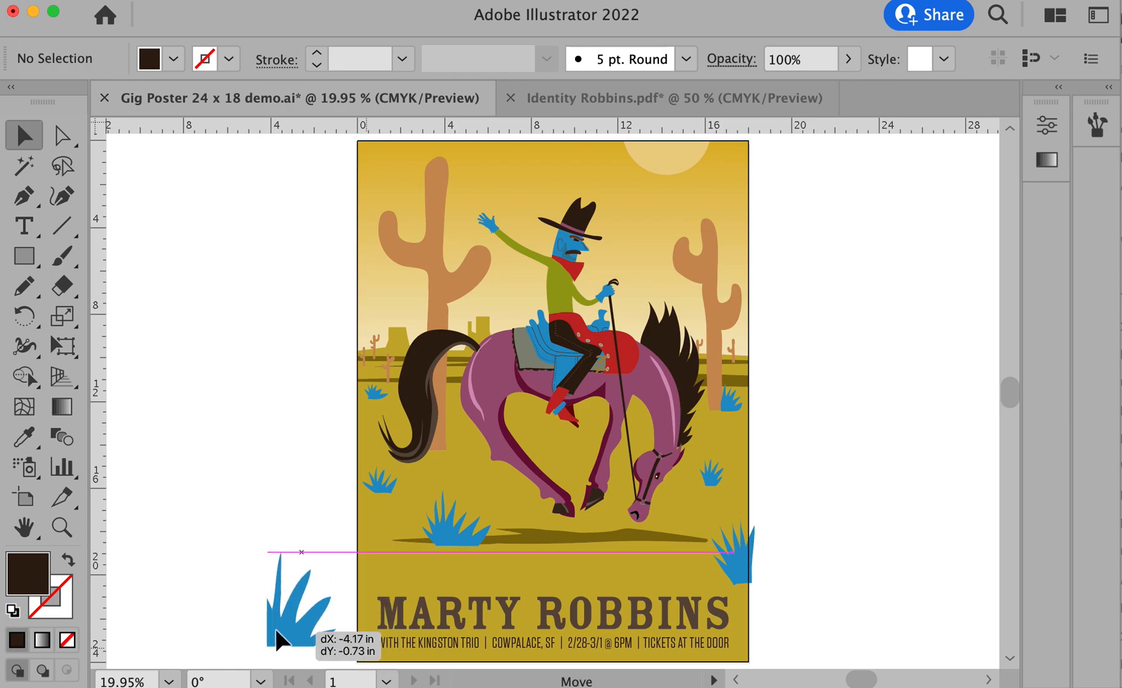
{"action": "left_click_drag", "start_coordinate": [277, 631], "coordinate": [277, 631]}
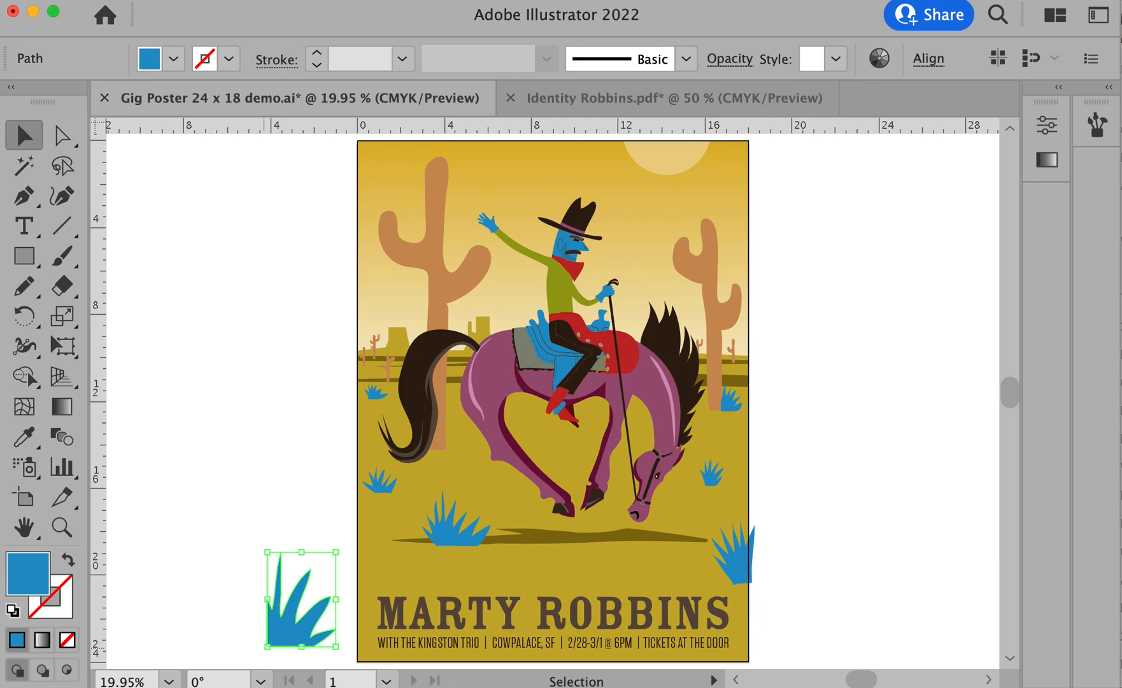
{"action": "key", "text": "Delete"}
- Draw a narrow blue triangular base for a new grass clump in the artboard's lower-left corner with the Pen tool
{"action": "left_click_drag", "start_coordinate": [476, 620], "coordinate": [489, 538]}
{"action": "left_click_drag", "start_coordinate": [288, 430], "coordinate": [533, 613]}
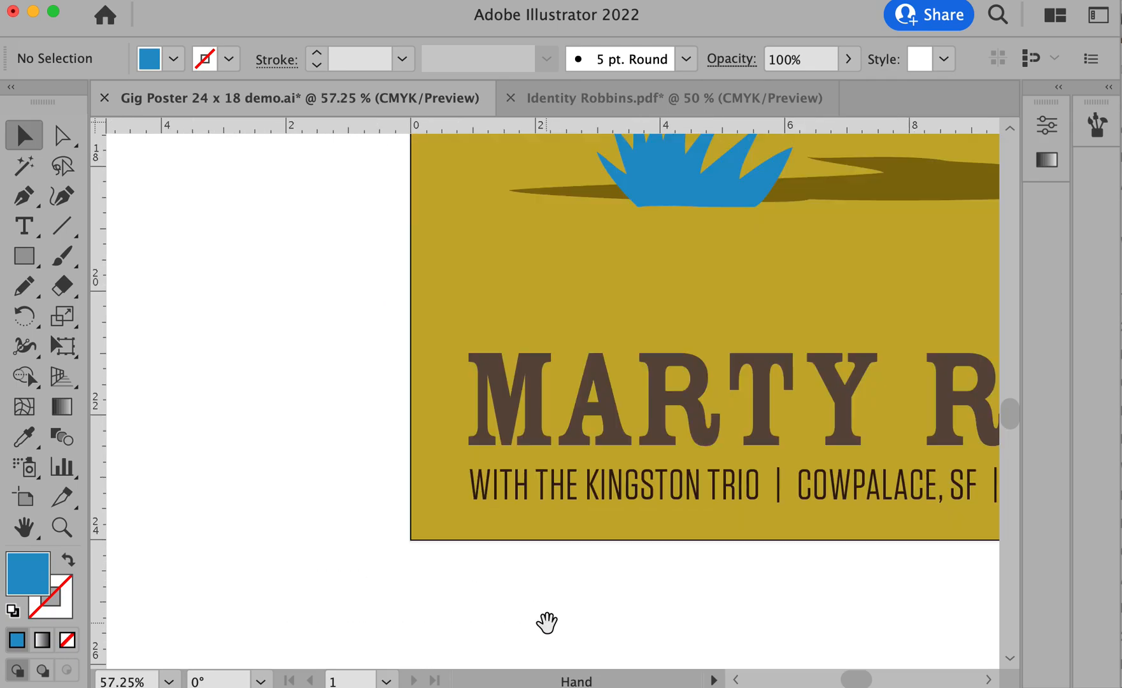
{"action": "left_click_drag", "start_coordinate": [577, 548], "coordinate": [538, 571]}
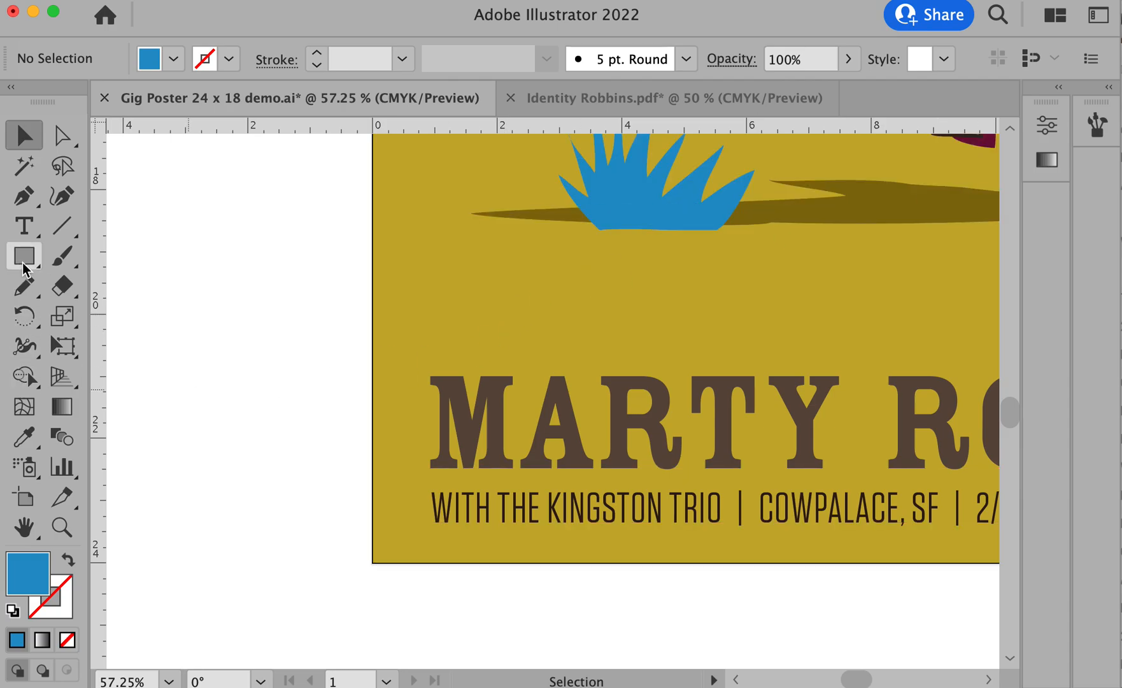
{"action": "left_click", "coordinate": [20, 290]}
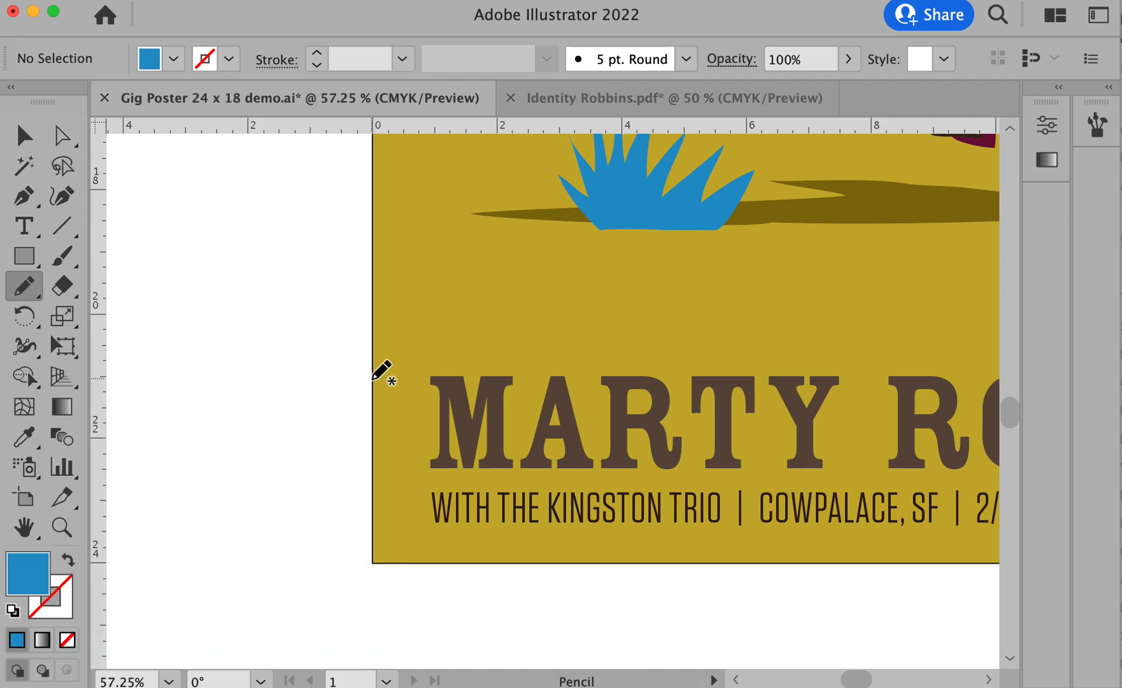
{"action": "key", "text": "p"}
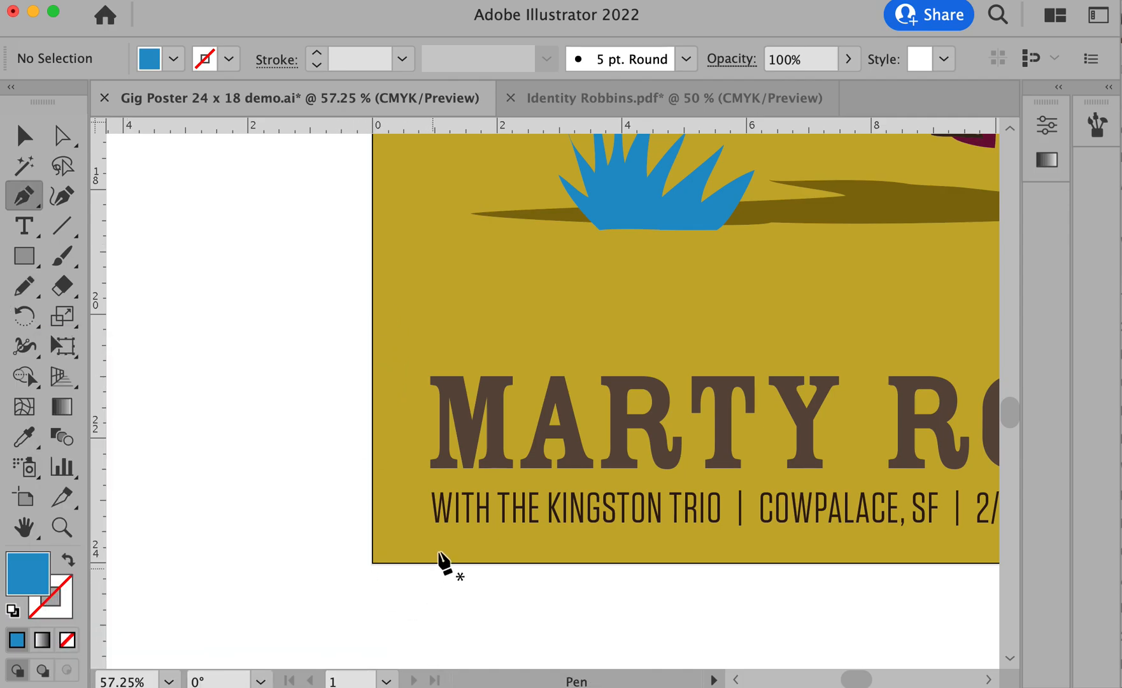
{"action": "left_click", "coordinate": [412, 563]}
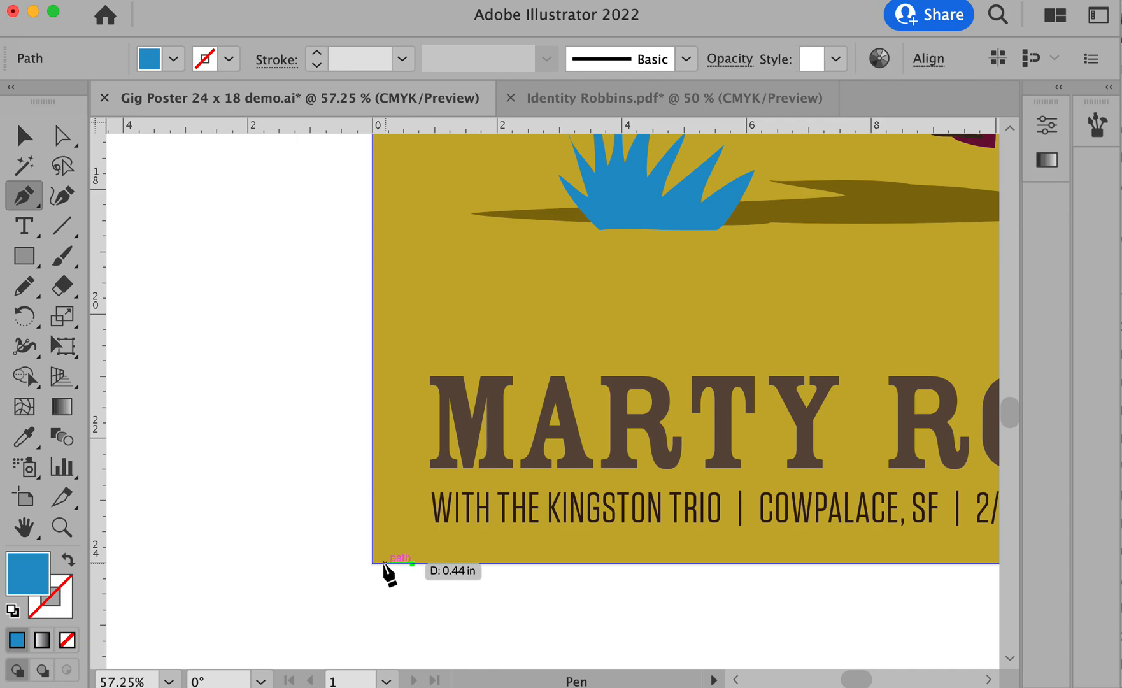
{"action": "left_click_drag", "start_coordinate": [373, 563], "coordinate": [373, 406]}
{"action": "left_click", "coordinate": [372, 403]}
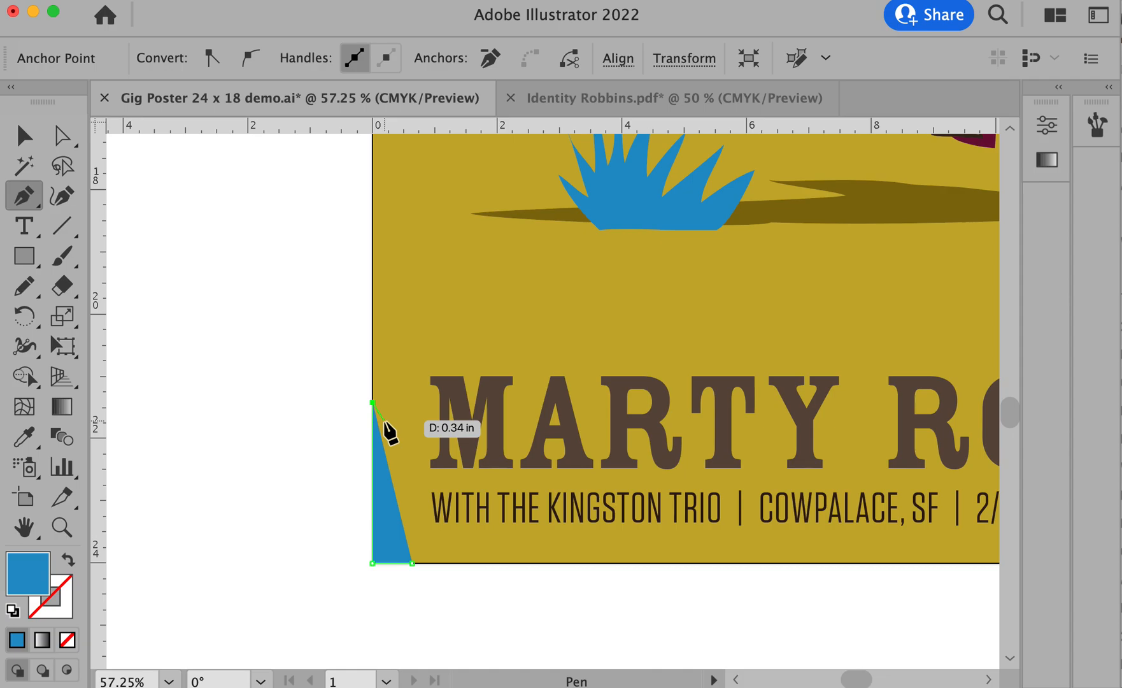
- Draw pointed grass blades onto the corner triangle with the Pencil tool, leaning toward the logo
{"action": "key", "text": "n"}
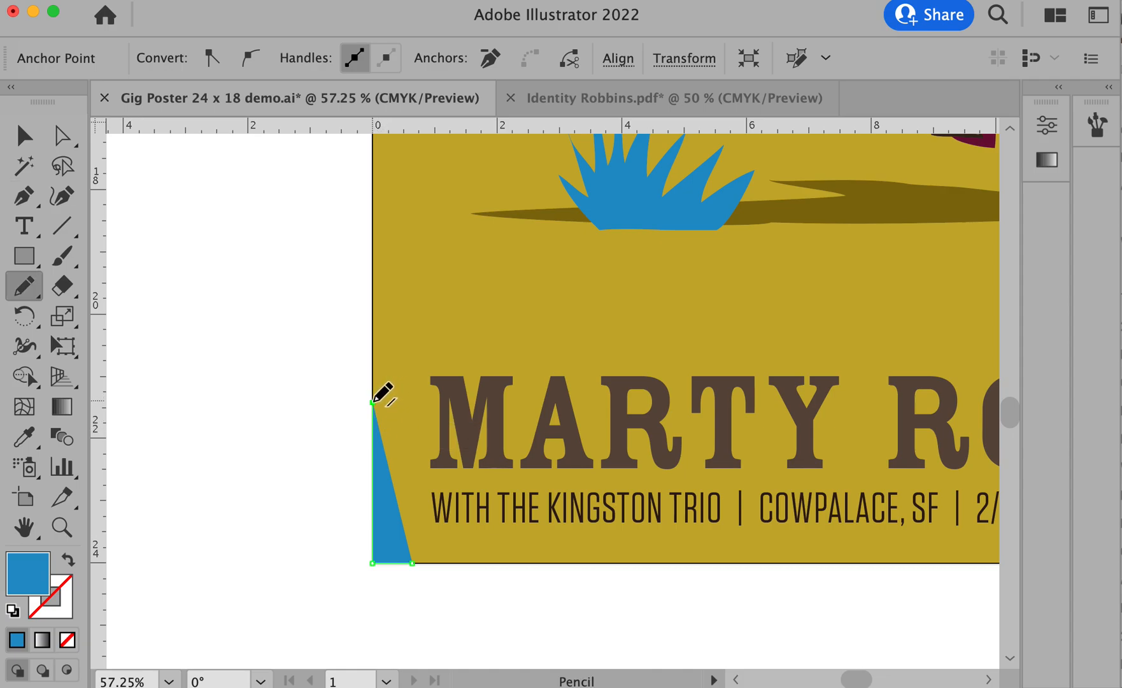
{"action": "mouse_move", "coordinate": [412, 284]}
{"action": "left_mouse_down"}
{"action": "mouse_move", "coordinate": [398, 369]}
{"action": "mouse_move", "coordinate": [477, 280]}
{"action": "mouse_move", "coordinate": [372, 476]}
{"action": "left_mouse_up"}
{"action": "mouse_move", "coordinate": [425, 423]}
{"action": "left_mouse_down"}
{"action": "mouse_move", "coordinate": [401, 510]}
{"action": "mouse_move", "coordinate": [440, 495]}
{"action": "left_mouse_up"}
{"action": "left_click_drag", "start_coordinate": [415, 562], "coordinate": [416, 562]}
- Examine how the new corner grass clump sits against the logo, details line and desert scene
{"action": "key", "text": "space"}
{"action": "left_click_drag", "start_coordinate": [565, 461], "coordinate": [396, 461]}
{"action": "left_click", "coordinate": [416, 463], "text": "alt+super"}
{"action": "left_click", "coordinate": [417, 464], "text": "alt+super"}
{"action": "left_click_drag", "start_coordinate": [736, 371], "coordinate": [468, 606]}
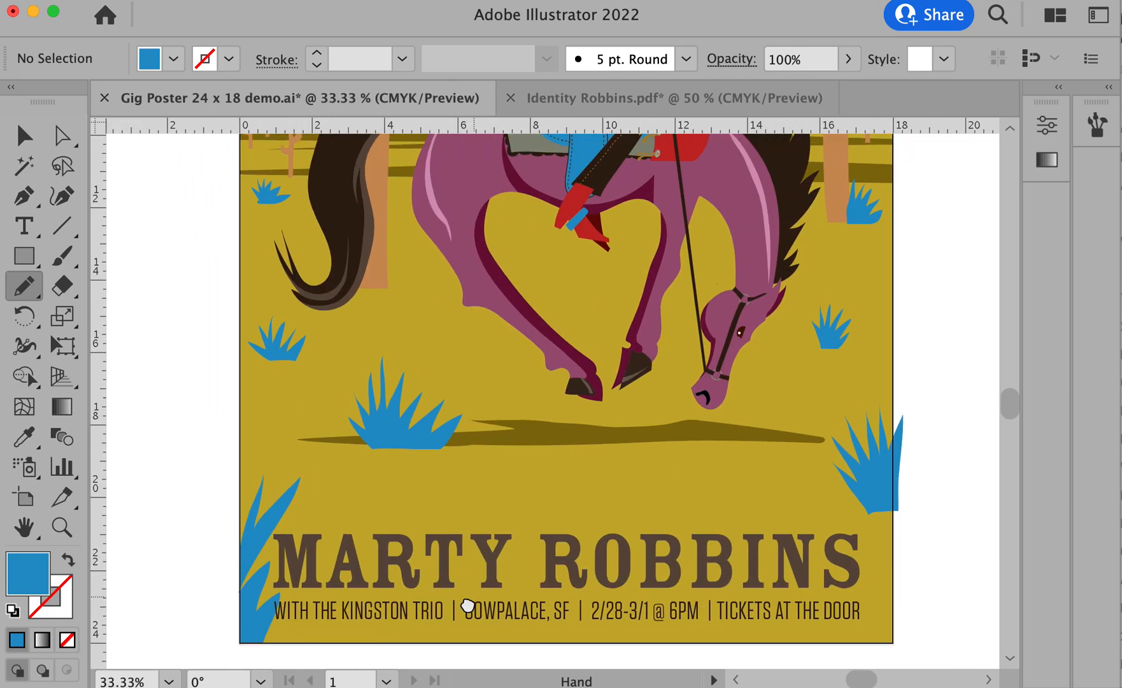
{"action": "left_click", "coordinate": [502, 574], "text": "alt+super"}
{"action": "left_click_drag", "start_coordinate": [560, 468], "coordinate": [446, 596]}
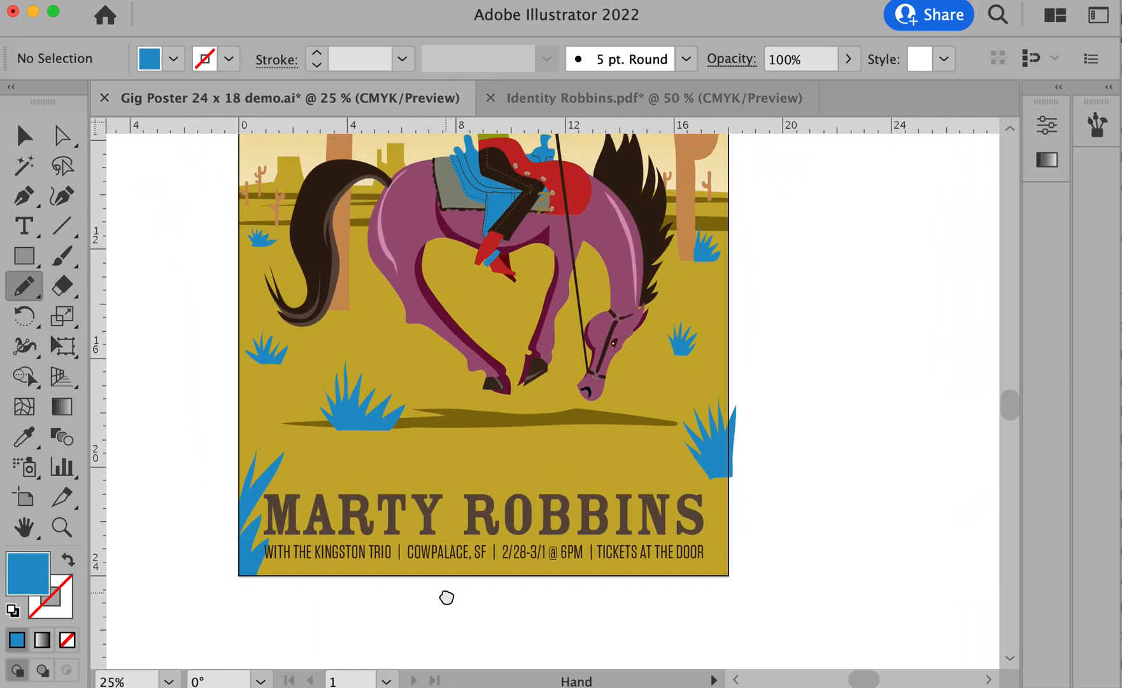
- Move the corner clump's lower blade tips and base anchor points toward the artboard edge, clear of the lettering
{"action": "key", "text": "v"}
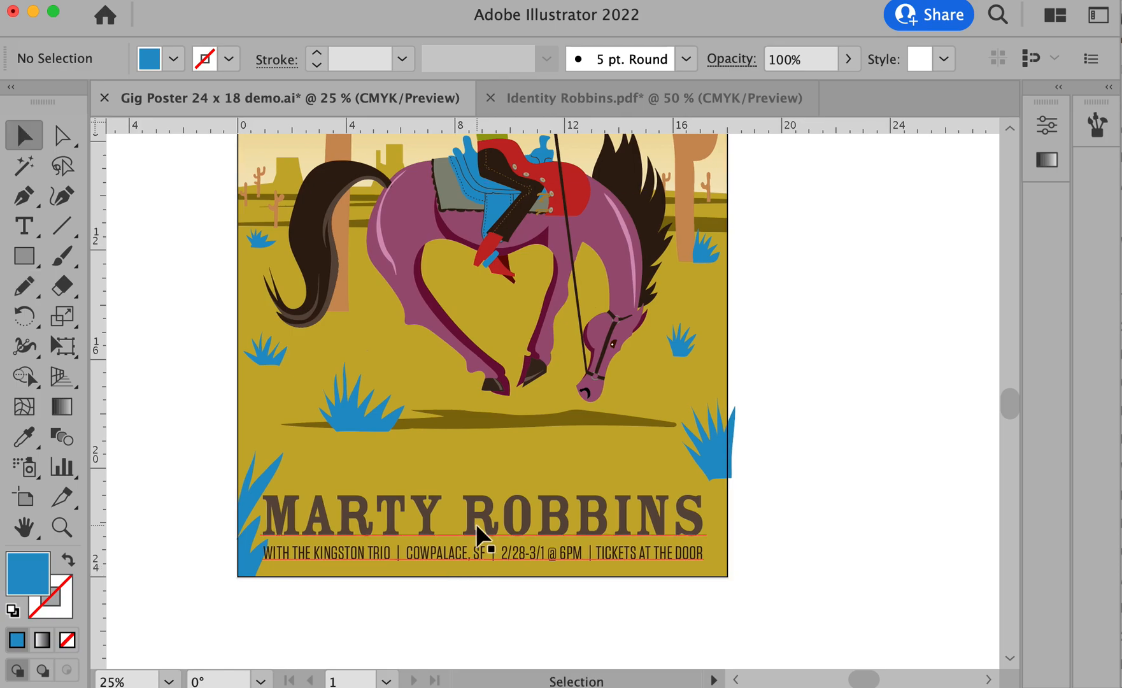
{"action": "left_click", "coordinate": [477, 523]}
{"action": "left_click_drag", "start_coordinate": [181, 441], "coordinate": [408, 608]}
{"action": "left_click_drag", "start_coordinate": [532, 529], "coordinate": [591, 542]}
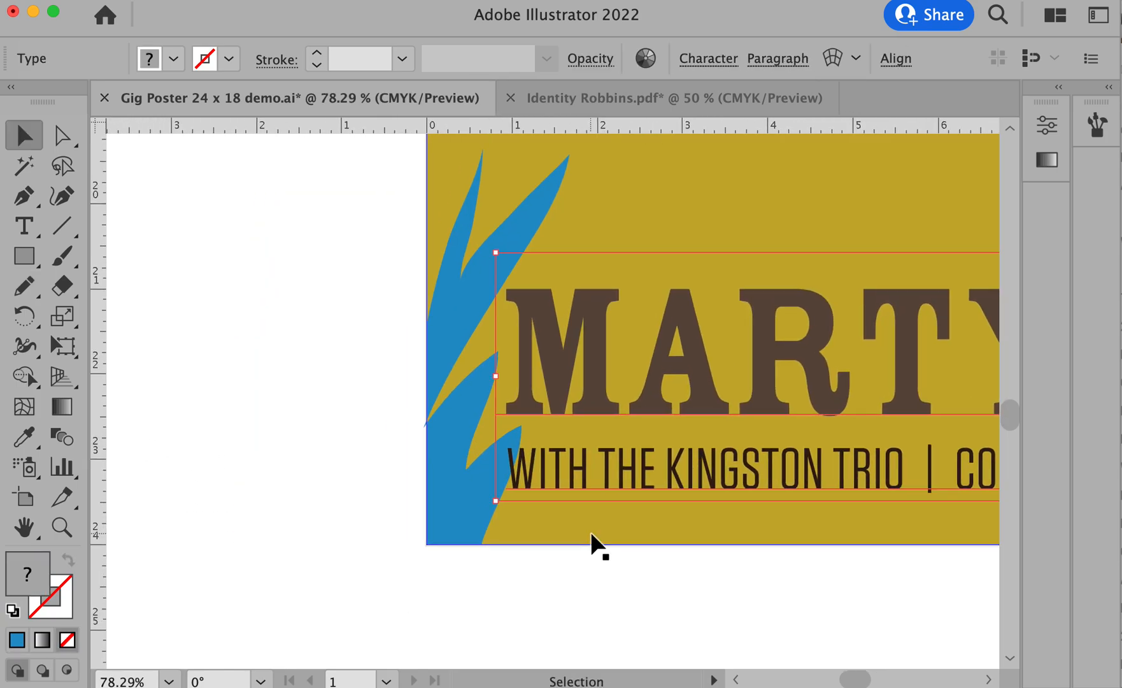
{"action": "key", "text": "a"}
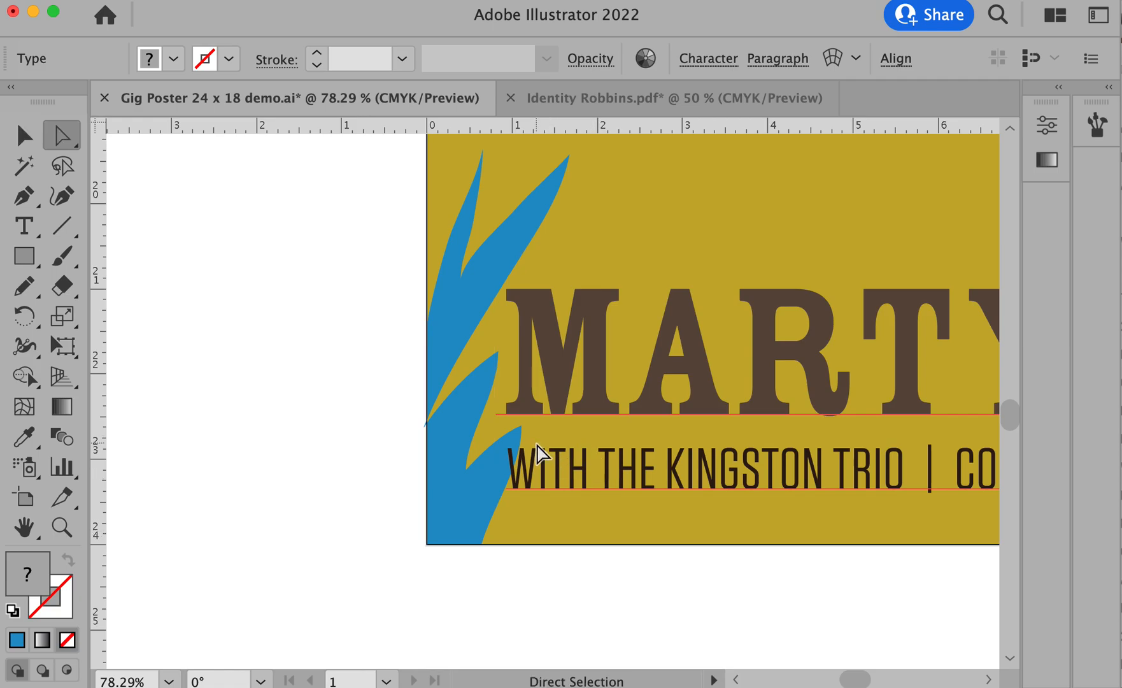
{"action": "left_click_drag", "start_coordinate": [498, 350], "coordinate": [489, 372]}
{"action": "key", "text": "super+z"}
{"action": "left_click_drag", "start_coordinate": [497, 351], "coordinate": [480, 376]}
{"action": "left_click_drag", "start_coordinate": [521, 427], "coordinate": [509, 439]}
{"action": "left_click_drag", "start_coordinate": [480, 544], "coordinate": [468, 514]}
{"action": "left_click_drag", "start_coordinate": [511, 479], "coordinate": [489, 481]}
{"action": "left_click_drag", "start_coordinate": [510, 439], "coordinate": [496, 434]}
- Pull in the corner clump's second blade tip above the logo and delete the extra anchor points on its upper two blades
{"action": "left_click_drag", "start_coordinate": [465, 472], "coordinate": [506, 319]}
{"action": "left_click_drag", "start_coordinate": [570, 164], "coordinate": [515, 210]}
{"action": "left_click", "coordinate": [510, 276]}
{"action": "key", "text": "p"}
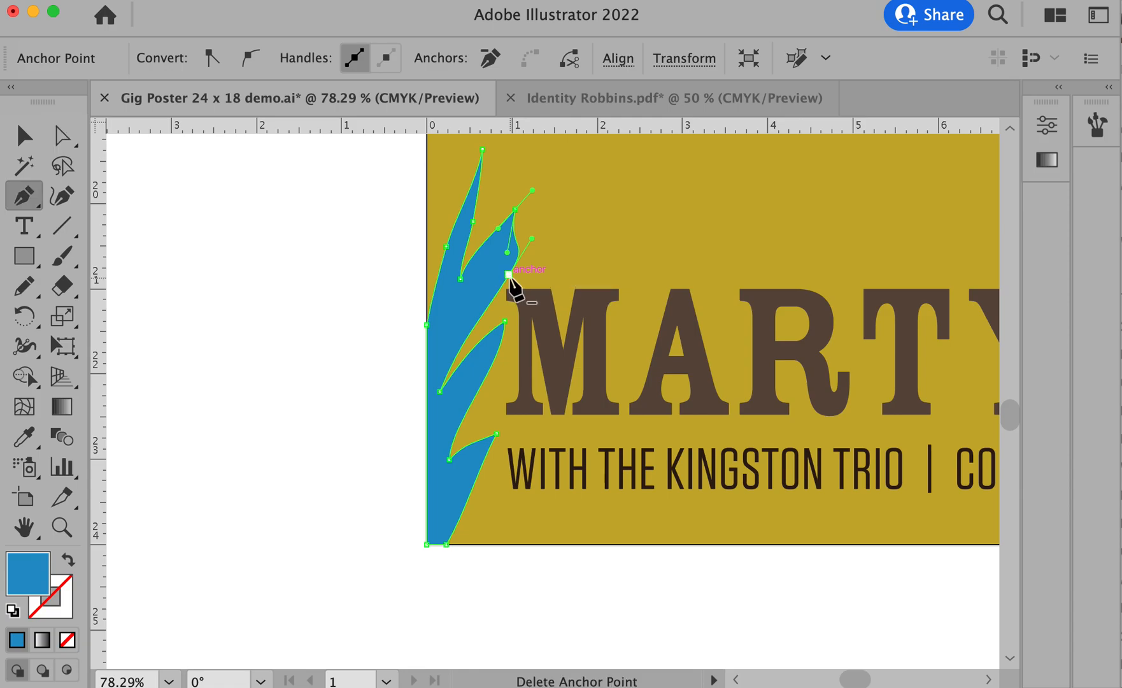
{"action": "left_click", "coordinate": [508, 275]}
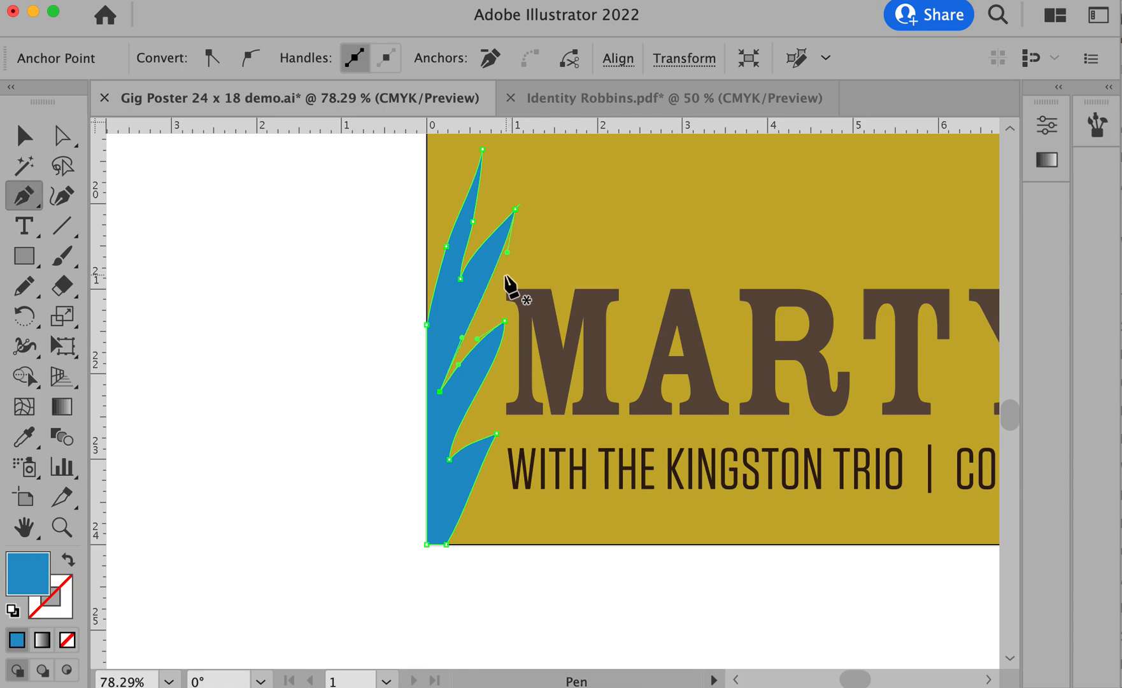
{"action": "left_click", "coordinate": [472, 221]}
{"action": "left_click", "coordinate": [446, 246]}
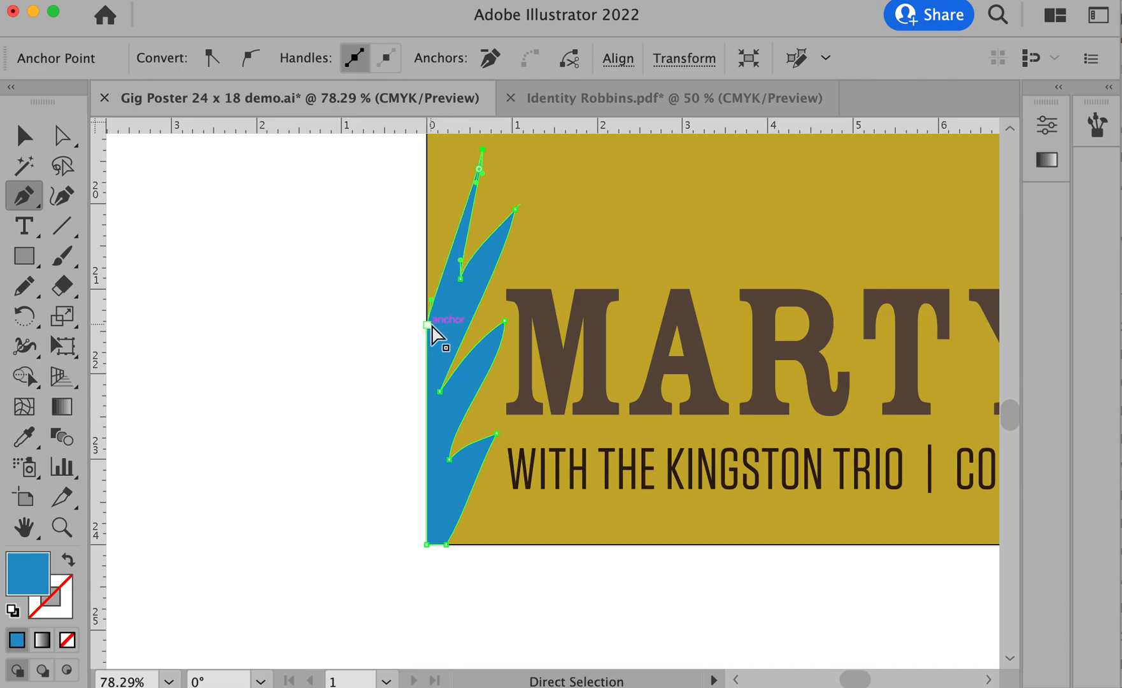
- Reshape the corner clump's upper two blades by raising the edge anchor, shifting the notch between them and extending the second tip
{"action": "left_click_drag", "start_coordinate": [427, 325], "coordinate": [425, 265]}
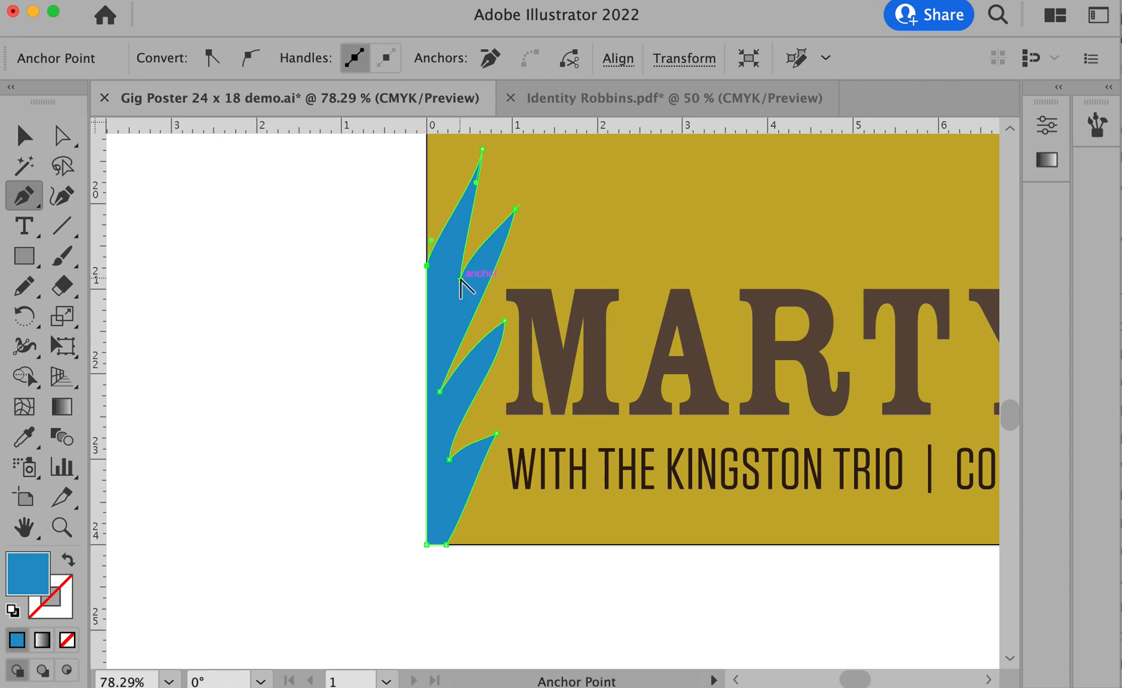
{"action": "left_click_drag", "start_coordinate": [460, 277], "coordinate": [447, 277]}
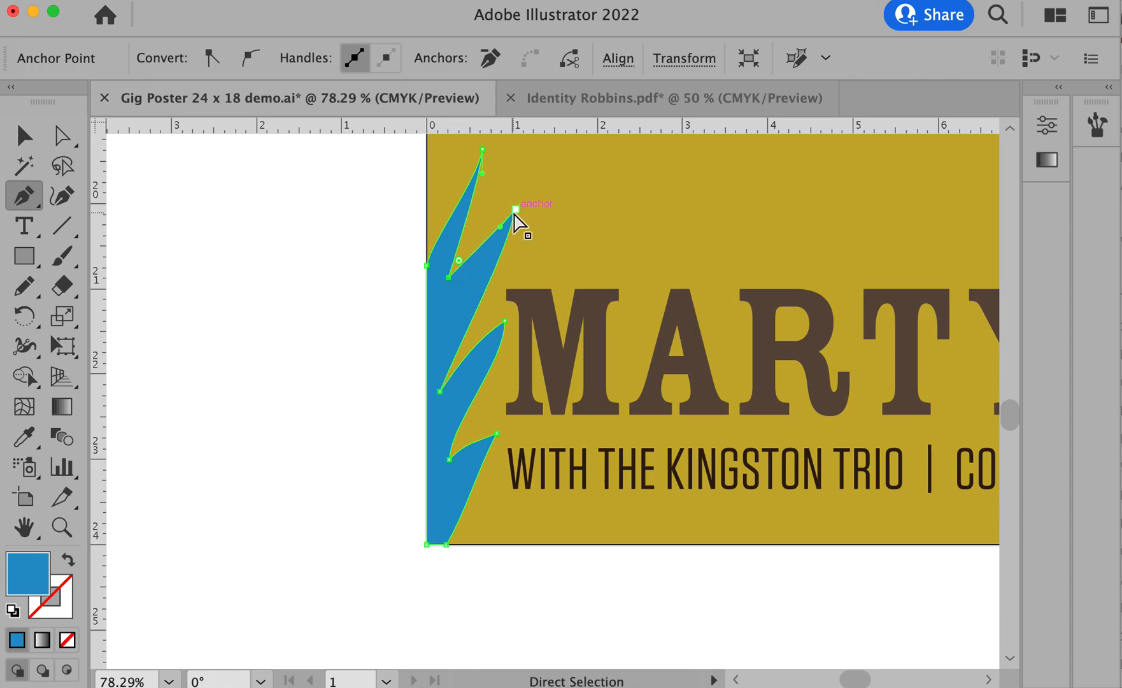
{"action": "left_click", "coordinate": [515, 208]}
{"action": "left_click_drag", "start_coordinate": [516, 208], "coordinate": [533, 207]}
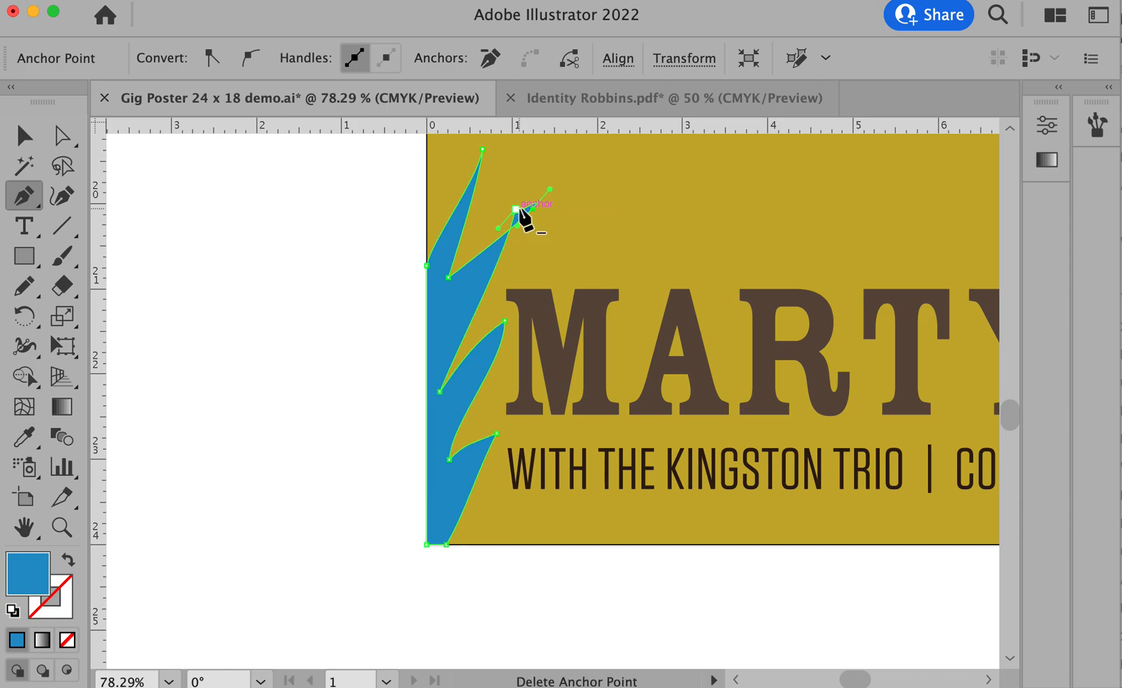
{"action": "left_click", "coordinate": [515, 209]}
{"action": "left_click", "coordinate": [354, 273], "text": "super"}
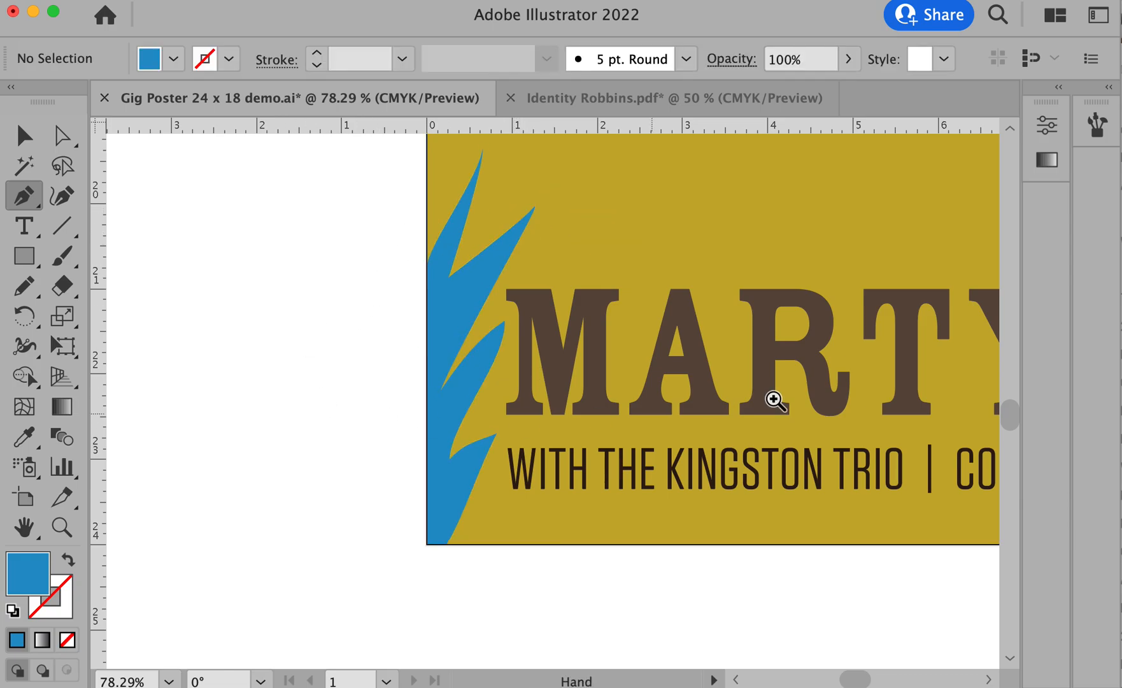
- Lower the corner clump's third blade tip away from the M and adjust its handle to straighten the blade's upper edge
{"action": "left_click_drag", "start_coordinate": [504, 321], "coordinate": [486, 353]}
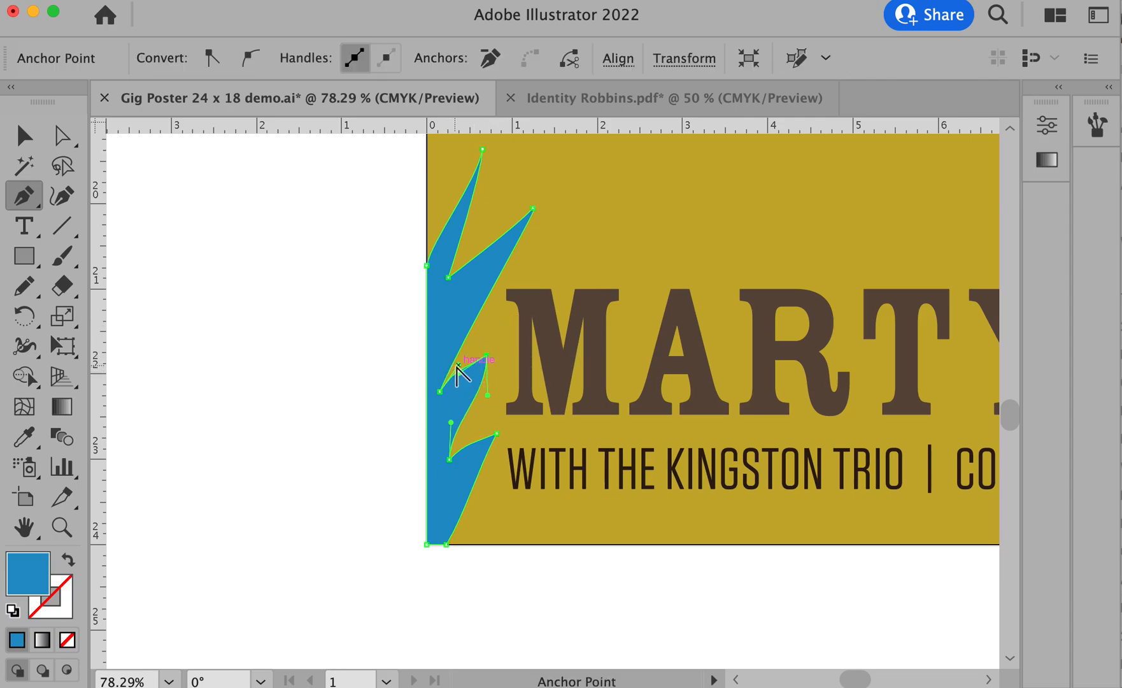
{"action": "left_click", "coordinate": [446, 387], "text": "super"}
{"action": "left_click_drag", "start_coordinate": [449, 385], "coordinate": [475, 366]}
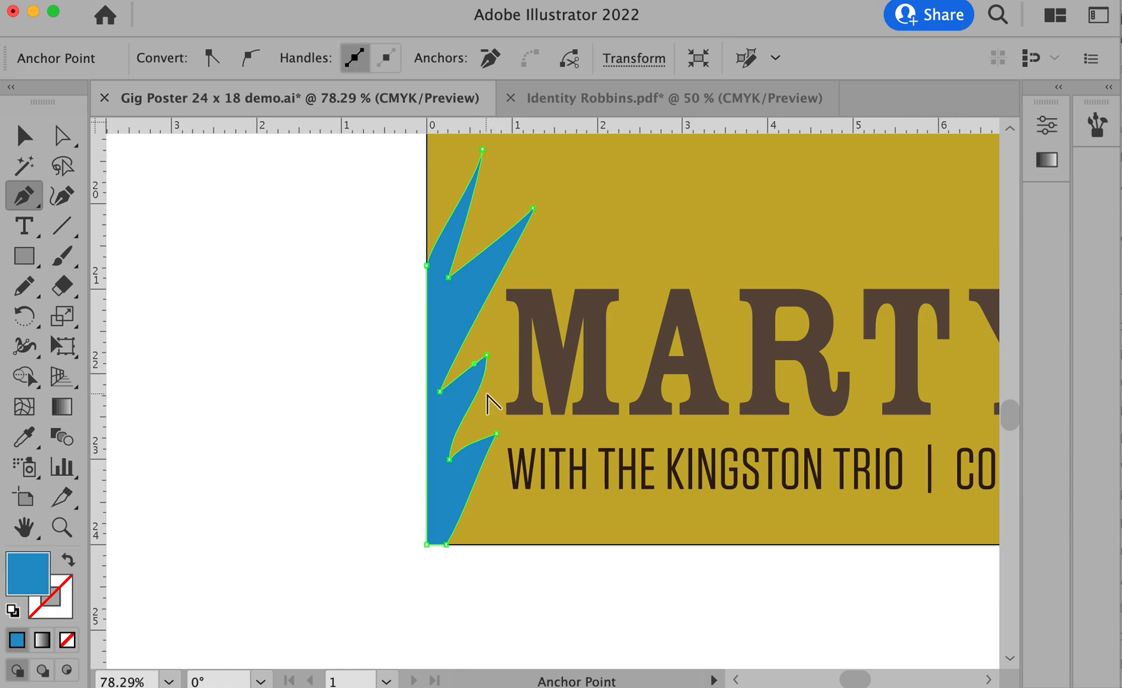
{"action": "left_click", "coordinate": [482, 384], "text": "super"}
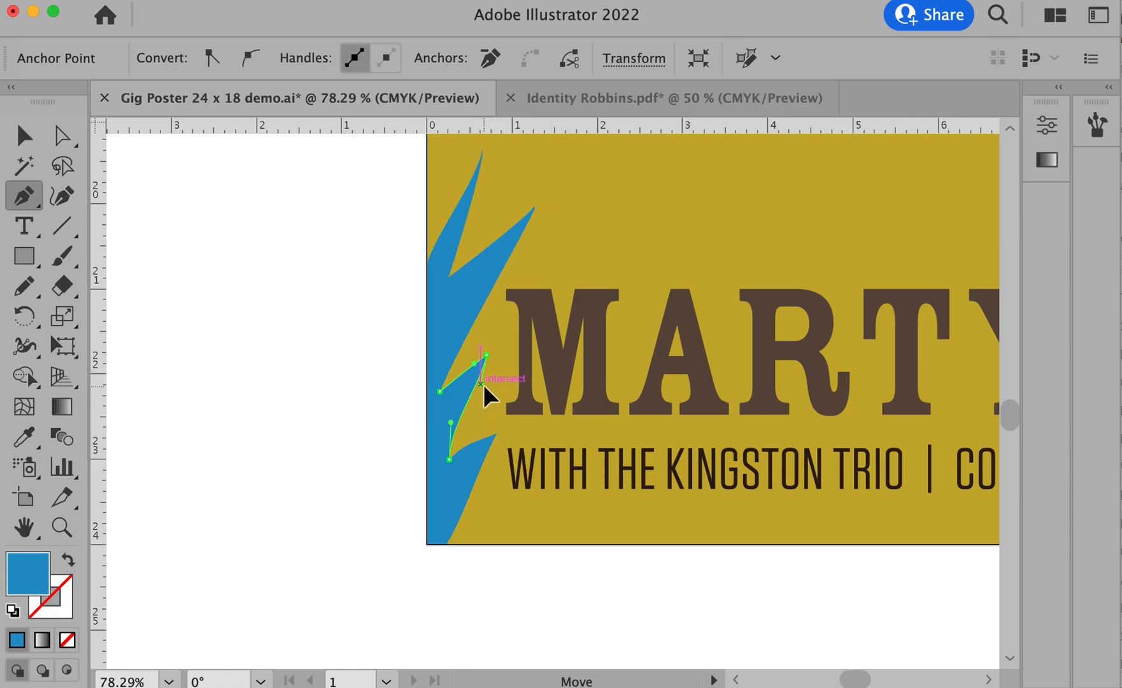
{"action": "left_click", "coordinate": [327, 365], "text": "super"}
- Redraw the base of the grass clump on the poster's right edge as a flat line with the Pencil tool
{"action": "left_click_drag", "start_coordinate": [731, 354], "coordinate": [520, 447]}
{"action": "left_click", "coordinate": [521, 447], "text": "alt+super"}
{"action": "left_click", "coordinate": [521, 447], "text": "alt+super"}
{"action": "left_click_drag", "start_coordinate": [597, 380], "coordinate": [326, 464]}
{"action": "left_click", "coordinate": [571, 432], "text": "alt+super"}
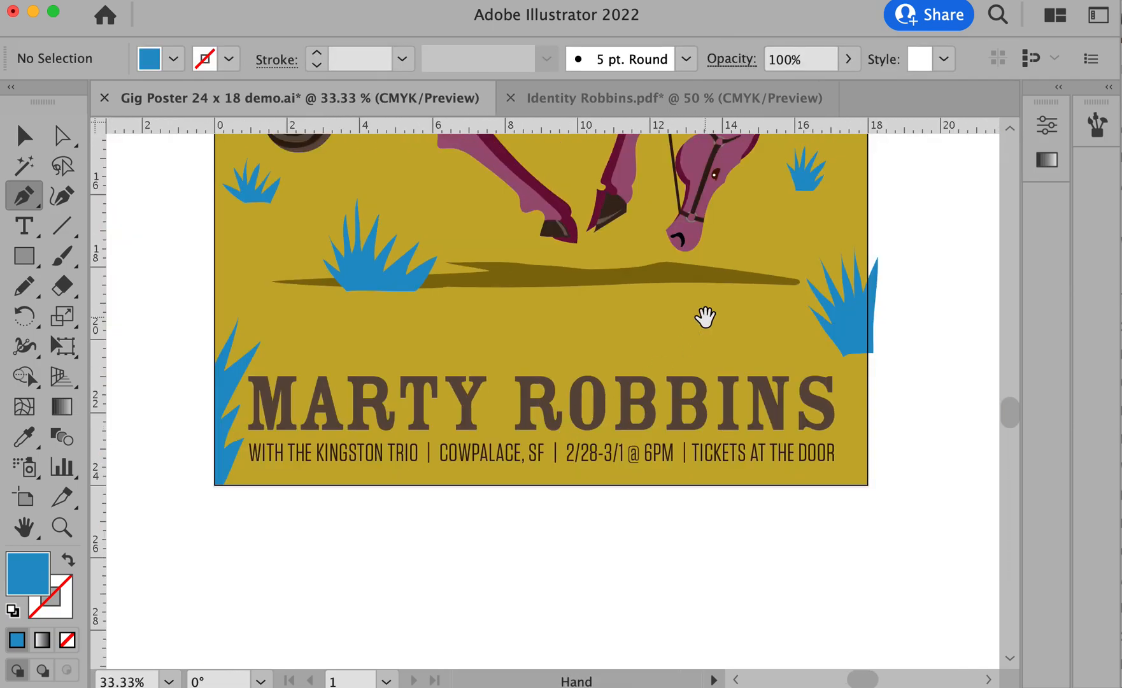
{"action": "left_click_drag", "start_coordinate": [703, 315], "coordinate": [687, 486]}
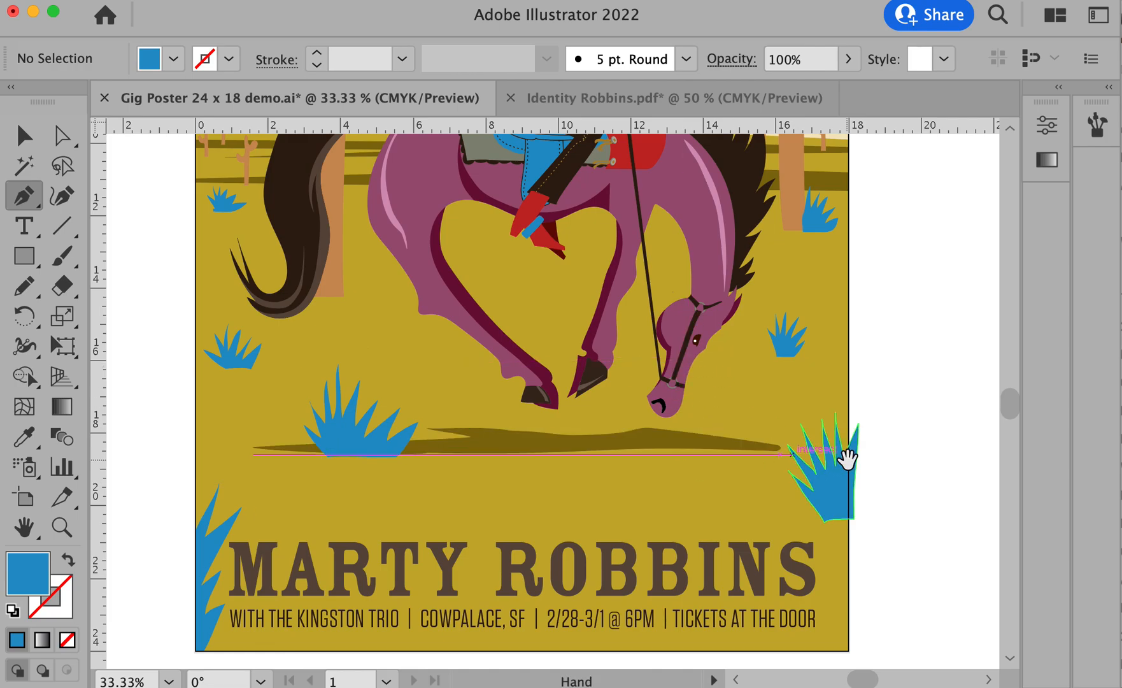
{"action": "left_click_drag", "start_coordinate": [783, 434], "coordinate": [837, 468]}
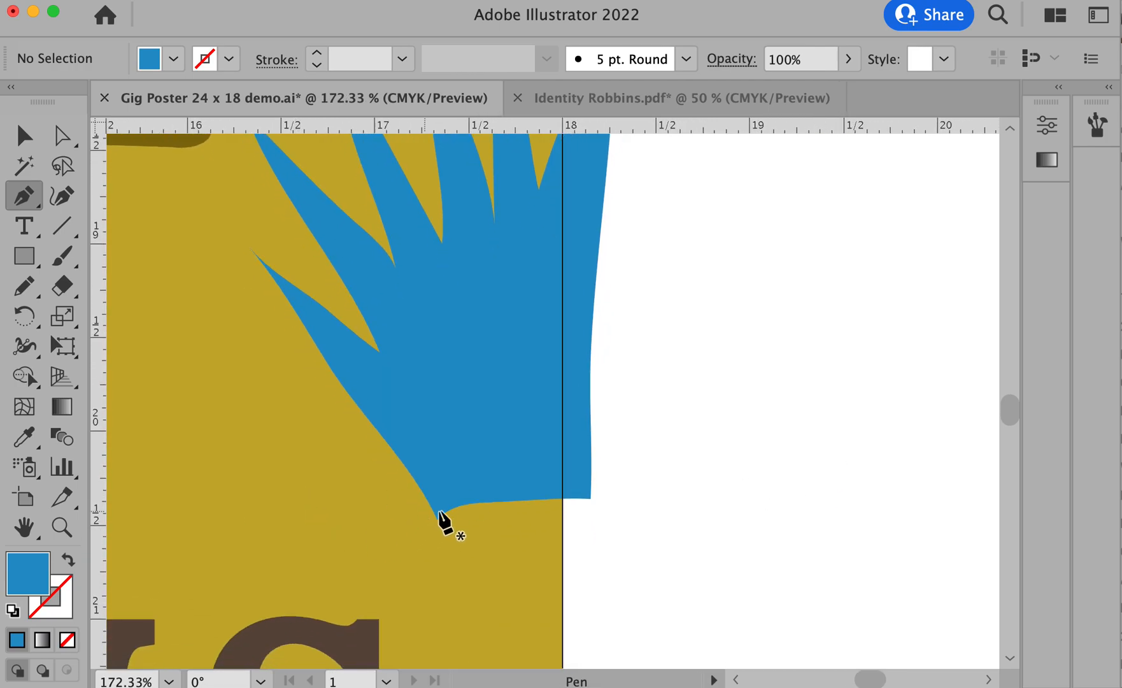
{"action": "left_click", "coordinate": [472, 440], "text": "super"}
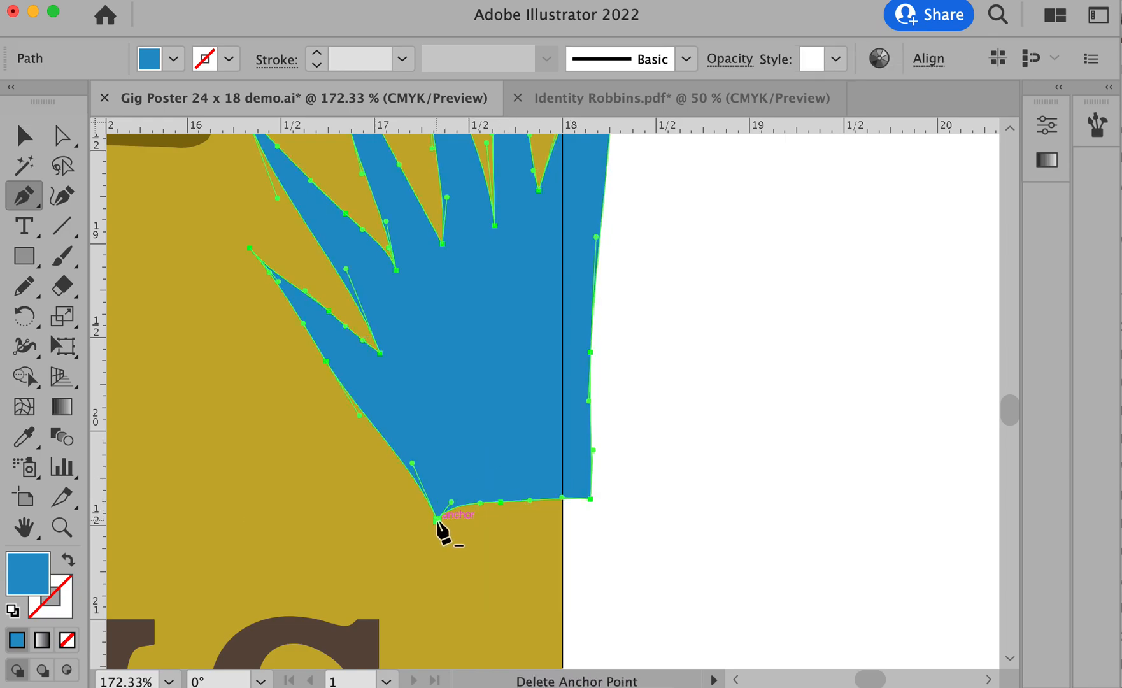
{"action": "key", "text": "n"}
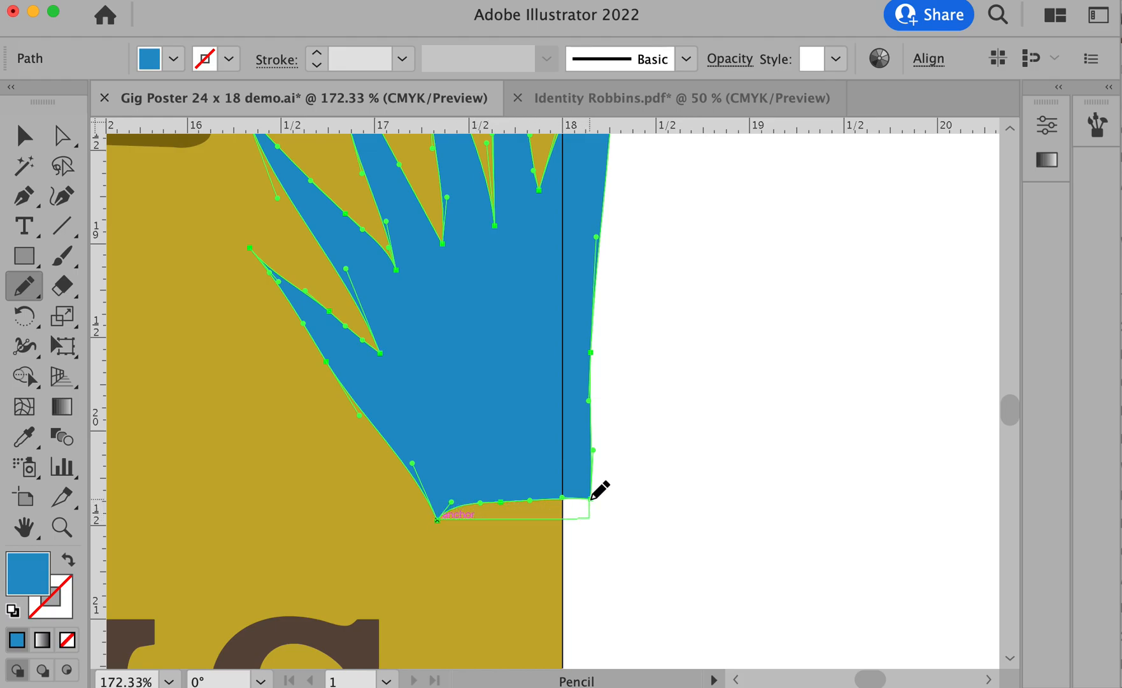
{"action": "left_click_drag", "start_coordinate": [591, 489], "coordinate": [592, 490]}
- Straighten the base of the grass clump over the horse's shadow by deleting its extra anchor point and retracting the corner handle
{"action": "left_click_drag", "start_coordinate": [296, 510], "coordinate": [776, 522]}
{"action": "left_click_drag", "start_coordinate": [327, 451], "coordinate": [818, 496]}
{"action": "left_click_drag", "start_coordinate": [393, 488], "coordinate": [767, 497]}
{"action": "left_click_drag", "start_coordinate": [455, 467], "coordinate": [726, 481]}
{"action": "left_click", "coordinate": [636, 478], "text": "alt+super"}
{"action": "left_click", "coordinate": [636, 478], "text": "alt+super"}
{"action": "left_click", "coordinate": [636, 478], "text": "alt+super"}
{"action": "left_click", "coordinate": [636, 479], "text": "alt+super"}
{"action": "left_click_drag", "start_coordinate": [404, 314], "coordinate": [636, 574]}
{"action": "left_click_drag", "start_coordinate": [284, 359], "coordinate": [634, 502]}
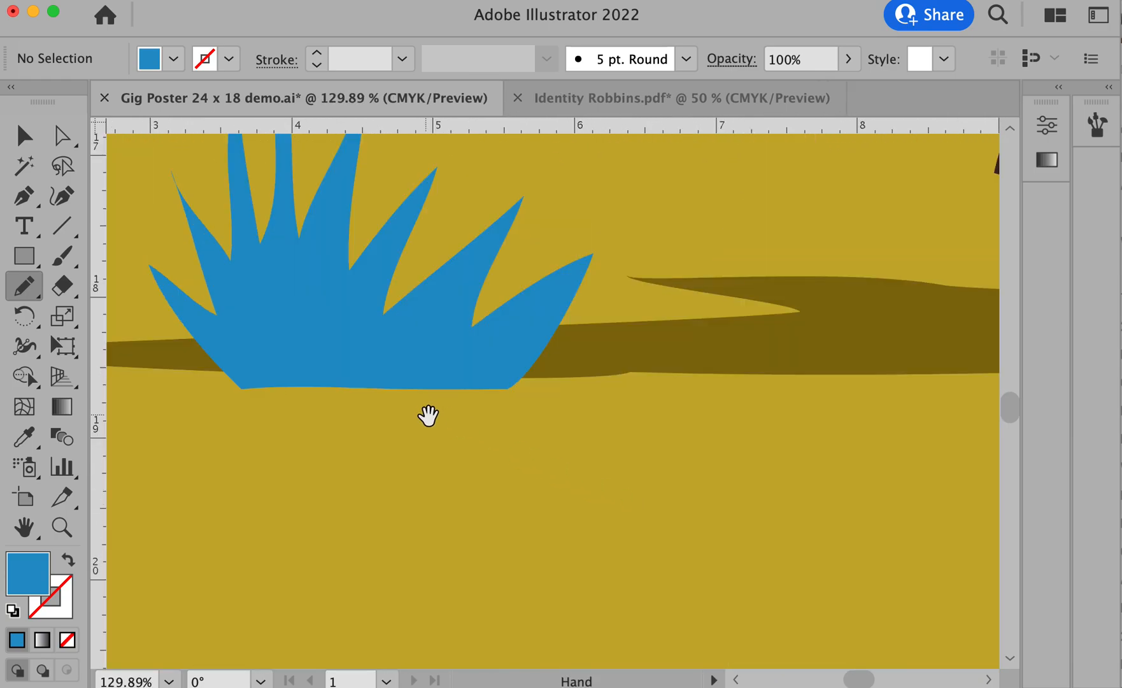
{"action": "left_click_drag", "start_coordinate": [427, 415], "coordinate": [575, 500]}
{"action": "left_click", "coordinate": [548, 470], "text": "super"}
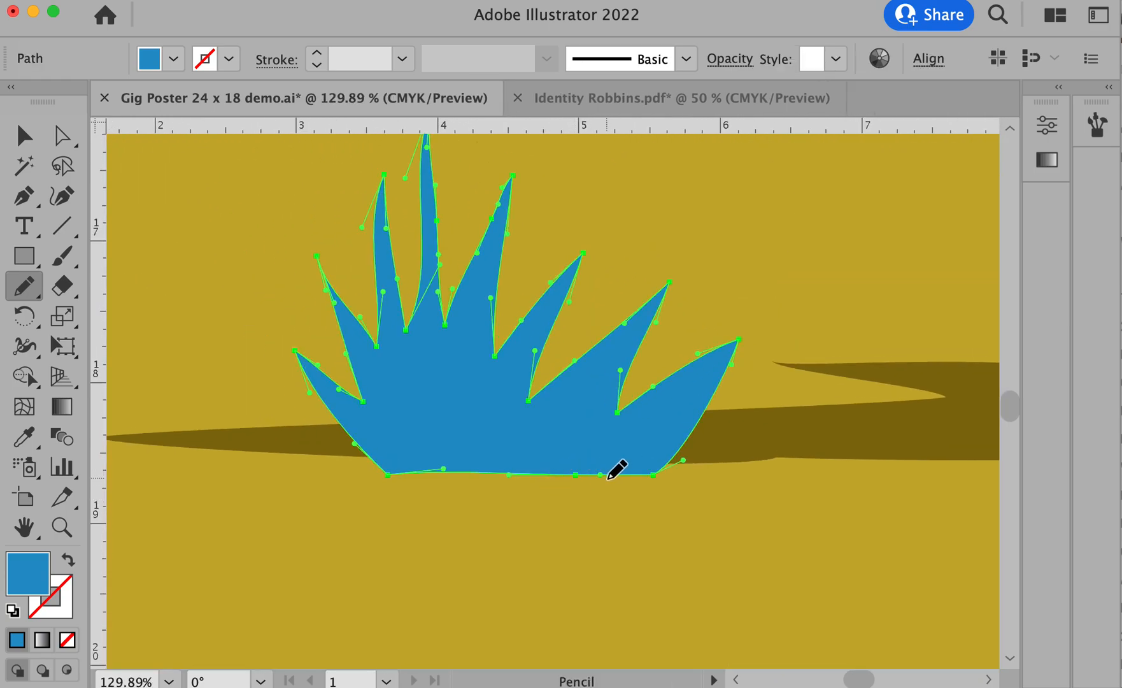
{"action": "key", "text": "p"}
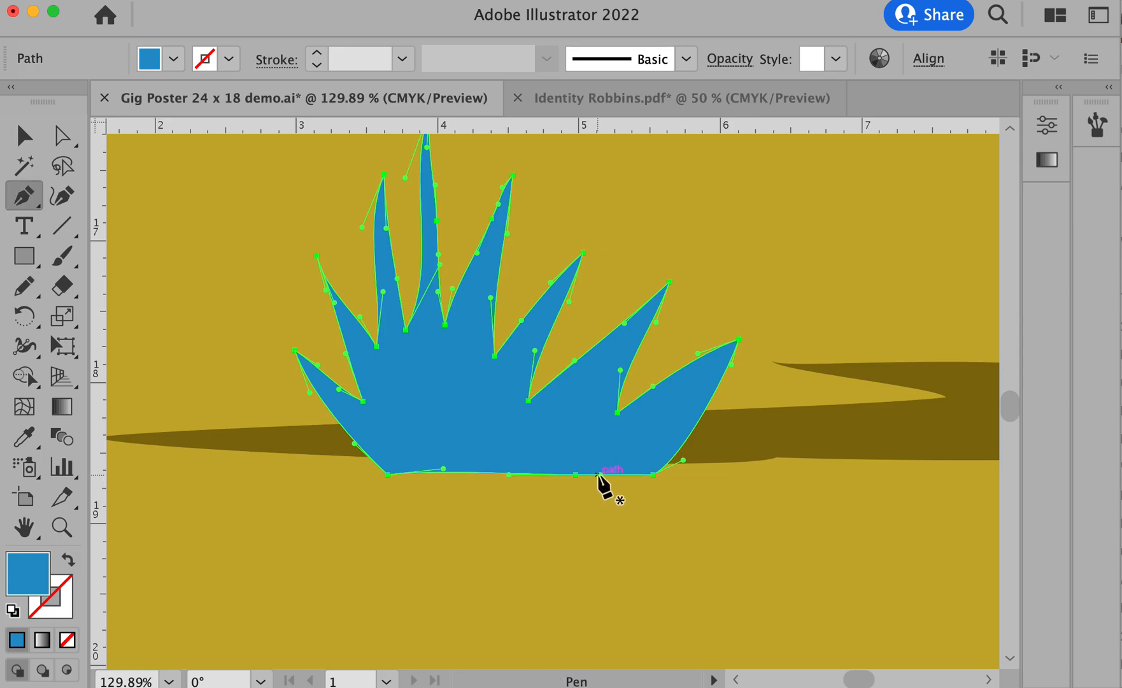
{"action": "left_click", "coordinate": [575, 473]}
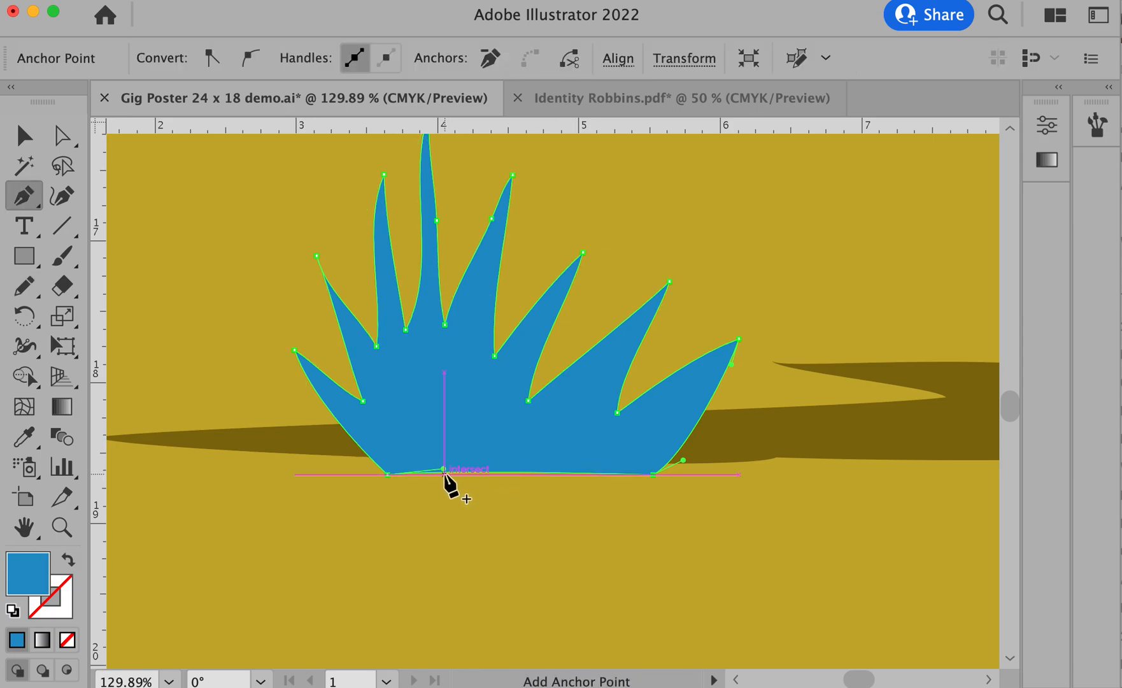
{"action": "left_click_drag", "start_coordinate": [443, 470], "coordinate": [384, 474]}
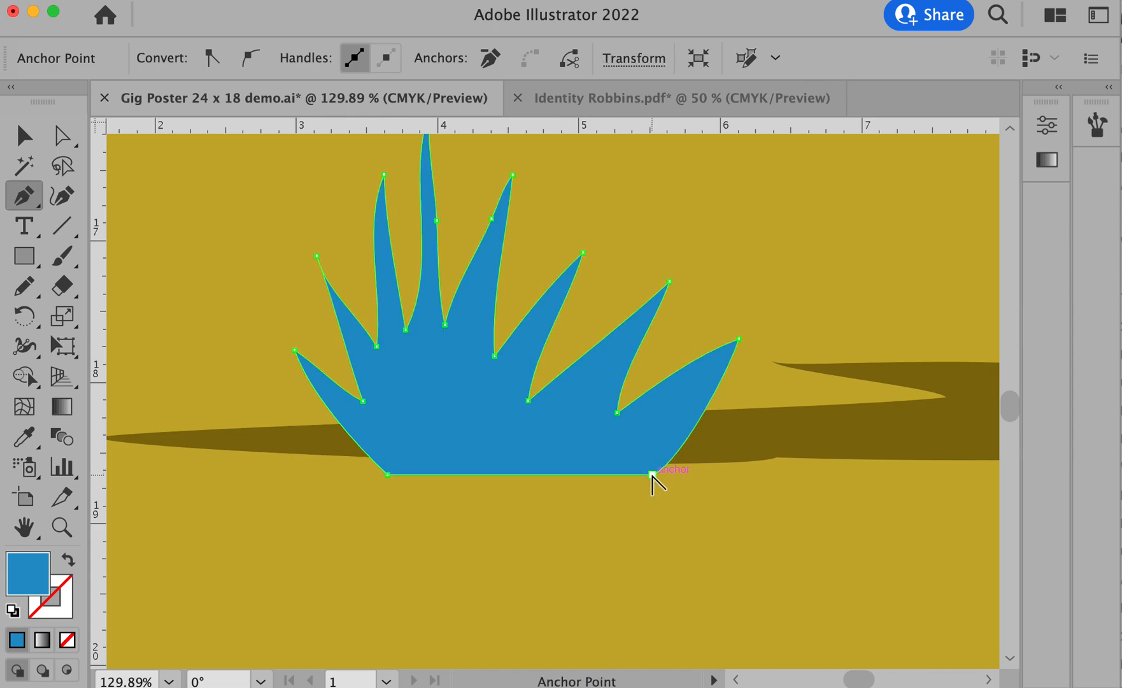
- Select the two bottom corner anchors of the grass clump over the shadow and adjust them to level its base
{"action": "key", "text": "a"}
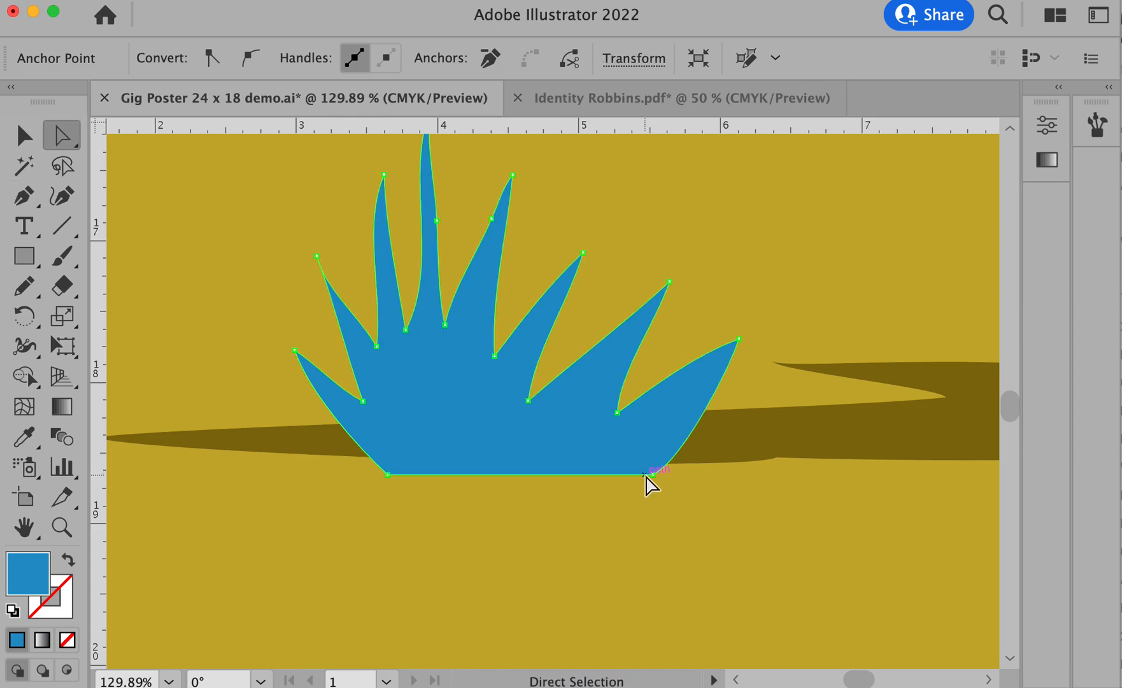
{"action": "left_click", "coordinate": [653, 474]}
{"action": "left_click", "coordinate": [387, 475], "text": "shift"}
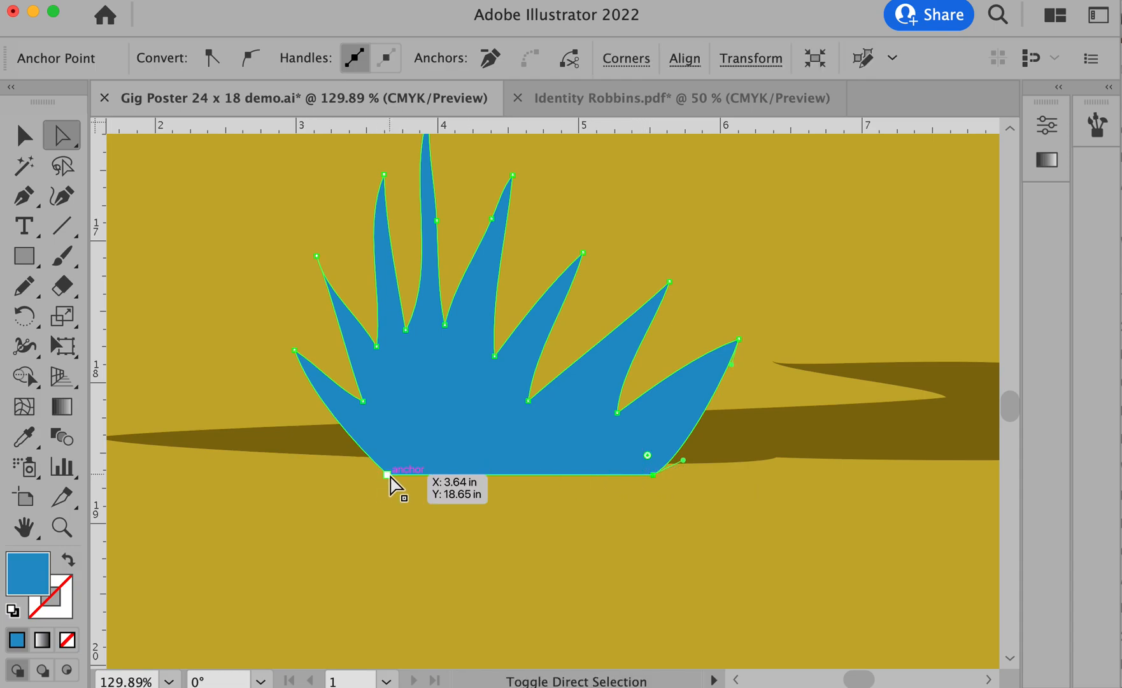
{"action": "left_click_drag", "start_coordinate": [388, 475], "coordinate": [388, 480]}
{"action": "left_click", "coordinate": [599, 494], "text": "alt+super"}
{"action": "left_click", "coordinate": [605, 494], "text": "alt+super"}
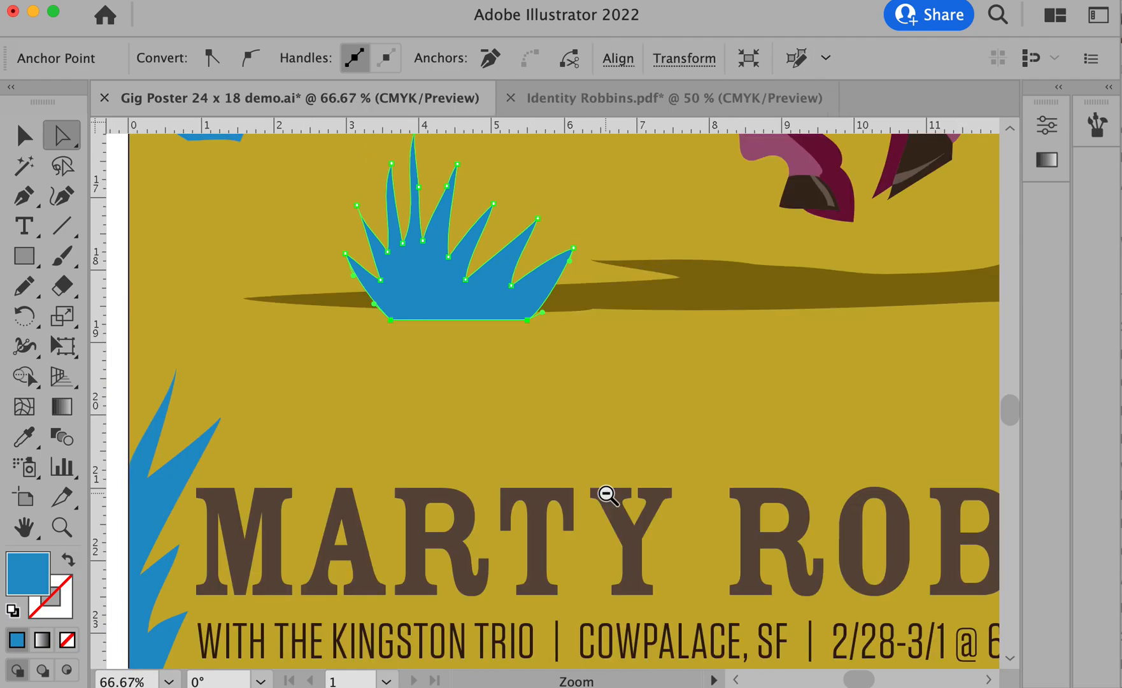
- Straighten the base of the grass clump on the poster's right edge by deleting its extra anchor points and adjusting its corner anchors
{"action": "left_click", "coordinate": [606, 494], "text": "alt+super"}
{"action": "left_click_drag", "start_coordinate": [681, 451], "coordinate": [414, 525]}
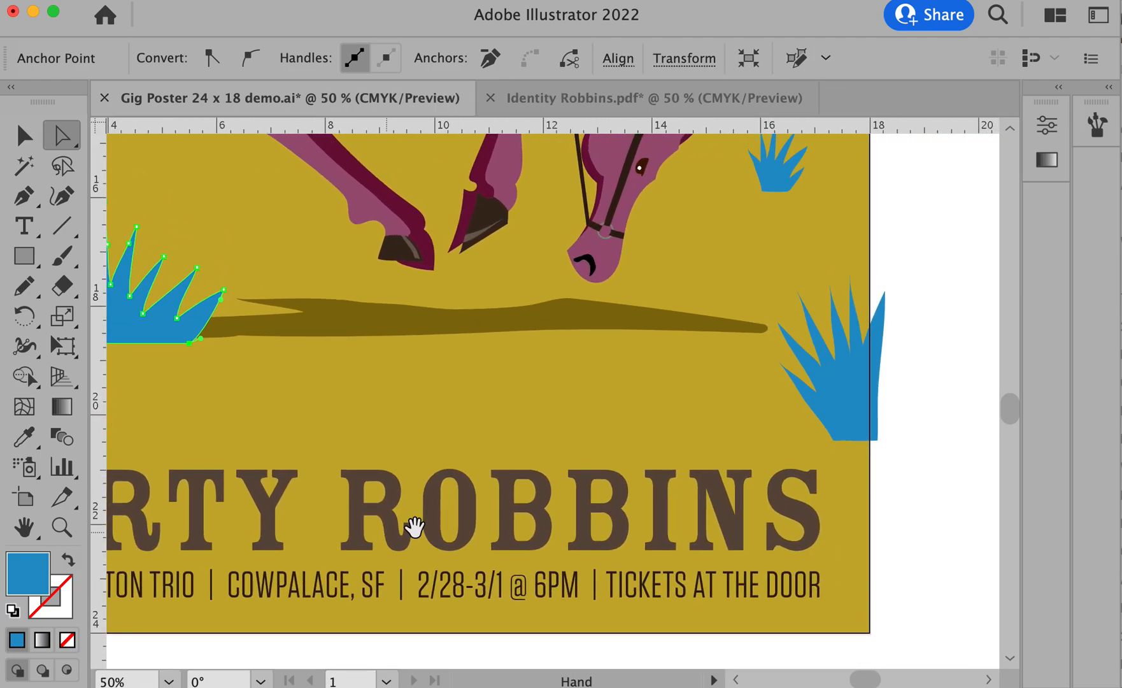
{"action": "left_click", "coordinate": [954, 475]}
{"action": "left_click_drag", "start_coordinate": [776, 407], "coordinate": [926, 468]}
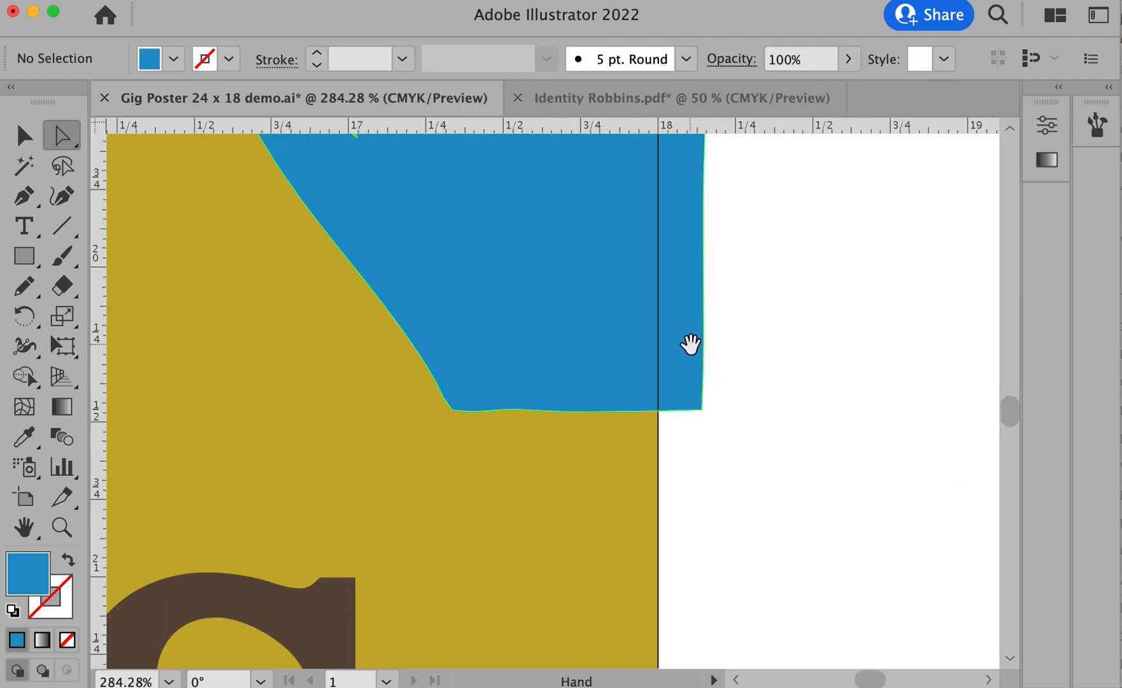
{"action": "left_click_drag", "start_coordinate": [692, 343], "coordinate": [782, 468]}
{"action": "left_click", "coordinate": [561, 531]}
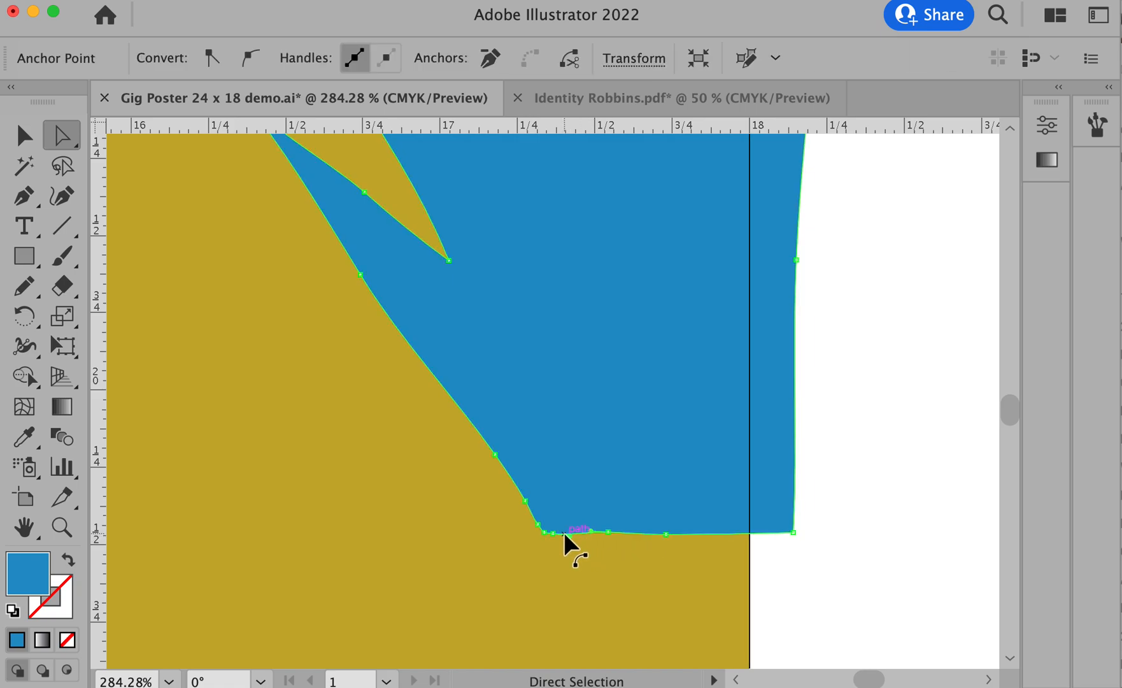
{"action": "key", "text": "p"}
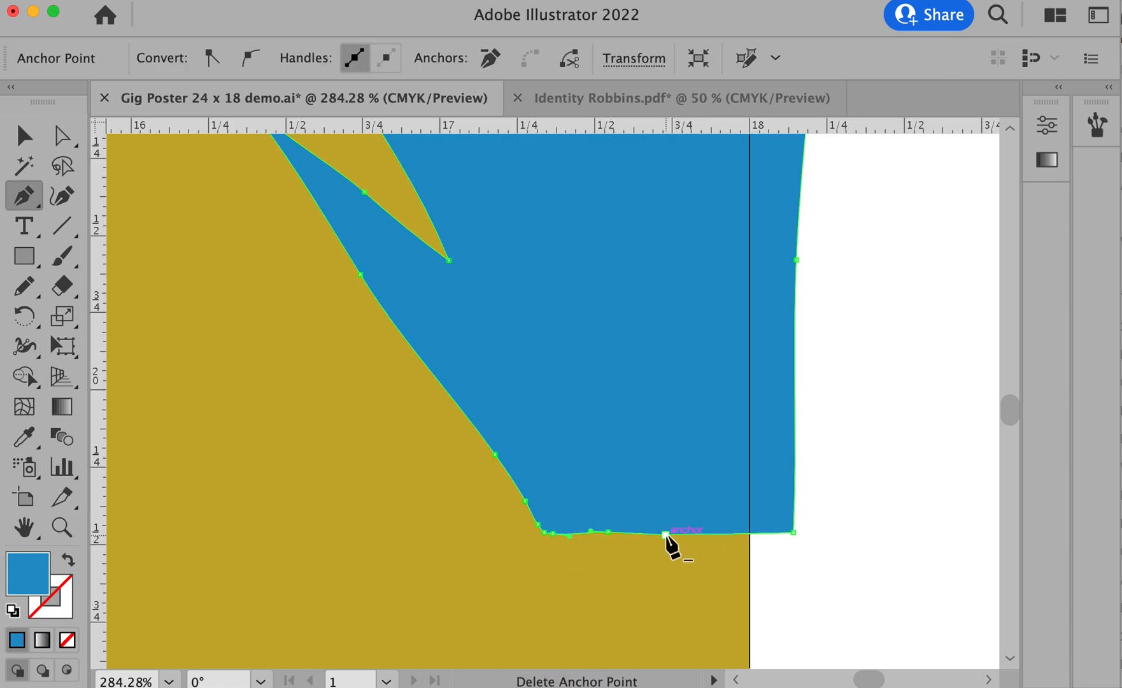
{"action": "left_click", "coordinate": [665, 533]}
{"action": "left_click", "coordinate": [608, 531]}
{"action": "left_click", "coordinate": [591, 531]}
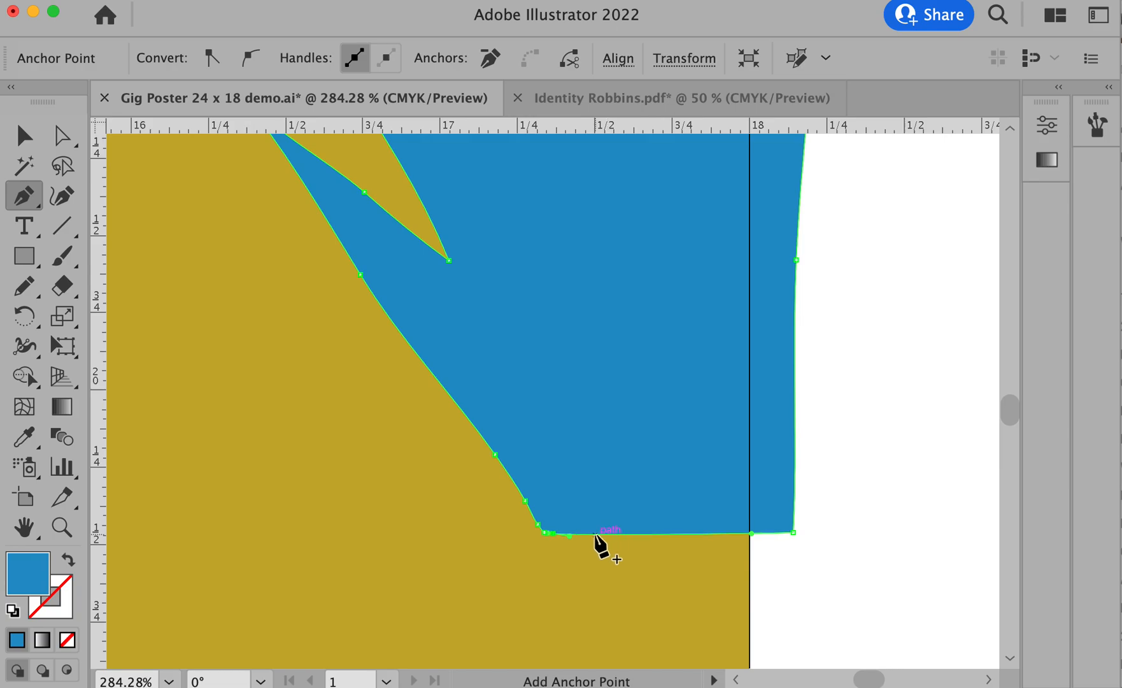
{"action": "left_click", "coordinate": [553, 534]}
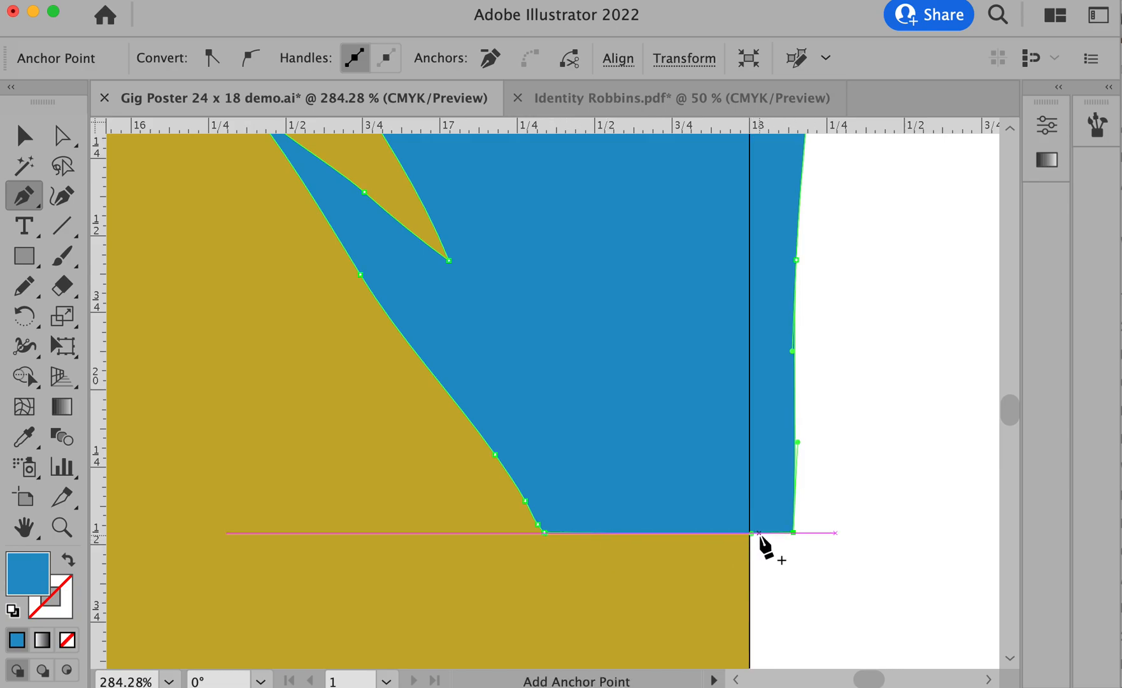
{"action": "left_click_drag", "start_coordinate": [752, 533], "coordinate": [794, 530]}
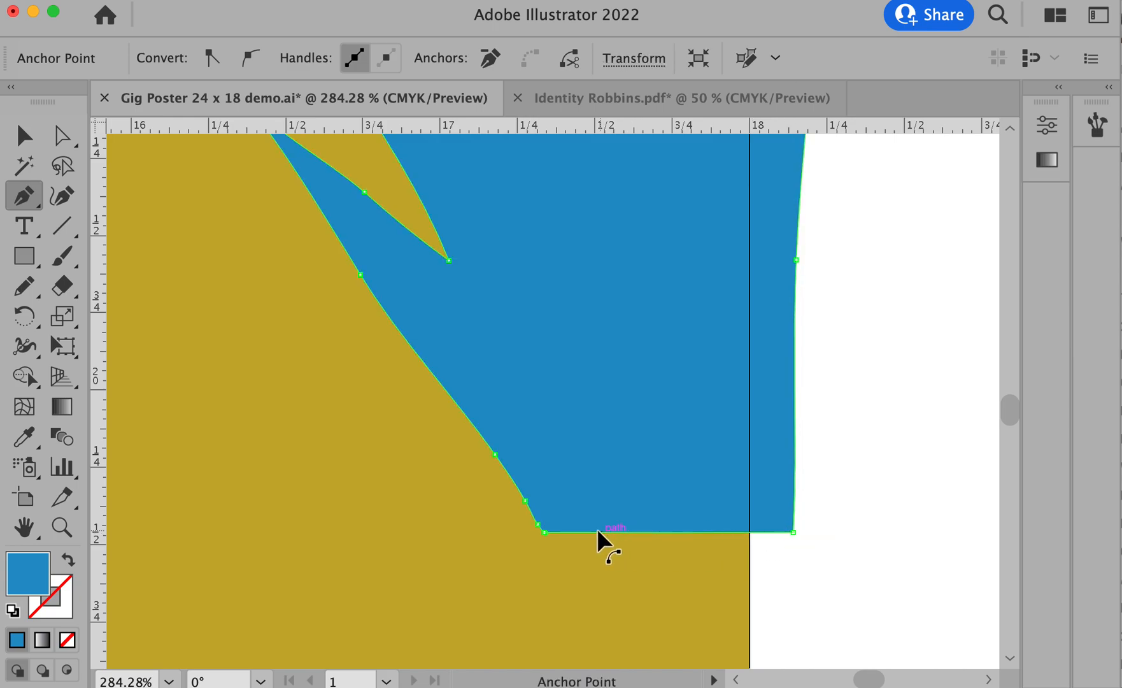
{"action": "left_click_drag", "start_coordinate": [549, 534], "coordinate": [543, 531]}
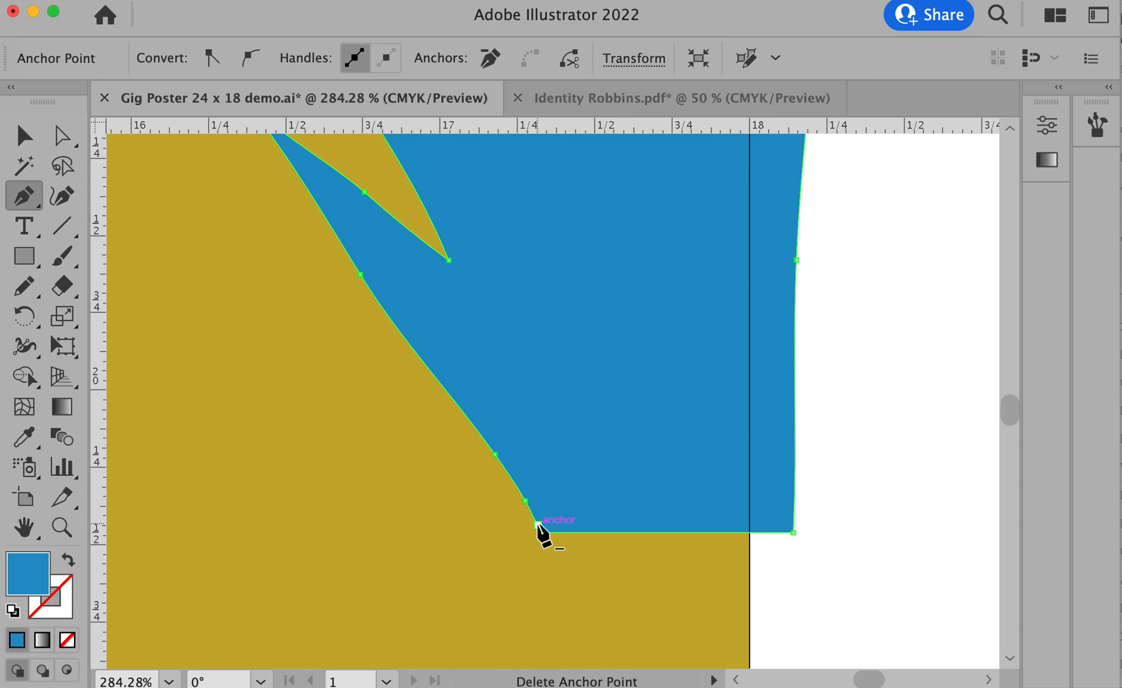
- Delete the extra anchor points along the lower left side of the right-edge grass clump to smooth it into one line
{"action": "left_click", "coordinate": [537, 524]}
{"action": "left_click", "coordinate": [524, 500]}
{"action": "left_click", "coordinate": [515, 484]}
{"action": "left_click", "coordinate": [505, 469]}
{"action": "left_click", "coordinate": [495, 456]}
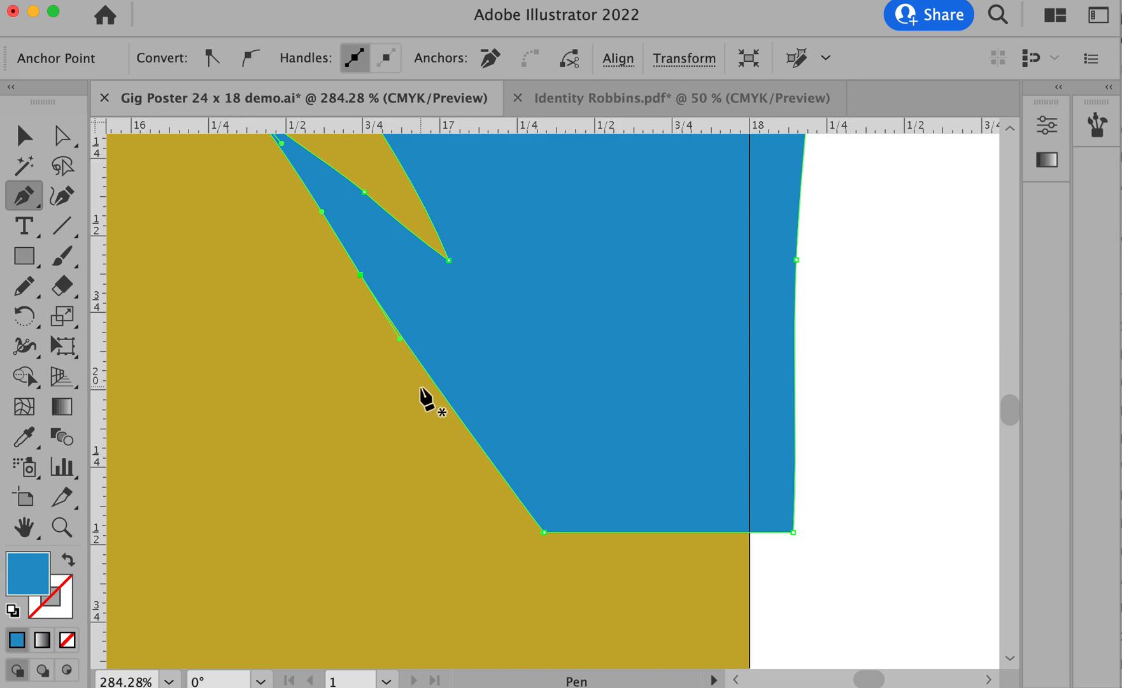
- Try to draw an extra blade on the lower left side of the right-edge grass clump with the Pencil tool
{"action": "key", "text": "n"}
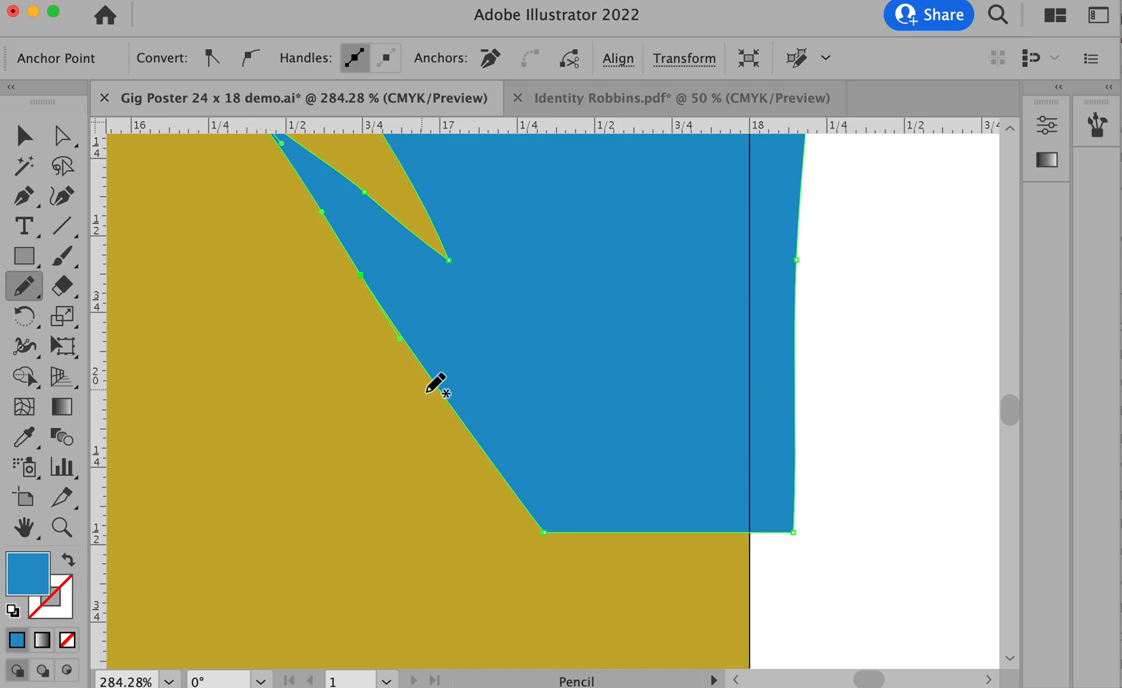
{"action": "left_click", "coordinate": [539, 460], "text": "alt+super"}
{"action": "left_click", "coordinate": [542, 463], "text": "alt+super"}
{"action": "left_click_drag", "start_coordinate": [598, 369], "coordinate": [640, 566]}
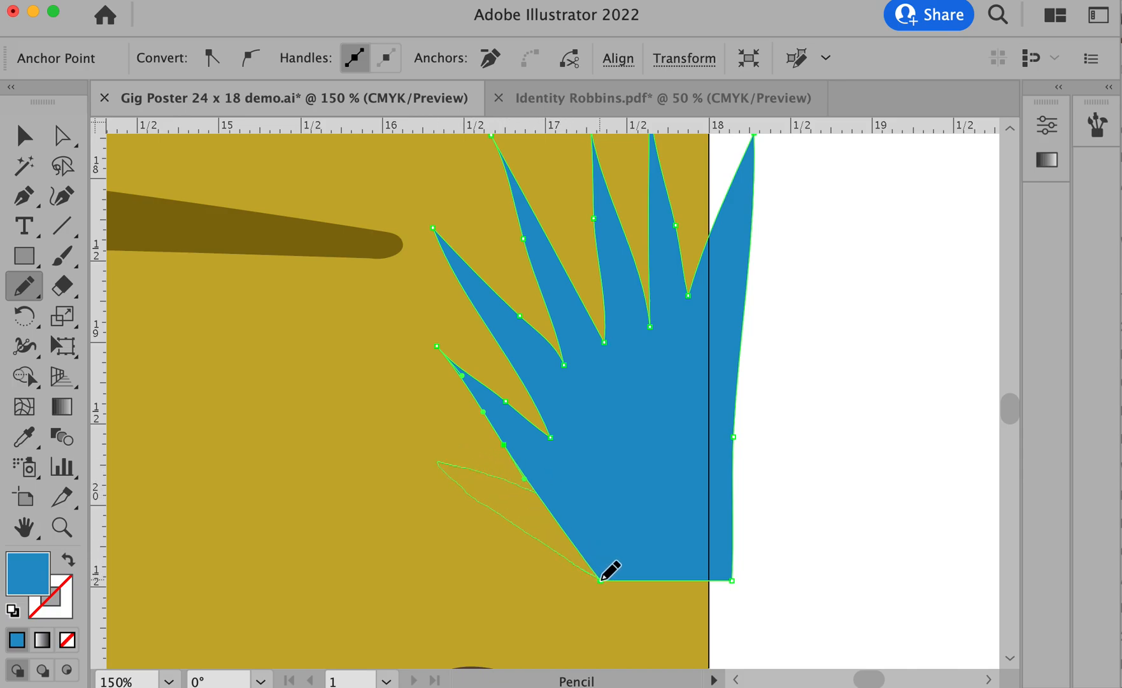
{"action": "left_click_drag", "start_coordinate": [602, 578], "coordinate": [604, 580]}
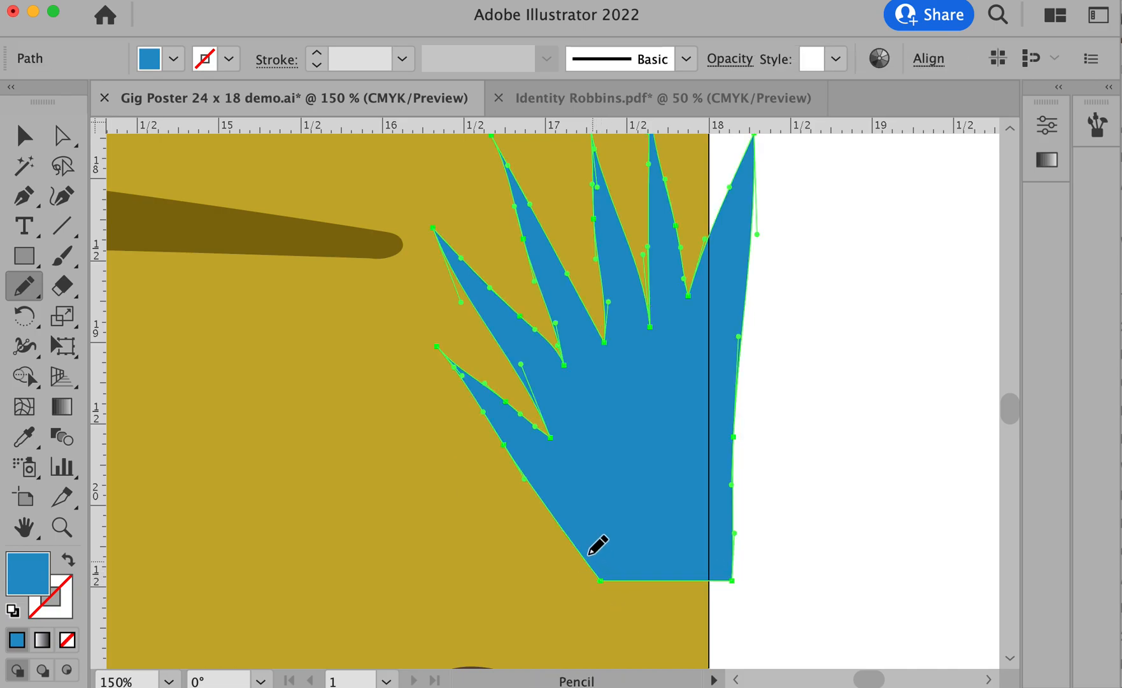
{"action": "left_click_drag", "start_coordinate": [455, 488], "coordinate": [592, 583]}
{"action": "left_click_drag", "start_coordinate": [612, 582], "coordinate": [608, 584]}
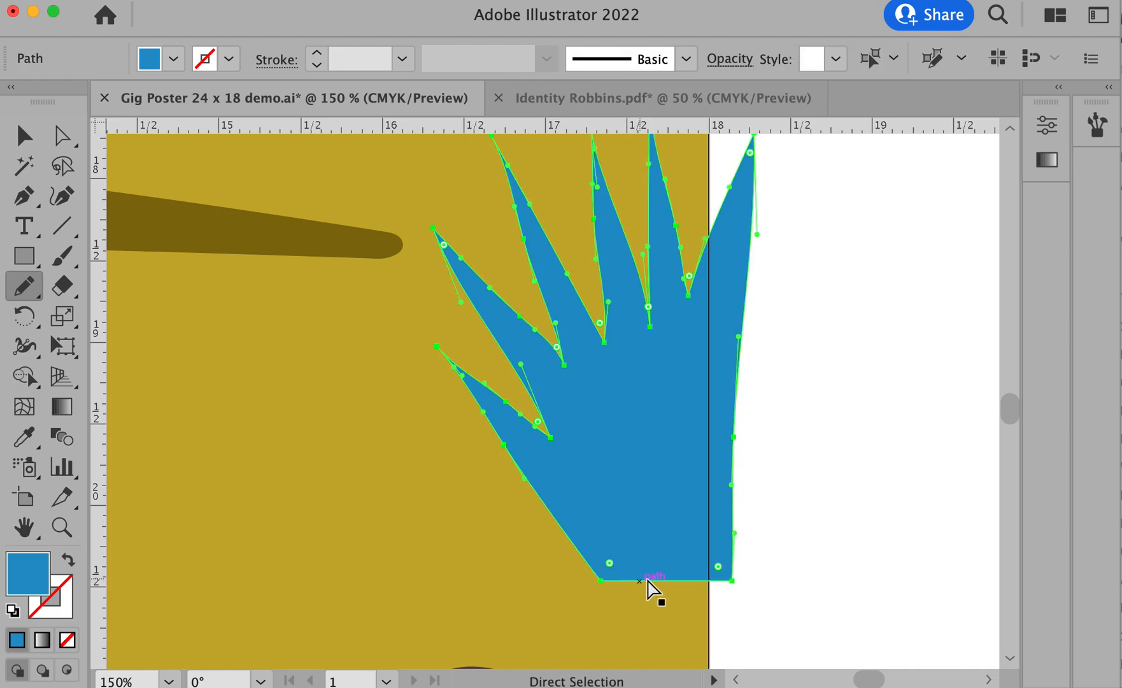
- Add anchor points on the right-edge clump's lower left side, pull one outward as a new blade tip, and deselect the clump
{"action": "left_click", "coordinate": [852, 539], "text": "super"}
{"action": "key", "text": "p"}
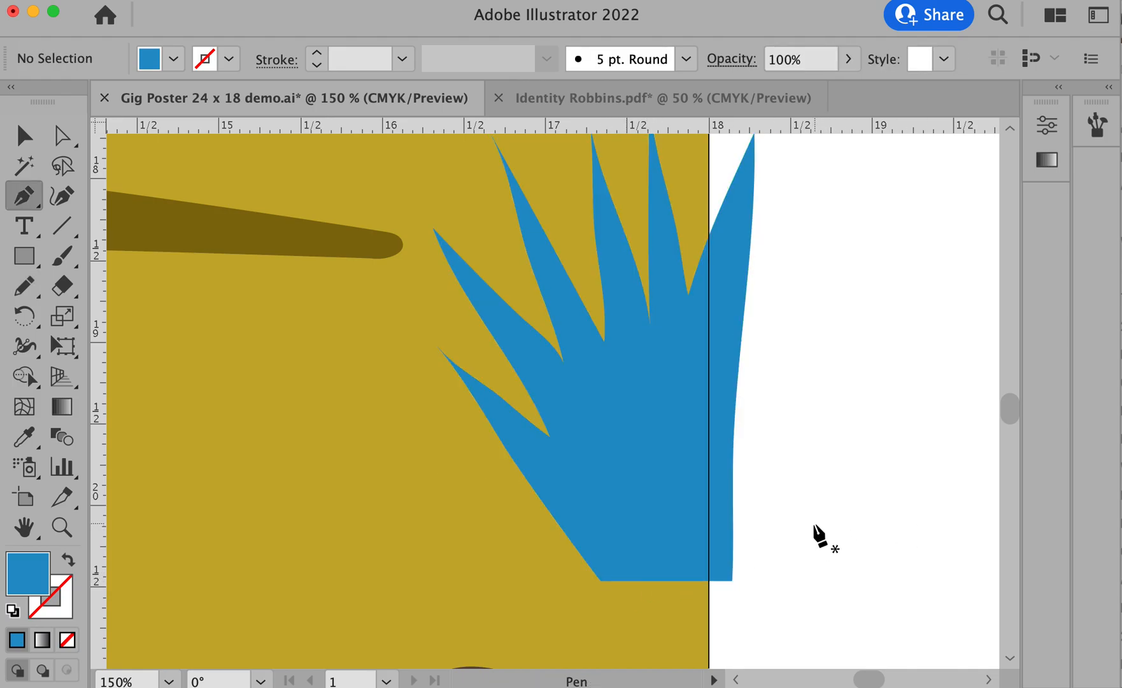
{"action": "left_click", "coordinate": [644, 501], "text": "super"}
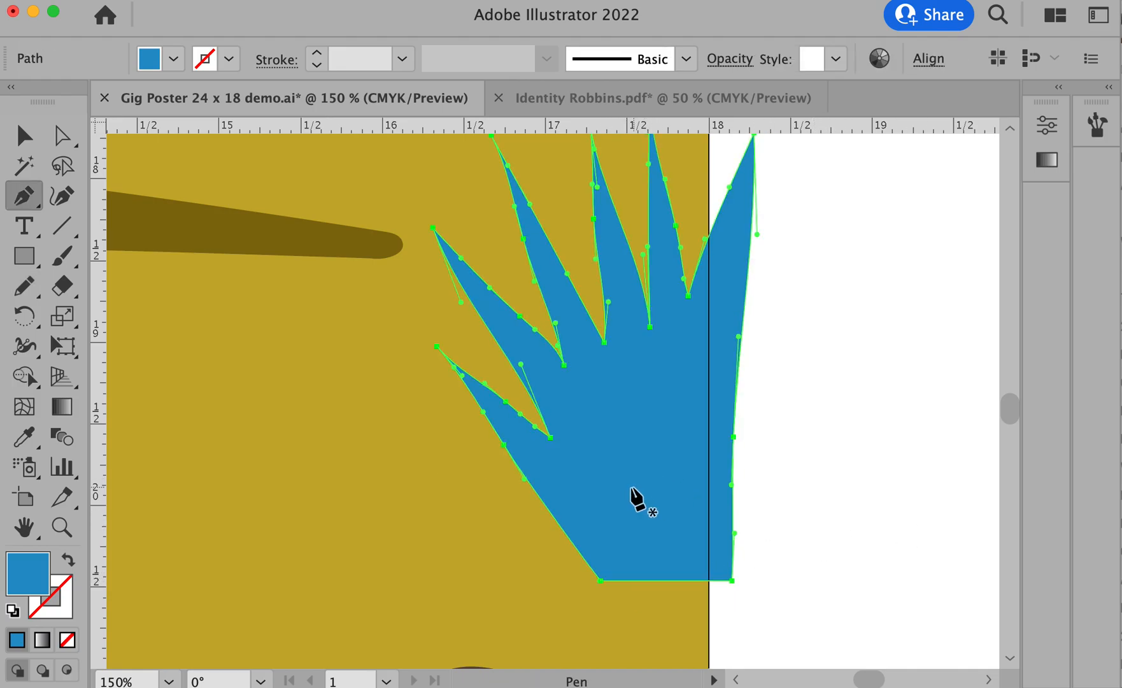
{"action": "left_click", "coordinate": [540, 500]}
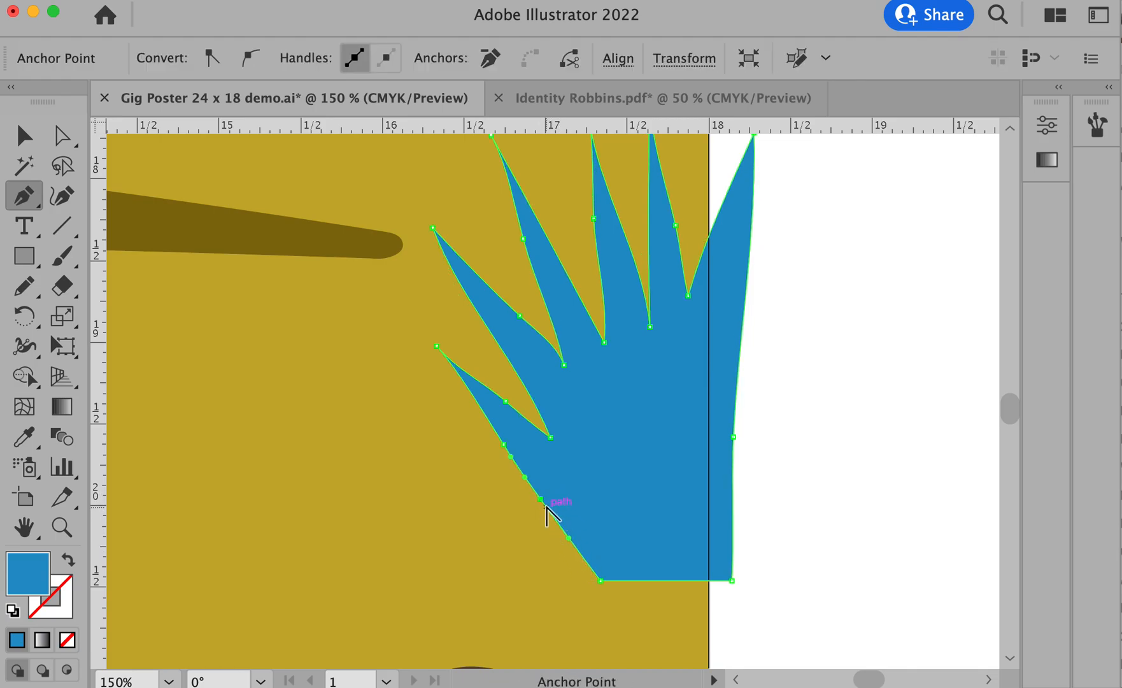
{"action": "left_click", "coordinate": [566, 533]}
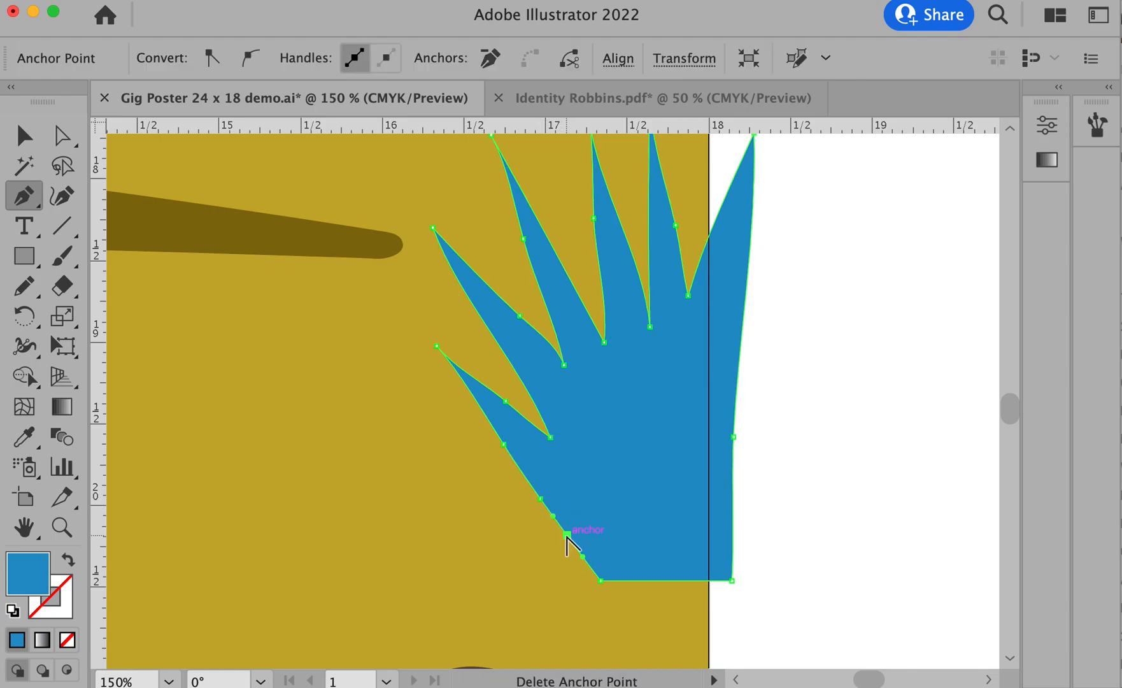
{"action": "left_click_drag", "start_coordinate": [564, 535], "coordinate": [433, 470]}
{"action": "left_click", "coordinate": [876, 452], "text": "super"}
- Examine the horse, rider, cacti, background and grass clumps across the poster, both close up and as a whole composition
{"action": "left_click", "coordinate": [614, 436], "text": "alt+super"}
{"action": "left_click", "coordinate": [614, 436], "text": "alt+super"}
{"action": "left_click", "coordinate": [615, 436], "text": "alt+super"}
{"action": "scroll", "coordinate": [814, 483], "scroll_direction": "left", "scroll_amount": 10}
{"action": "scroll", "coordinate": [684, 388], "scroll_direction": "up", "scroll_amount": 5}
{"action": "scroll", "coordinate": [715, 453], "scroll_direction": "up", "scroll_amount": 10}
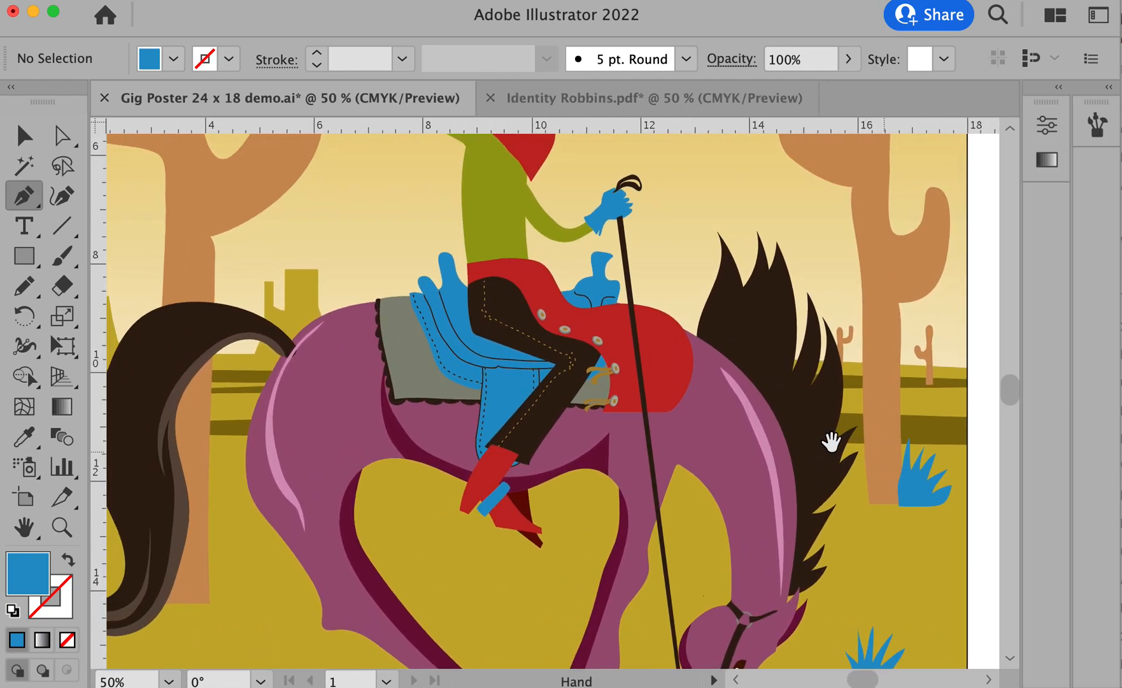
{"action": "left_click_drag", "start_coordinate": [704, 426], "coordinate": [770, 563]}
{"action": "left_click_drag", "start_coordinate": [712, 398], "coordinate": [727, 267]}
{"action": "left_click_drag", "start_coordinate": [717, 490], "coordinate": [586, 332]}
{"action": "scroll", "coordinate": [752, 438], "scroll_direction": "up", "scroll_amount": 6}
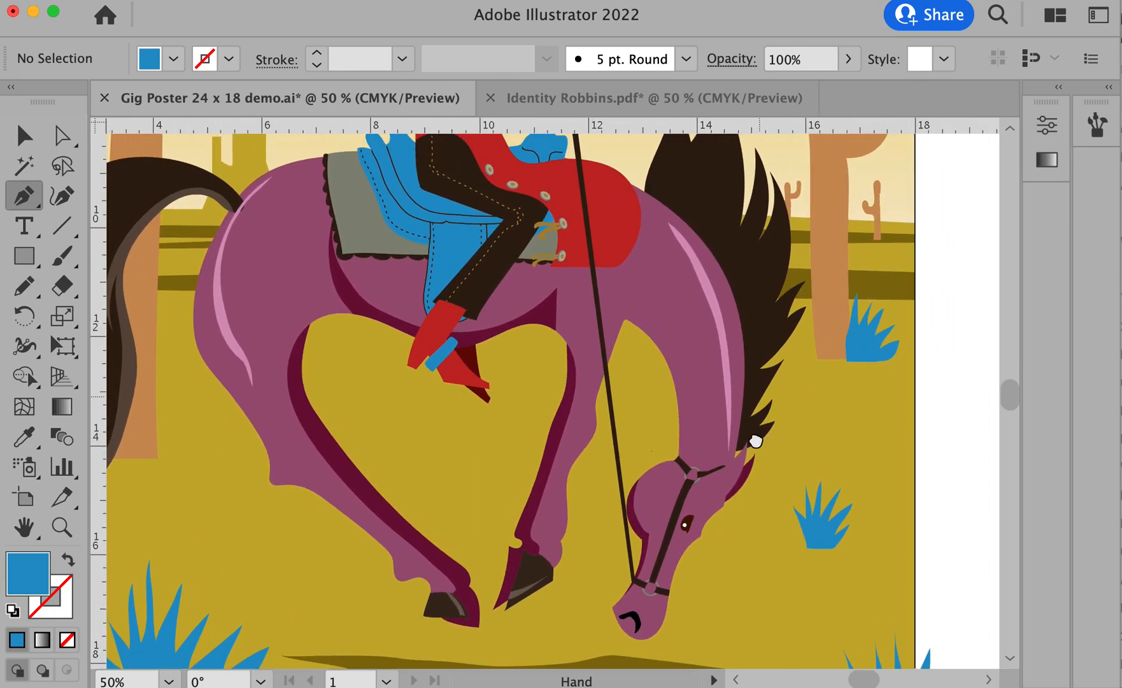
{"action": "left_click_drag", "start_coordinate": [864, 257], "coordinate": [832, 403]}
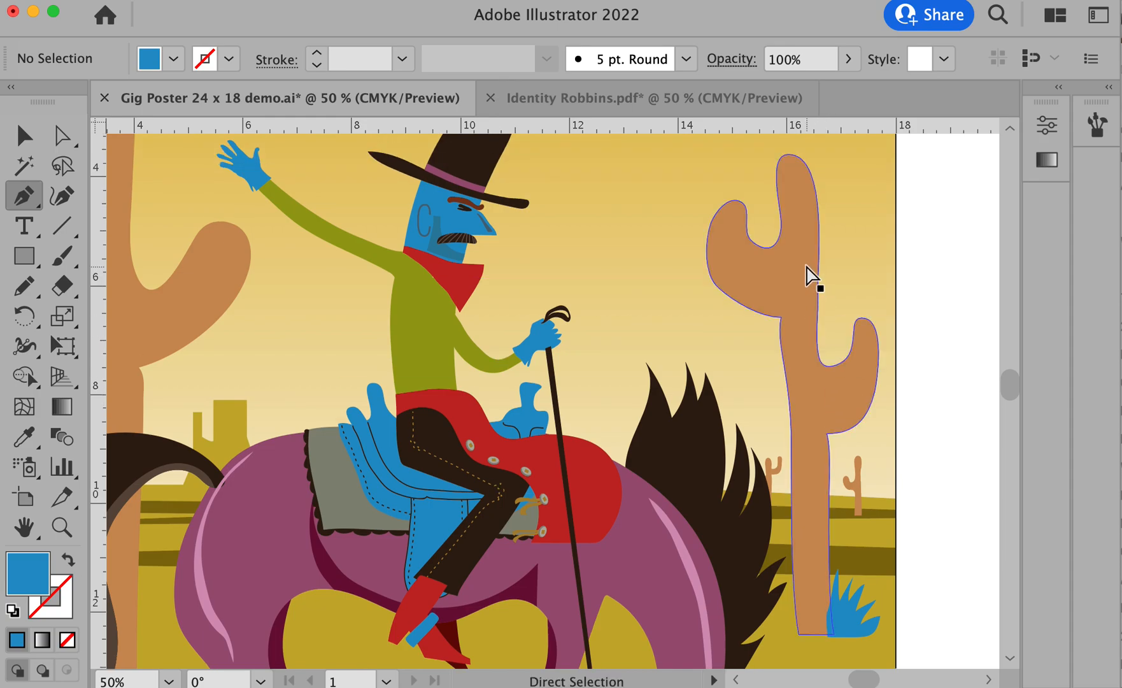
{"action": "left_click_drag", "start_coordinate": [332, 308], "coordinate": [724, 308]}
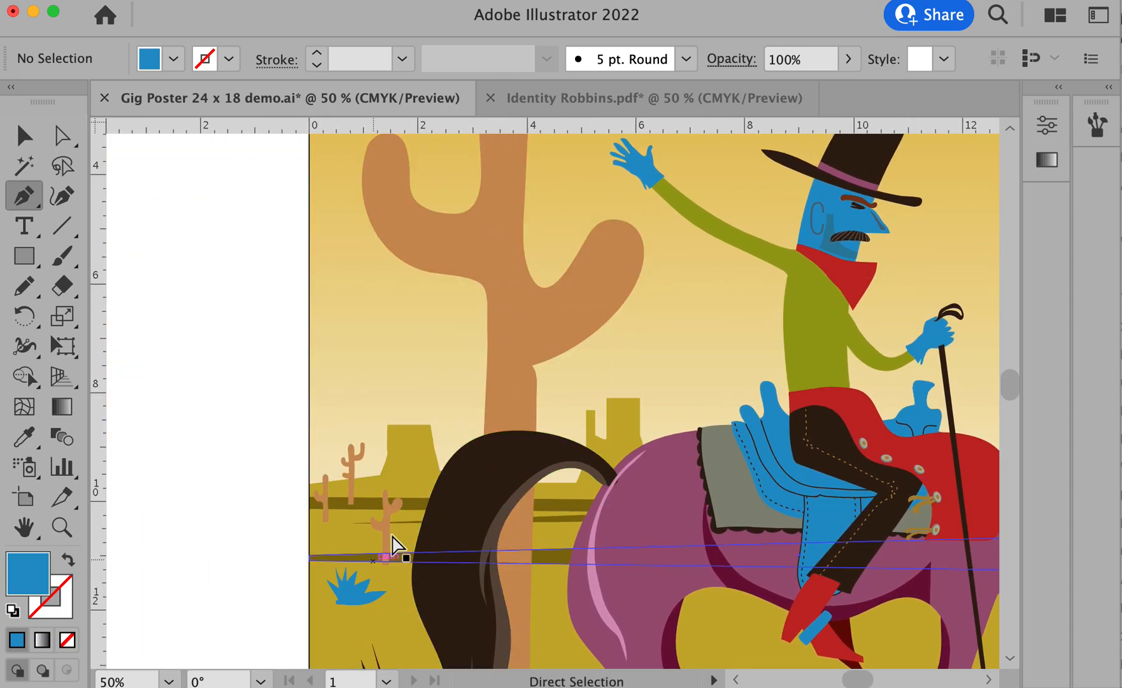
{"action": "left_click_drag", "start_coordinate": [851, 512], "coordinate": [538, 563]}
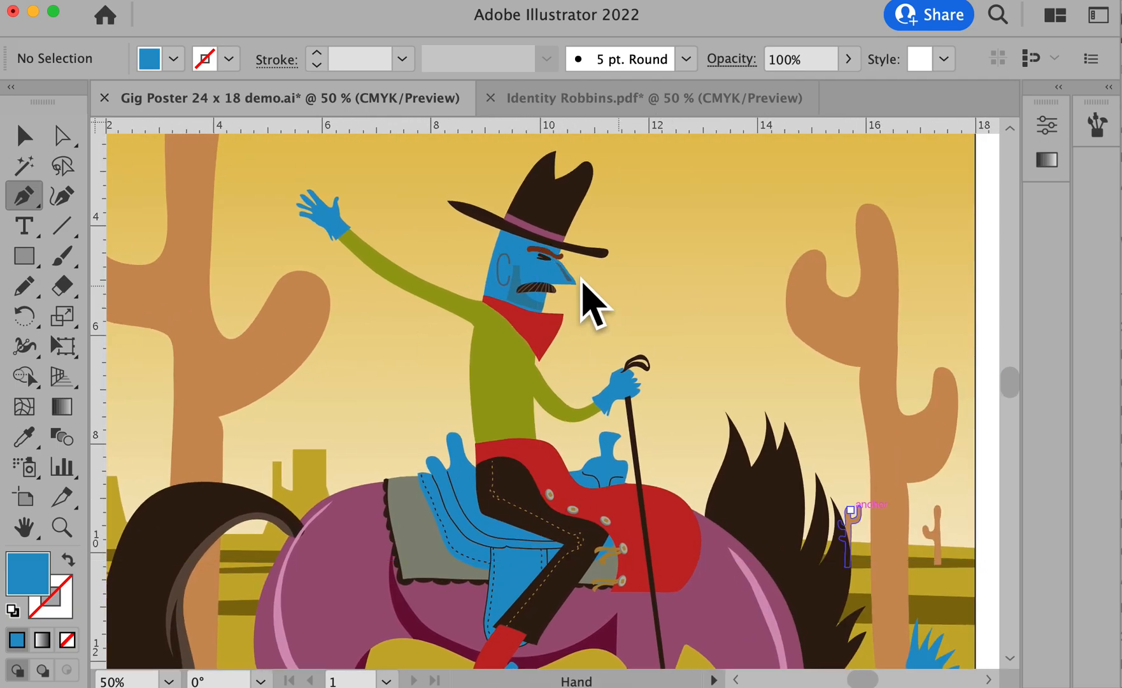
{"action": "left_click", "coordinate": [645, 488], "text": "alt"}
{"action": "left_click_drag", "start_coordinate": [570, 476], "coordinate": [728, 373]}
{"action": "left_click_drag", "start_coordinate": [708, 324], "coordinate": [708, 416]}
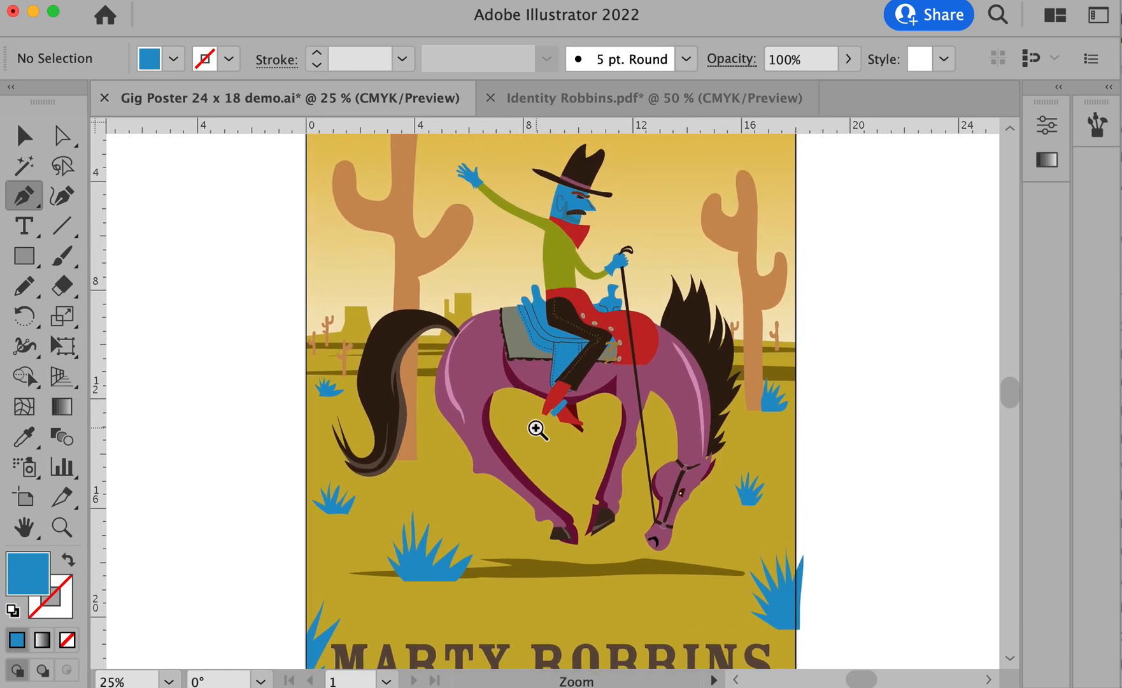
{"action": "left_click", "coordinate": [537, 429]}
{"action": "left_click", "coordinate": [536, 428]}
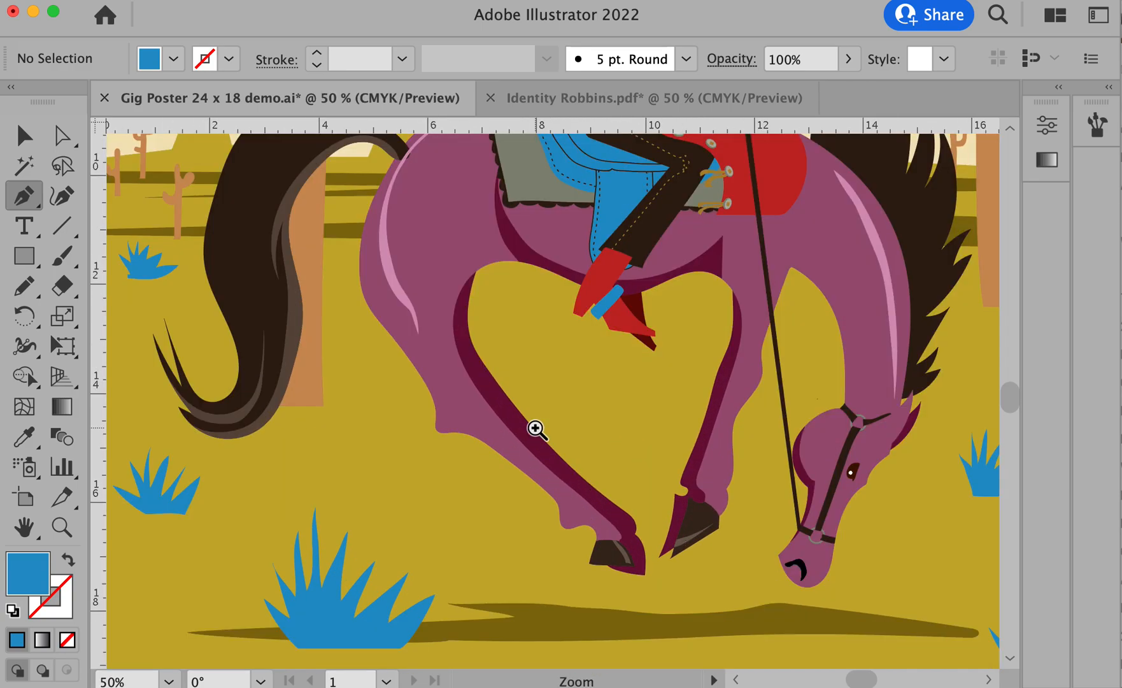
{"action": "left_click", "coordinate": [772, 471]}
{"action": "left_click", "coordinate": [601, 426]}
{"action": "left_click_drag", "start_coordinate": [601, 365], "coordinate": [633, 565]}
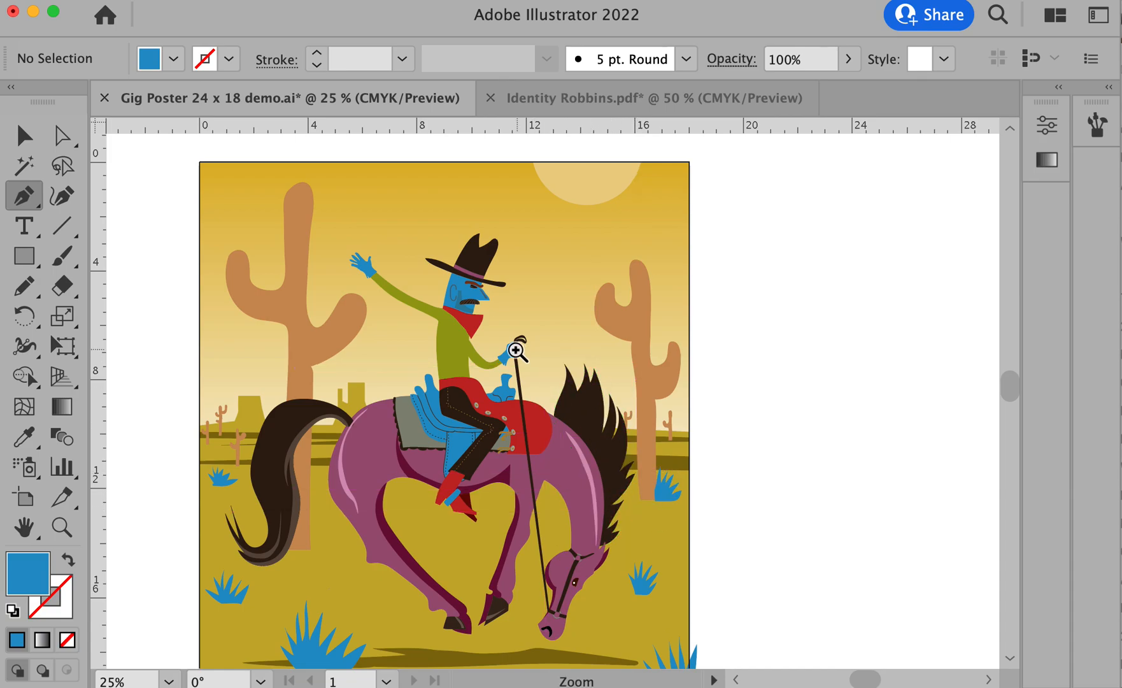
{"action": "left_click", "coordinate": [484, 352]}
{"action": "left_click", "coordinate": [489, 355]}
{"action": "left_click", "coordinate": [538, 366]}
{"action": "left_click_drag", "start_coordinate": [571, 371], "coordinate": [464, 228]}
{"action": "left_click_drag", "start_coordinate": [556, 456], "coordinate": [557, 385]}
{"action": "left_click", "coordinate": [560, 384], "text": "alt"}
{"action": "left_click", "coordinate": [560, 384], "text": "alt"}
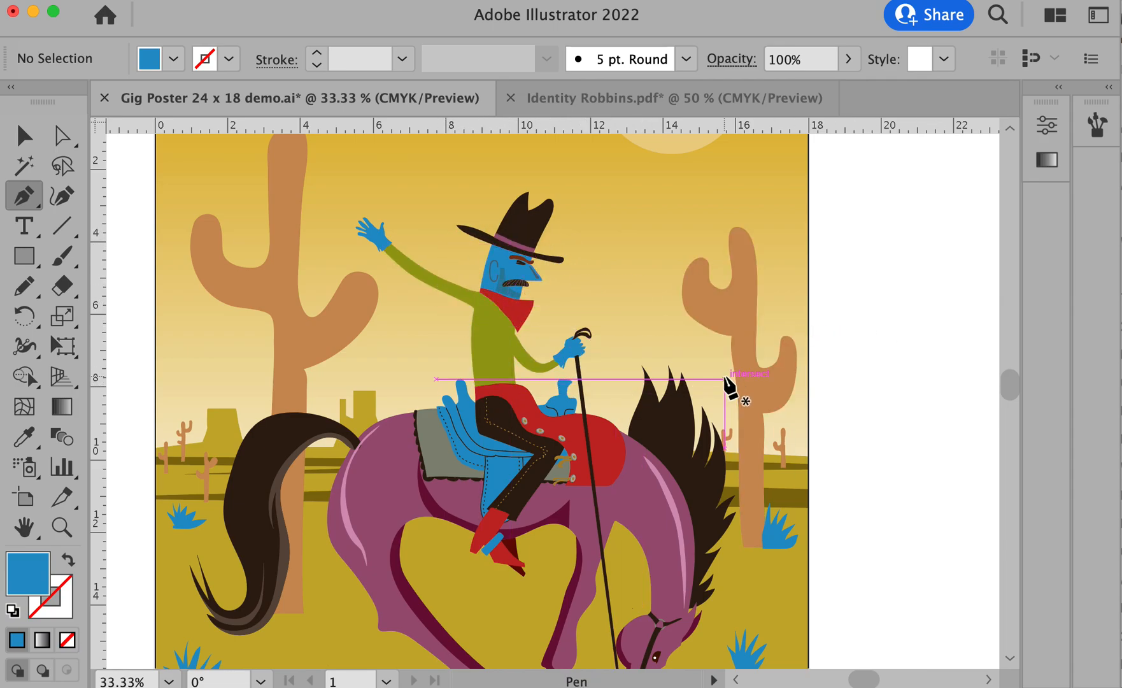
{"action": "scroll", "coordinate": [726, 382], "scroll_direction": "down", "scroll_amount": 2}
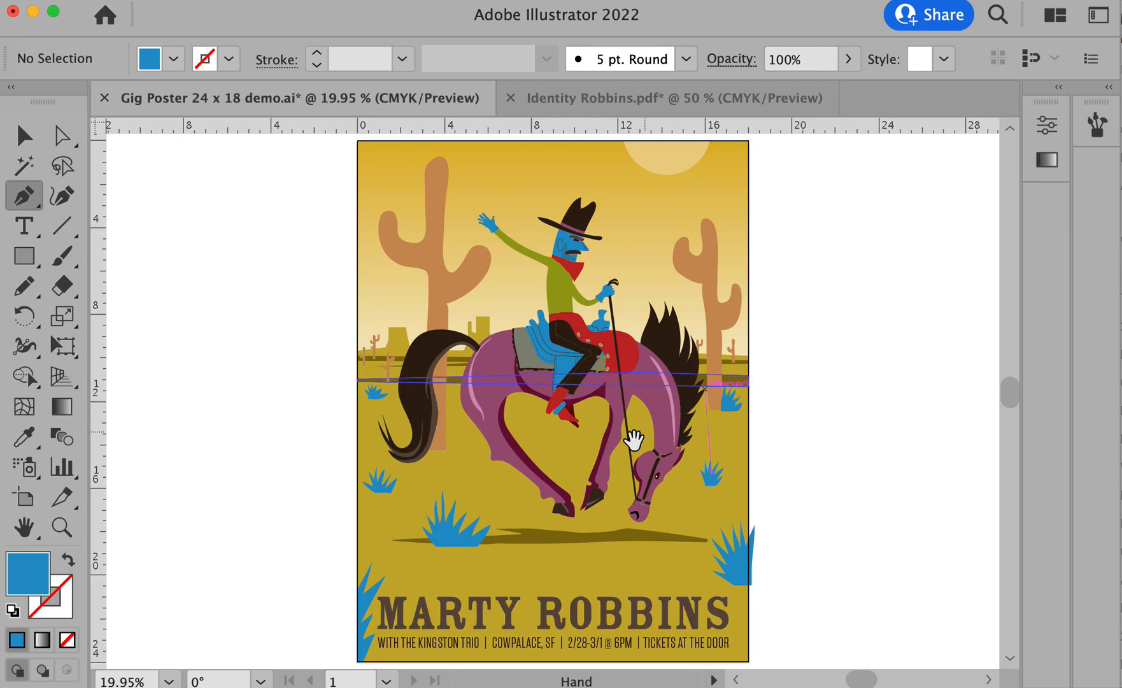
- Redraw the outline of the horse's rump and hind leg slightly fuller with the Pencil tool, leaving nothing selected
{"action": "left_click", "coordinate": [555, 453], "text": "super"}
{"action": "left_click", "coordinate": [553, 453], "text": "super"}
{"action": "left_click", "coordinate": [553, 453], "text": "super"}
{"action": "left_click_drag", "start_coordinate": [516, 263], "coordinate": [648, 667]}
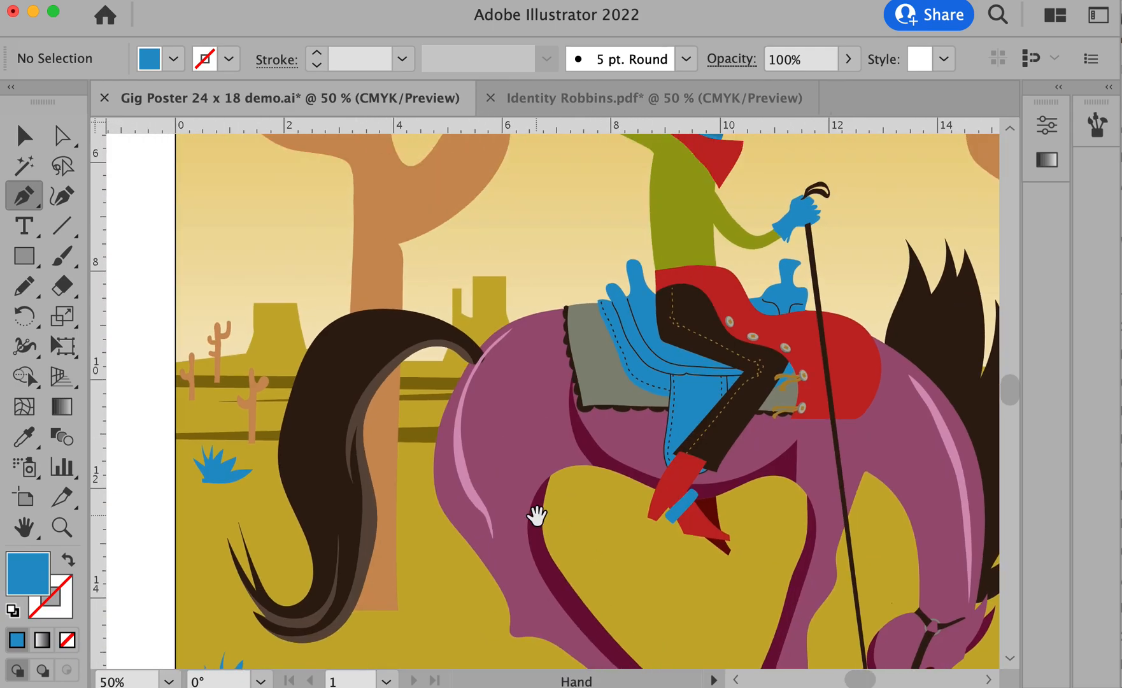
{"action": "left_click", "coordinate": [508, 468], "text": "super"}
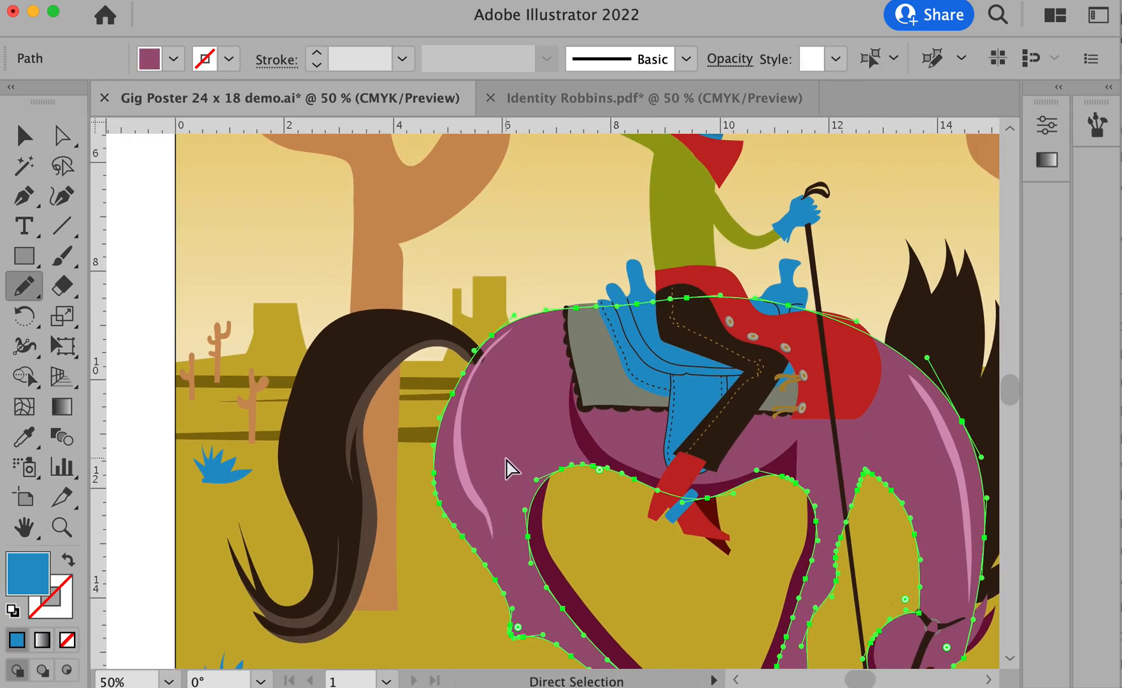
{"action": "key", "text": "n"}
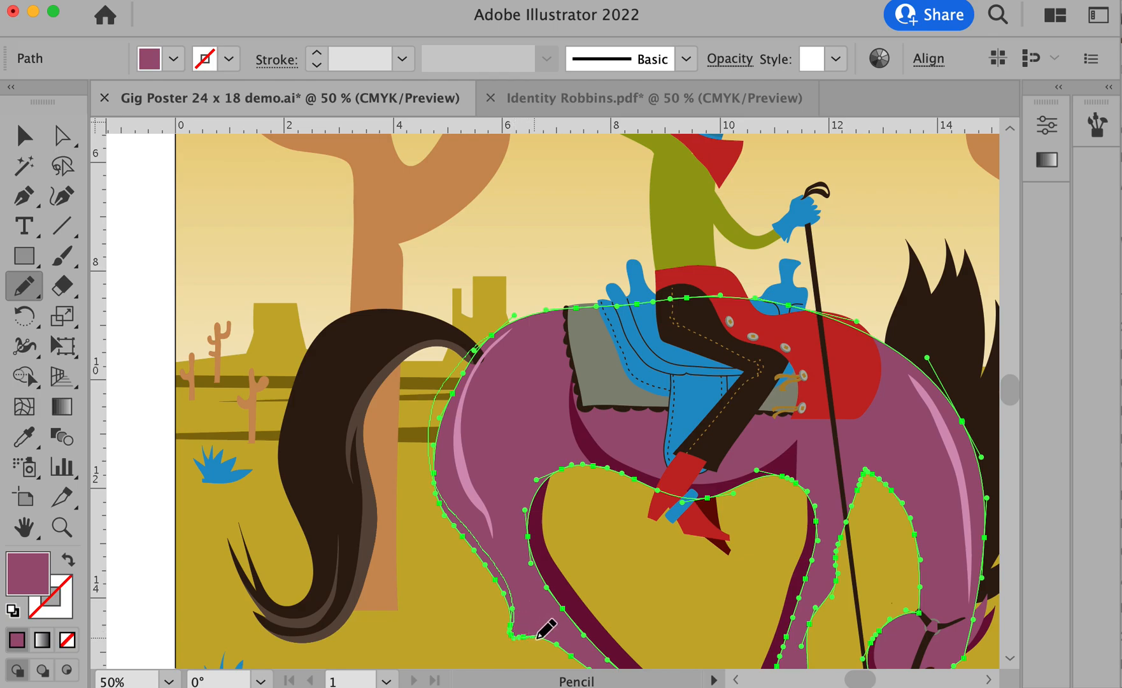
{"action": "key", "text": "super+shift+a"}
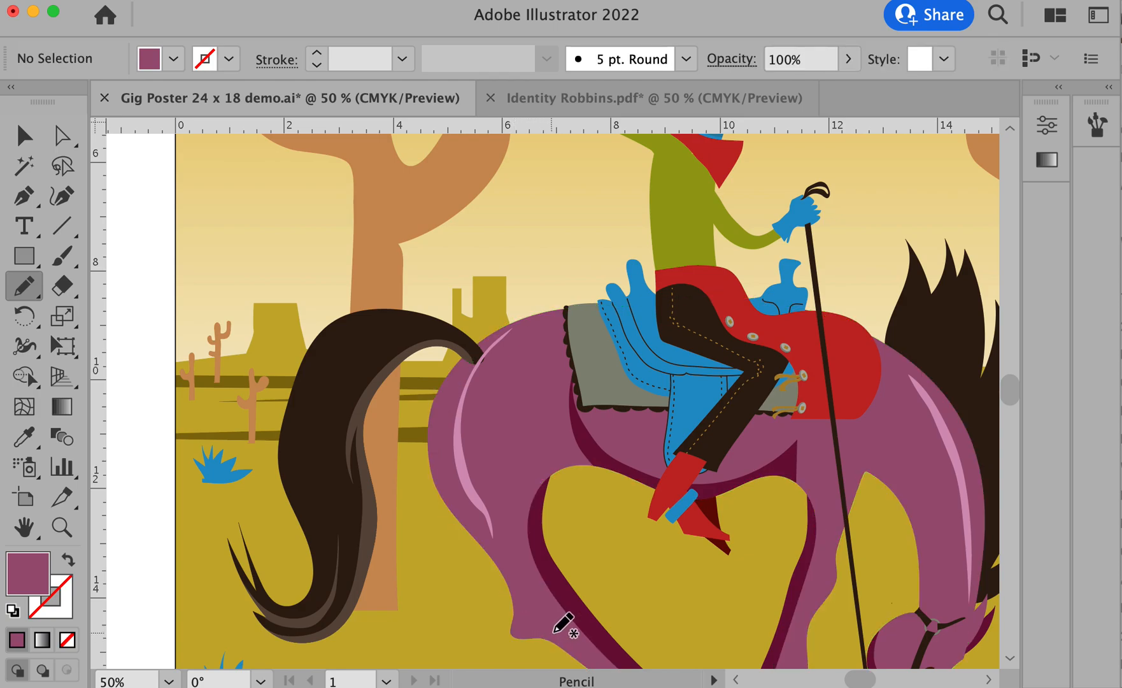
- Fit the whole artboard in view and show the document's layer list beside the poster
{"action": "left_click_drag", "start_coordinate": [839, 555], "coordinate": [658, 428]}
{"action": "left_click", "coordinate": [627, 416], "text": "alt+super"}
{"action": "left_click_drag", "start_coordinate": [598, 359], "coordinate": [645, 514]}
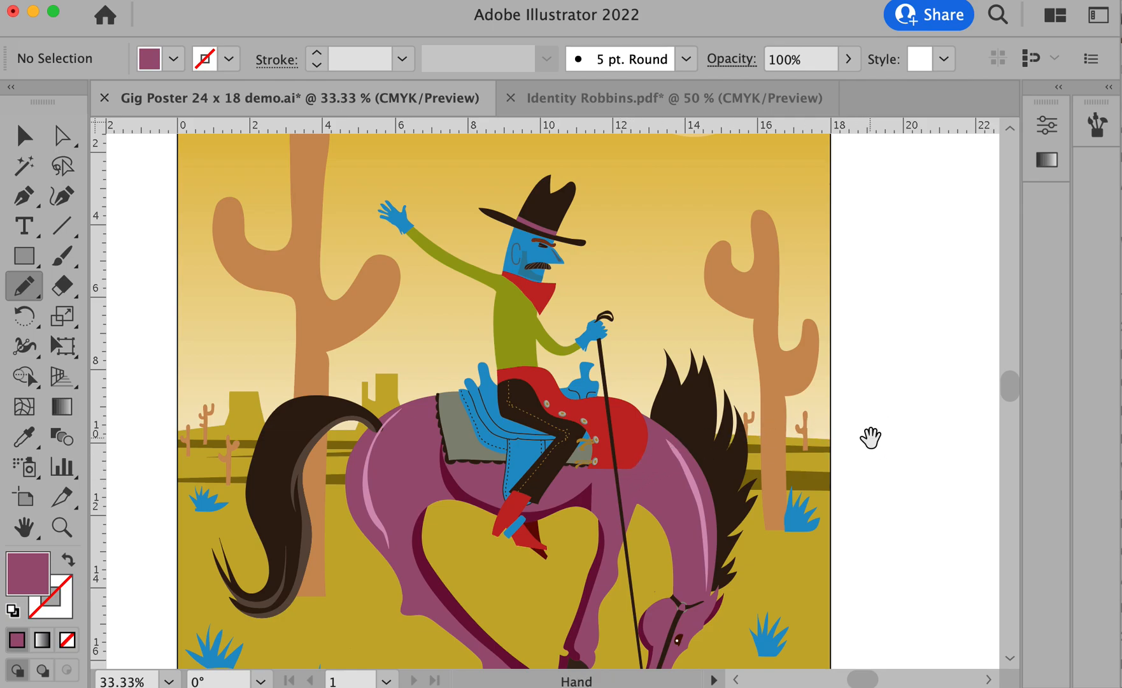
{"action": "left_click", "coordinate": [552, 396], "text": "alt+super"}
{"action": "left_click_drag", "start_coordinate": [548, 388], "coordinate": [652, 321]}
{"action": "key", "text": "super+0"}
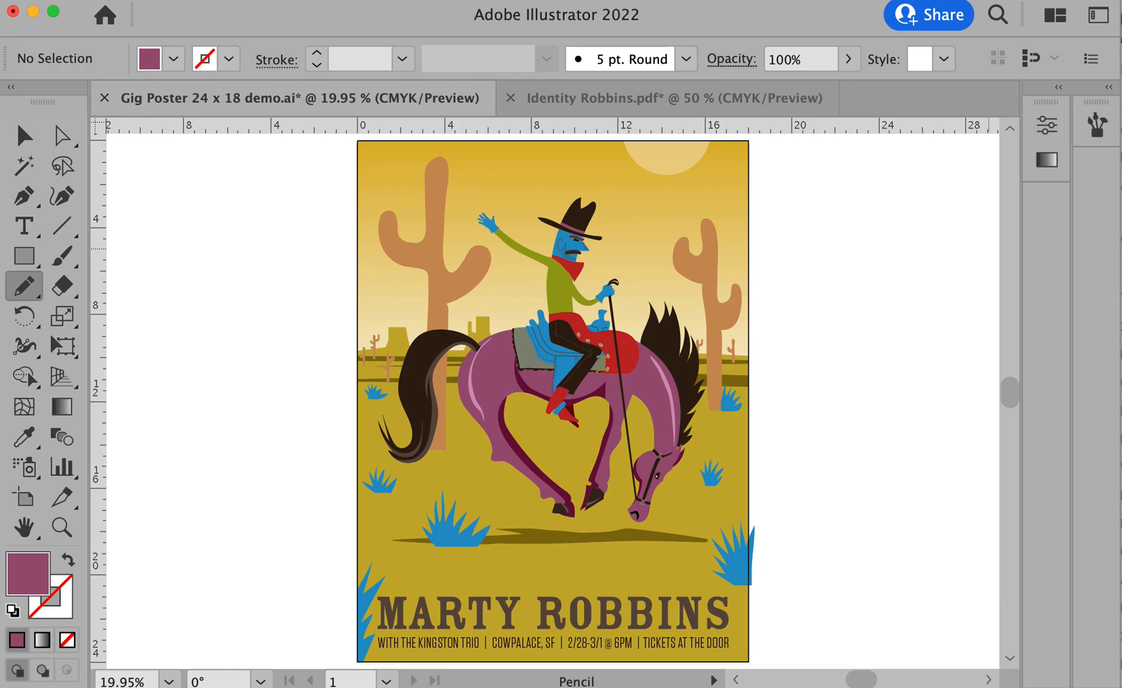
{"action": "key", "text": "super"}
{"action": "key", "text": "F7"}
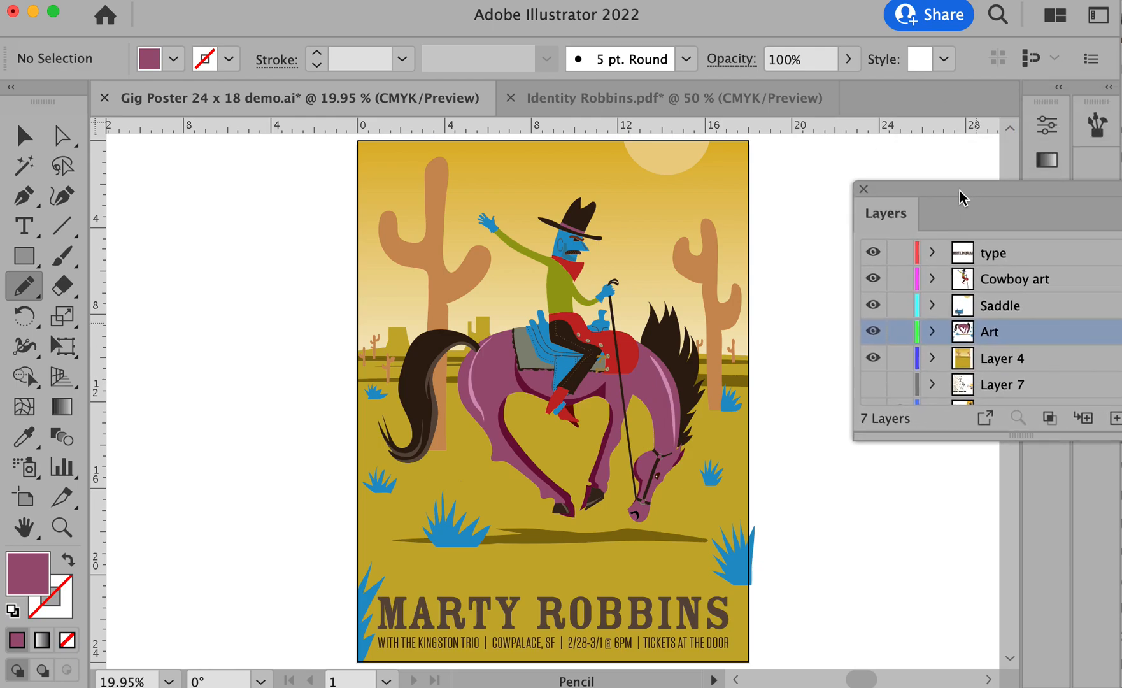
{"action": "left_click_drag", "start_coordinate": [969, 194], "coordinate": [919, 215]}
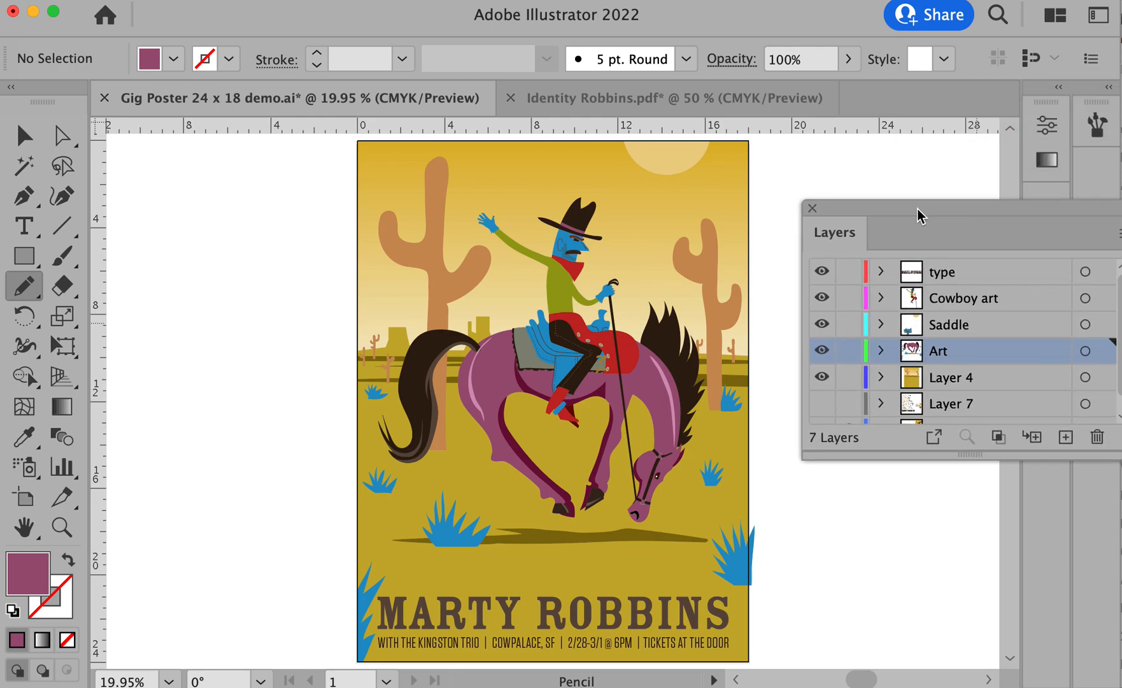
- Show the Saddle layer, move the sun shape from it onto Layer 4, and deselect the sun
{"action": "left_click", "coordinate": [822, 326]}
{"action": "left_click", "coordinate": [988, 326]}
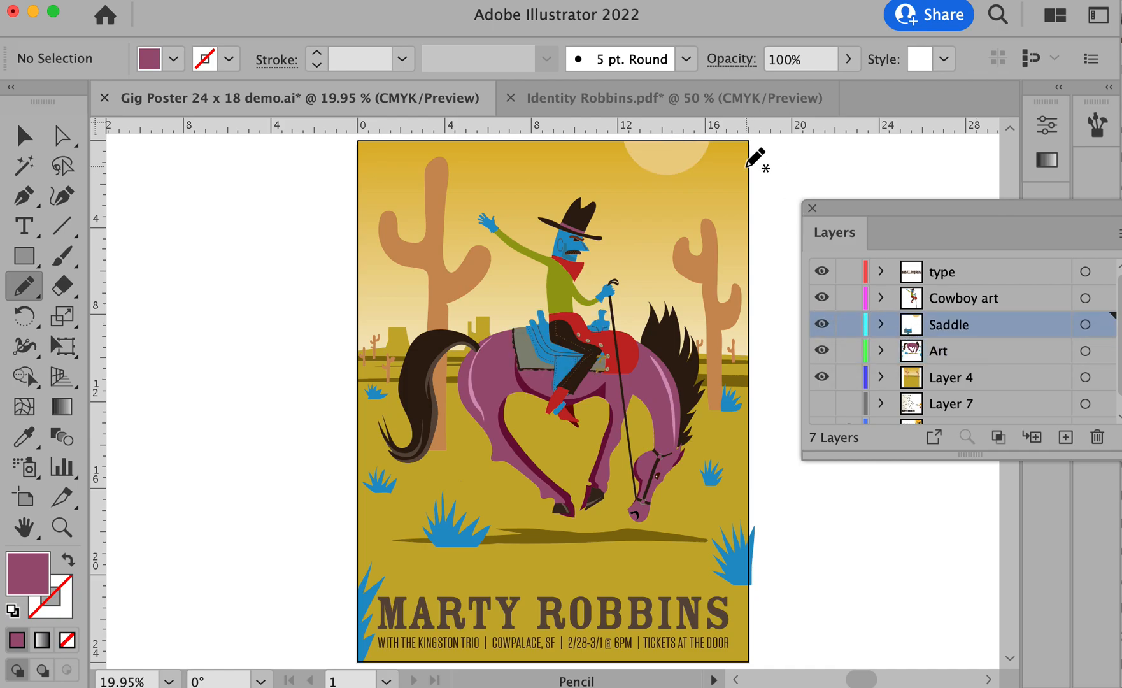
{"action": "left_click", "coordinate": [659, 169], "text": "super"}
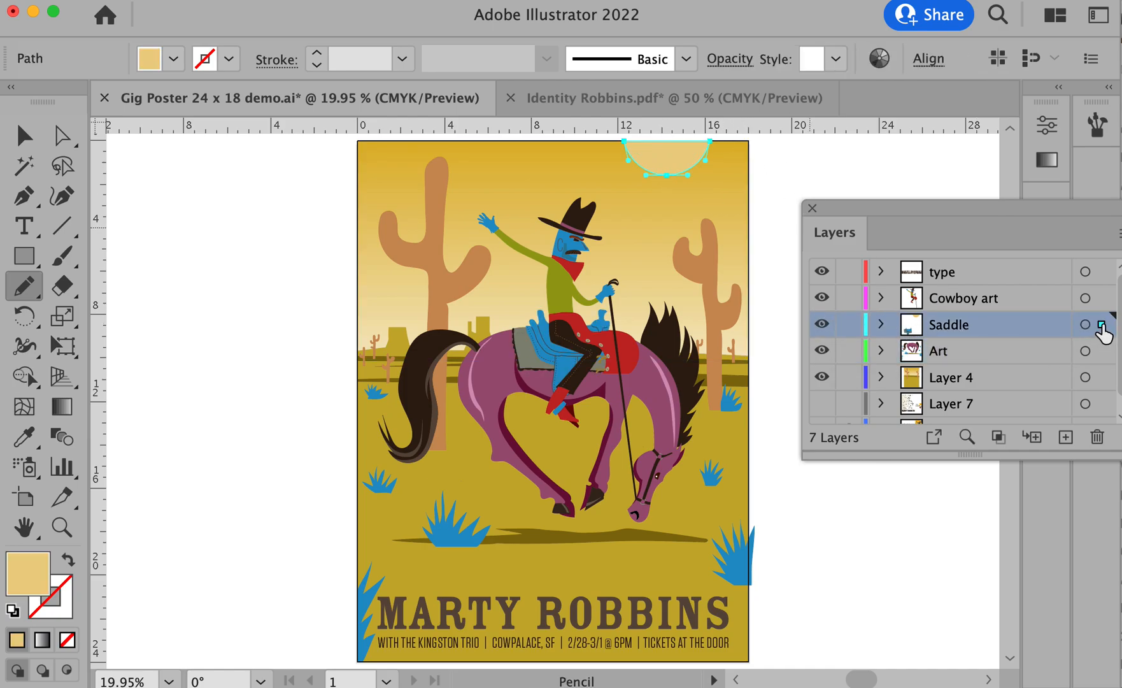
{"action": "left_click_drag", "start_coordinate": [1102, 368], "coordinate": [1102, 377]}
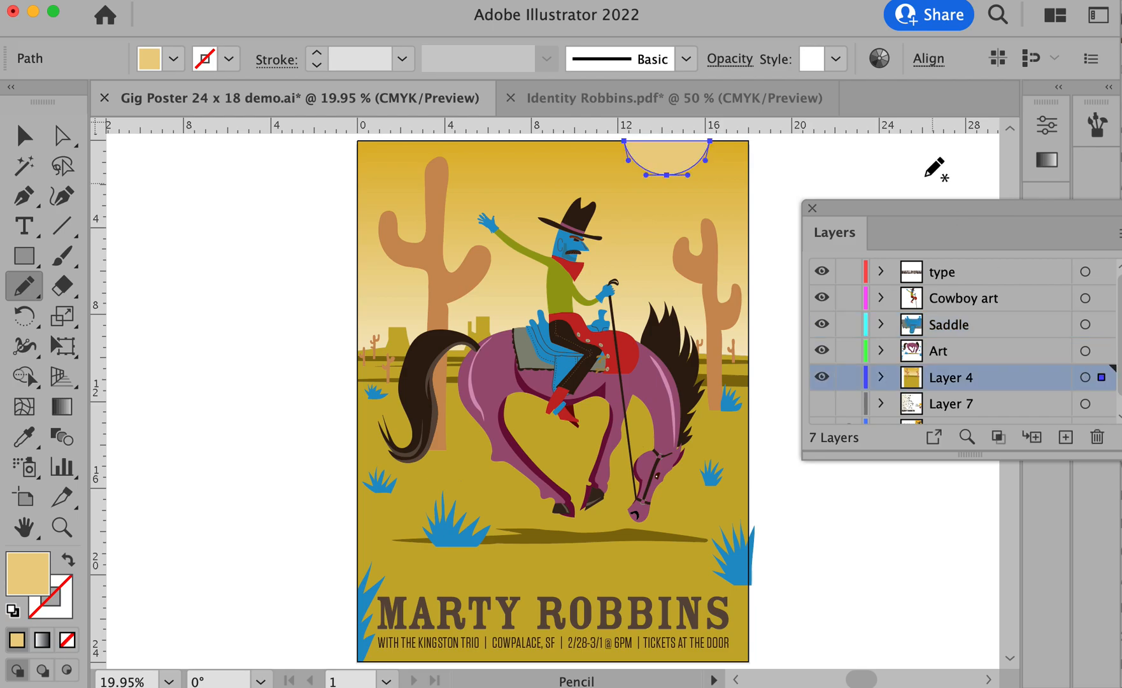
{"action": "left_click", "coordinate": [885, 172], "text": "super"}
- Examine what Layer 4 and the Art layer hold by switching their visibility off and on
{"action": "left_click", "coordinate": [823, 377]}
{"action": "left_click", "coordinate": [823, 377]}
{"action": "left_click", "coordinate": [823, 377]}
{"action": "left_click", "coordinate": [823, 378]}
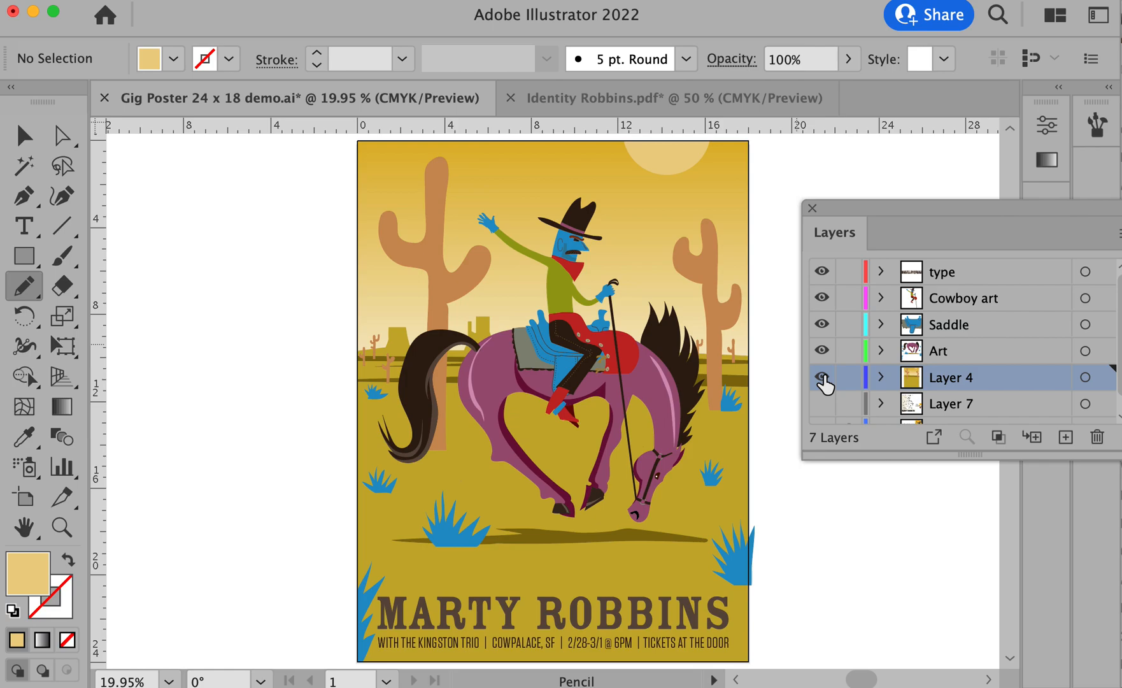
{"action": "left_click", "coordinate": [822, 351]}
{"action": "left_click", "coordinate": [822, 351]}
{"action": "left_click", "coordinate": [822, 351]}
{"action": "left_click", "coordinate": [822, 351]}
{"action": "left_click", "coordinate": [822, 350]}
{"action": "left_click", "coordinate": [822, 351]}
{"action": "left_click", "coordinate": [822, 351]}
{"action": "left_click", "coordinate": [822, 350]}
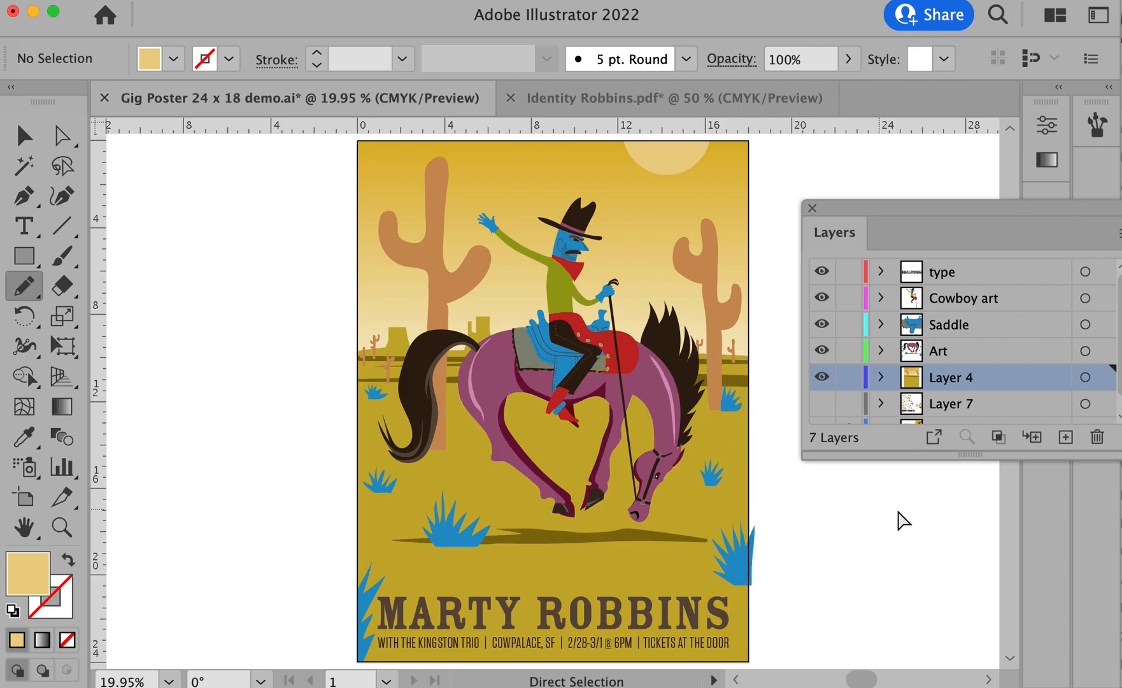
- Hide the Cowboy art, Saddle, Art and Layer 4 layers and show Layer 7 with the sketch
{"action": "left_click_drag", "start_coordinate": [703, 392], "coordinate": [606, 393]}
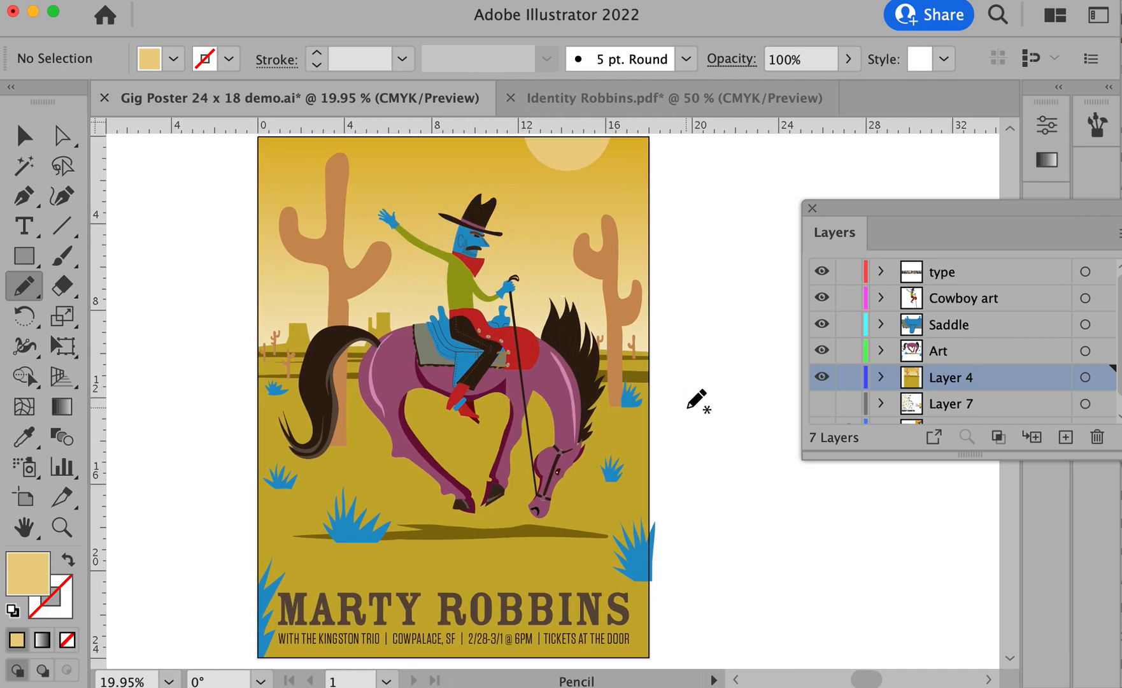
{"action": "left_click_drag", "start_coordinate": [684, 405], "coordinate": [676, 416]}
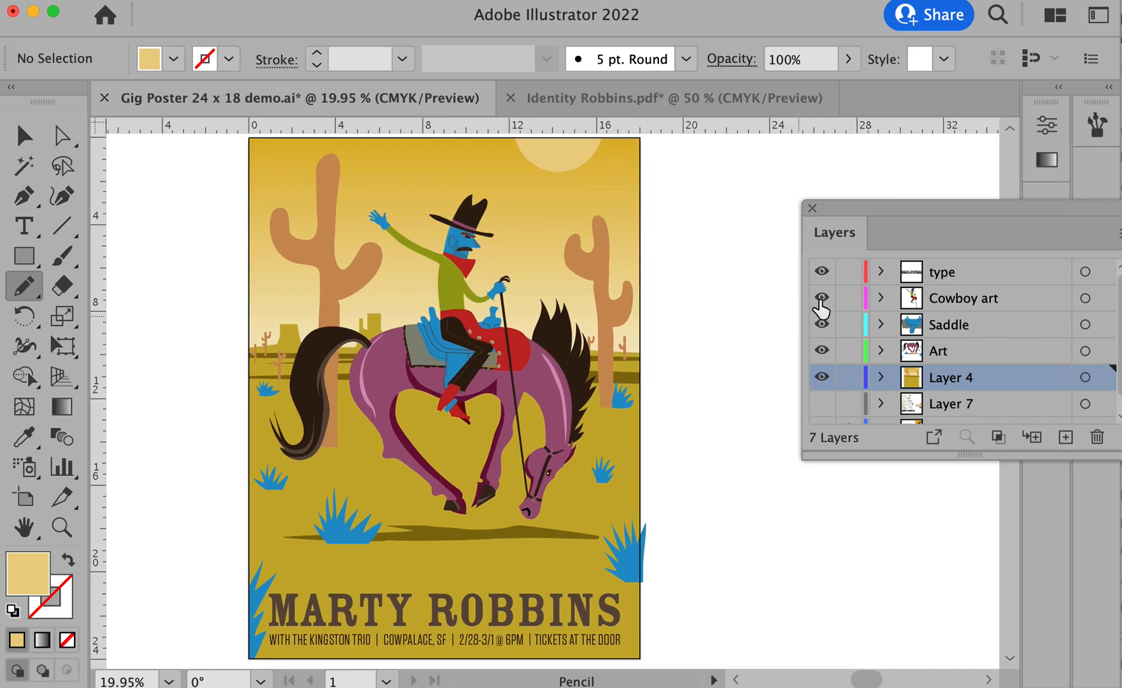
{"action": "left_click_drag", "start_coordinate": [822, 298], "coordinate": [826, 380]}
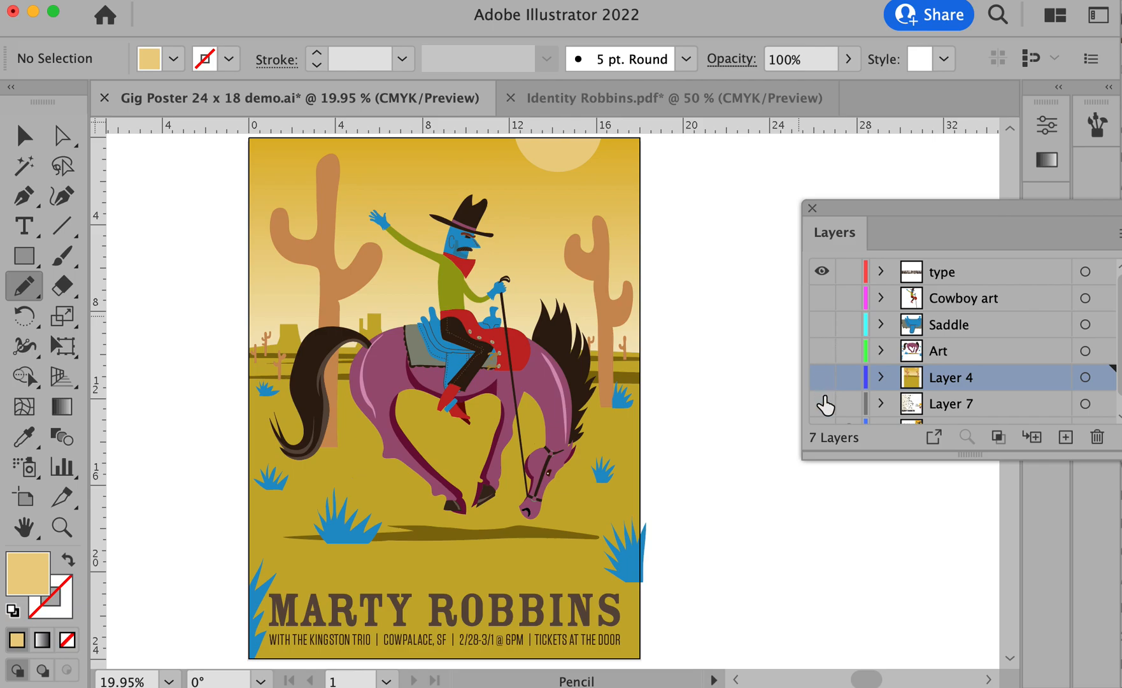
{"action": "scroll", "coordinate": [874, 381], "scroll_direction": "down", "scroll_amount": 1}
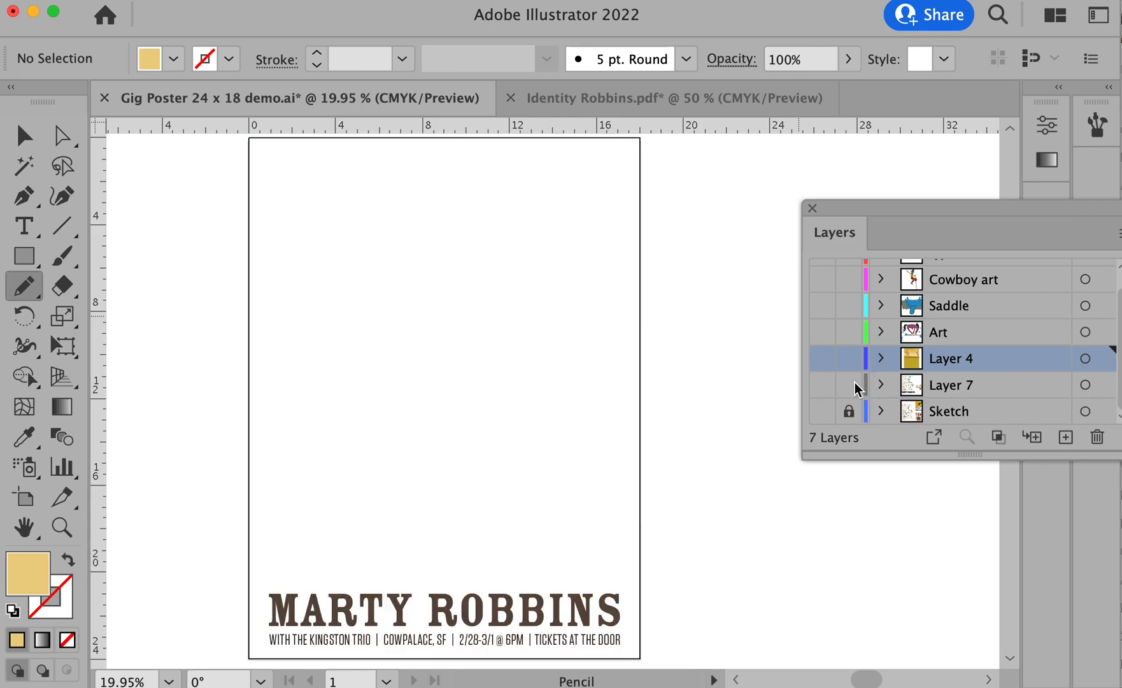
{"action": "left_click", "coordinate": [821, 386]}
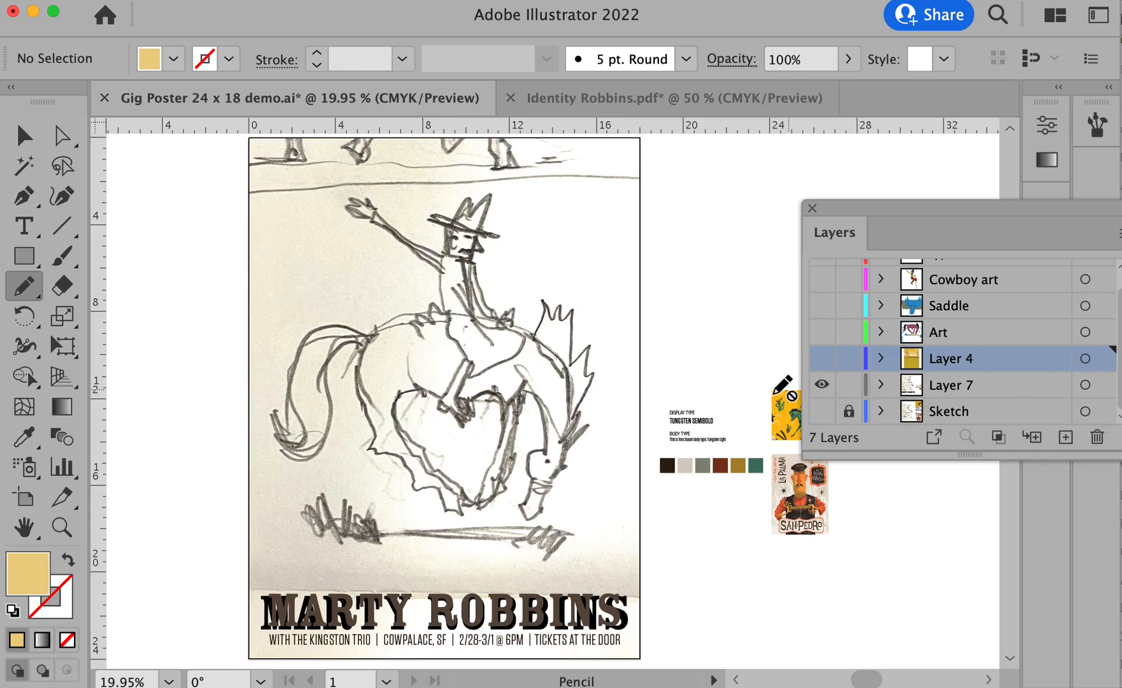
- Make the visible Layer 7 the active layer for tracing the cowboy in the sketch
{"action": "left_click", "coordinate": [465, 310], "text": "super"}
{"action": "left_click", "coordinate": [465, 311], "text": "super"}
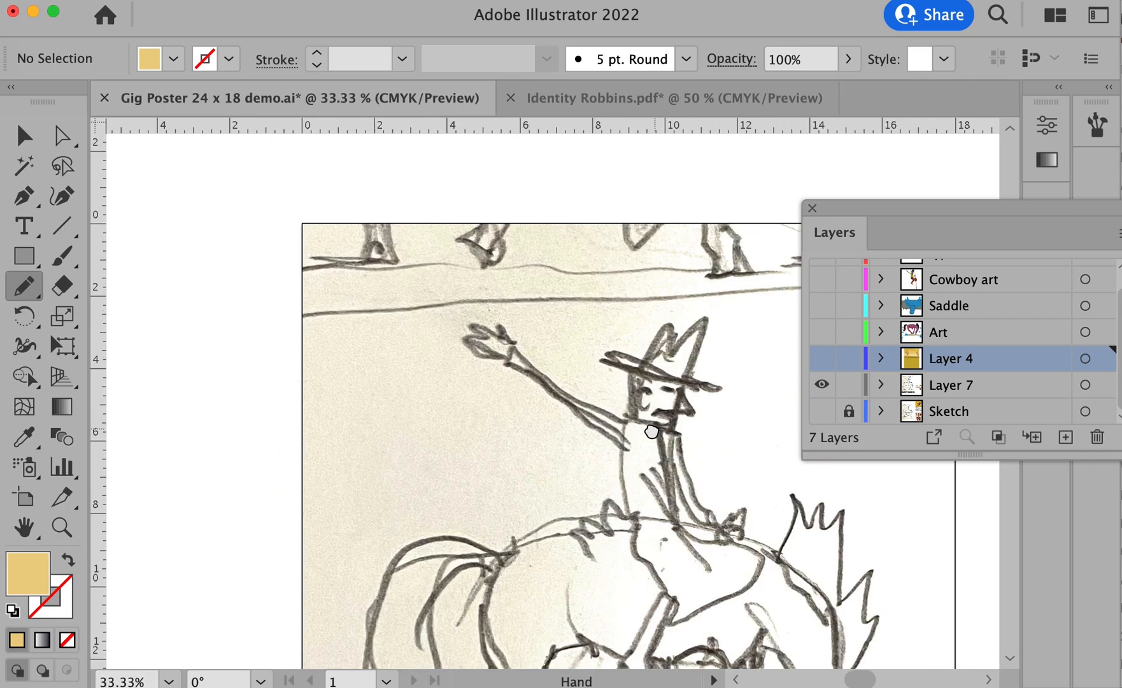
{"action": "left_click_drag", "start_coordinate": [677, 458], "coordinate": [505, 436]}
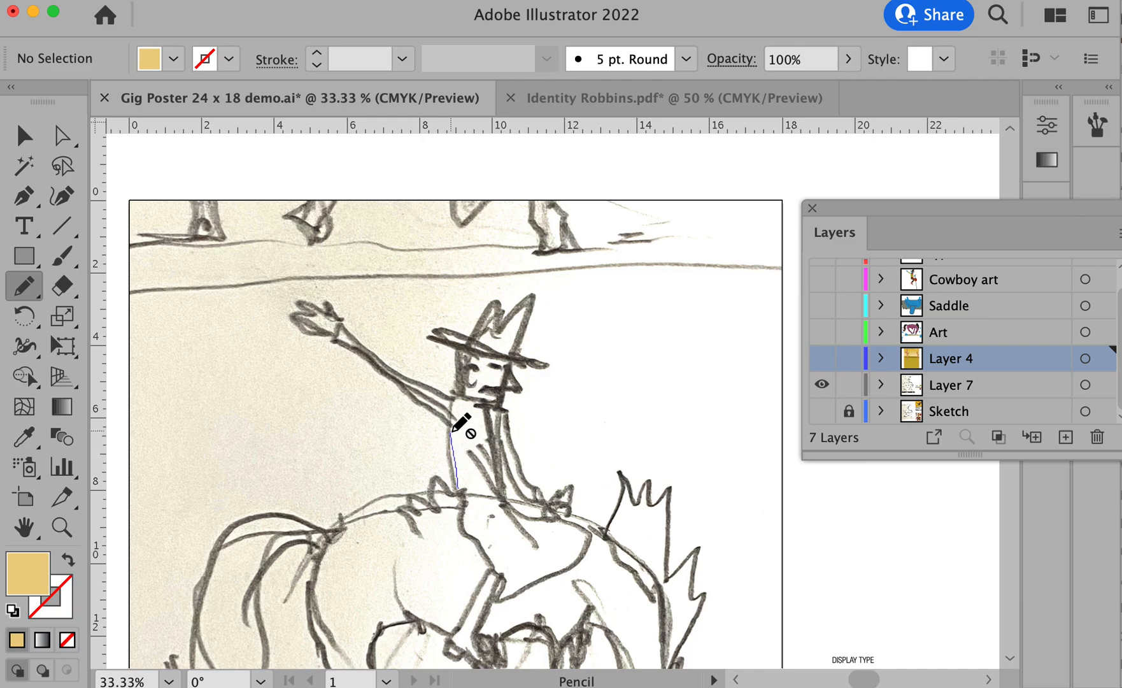
{"action": "key", "text": "super"}
{"action": "left_click", "coordinate": [975, 386]}
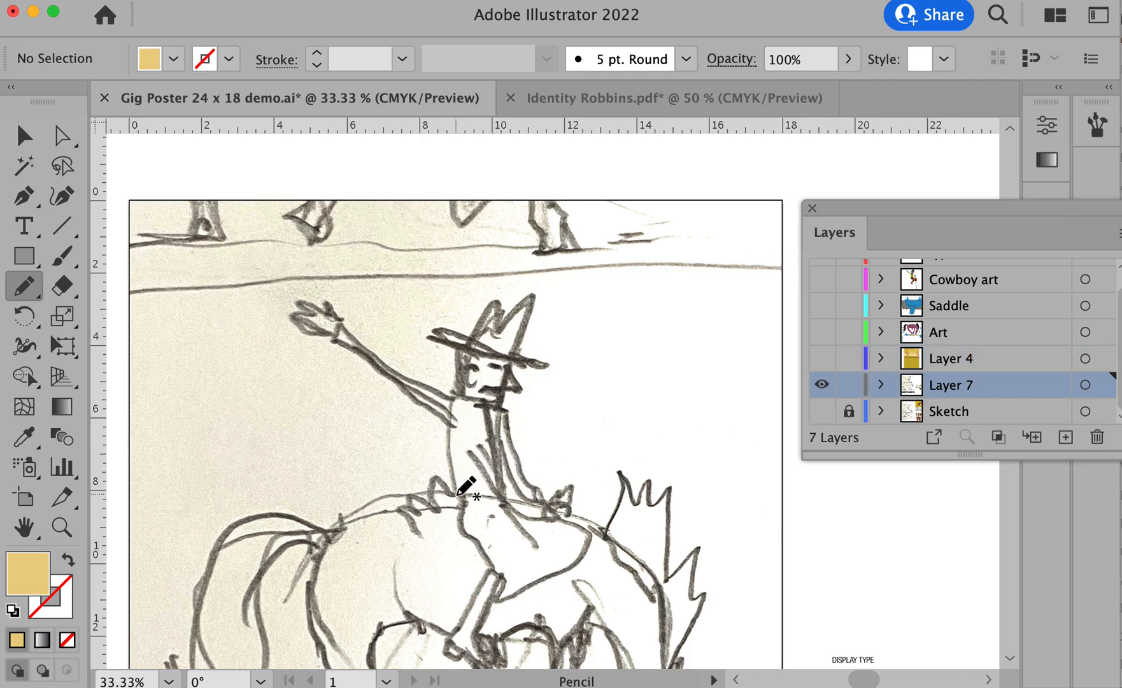
- Trace the sketched cowboy's hat, head, arms and torso as one Pencil silhouette, fill it solid blue, and deselect it
{"action": "mouse_move", "coordinate": [454, 424]}
{"action": "left_mouse_down"}
{"action": "mouse_move", "coordinate": [331, 348]}
{"action": "mouse_move", "coordinate": [342, 328]}
{"action": "mouse_move", "coordinate": [381, 368]}
{"action": "mouse_move", "coordinate": [454, 400]}
{"action": "mouse_move", "coordinate": [492, 301]}
{"action": "mouse_move", "coordinate": [501, 295]}
{"action": "mouse_move", "coordinate": [503, 321]}
{"action": "mouse_move", "coordinate": [533, 299]}
{"action": "mouse_move", "coordinate": [513, 369]}
{"action": "mouse_move", "coordinate": [522, 391]}
{"action": "mouse_move", "coordinate": [502, 391]}
{"action": "mouse_move", "coordinate": [500, 424]}
{"action": "mouse_move", "coordinate": [525, 482]}
{"action": "mouse_move", "coordinate": [551, 483]}
{"action": "mouse_move", "coordinate": [550, 494]}
{"action": "mouse_move", "coordinate": [520, 491]}
{"action": "mouse_move", "coordinate": [496, 461]}
{"action": "mouse_move", "coordinate": [503, 501]}
{"action": "mouse_move", "coordinate": [455, 497]}
{"action": "left_mouse_up"}
{"action": "scroll", "coordinate": [453, 497], "scroll_direction": "up", "scroll_amount": 1}
{"action": "left_click", "coordinate": [453, 486], "text": "super"}
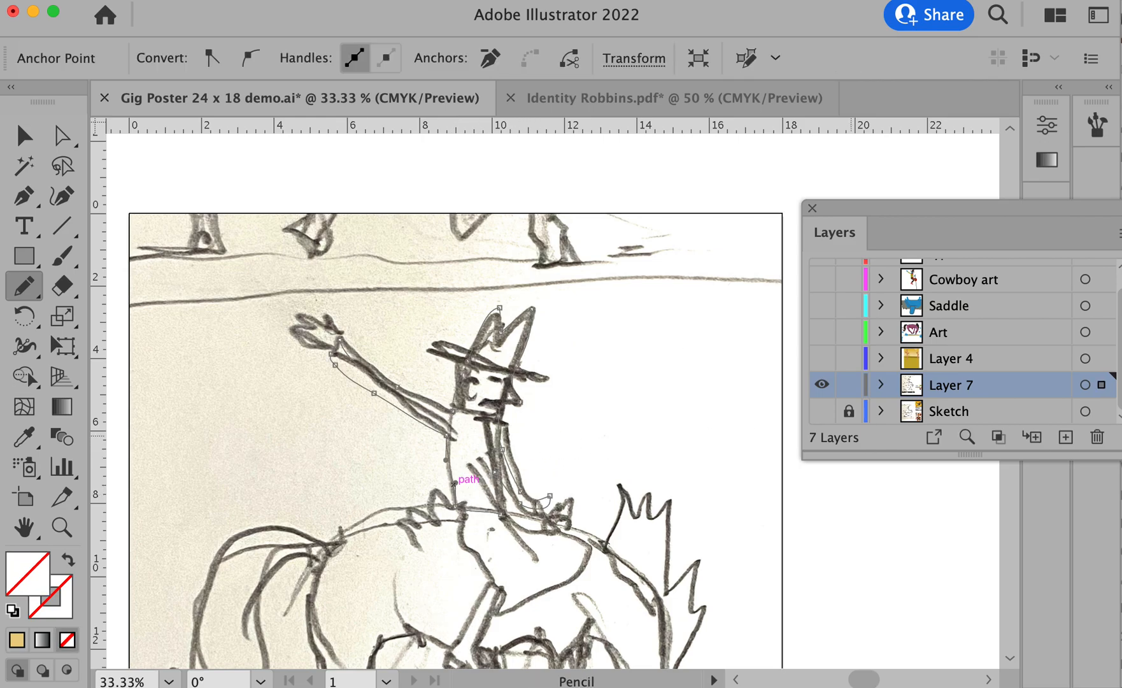
{"action": "key", "text": "comma"}
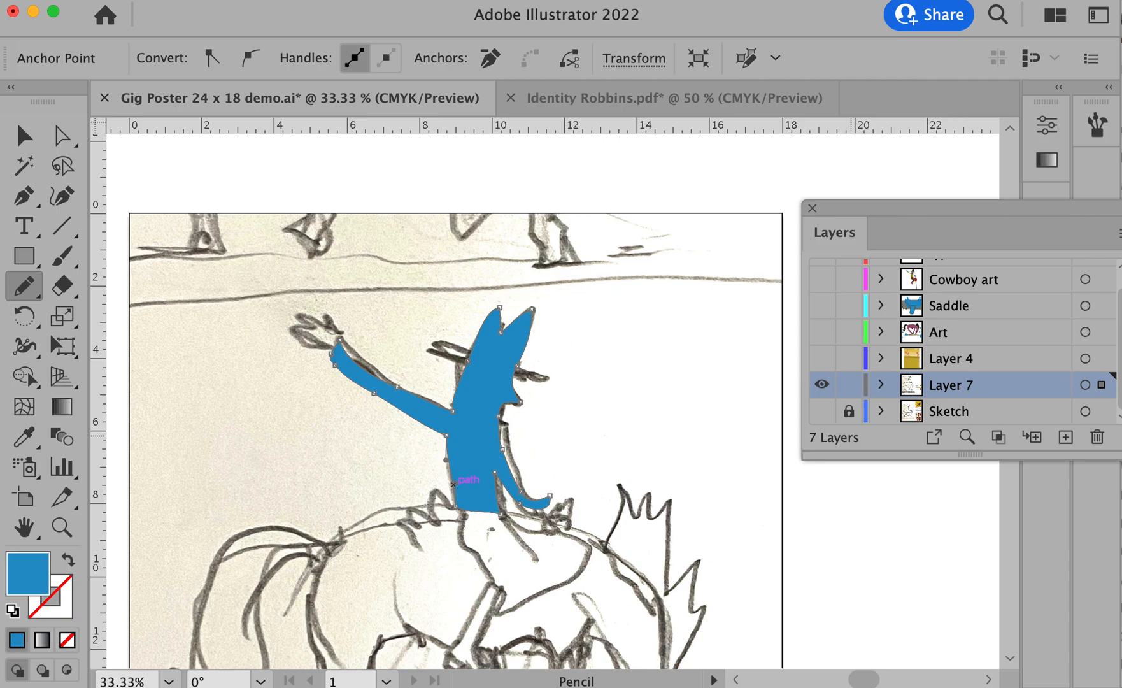
{"action": "left_click", "coordinate": [814, 552], "text": "super"}
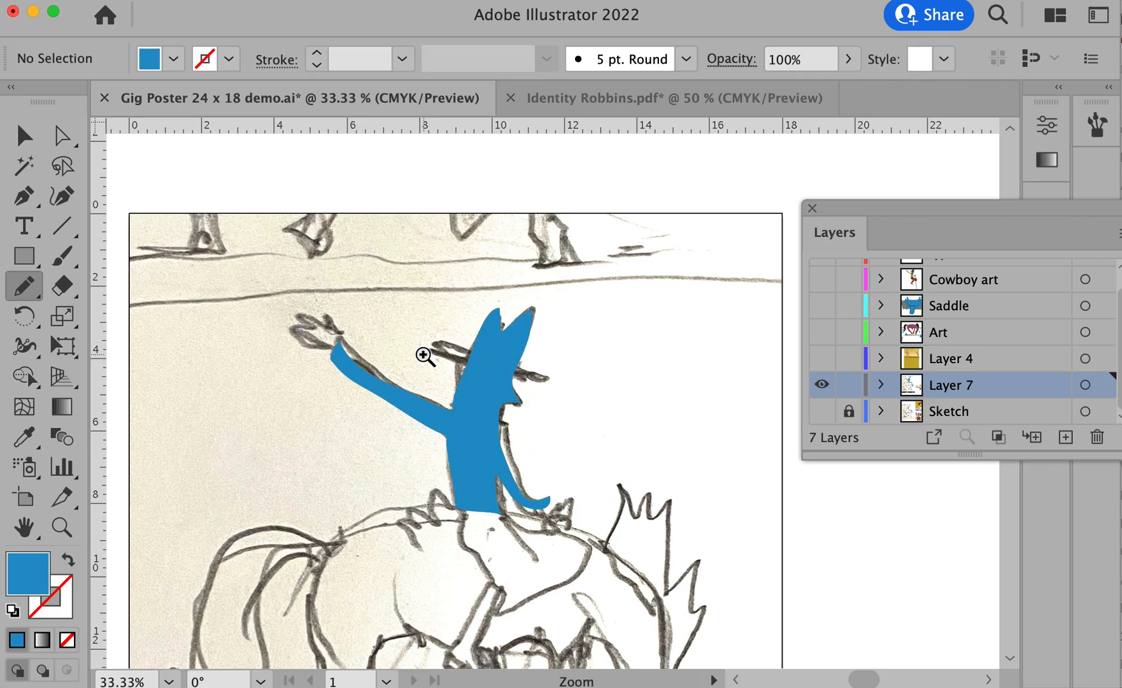
- Draw a closed four-point neckerchief shape with the Pen tool, slanting across the cowboy's neck and past the chest edge
{"action": "left_click", "coordinate": [479, 424], "text": "super"}
{"action": "left_click", "coordinate": [479, 424], "text": "super"}
{"action": "left_click", "coordinate": [479, 424], "text": "super"}
{"action": "left_click_drag", "start_coordinate": [298, 549], "coordinate": [288, 554]}
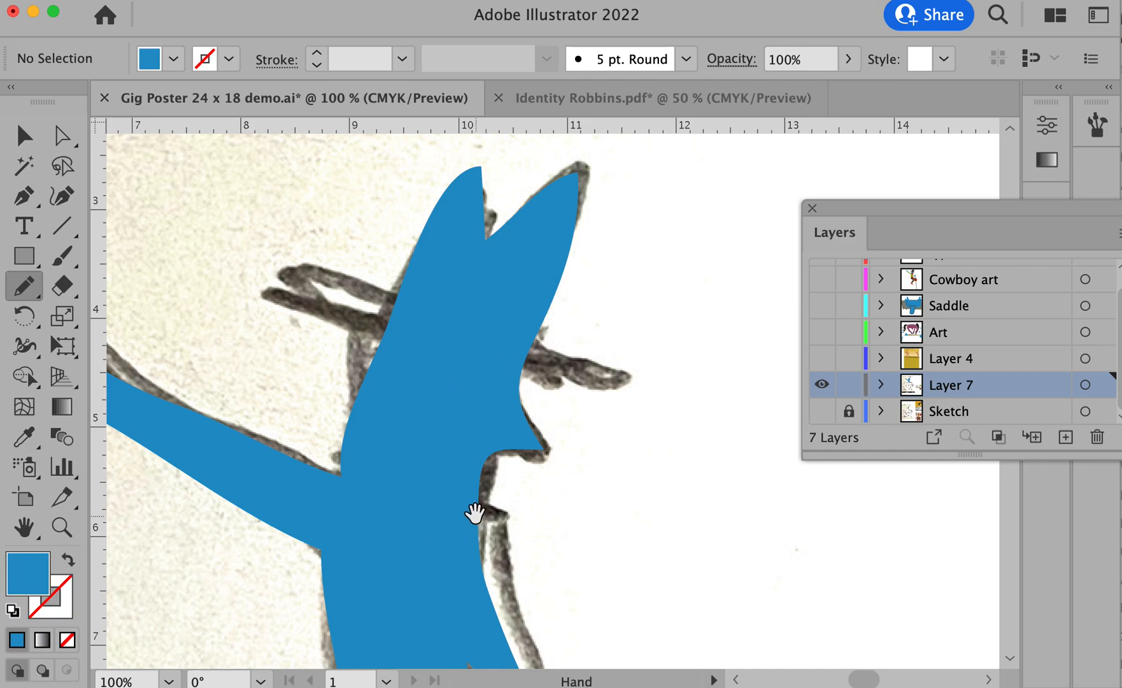
{"action": "left_click_drag", "start_coordinate": [476, 518], "coordinate": [401, 338]}
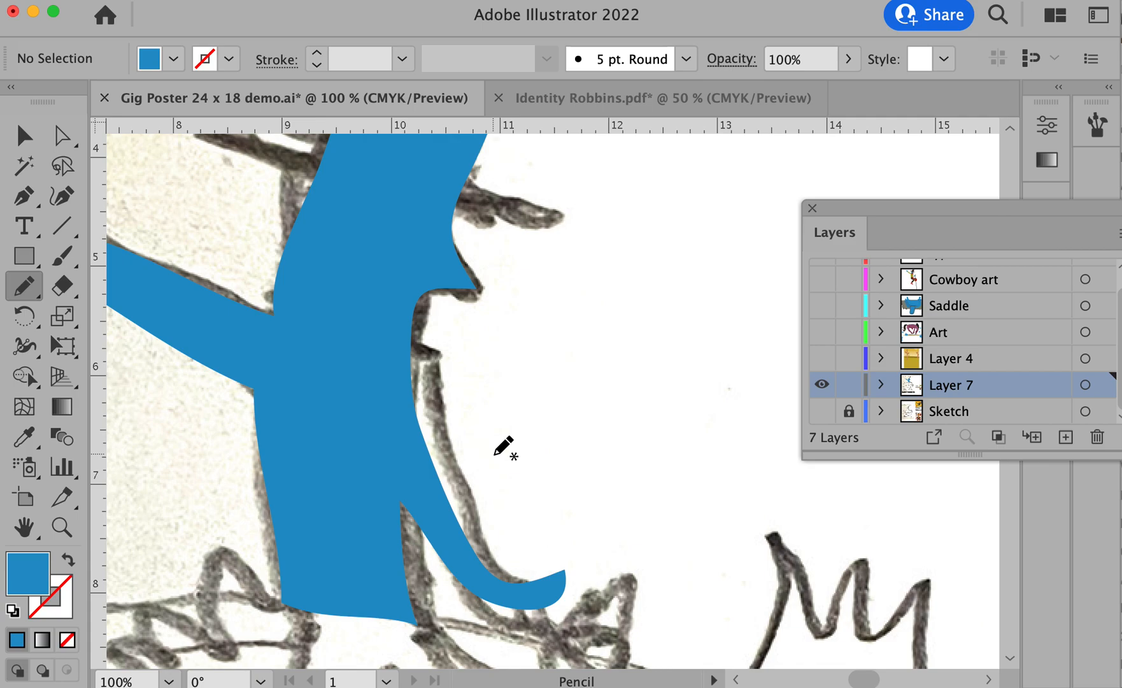
{"action": "key", "text": "p"}
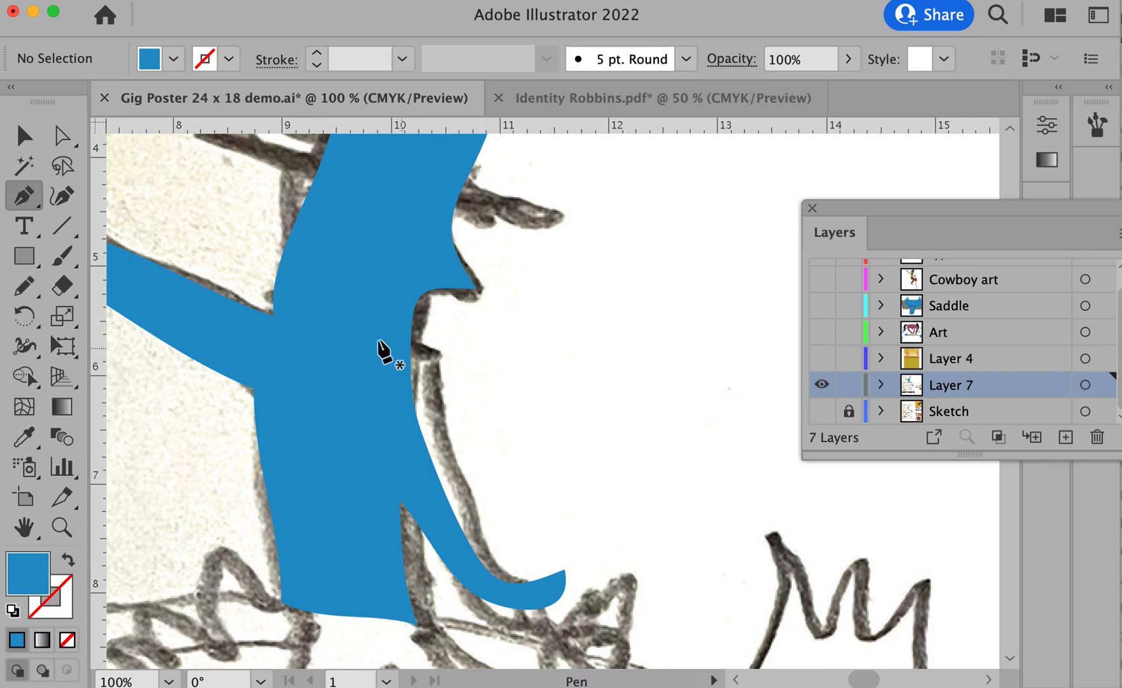
{"action": "left_click", "coordinate": [264, 296]}
{"action": "left_click", "coordinate": [428, 368]}
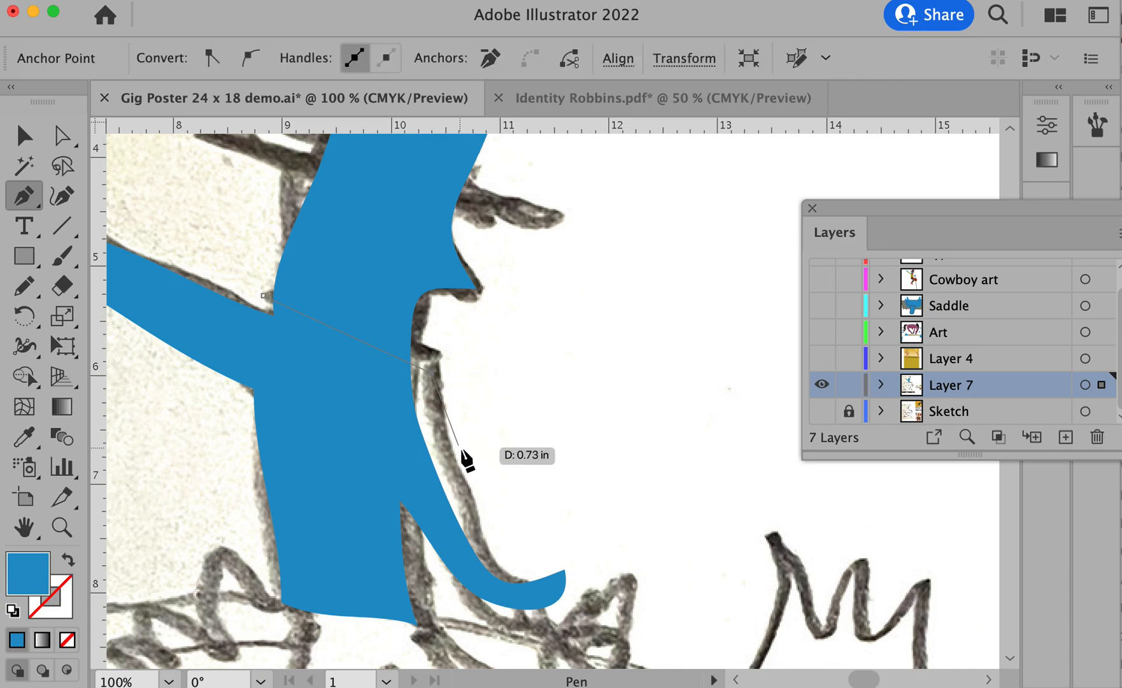
{"action": "left_click", "coordinate": [464, 467]}
{"action": "left_click", "coordinate": [320, 390]}
{"action": "left_click", "coordinate": [264, 296]}
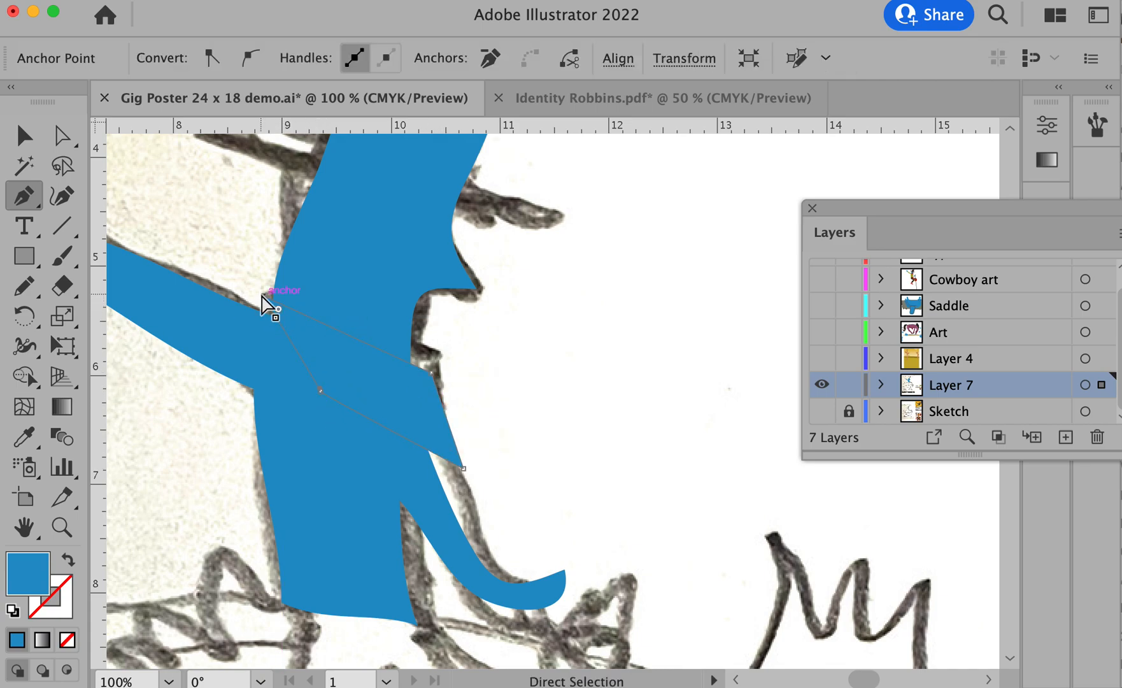
- Select the cowboy silhouette and the neckerchief shape together
{"action": "key", "text": "v"}
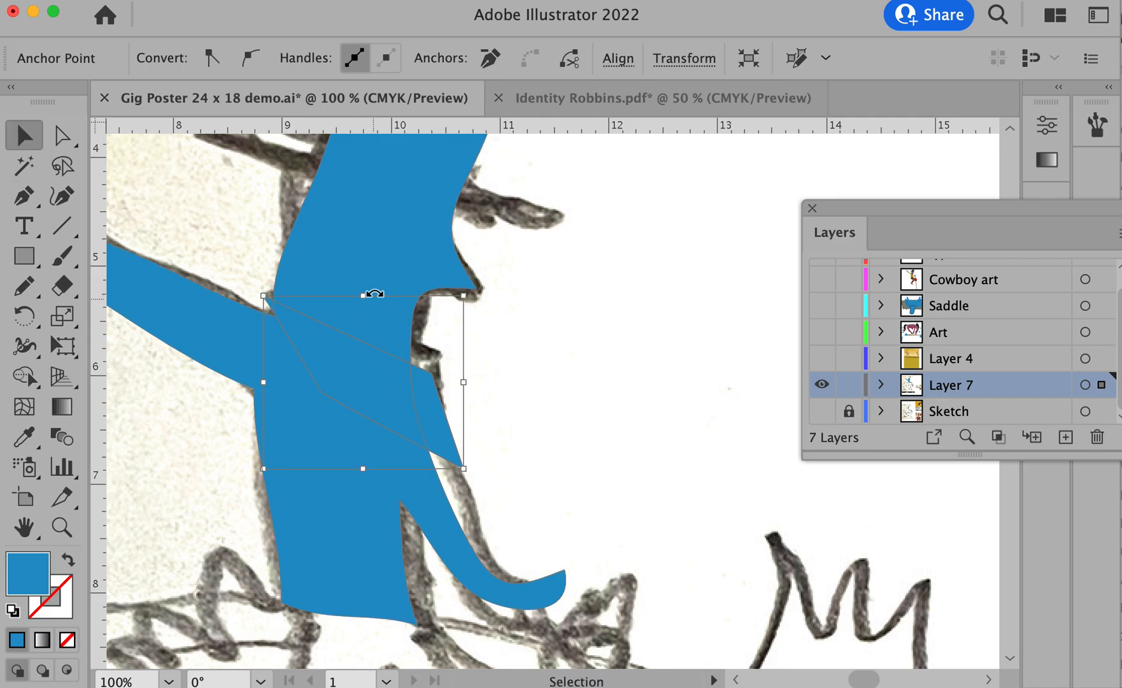
{"action": "left_click", "coordinate": [376, 252]}
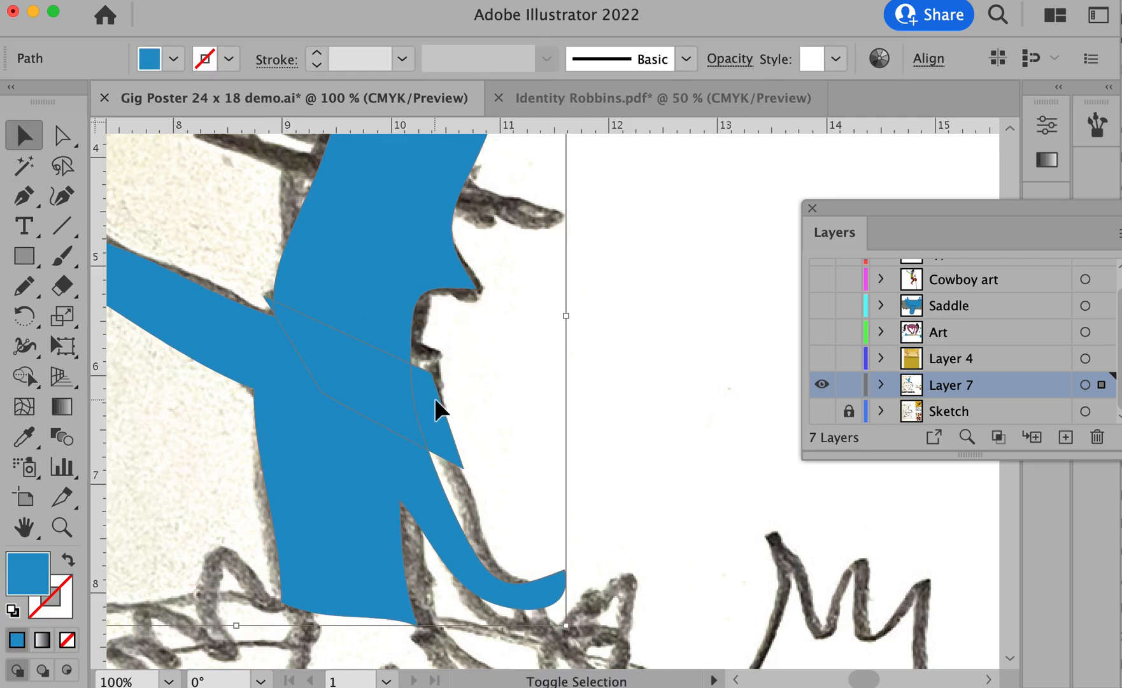
{"action": "left_click_drag", "start_coordinate": [434, 399], "coordinate": [526, 417]}
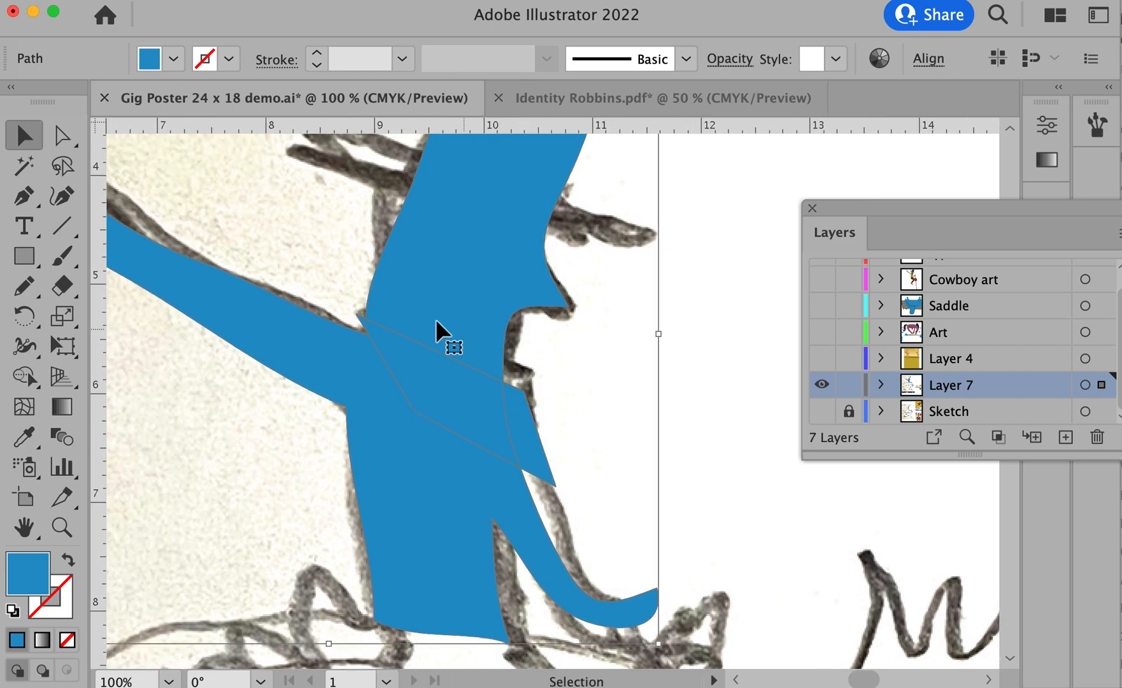
- Change Layer 7's selection color to Magenta
{"action": "double_click", "coordinate": [1013, 395]}
{"action": "left_click", "coordinate": [830, 382]}
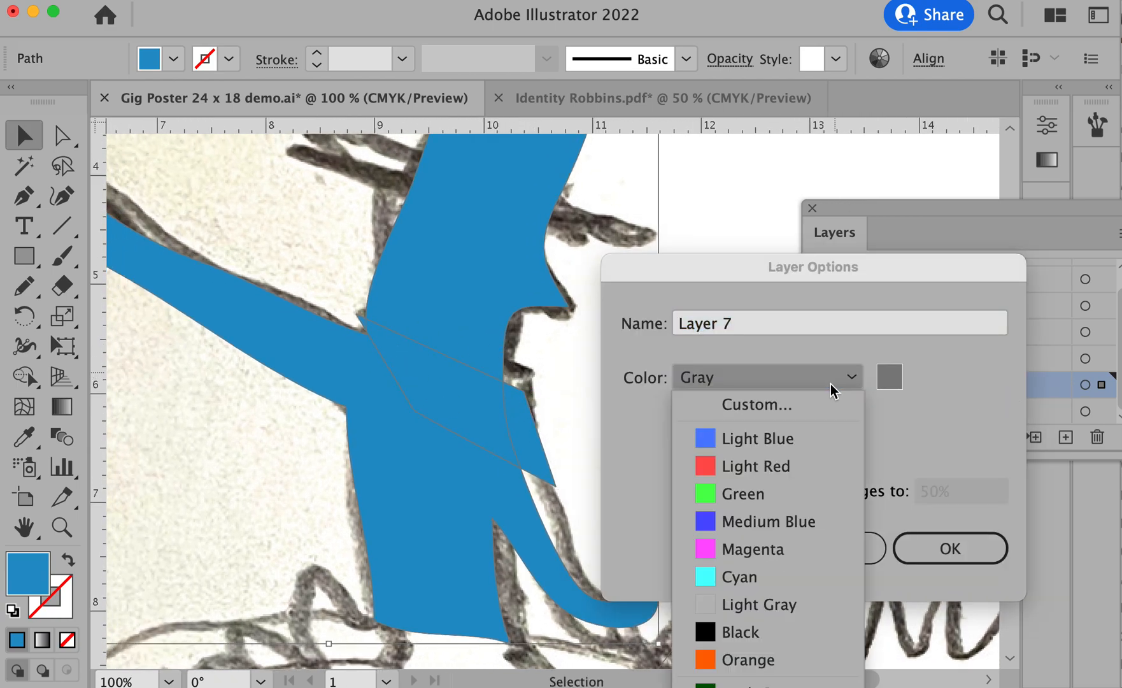
{"action": "left_click", "coordinate": [802, 549]}
{"action": "left_click", "coordinate": [930, 547]}
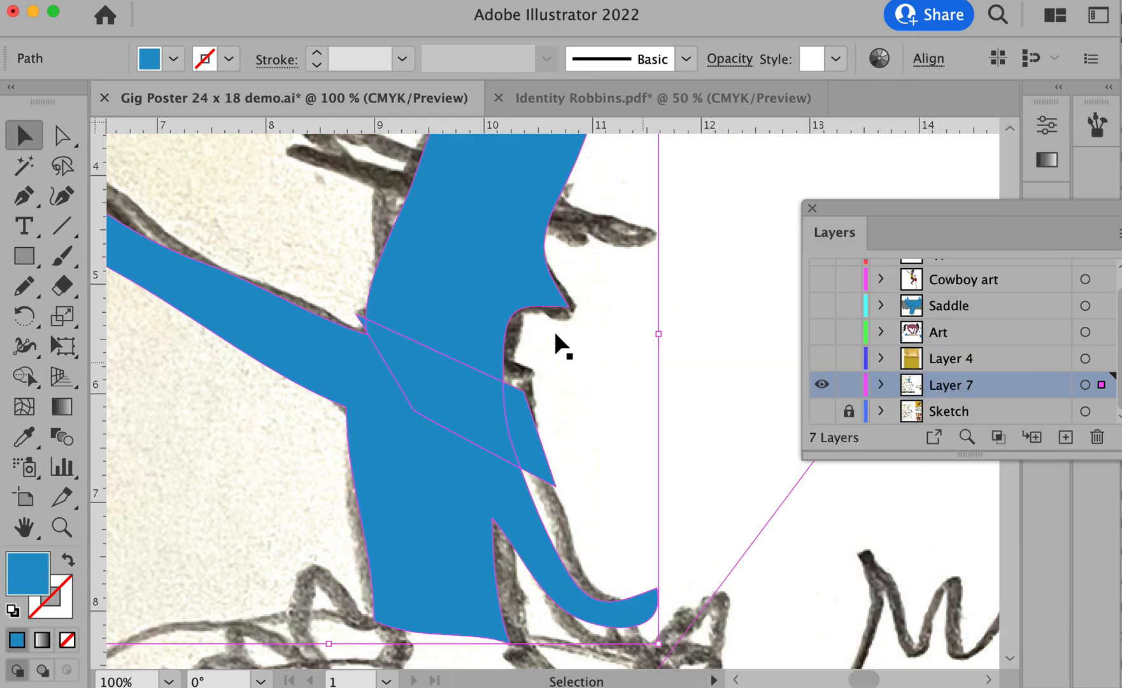
- Merge the neckerchief's overlapping areas into one shape with the Shape Builder, separating it from the cowboy's head and body
{"action": "left_click", "coordinate": [22, 380]}
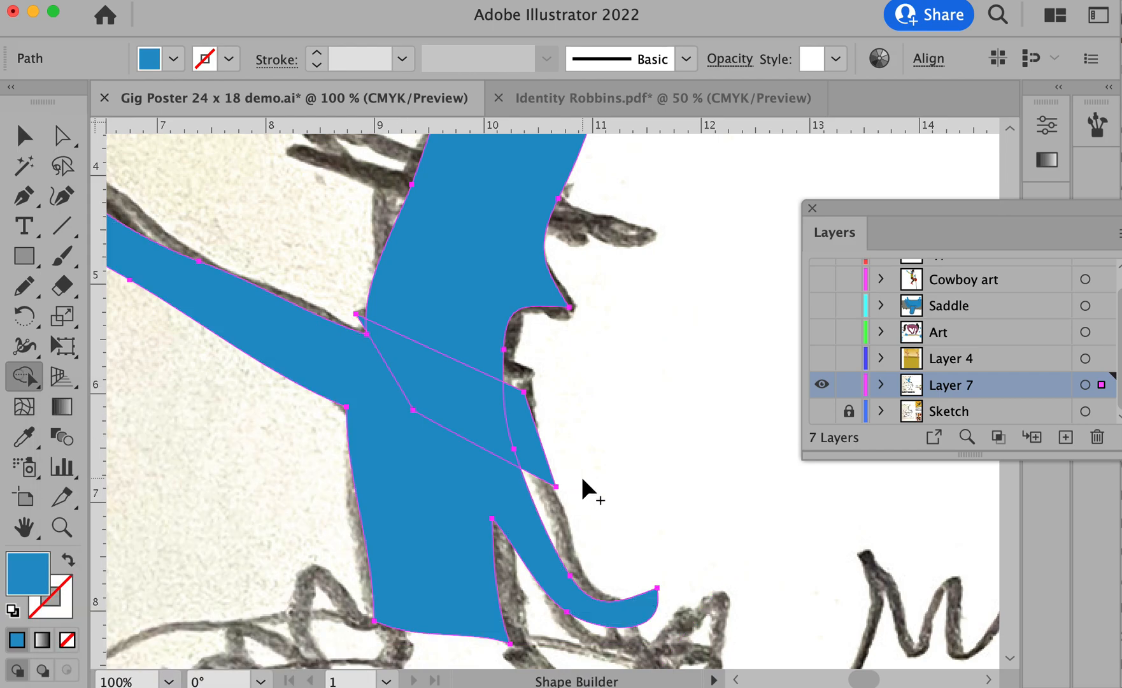
{"action": "mouse_move", "coordinate": [518, 432]}
{"action": "left_mouse_down"}
{"action": "mouse_move", "coordinate": [491, 425]}
{"action": "mouse_move", "coordinate": [504, 455]}
{"action": "left_mouse_up"}
{"action": "left_click_drag", "start_coordinate": [501, 394], "coordinate": [503, 395]}
{"action": "key", "text": "v"}
- Draw a thin slanted hat brim across the cowboy's head with the Pencil tool and fill it solid blue
{"action": "left_click_drag", "start_coordinate": [601, 306], "coordinate": [625, 463]}
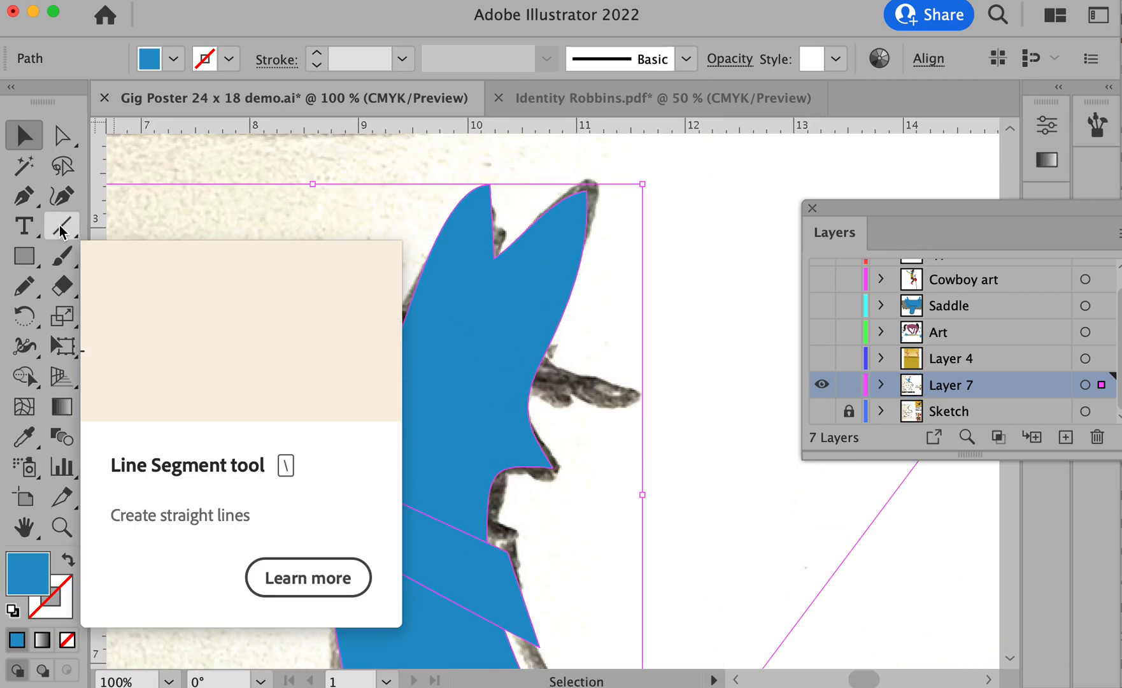
{"action": "key", "text": "n"}
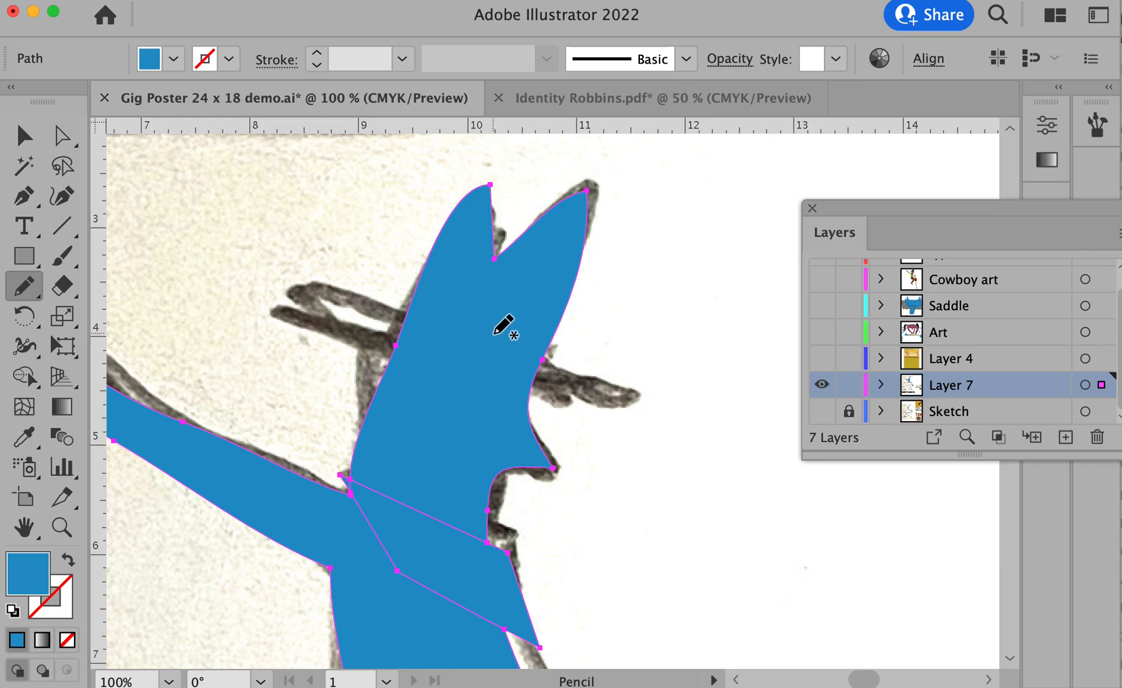
{"action": "mouse_move", "coordinate": [323, 282]}
{"action": "left_mouse_down"}
{"action": "mouse_move", "coordinate": [538, 375]}
{"action": "mouse_move", "coordinate": [636, 398]}
{"action": "mouse_move", "coordinate": [634, 408]}
{"action": "mouse_move", "coordinate": [558, 403]}
{"action": "mouse_move", "coordinate": [444, 362]}
{"action": "mouse_move", "coordinate": [340, 307]}
{"action": "mouse_move", "coordinate": [327, 294]}
{"action": "mouse_move", "coordinate": [356, 290]}
{"action": "left_mouse_up"}
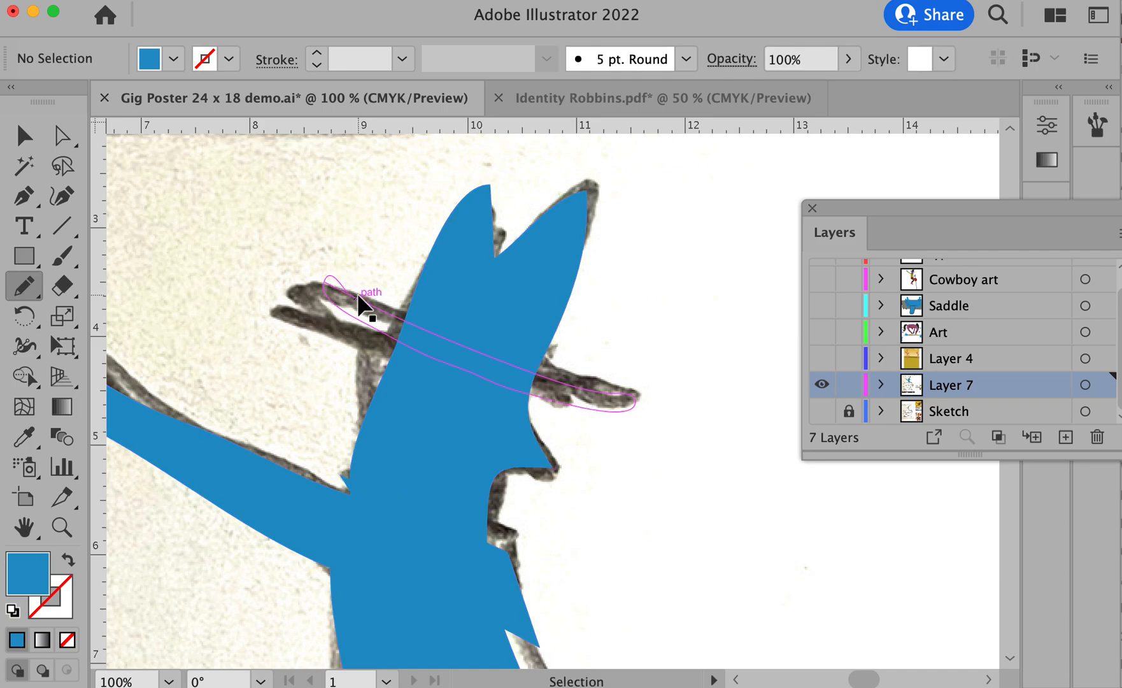
{"action": "left_click", "coordinate": [358, 293], "text": "super"}
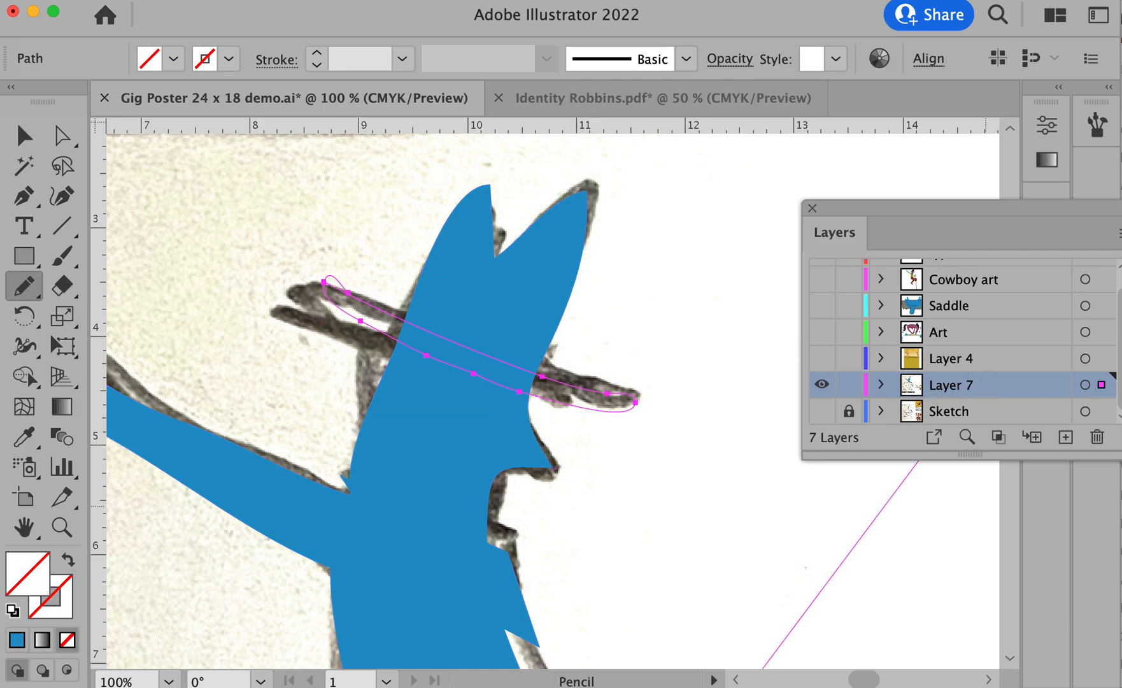
- Select the head along with the brim, unite the brim's areas with the Shape Builder to split off the crown, and deselect
{"action": "left_click", "coordinate": [527, 332], "text": "shift+super"}
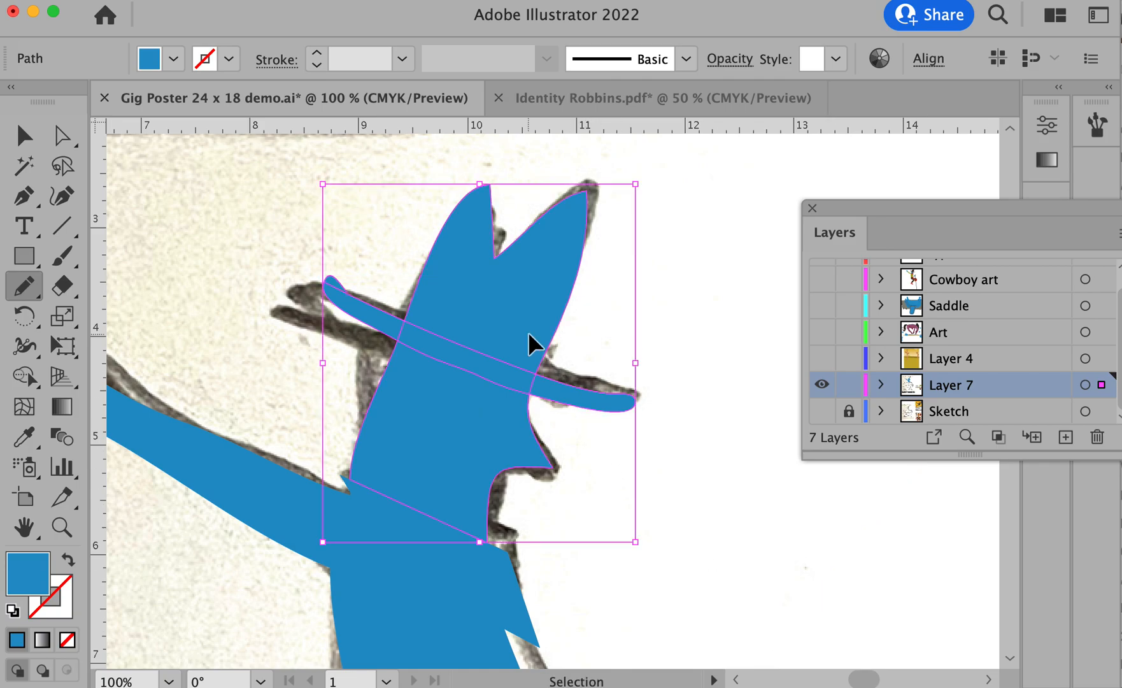
{"action": "left_click", "coordinate": [23, 376]}
{"action": "left_click_drag", "start_coordinate": [389, 324], "coordinate": [554, 391]}
{"action": "key", "text": "v"}
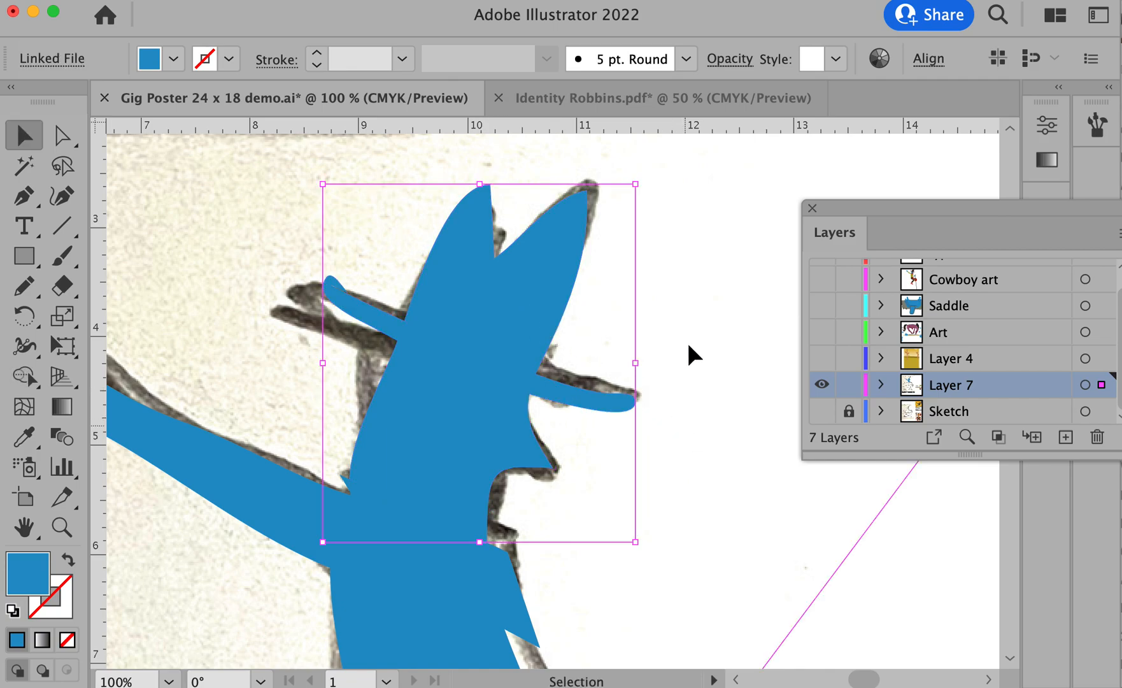
{"action": "left_click", "coordinate": [691, 349]}
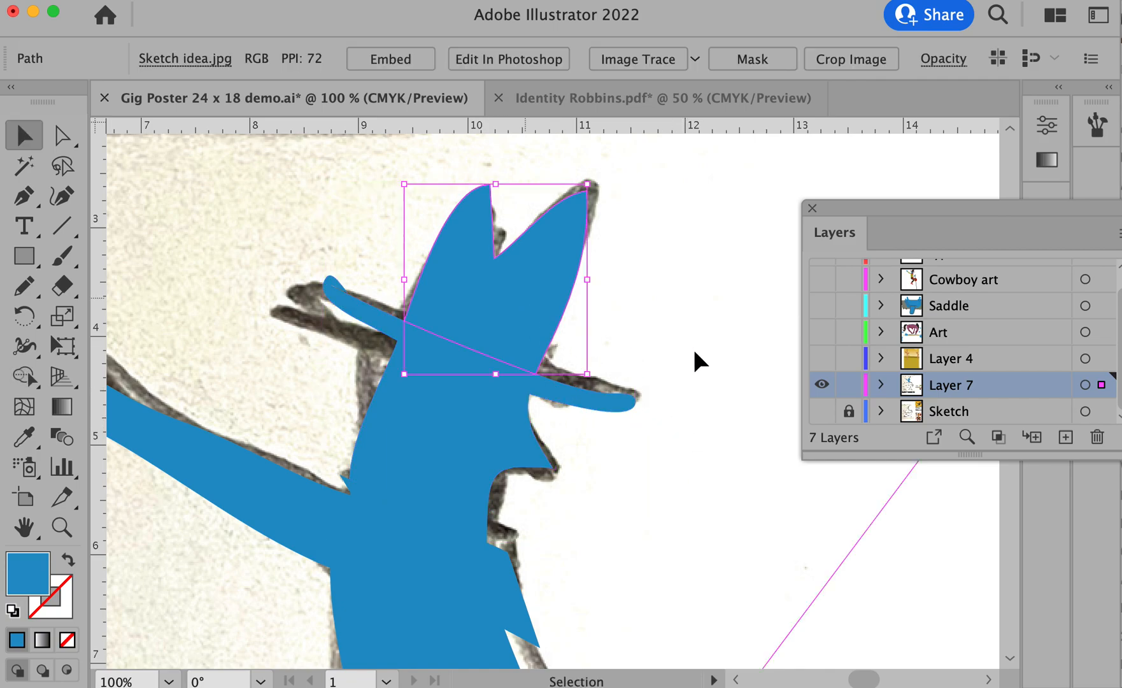
- Fill the hat's crown and brim dark brown and the cowboy's face plum
{"action": "left_click", "coordinate": [530, 282]}
{"action": "left_click", "coordinate": [590, 400], "text": "shift"}
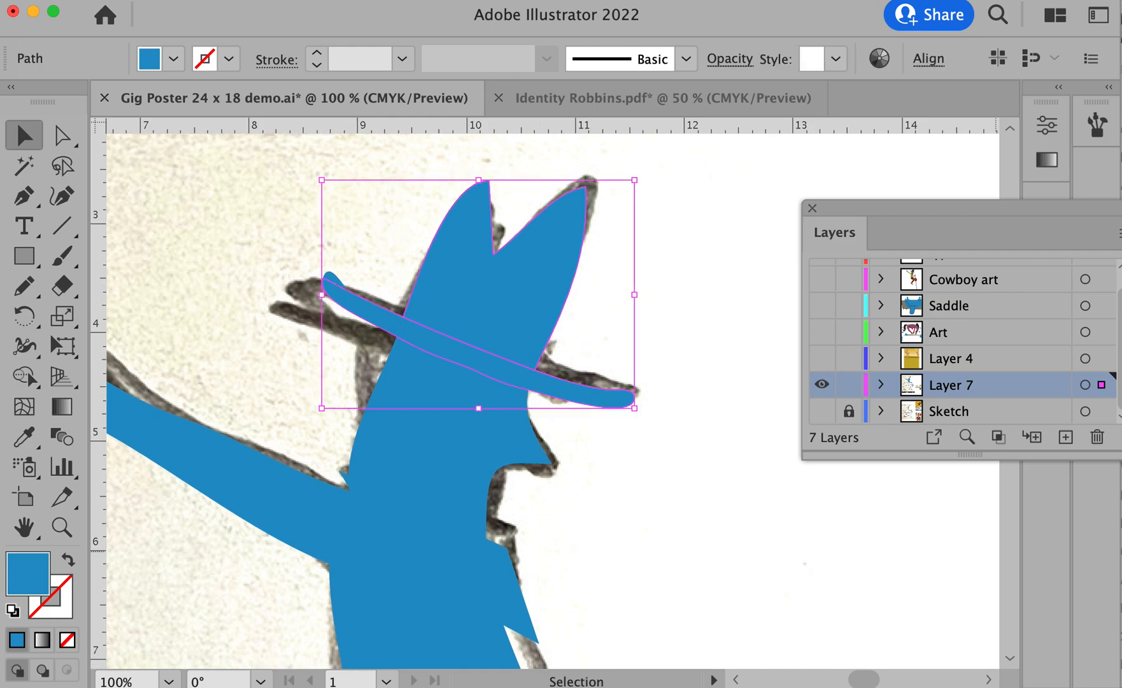
{"action": "left_click", "coordinate": [704, 595]}
{"action": "left_click", "coordinate": [426, 435]}
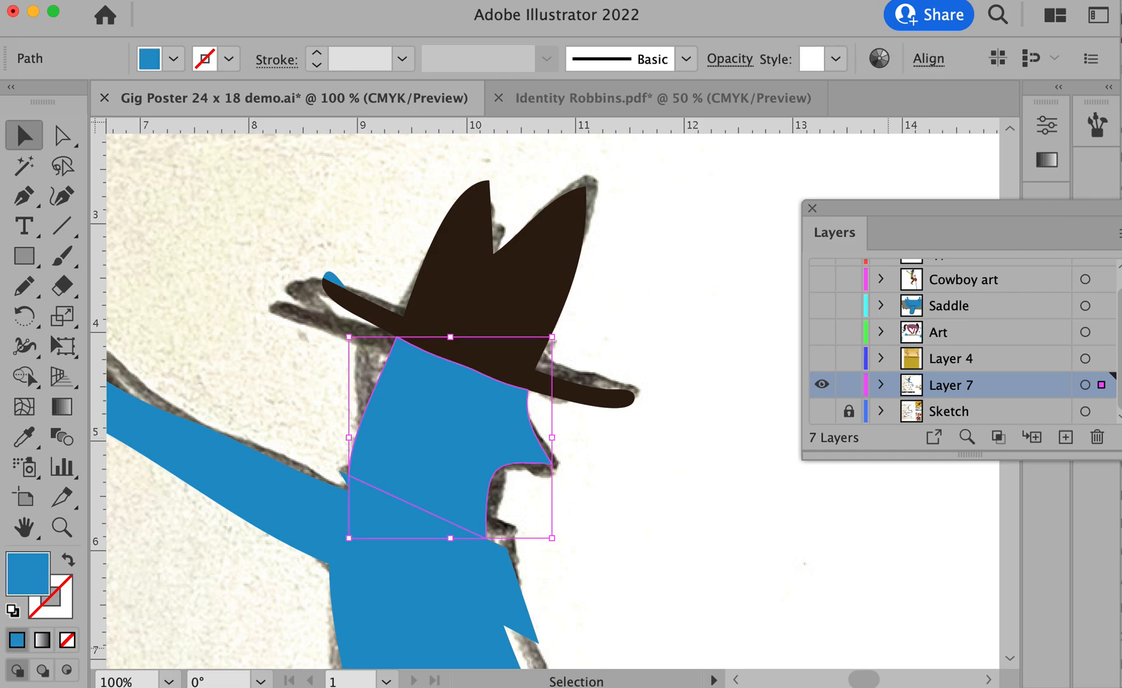
{"action": "left_click", "coordinate": [636, 579]}
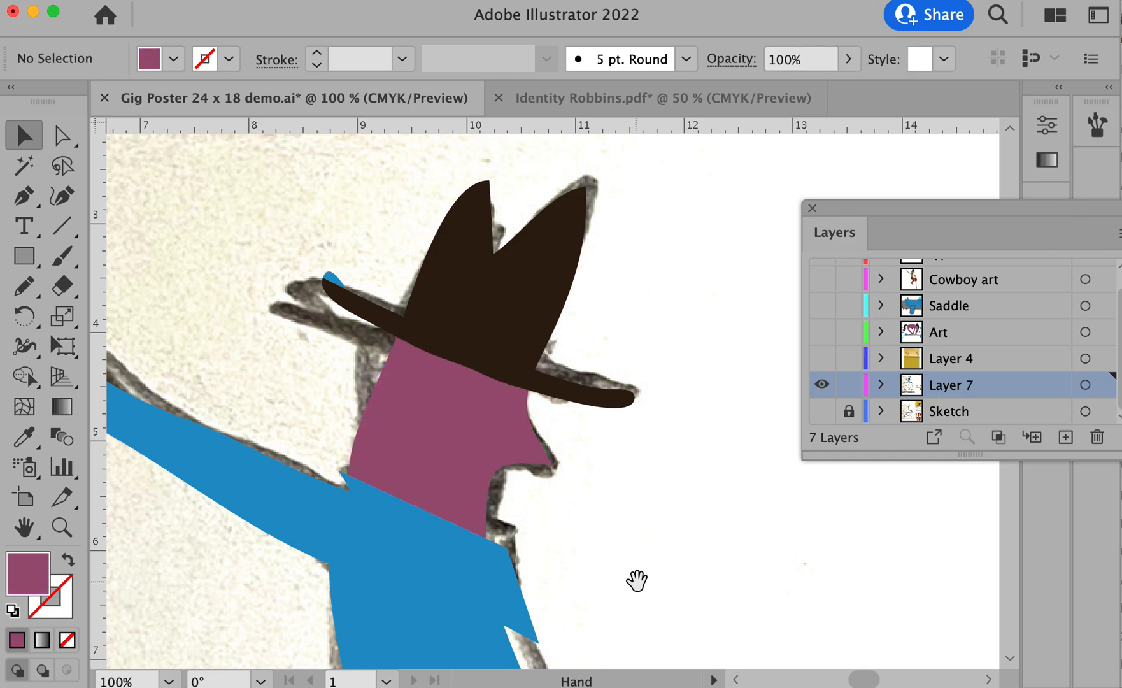
- Fill the neckerchief dark green
{"action": "left_click_drag", "start_coordinate": [638, 584], "coordinate": [661, 473]}
{"action": "left_click", "coordinate": [526, 480]}
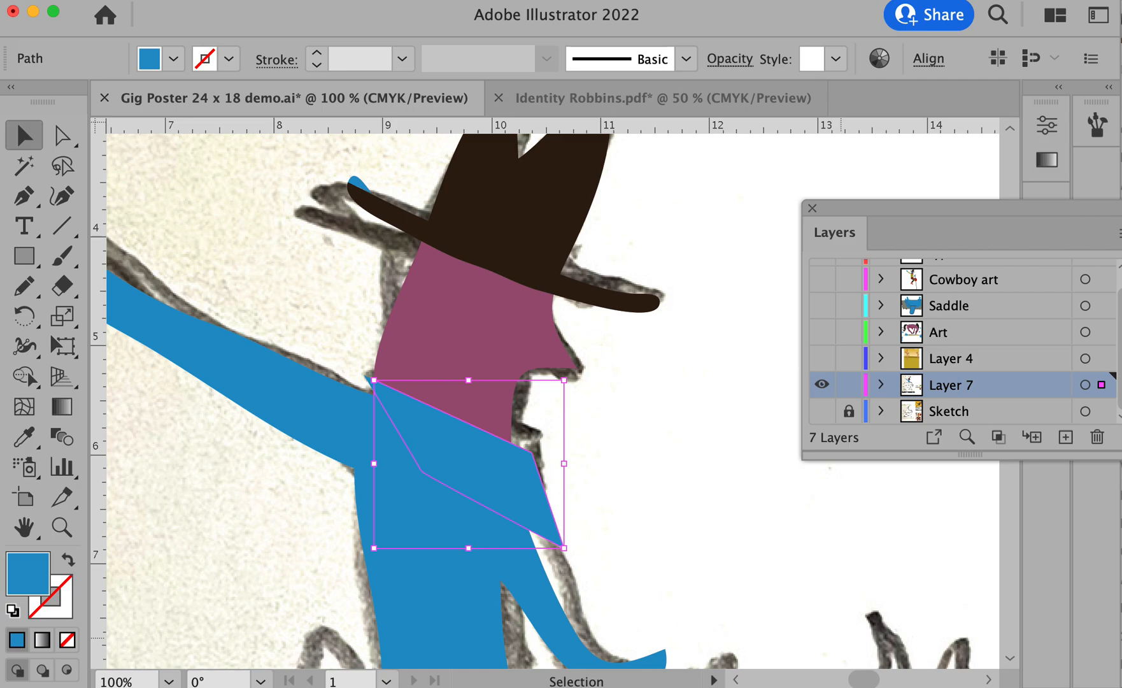
{"action": "left_click", "coordinate": [676, 572]}
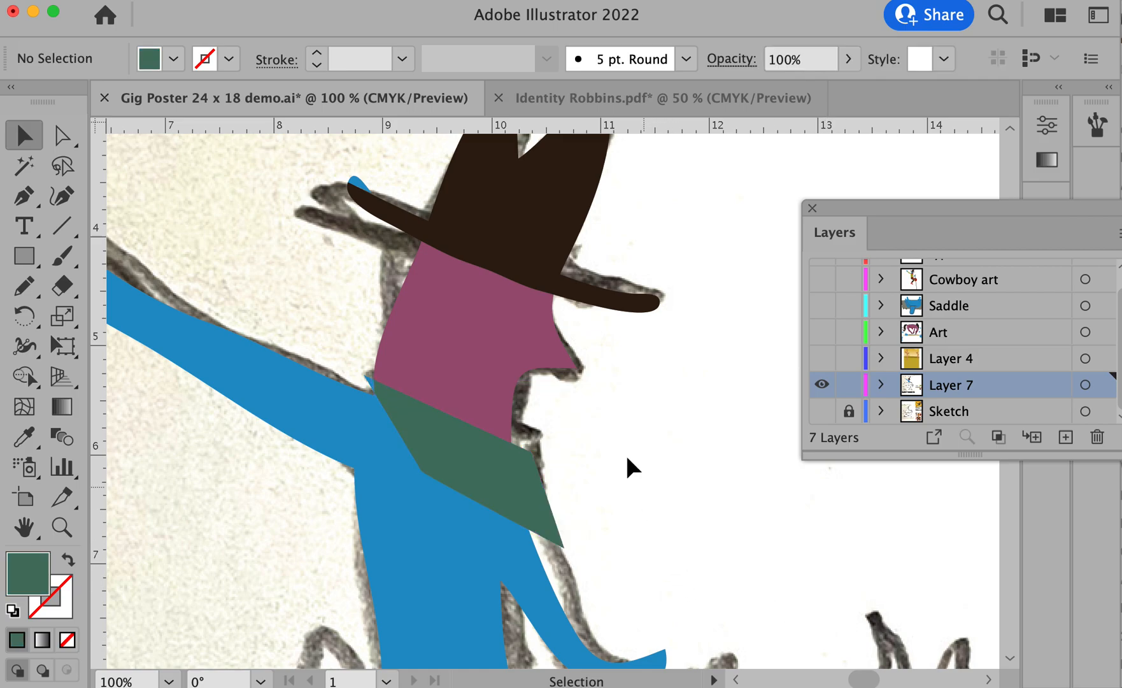
{"action": "left_click", "coordinate": [526, 455], "text": "alt+super"}
{"action": "left_click", "coordinate": [526, 455], "text": "alt+super"}
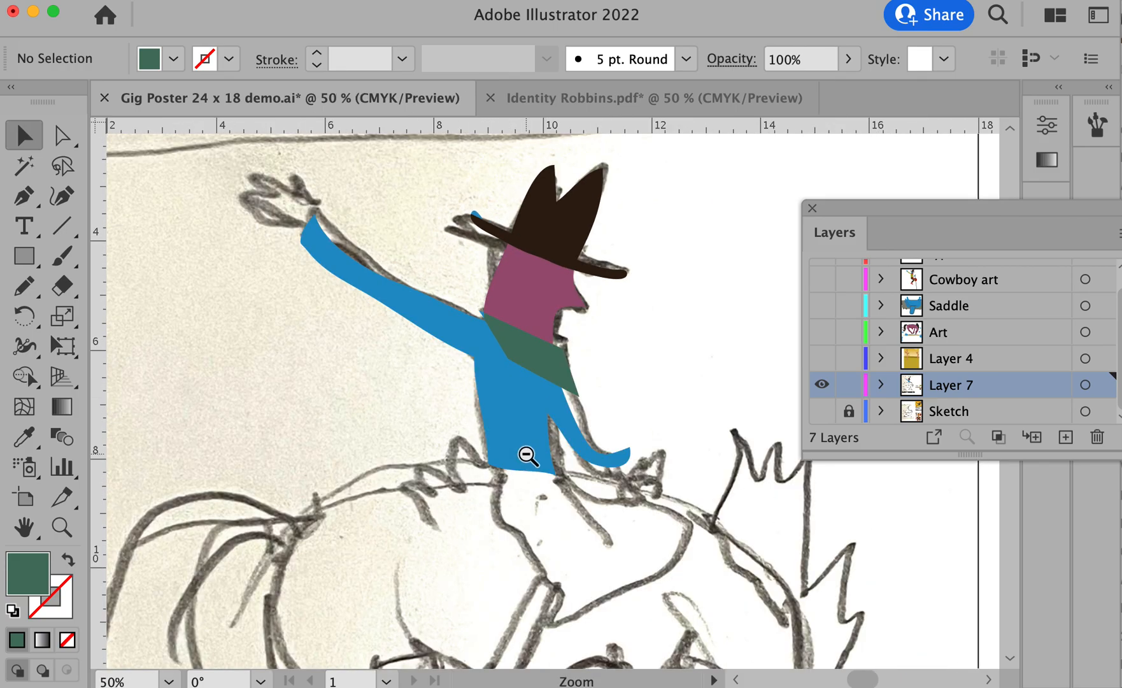
{"action": "left_click_drag", "start_coordinate": [389, 193], "coordinate": [647, 563]}
{"action": "mouse_move", "coordinate": [640, 516]}
{"action": "left_mouse_down"}
{"action": "mouse_move", "coordinate": [639, 398]}
{"action": "mouse_move", "coordinate": [568, 316]}
{"action": "mouse_move", "coordinate": [552, 275]}
{"action": "left_mouse_up"}
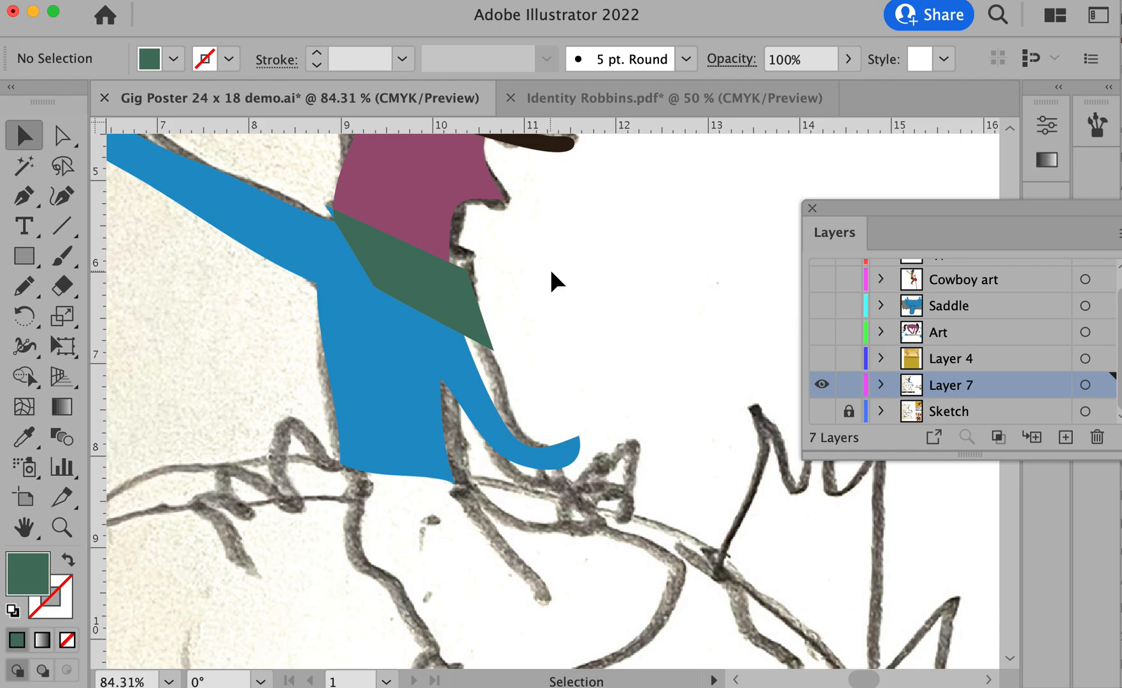
{"action": "left_click_drag", "start_coordinate": [596, 345], "coordinate": [596, 508]}
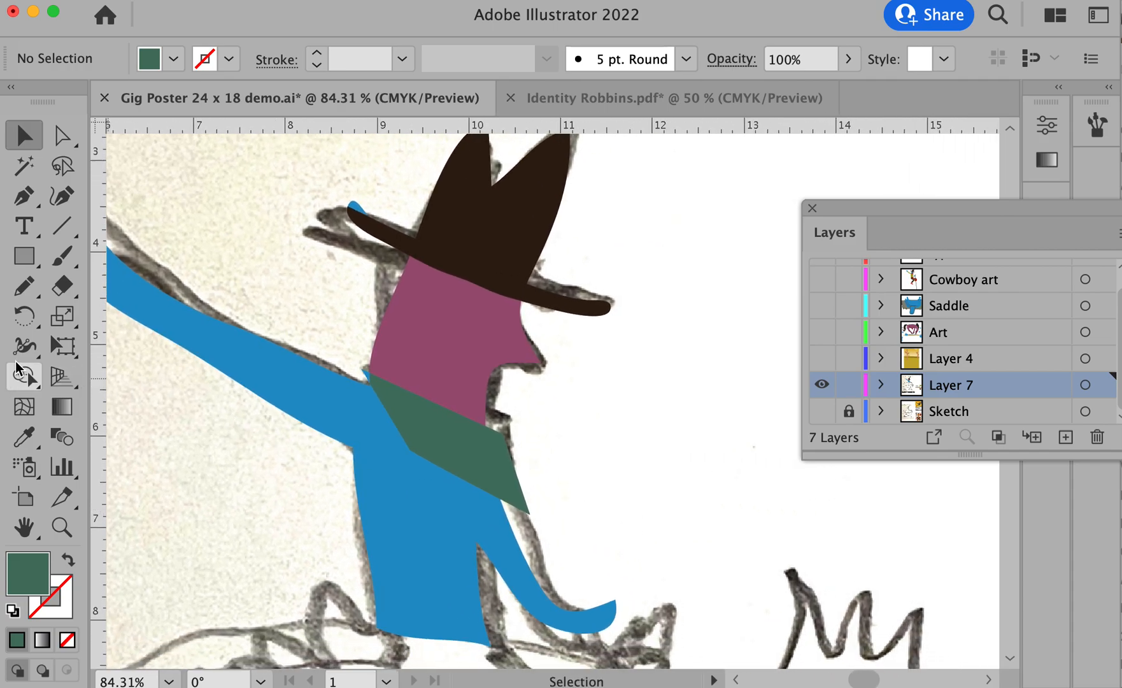
{"action": "key", "text": "space"}
{"action": "left_click_drag", "start_coordinate": [412, 492], "coordinate": [498, 381]}
{"action": "left_click", "coordinate": [482, 400], "text": "alt+super"}
{"action": "left_click", "coordinate": [483, 401], "text": "alt+super"}
{"action": "left_click", "coordinate": [482, 402], "text": "alt+super"}
{"action": "key", "text": "space"}
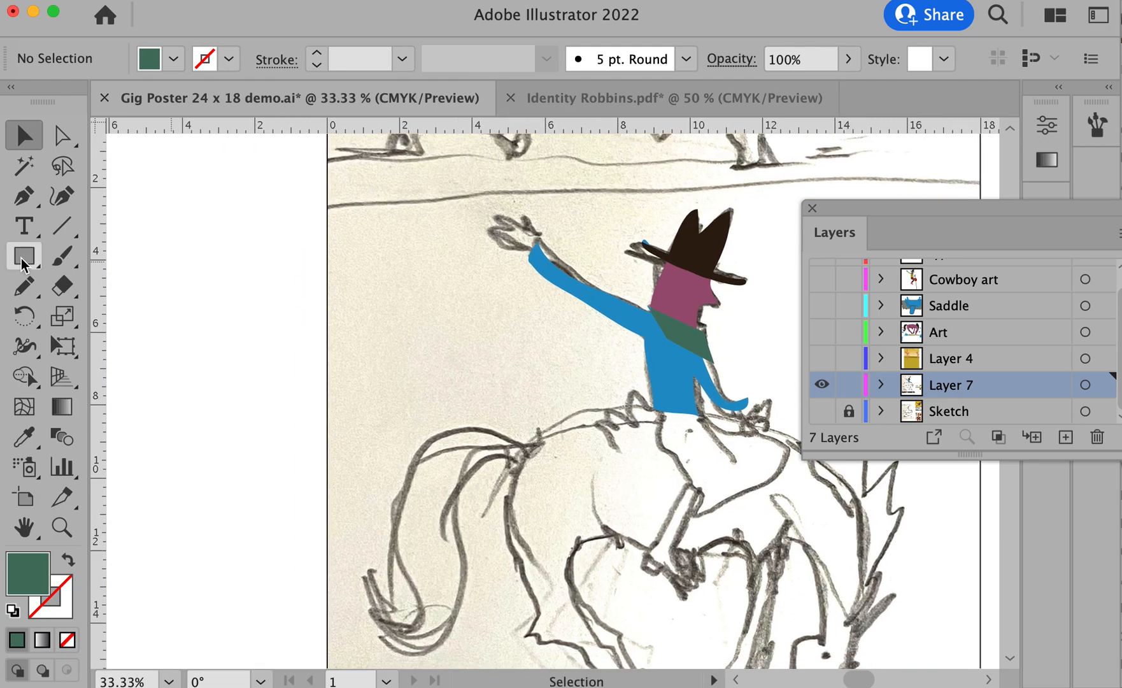
- Draw the cowboy's flared upper leg from the shirt's hem across the horse with the Pencil tool and fill it red
{"action": "key", "text": "n"}
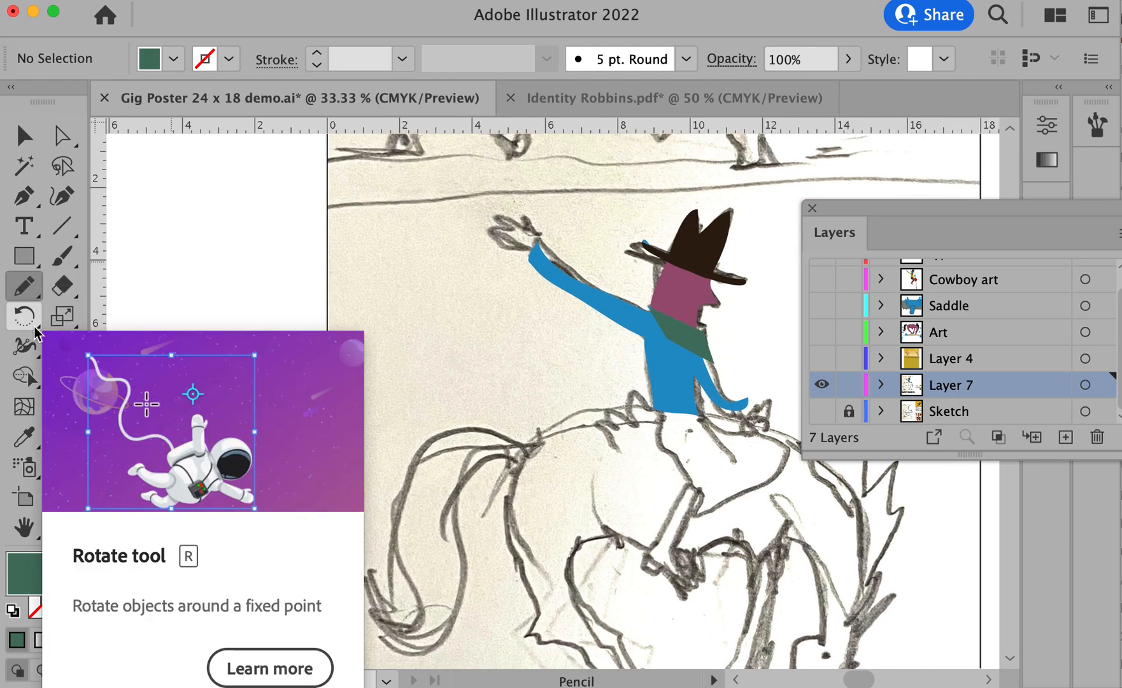
{"action": "key", "text": "space"}
{"action": "left_click_drag", "start_coordinate": [672, 455], "coordinate": [441, 302]}
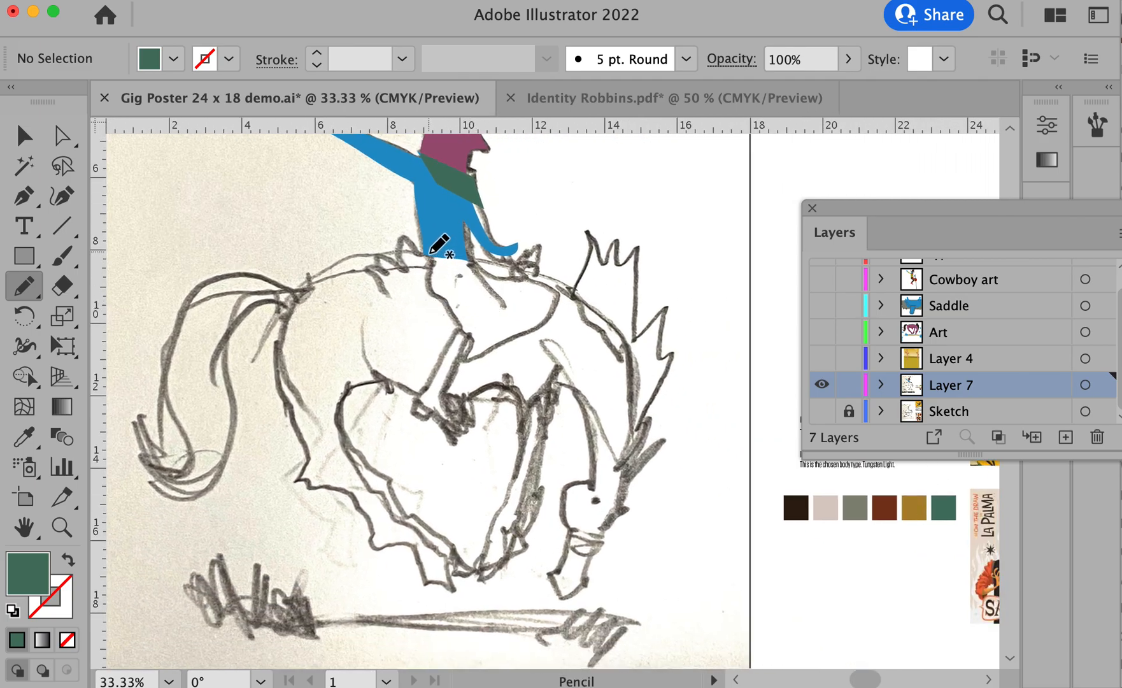
{"action": "mouse_move", "coordinate": [432, 252]}
{"action": "left_mouse_down"}
{"action": "mouse_move", "coordinate": [423, 273]}
{"action": "mouse_move", "coordinate": [474, 315]}
{"action": "mouse_move", "coordinate": [496, 352]}
{"action": "mouse_move", "coordinate": [478, 391]}
{"action": "mouse_move", "coordinate": [571, 380]}
{"action": "mouse_move", "coordinate": [607, 358]}
{"action": "mouse_move", "coordinate": [540, 285]}
{"action": "mouse_move", "coordinate": [482, 287]}
{"action": "mouse_move", "coordinate": [464, 256]}
{"action": "mouse_move", "coordinate": [432, 253]}
{"action": "left_mouse_up"}
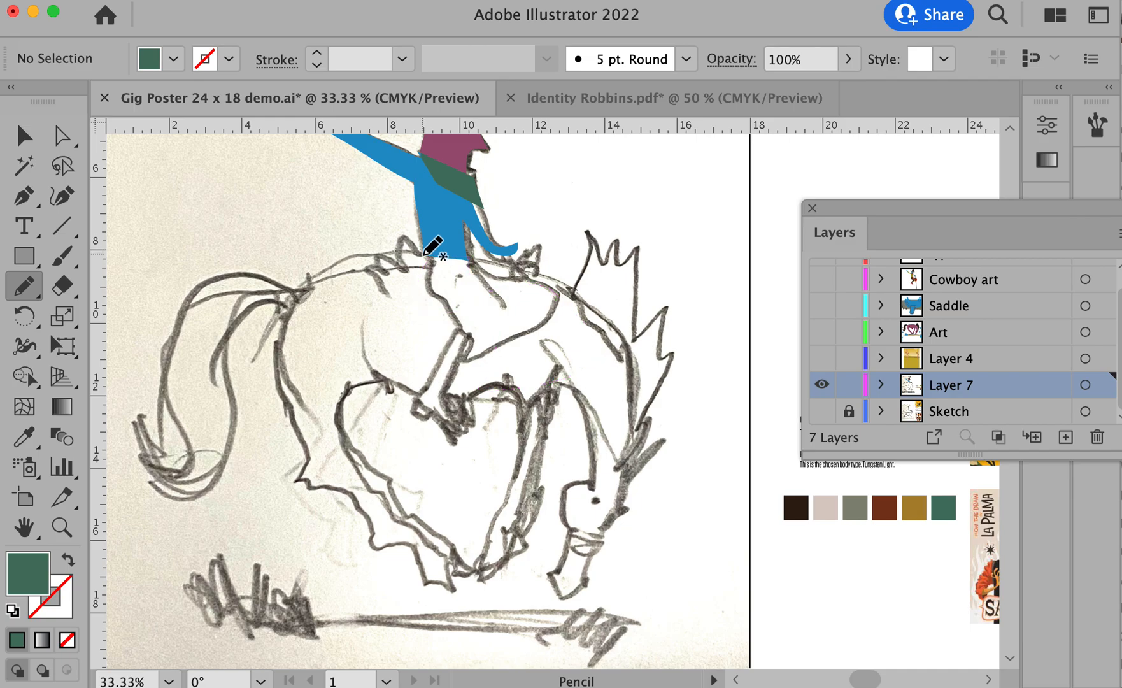
{"action": "left_click", "coordinate": [477, 279], "text": "super"}
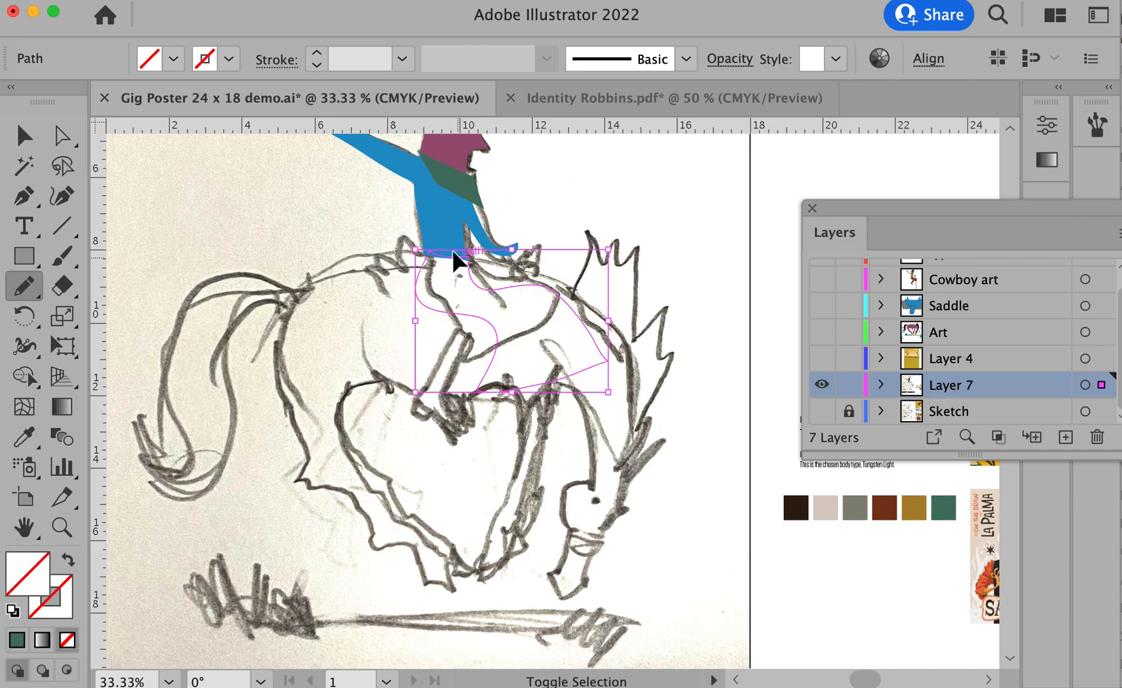
{"action": "left_click", "coordinate": [440, 236], "text": "super"}
{"action": "left_click_drag", "start_coordinate": [371, 233], "coordinate": [528, 324]}
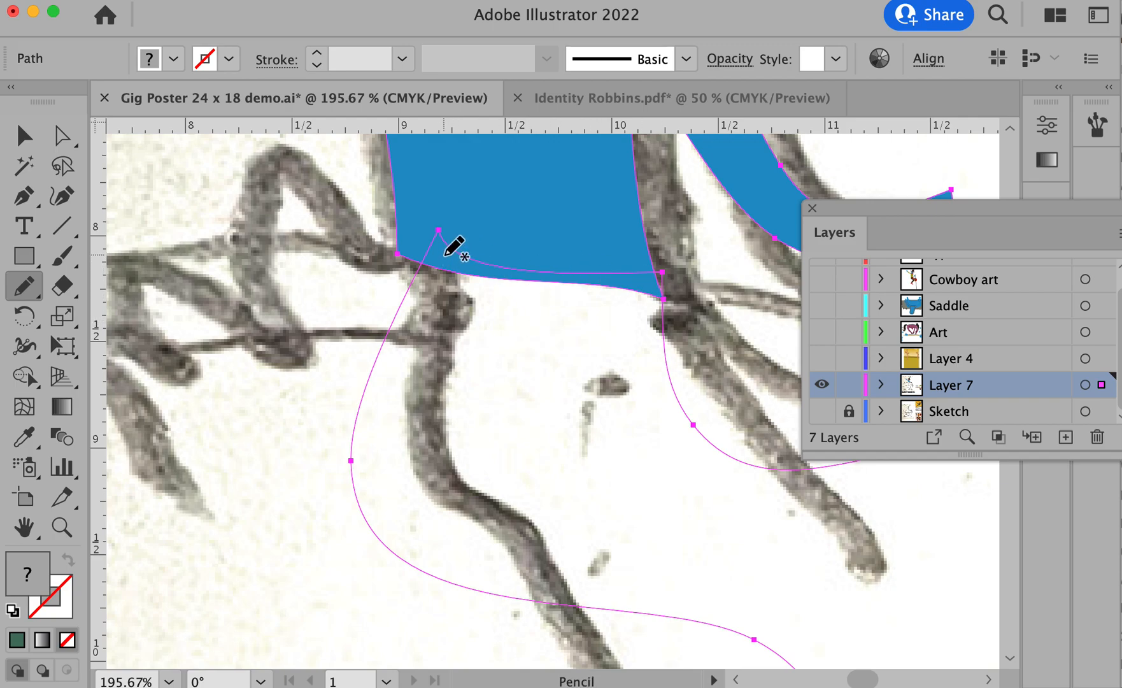
{"action": "left_click", "coordinate": [359, 258], "text": "super"}
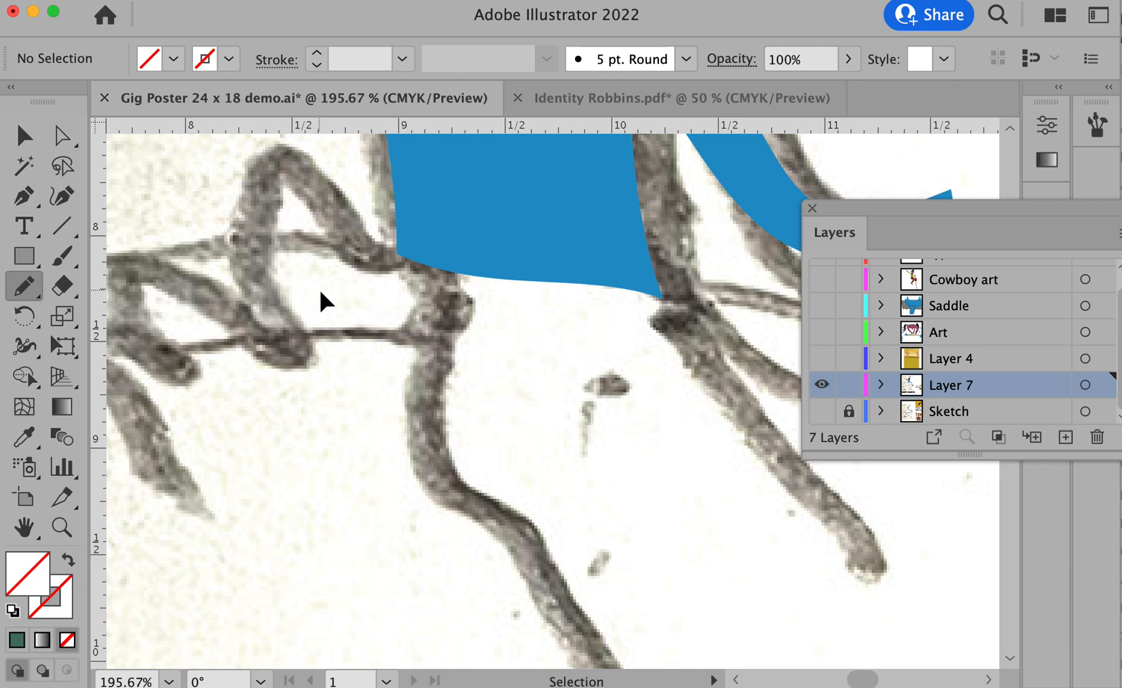
{"action": "left_click", "coordinate": [401, 303], "text": "super"}
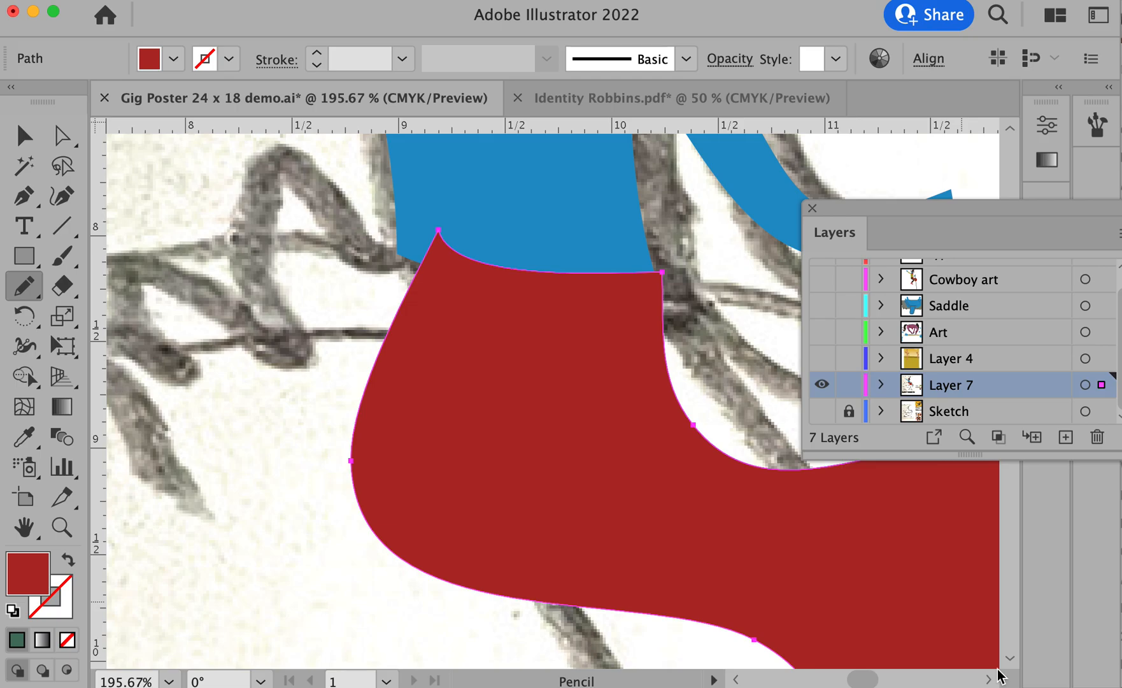
- Recolor the neckerchief red to match the upper leg and fill the shirt golden brown
{"action": "left_click", "coordinate": [532, 497], "text": "alt+super"}
{"action": "left_click", "coordinate": [531, 497], "text": "alt+super"}
{"action": "left_click", "coordinate": [532, 497], "text": "alt+super"}
{"action": "left_click_drag", "start_coordinate": [599, 444], "coordinate": [446, 685]}
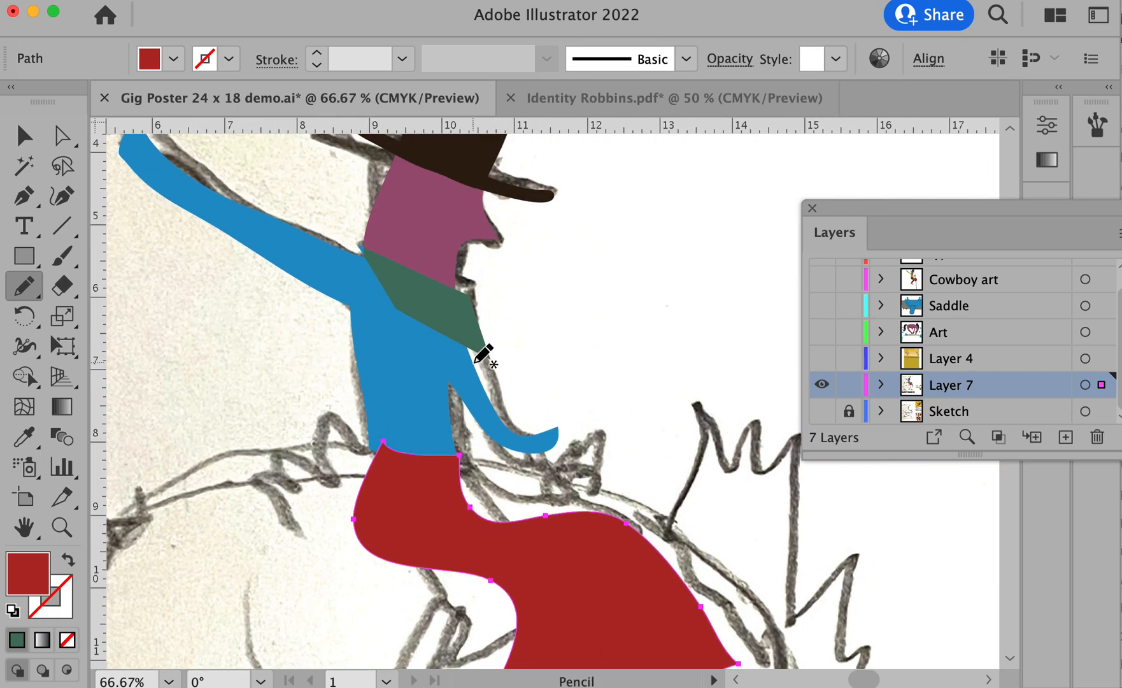
{"action": "left_click", "coordinate": [440, 300], "text": "super"}
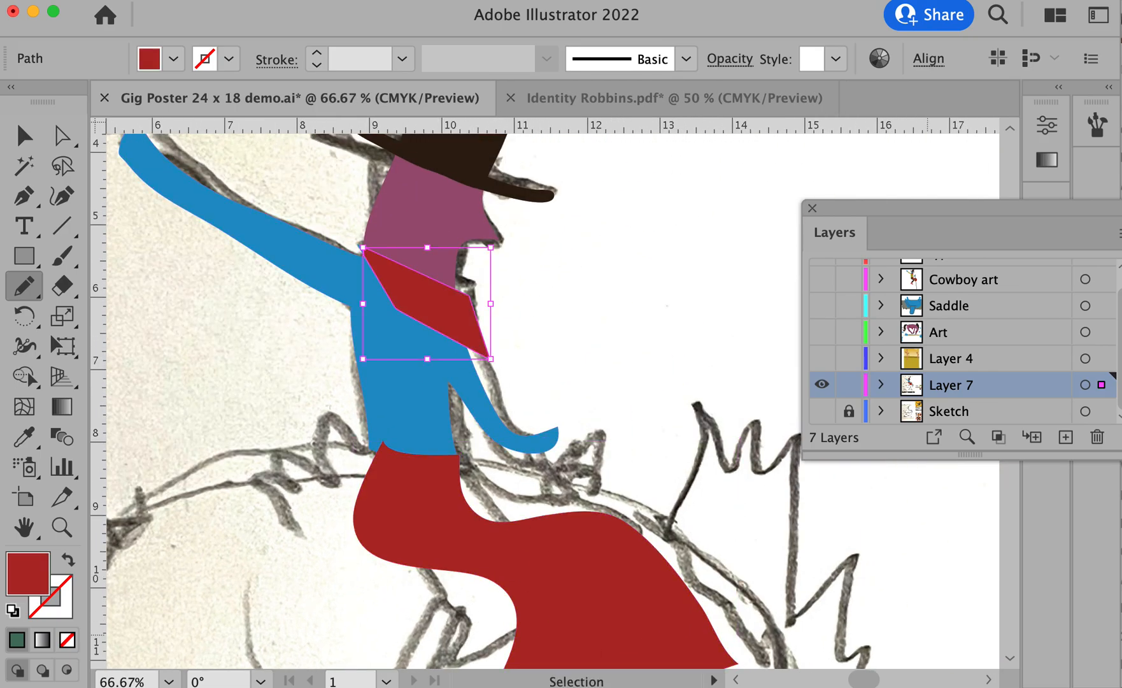
{"action": "left_click", "coordinate": [231, 521], "text": "super"}
{"action": "left_click", "coordinate": [387, 411], "text": "super"}
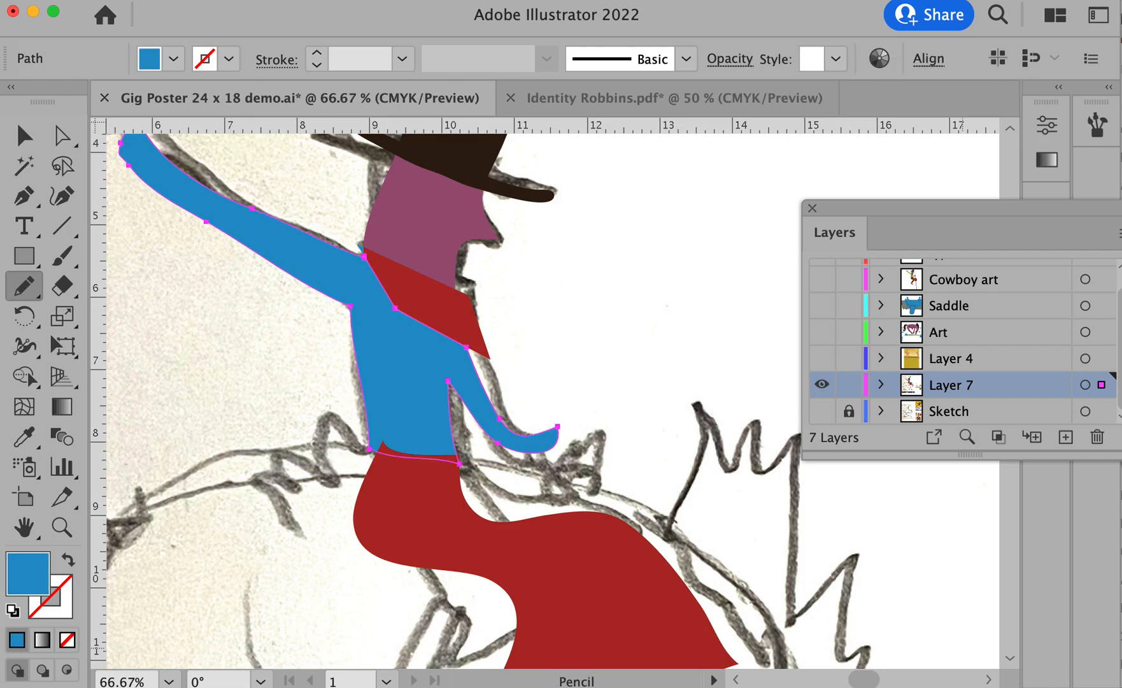
{"action": "left_click", "coordinate": [202, 463], "text": "super"}
- Draw the bent lower leg and heeled boot with the Pencil tool, starting inside the red shape, and fill them dark brown
{"action": "mouse_move", "coordinate": [346, 507]}
{"action": "left_mouse_down"}
{"action": "mouse_move", "coordinate": [370, 428]}
{"action": "mouse_move", "coordinate": [377, 300]}
{"action": "left_mouse_up"}
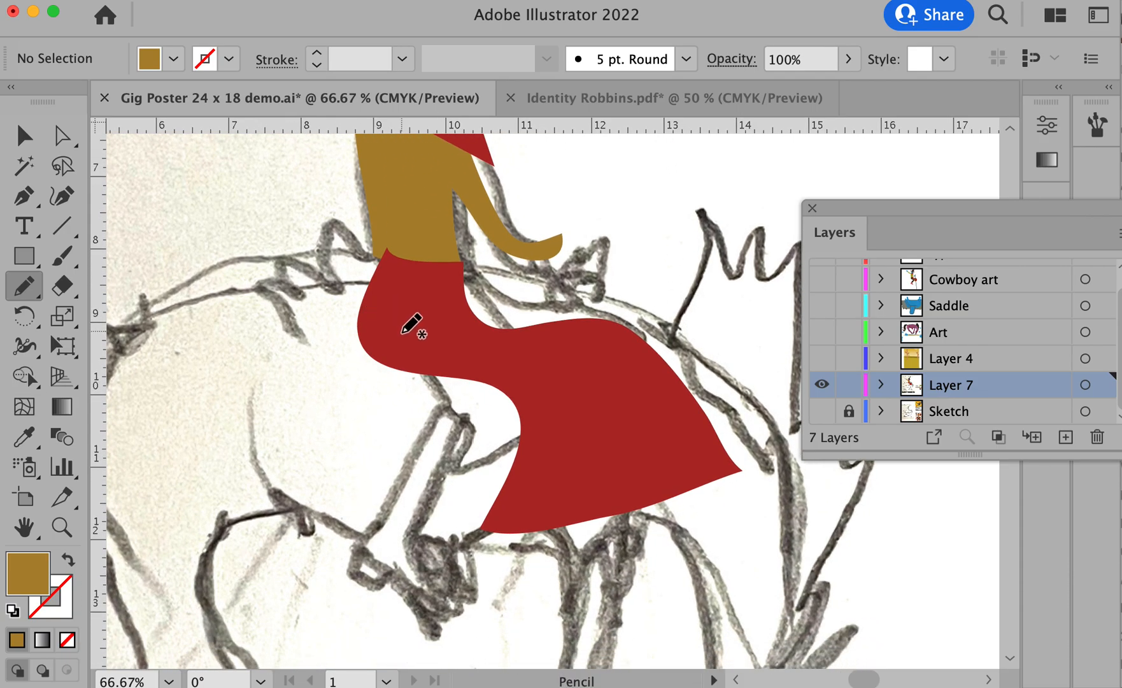
{"action": "mouse_move", "coordinate": [411, 353]}
{"action": "left_mouse_down"}
{"action": "mouse_move", "coordinate": [464, 419]}
{"action": "mouse_move", "coordinate": [337, 575]}
{"action": "mouse_move", "coordinate": [349, 580]}
{"action": "mouse_move", "coordinate": [359, 564]}
{"action": "mouse_move", "coordinate": [386, 598]}
{"action": "mouse_move", "coordinate": [442, 614]}
{"action": "mouse_move", "coordinate": [391, 551]}
{"action": "mouse_move", "coordinate": [508, 426]}
{"action": "mouse_move", "coordinate": [412, 348]}
{"action": "left_mouse_up"}
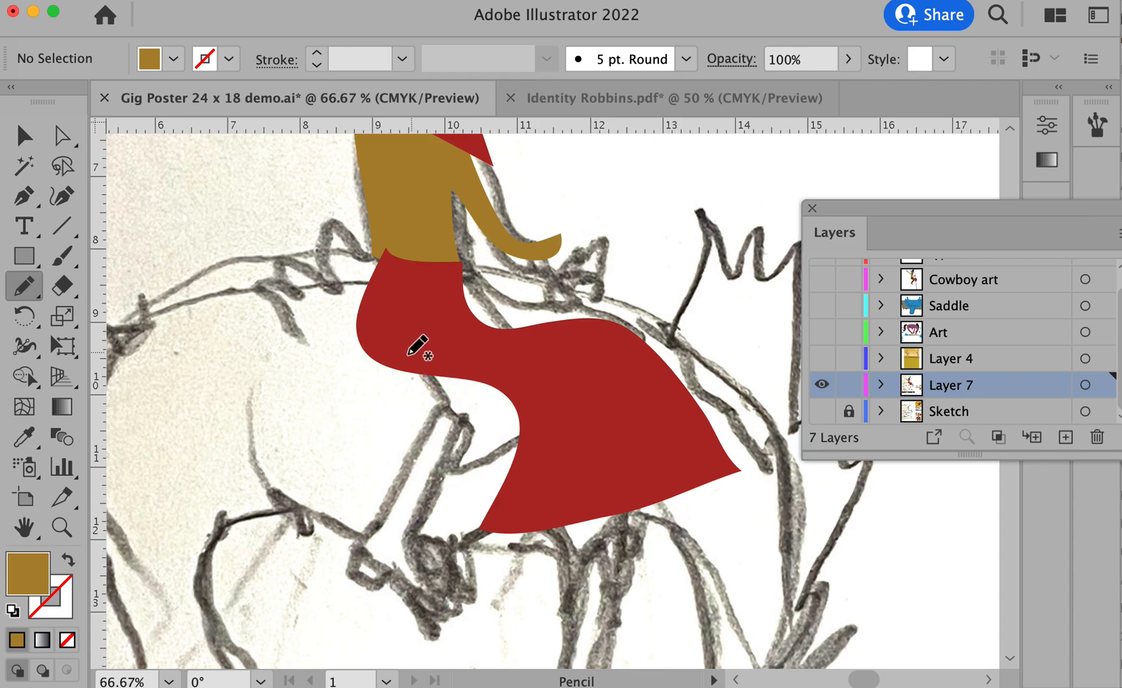
{"action": "left_click", "coordinate": [435, 380], "text": "super"}
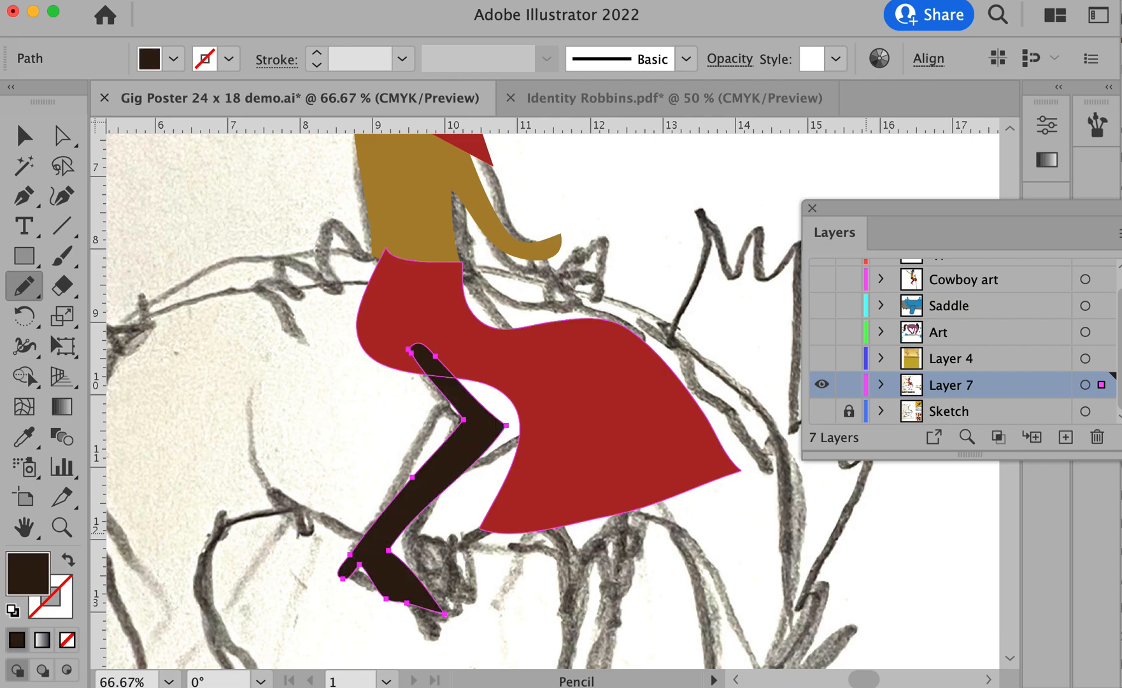
{"action": "left_click", "coordinate": [216, 358], "text": "super"}
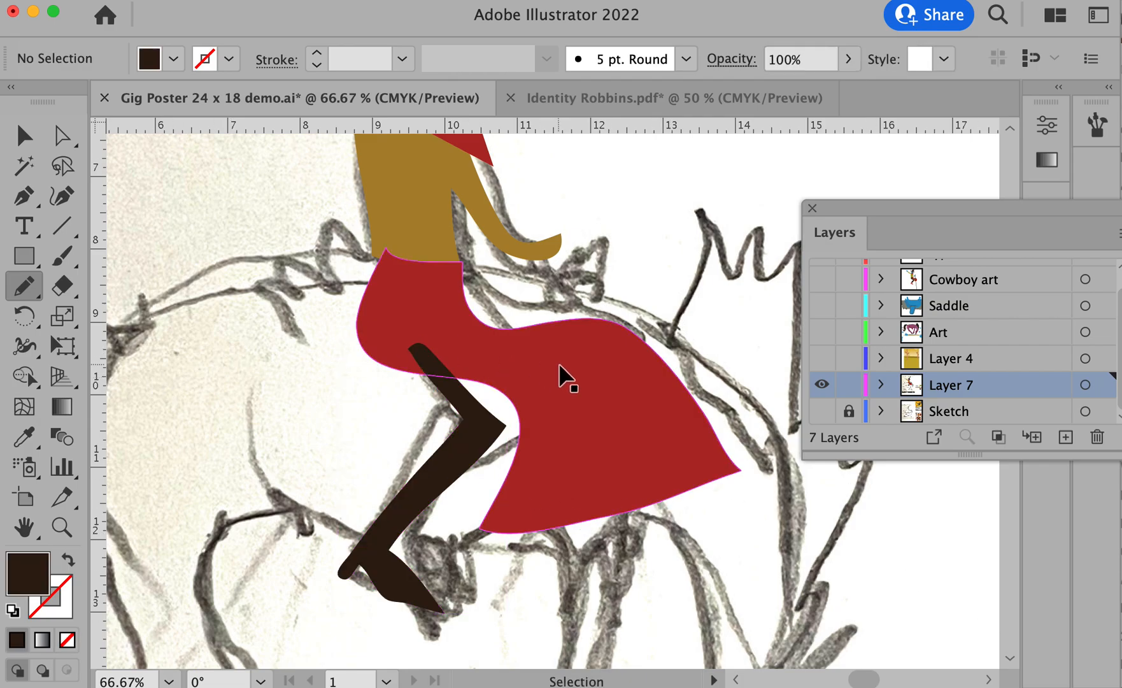
- Bring the red upper leg to the front so it covers the top of the dark brown leg
{"action": "left_click", "coordinate": [560, 375], "text": "super"}
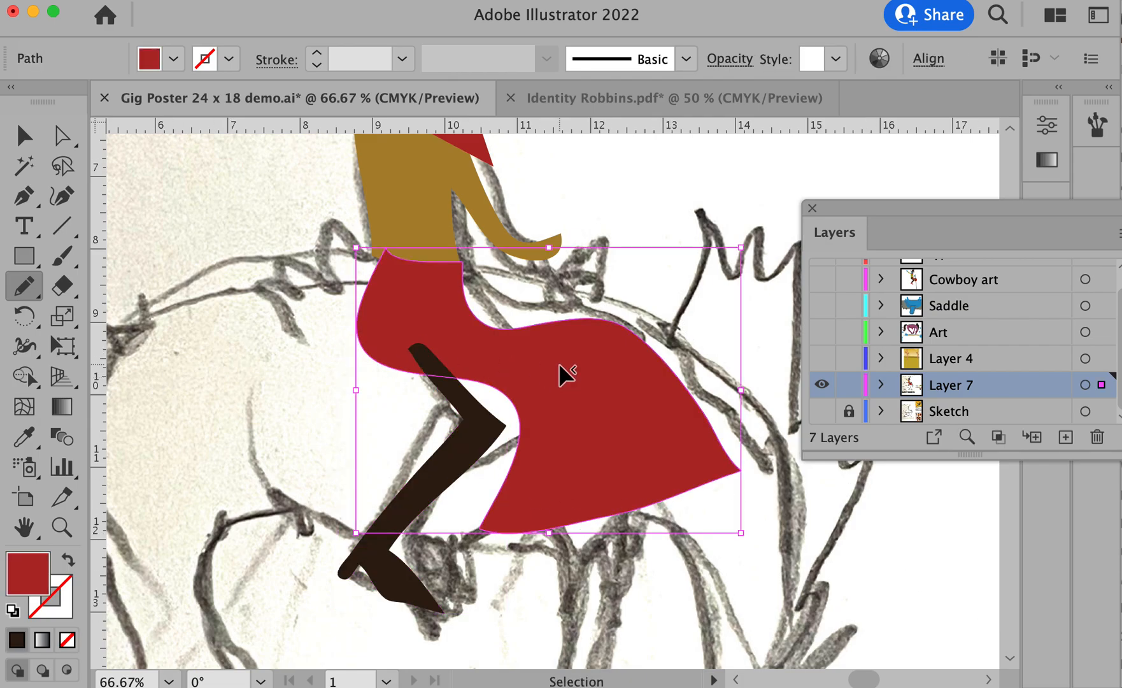
{"action": "key", "text": "super+shift+bracketright"}
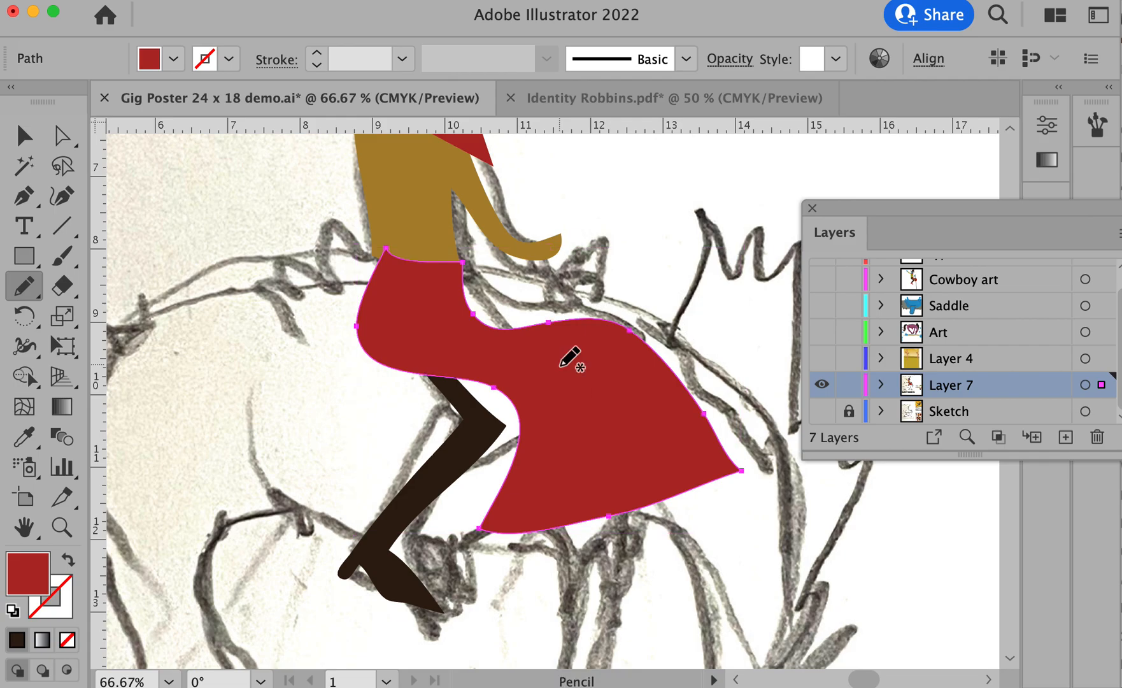
{"action": "right_click", "coordinate": [559, 366]}
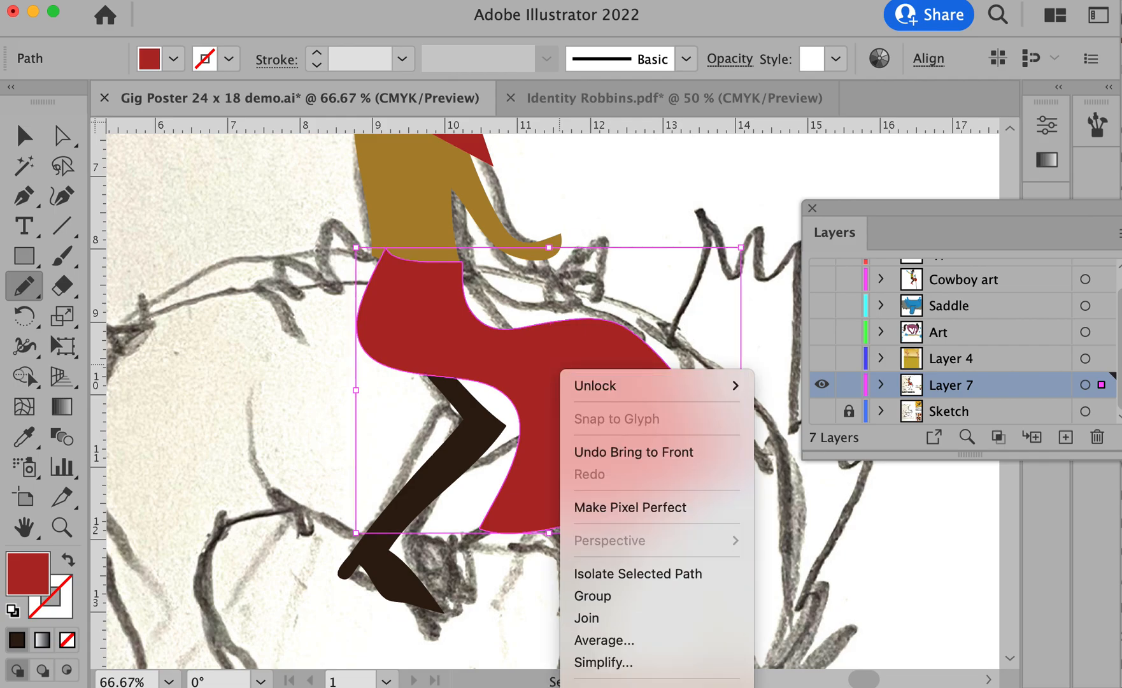
{"action": "key", "text": "Escape"}
{"action": "left_click_drag", "start_coordinate": [501, 430], "coordinate": [425, 225]}
{"action": "right_click", "coordinate": [312, 144]}
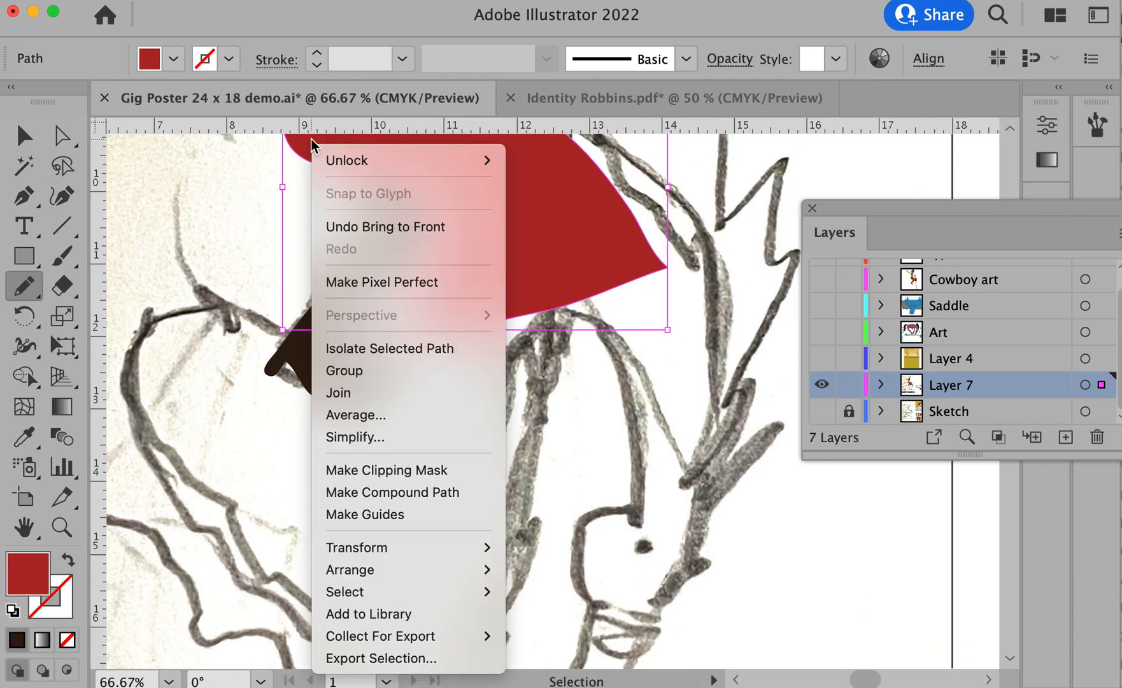
{"action": "mouse_move", "coordinate": [399, 572]}
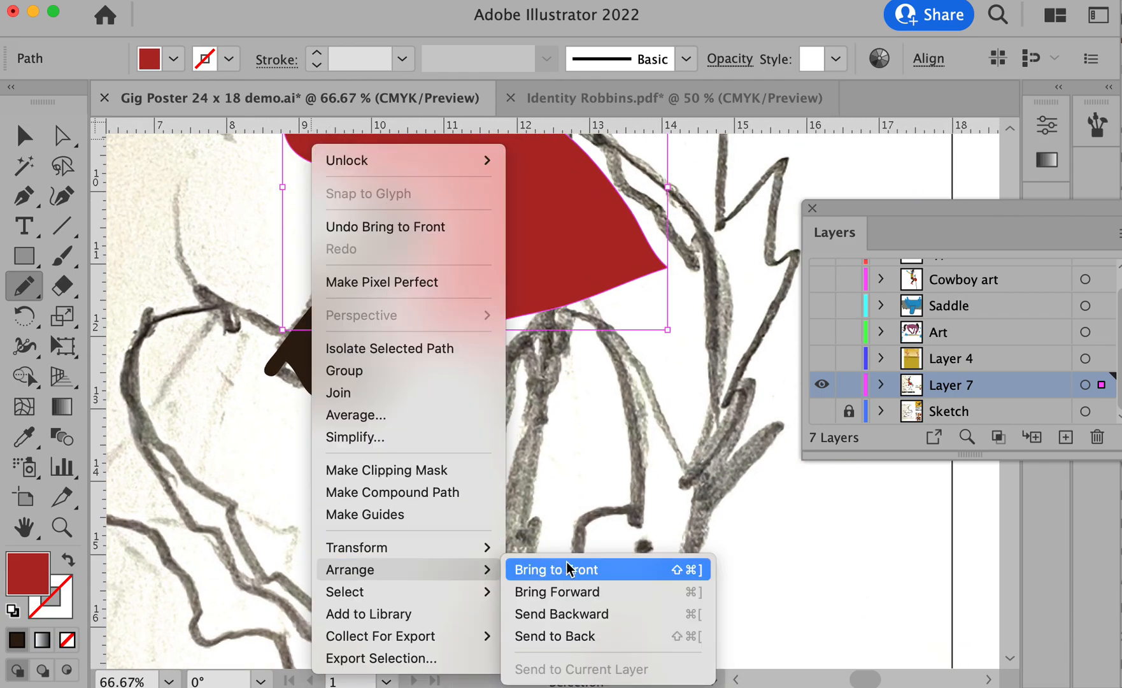
{"action": "left_click", "coordinate": [611, 574]}
{"action": "scroll", "coordinate": [610, 565], "scroll_direction": "up", "scroll_amount": 5}
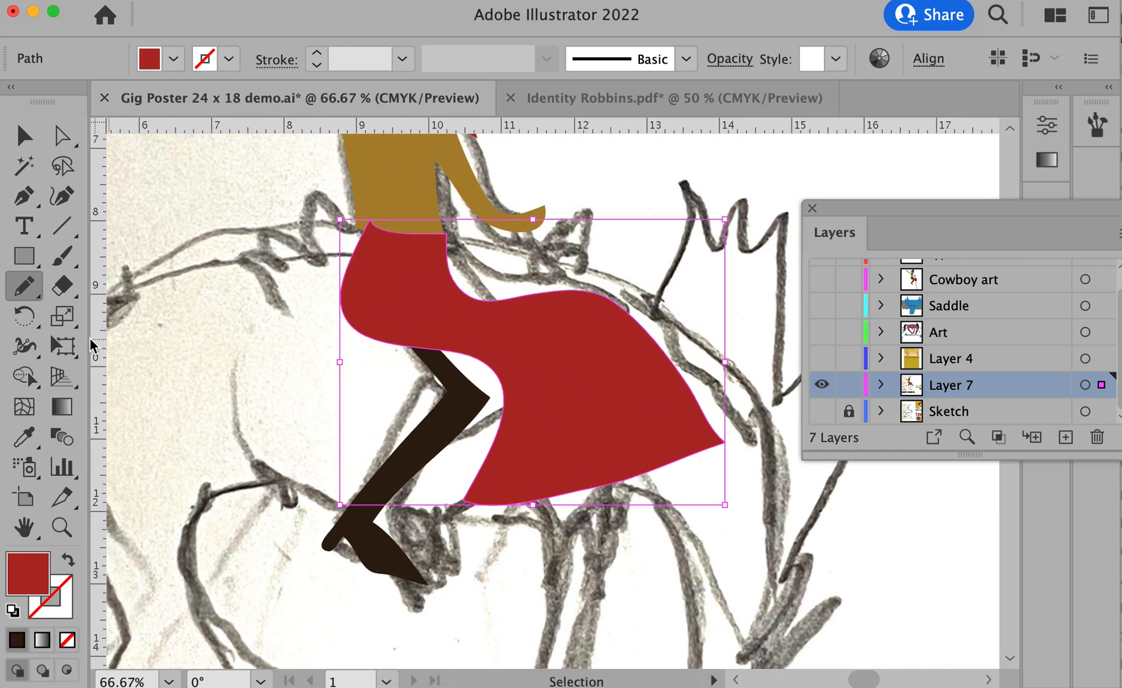
{"action": "left_click", "coordinate": [254, 375], "text": "super"}
- Draw a closed loop around the boot with the Pencil tool, crossing the lower leg with a notched top edge
{"action": "left_click", "coordinate": [484, 472], "text": "alt+super"}
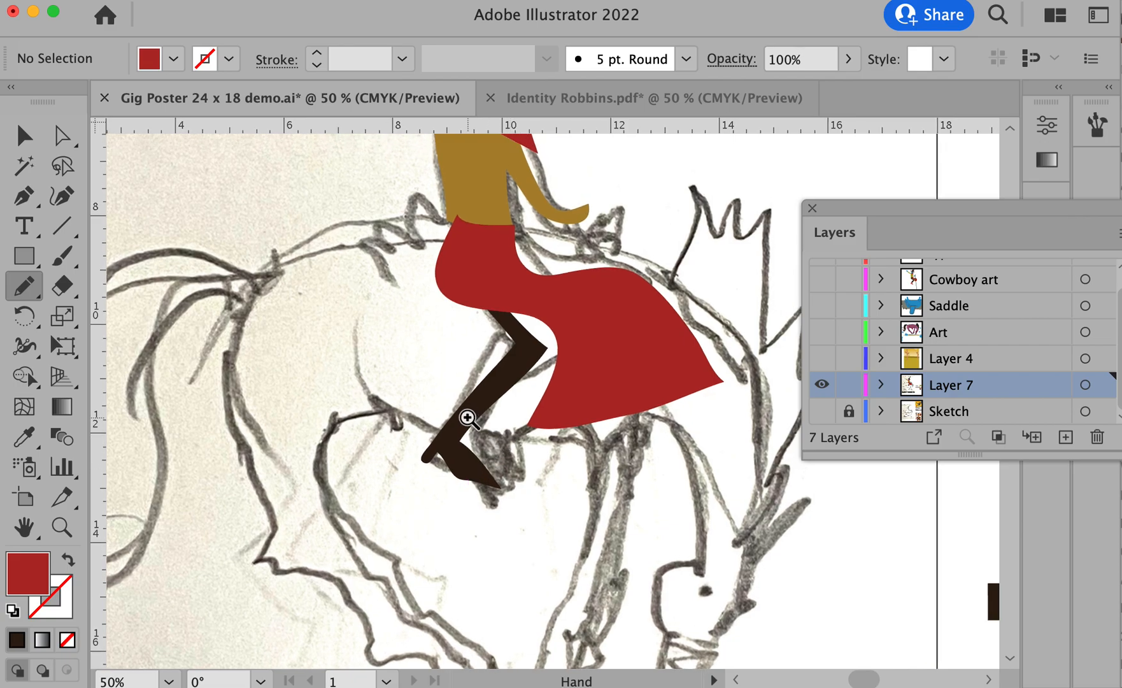
{"action": "left_click", "coordinate": [468, 420], "text": "super"}
{"action": "left_click", "coordinate": [503, 429], "text": "super"}
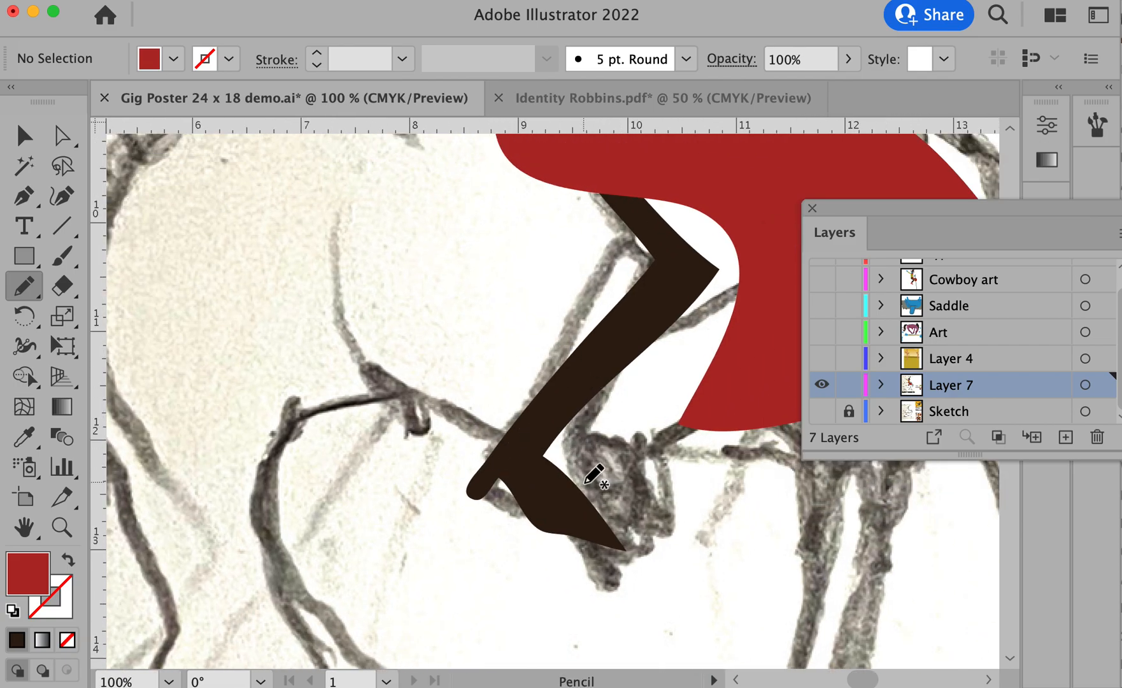
{"action": "mouse_move", "coordinate": [592, 420]}
{"action": "left_mouse_down"}
{"action": "mouse_move", "coordinate": [553, 412]}
{"action": "mouse_move", "coordinate": [545, 380]}
{"action": "mouse_move", "coordinate": [513, 383]}
{"action": "mouse_move", "coordinate": [467, 443]}
{"action": "mouse_move", "coordinate": [452, 499]}
{"action": "mouse_move", "coordinate": [483, 550]}
{"action": "mouse_move", "coordinate": [561, 574]}
{"action": "mouse_move", "coordinate": [645, 574]}
{"action": "mouse_move", "coordinate": [654, 511]}
{"action": "mouse_move", "coordinate": [627, 460]}
{"action": "mouse_move", "coordinate": [589, 420]}
{"action": "left_mouse_up"}
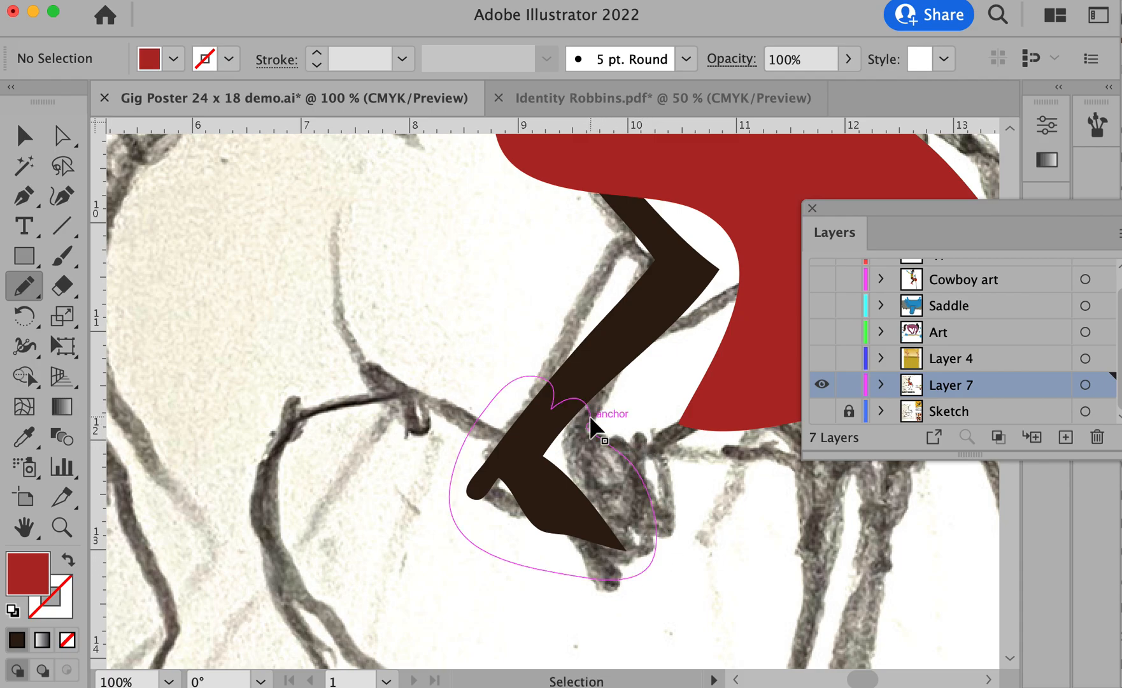
- Select the loop and the bent lower leg and remove the loop's area outside the leg with the Shape Builder, leaving a separate boot shape
{"action": "left_click", "coordinate": [566, 400], "text": "super"}
{"action": "left_click", "coordinate": [597, 363], "text": "shift+super"}
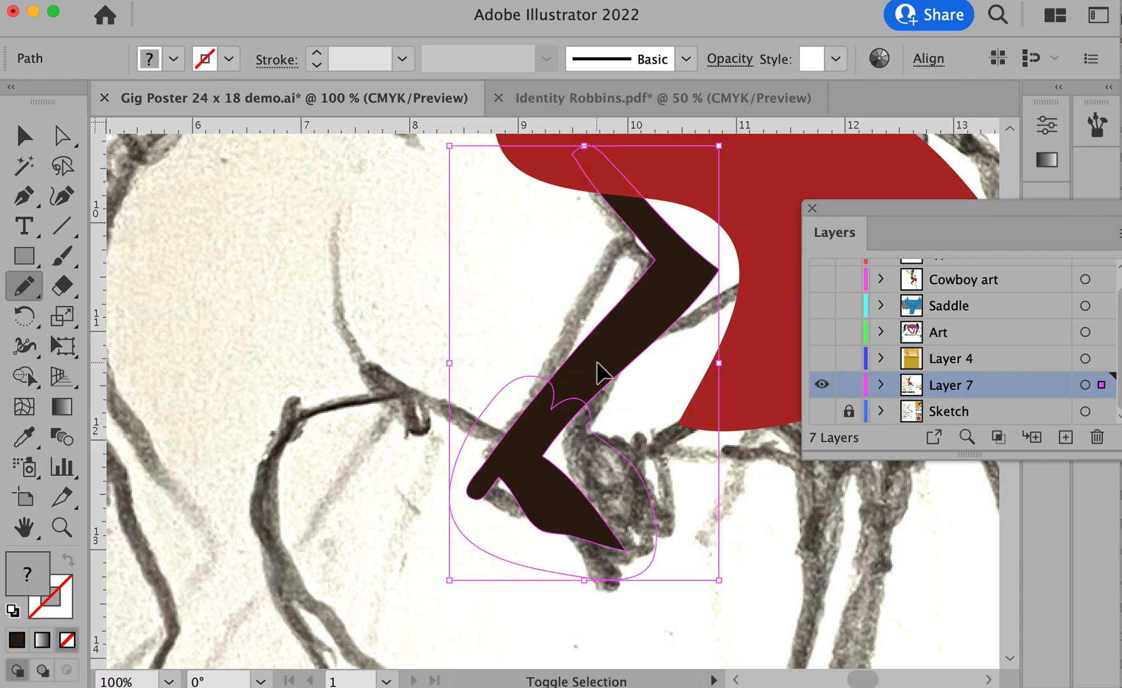
{"action": "left_click", "coordinate": [24, 372]}
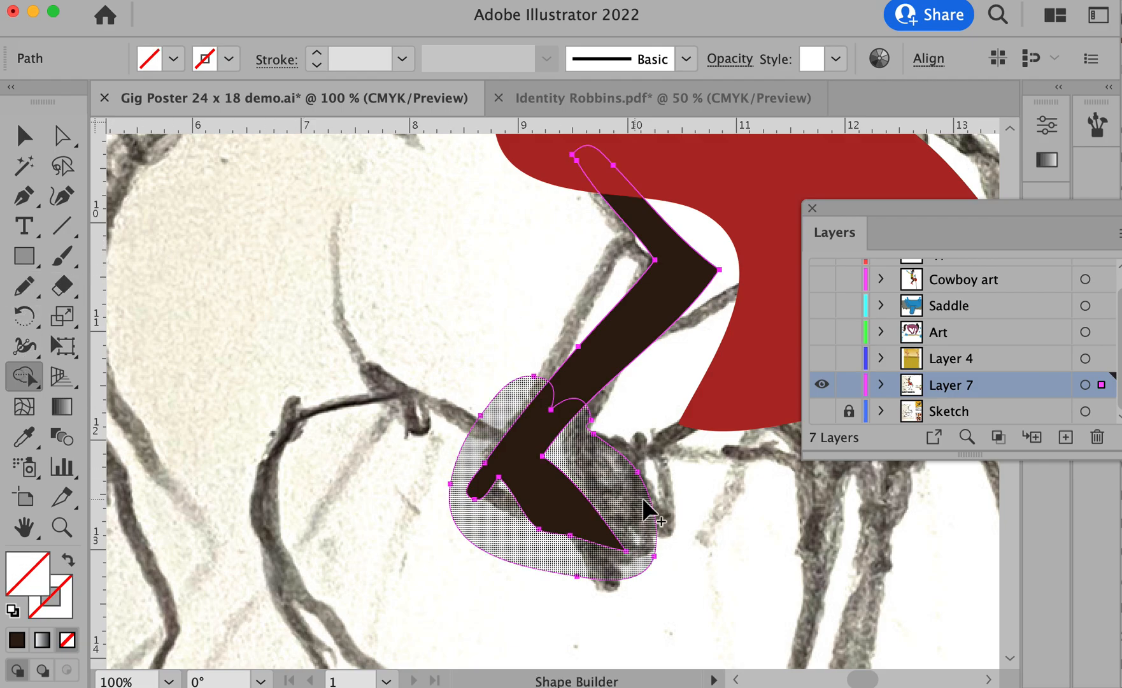
{"action": "left_click", "coordinate": [613, 479], "text": "alt"}
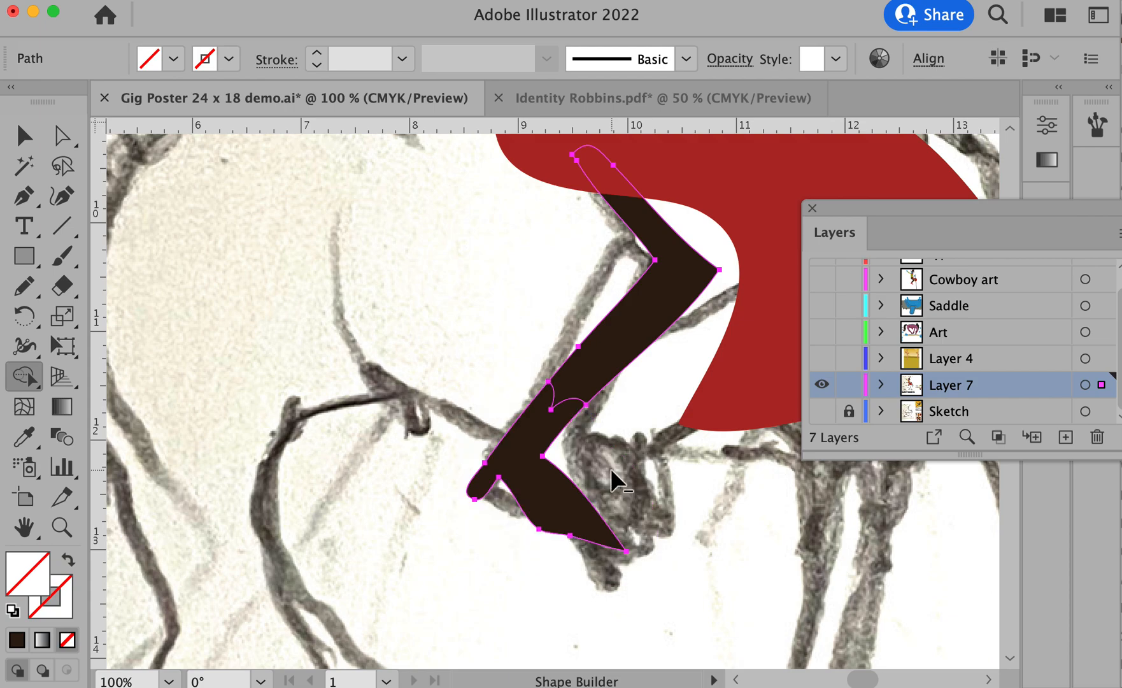
{"action": "left_click", "coordinate": [514, 468], "text": "super"}
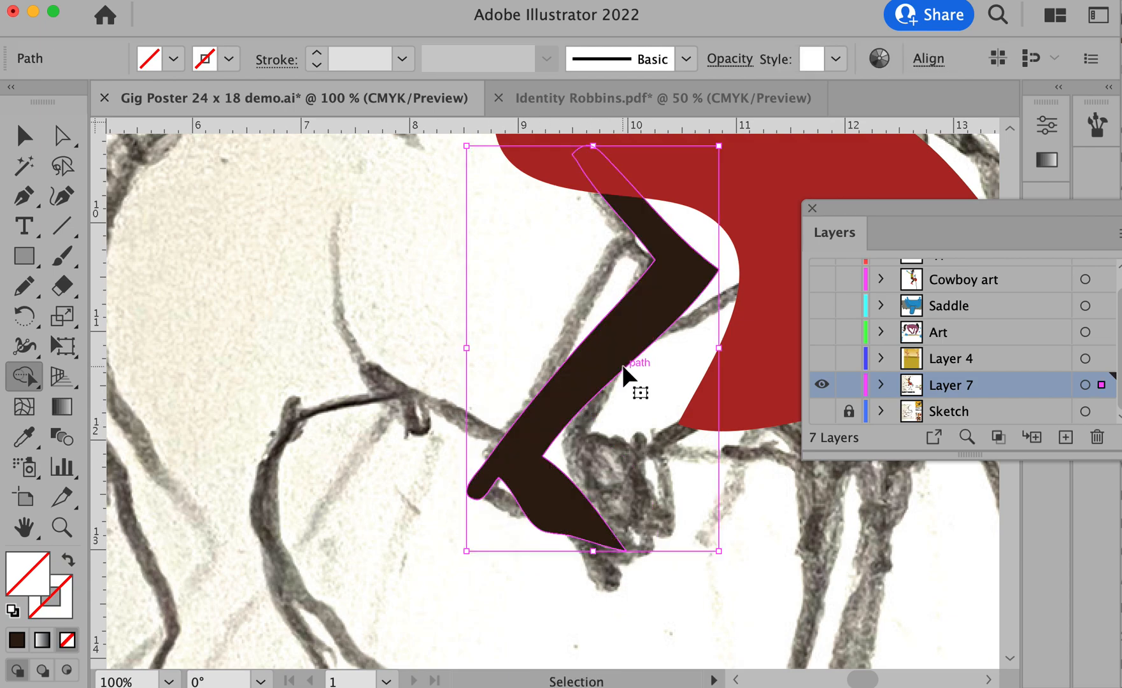
{"action": "key", "text": "v"}
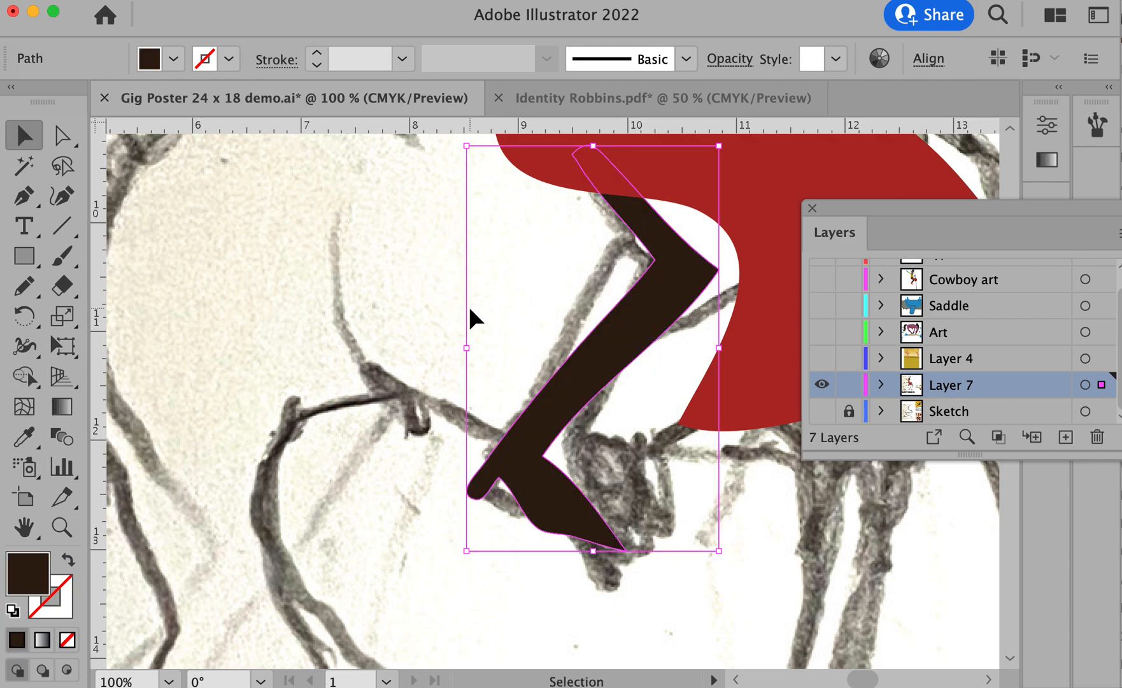
{"action": "left_click", "coordinate": [469, 305]}
{"action": "left_click", "coordinate": [661, 260]}
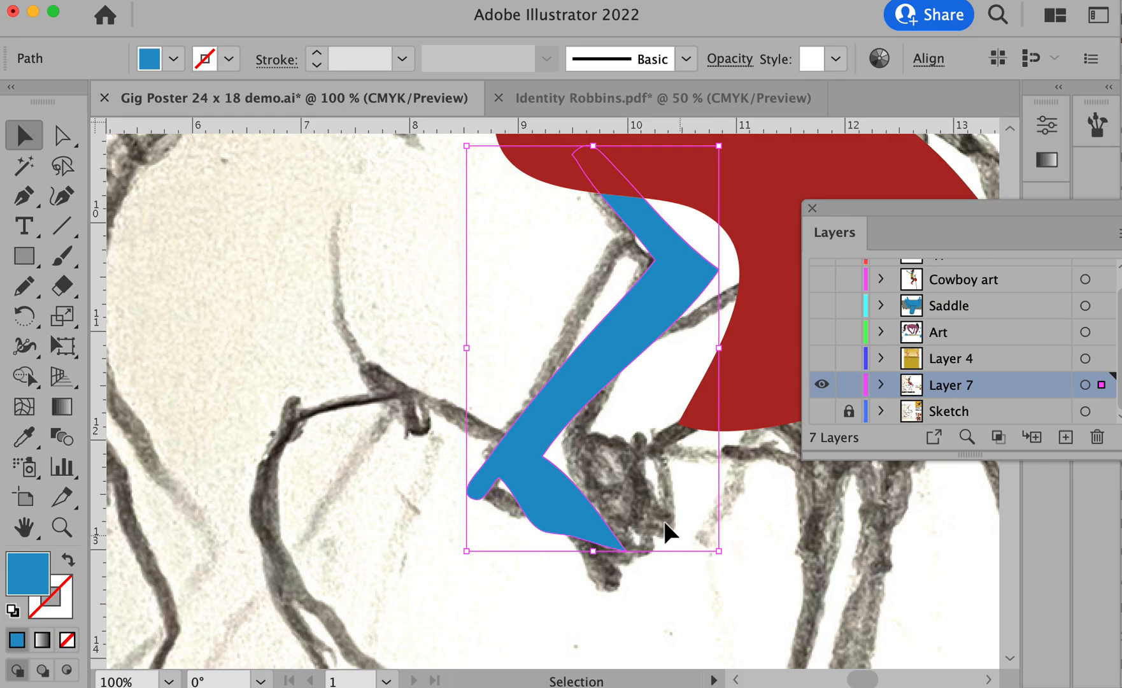
{"action": "left_click", "coordinate": [375, 447]}
{"action": "key", "text": "super+z"}
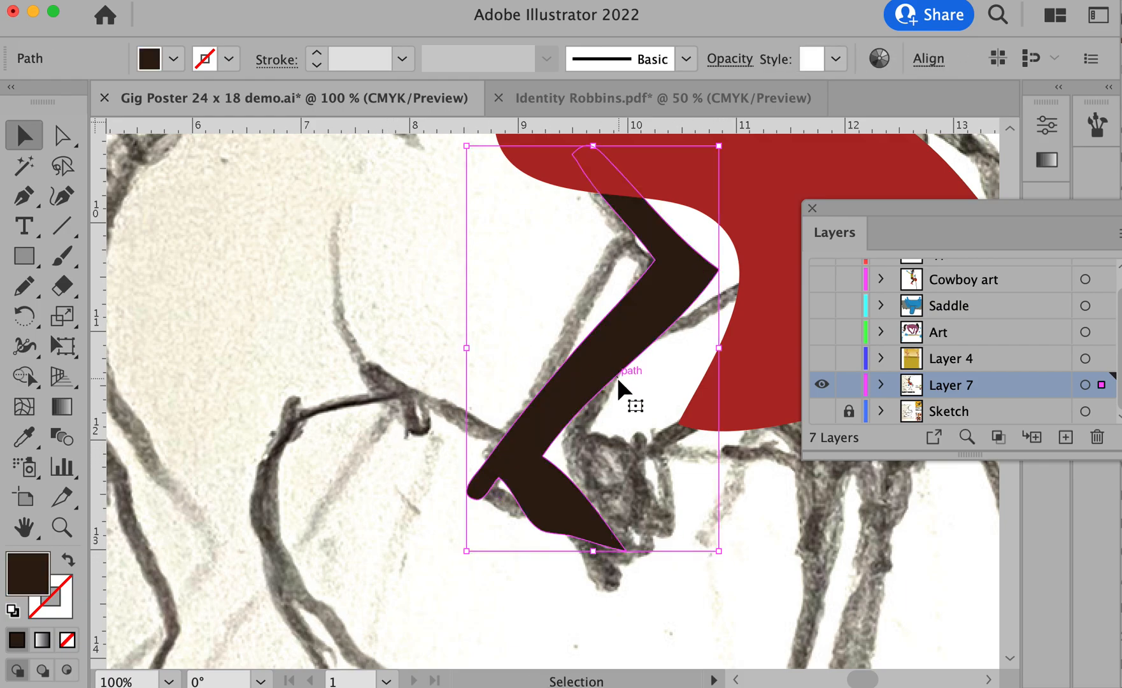
- Fill the boot shape reddish brown and the lower leg above it blue
{"action": "left_click", "coordinate": [566, 401]}
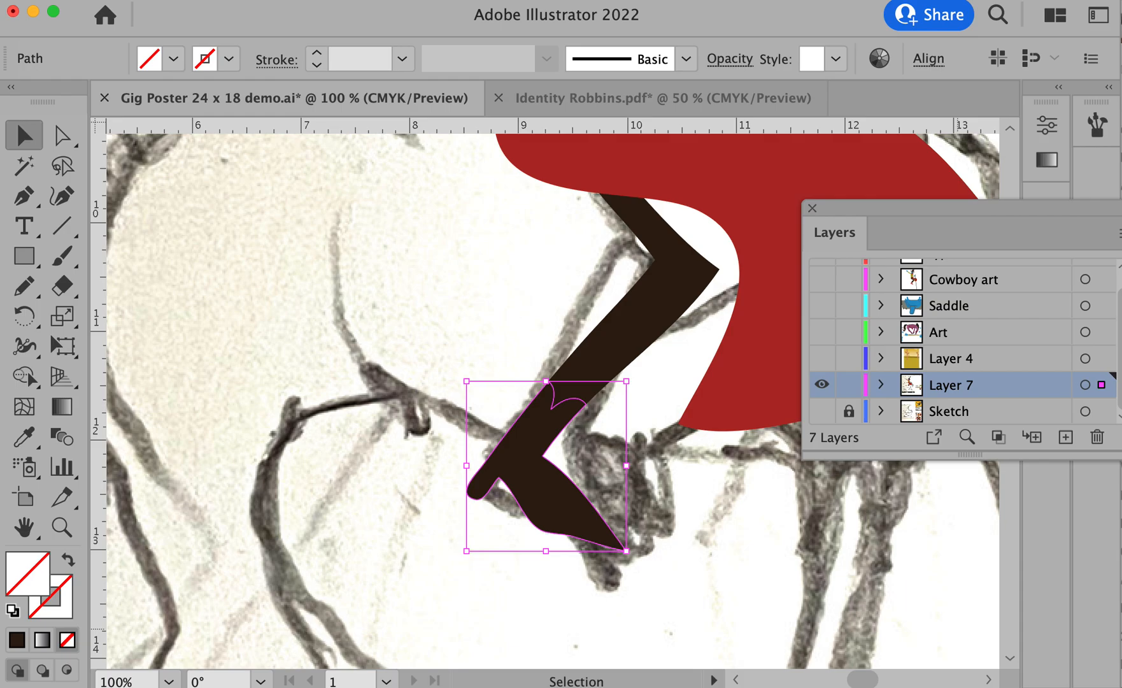
{"action": "left_click", "coordinate": [650, 349]}
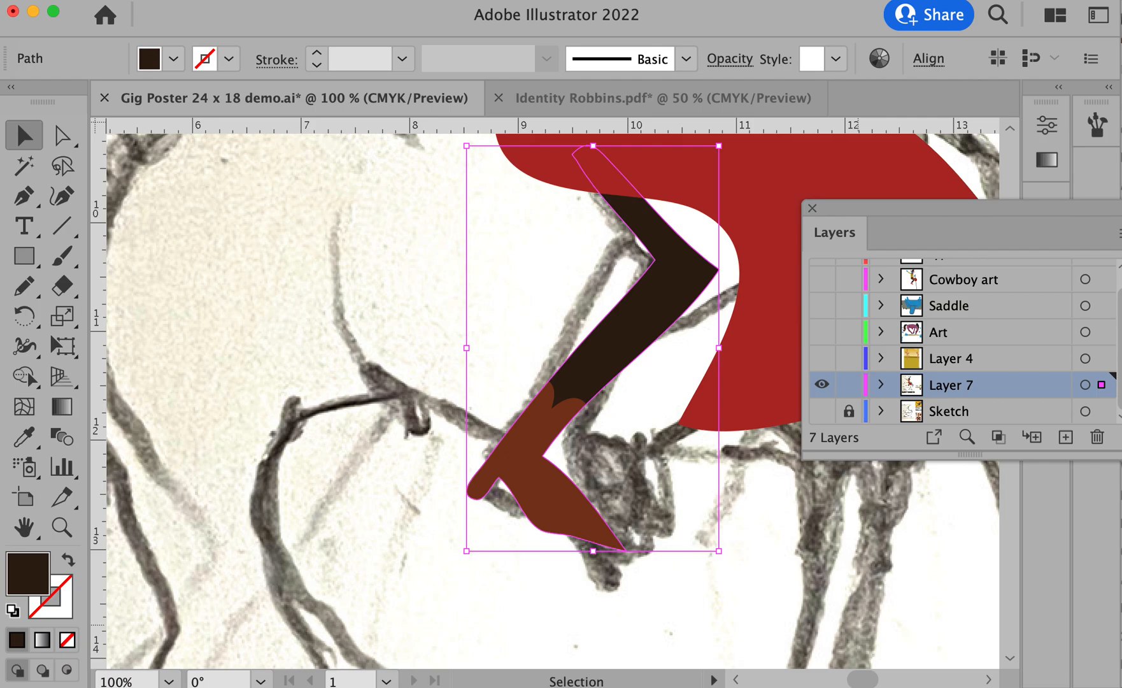
{"action": "left_click", "coordinate": [261, 358]}
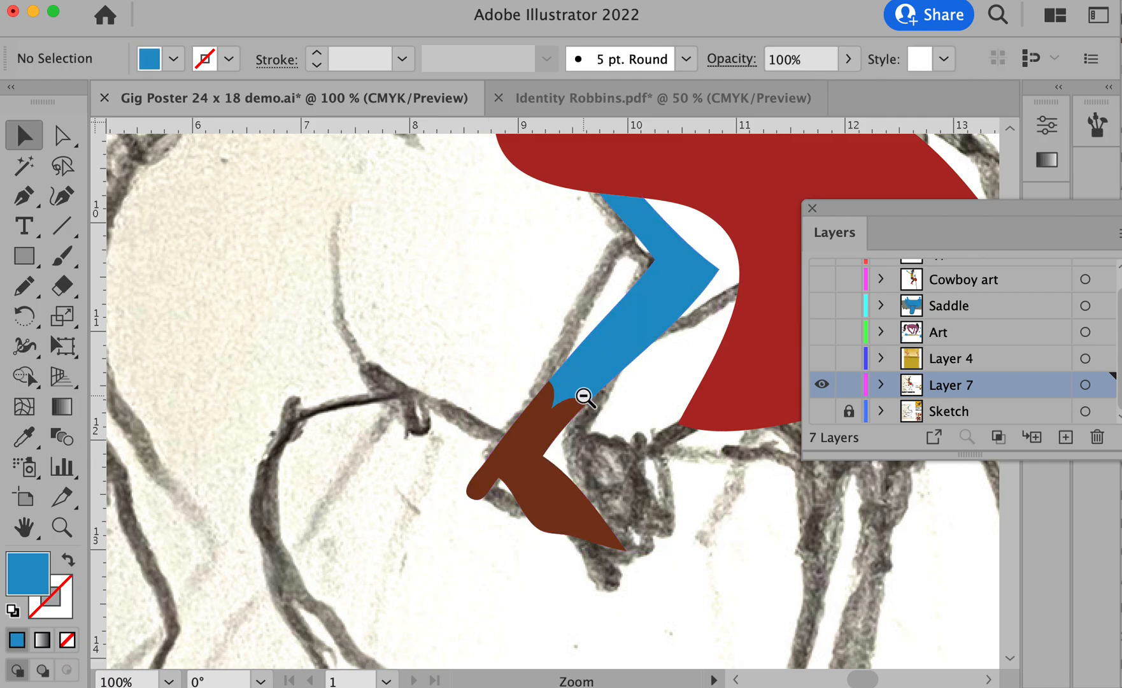
- Add a new empty layer directly below Layer 7 and above the Sketch layer
{"action": "left_click", "coordinate": [585, 398], "text": "alt+super"}
{"action": "left_click", "coordinate": [584, 398], "text": "alt+super"}
{"action": "left_click", "coordinate": [584, 396], "text": "alt+super"}
{"action": "left_click", "coordinate": [585, 396], "text": "alt+super"}
{"action": "left_click_drag", "start_coordinate": [582, 368], "coordinate": [544, 416]}
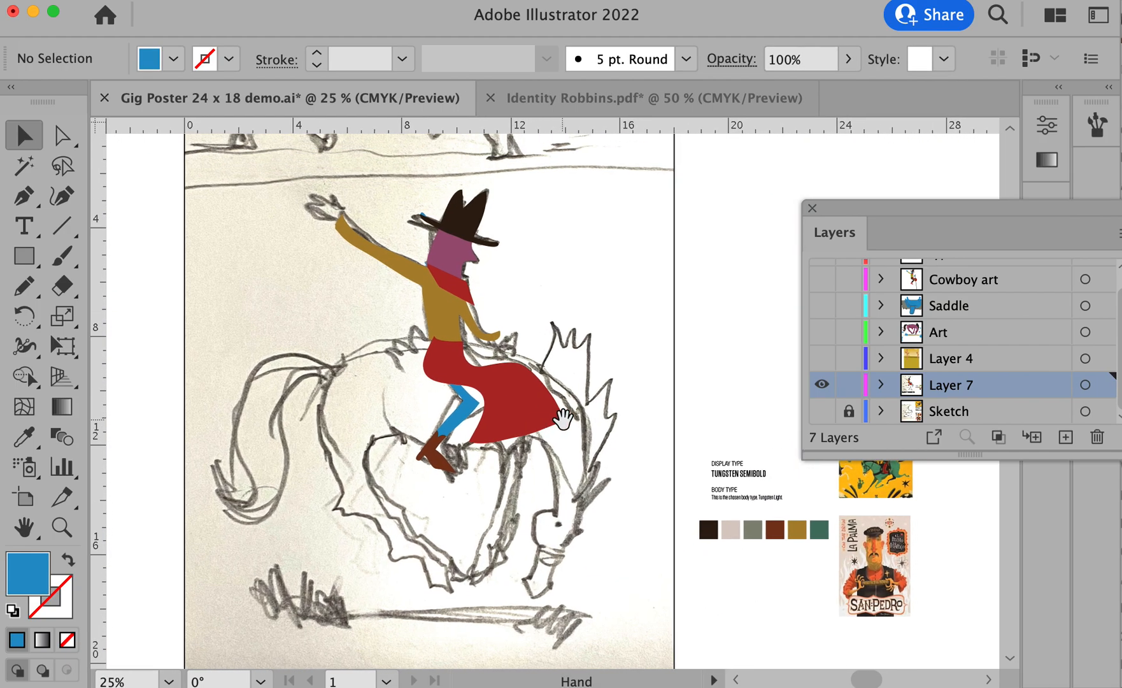
{"action": "left_click_drag", "start_coordinate": [309, 259], "coordinate": [533, 485]}
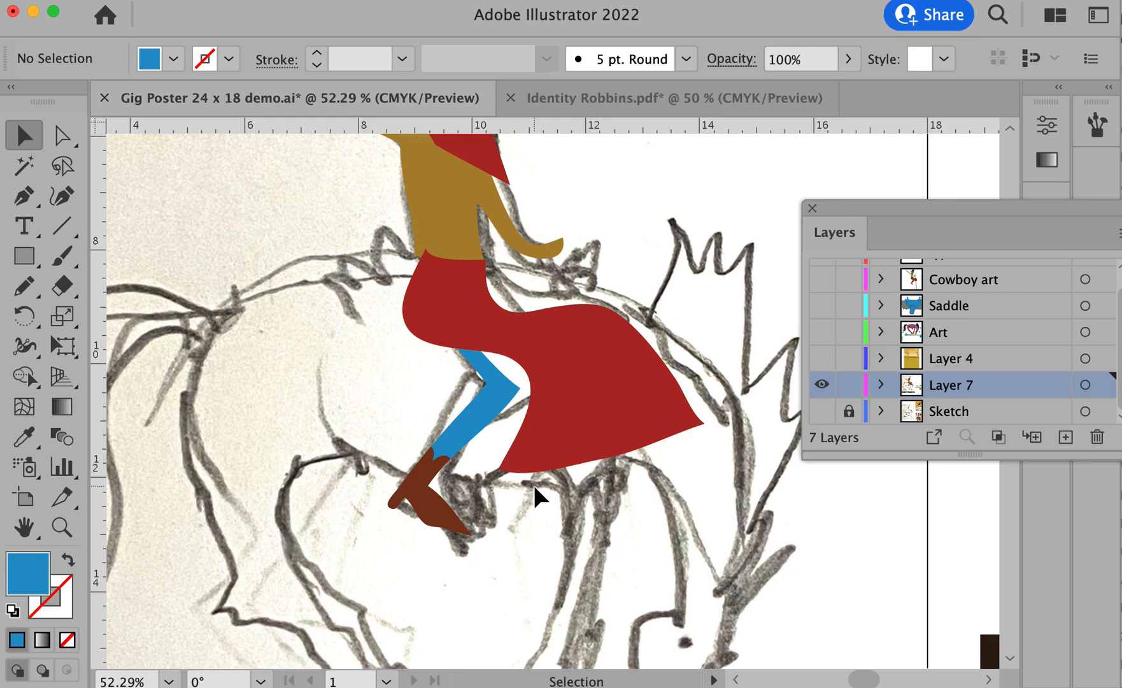
{"action": "left_click_drag", "start_coordinate": [513, 495], "coordinate": [521, 477]}
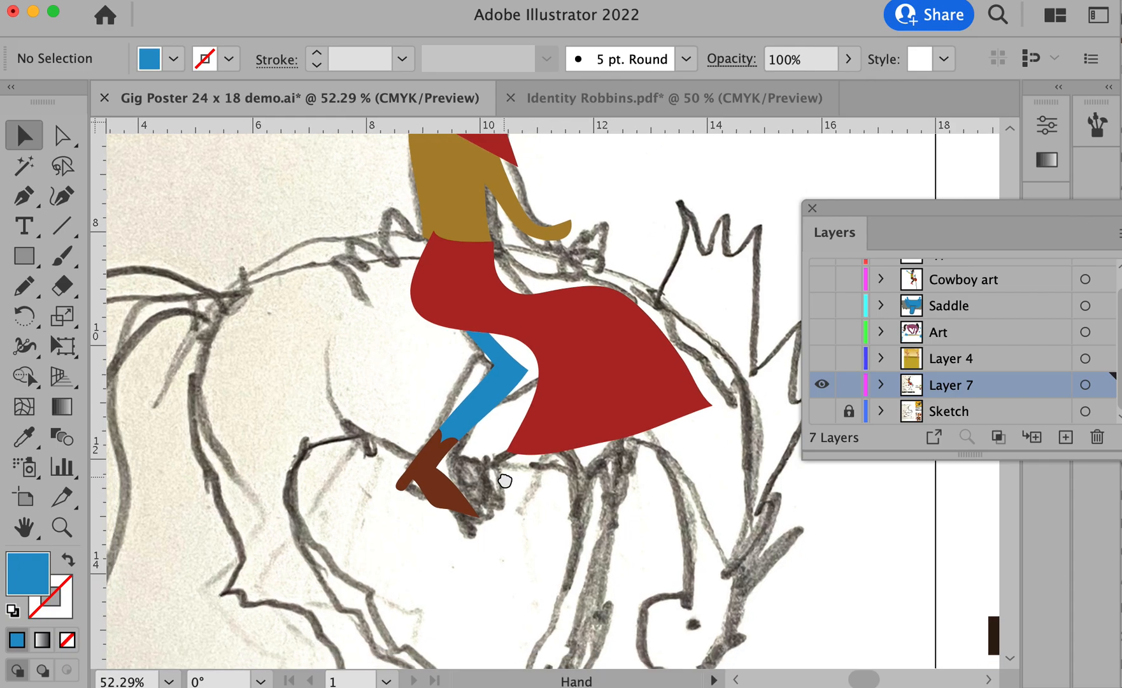
{"action": "left_click", "coordinate": [1066, 436]}
{"action": "mouse_move", "coordinate": [1020, 393]}
{"action": "left_mouse_down"}
{"action": "mouse_move", "coordinate": [1021, 416]}
{"action": "mouse_move", "coordinate": [1022, 384]}
{"action": "mouse_move", "coordinate": [1020, 401]}
{"action": "left_mouse_up"}
- Toggle the visibility of Layer 7 to check its artwork, and add another empty layer directly above Layer 8
{"action": "left_click", "coordinate": [822, 358]}
{"action": "left_click", "coordinate": [822, 357]}
{"action": "left_click", "coordinate": [822, 358]}
{"action": "left_click", "coordinate": [822, 358]}
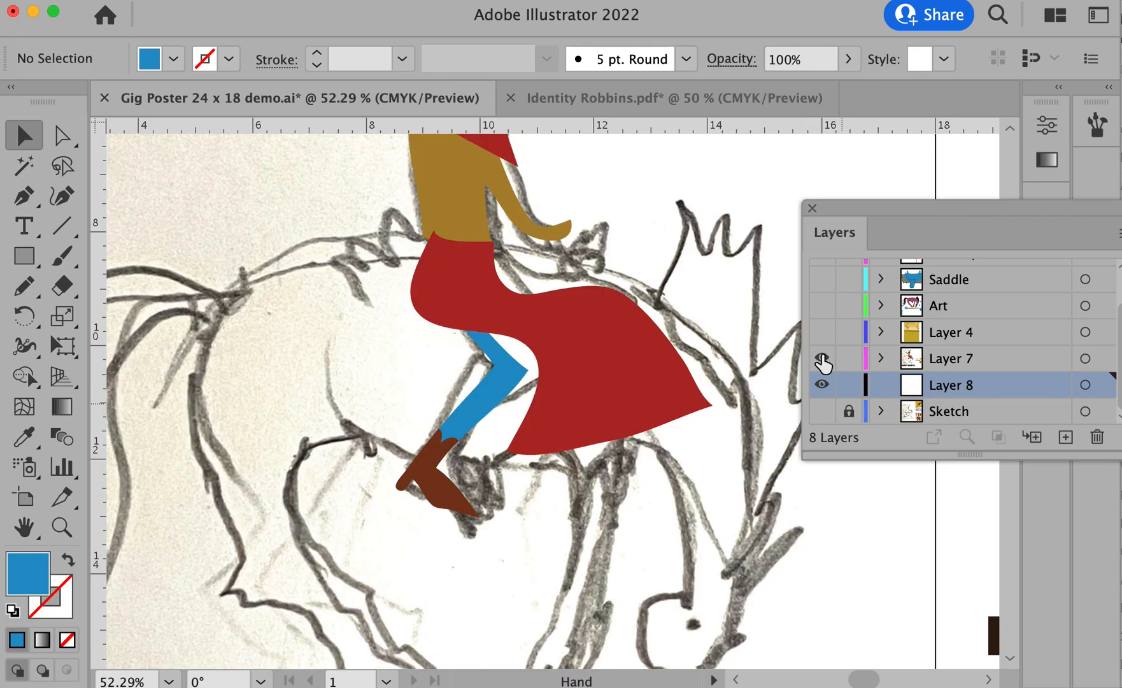
{"action": "left_click", "coordinate": [541, 348], "text": "alt+super"}
{"action": "left_click_drag", "start_coordinate": [548, 346], "coordinate": [565, 334]}
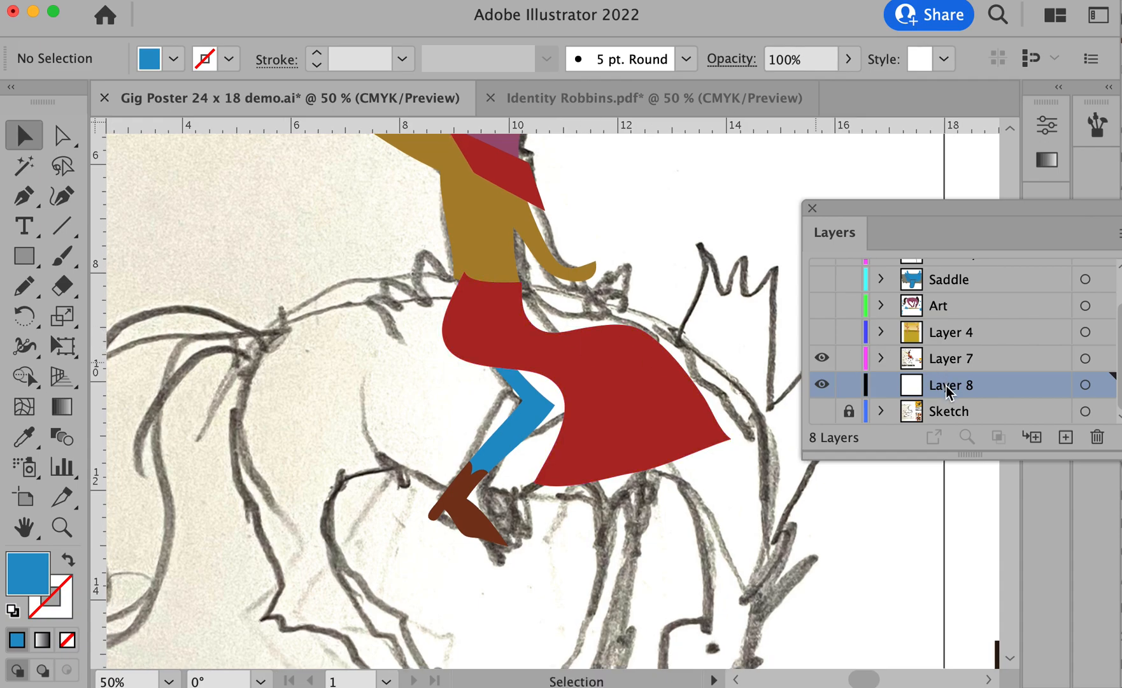
{"action": "left_click", "coordinate": [1061, 446]}
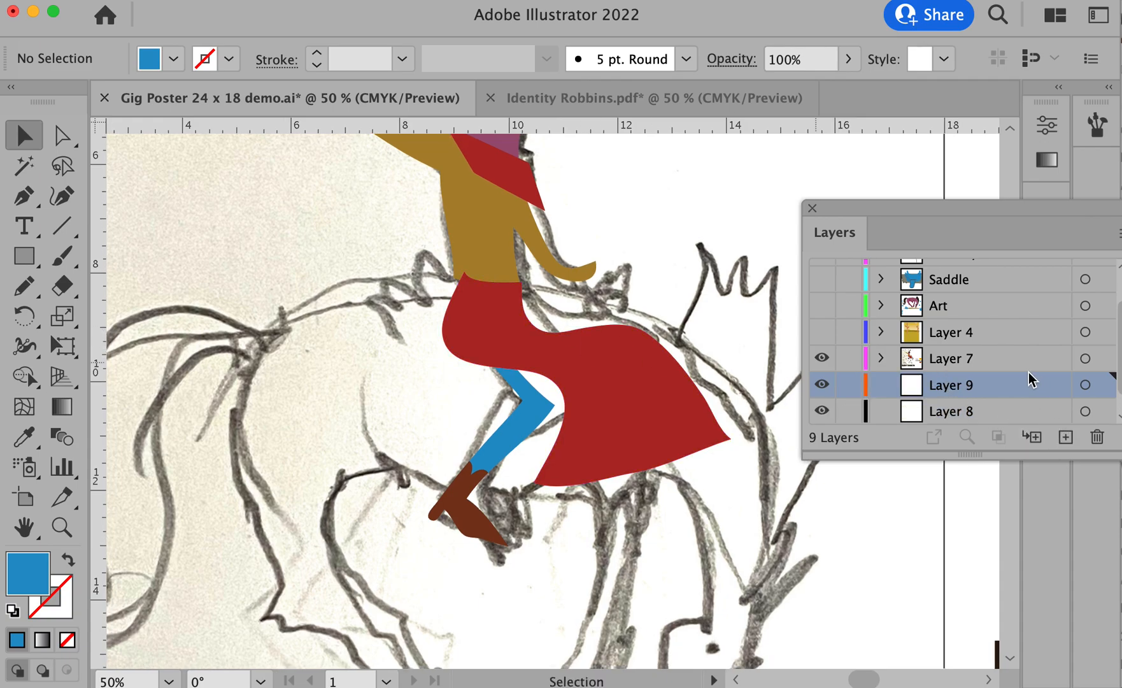
{"action": "scroll", "coordinate": [1029, 379], "scroll_direction": "down", "scroll_amount": 1}
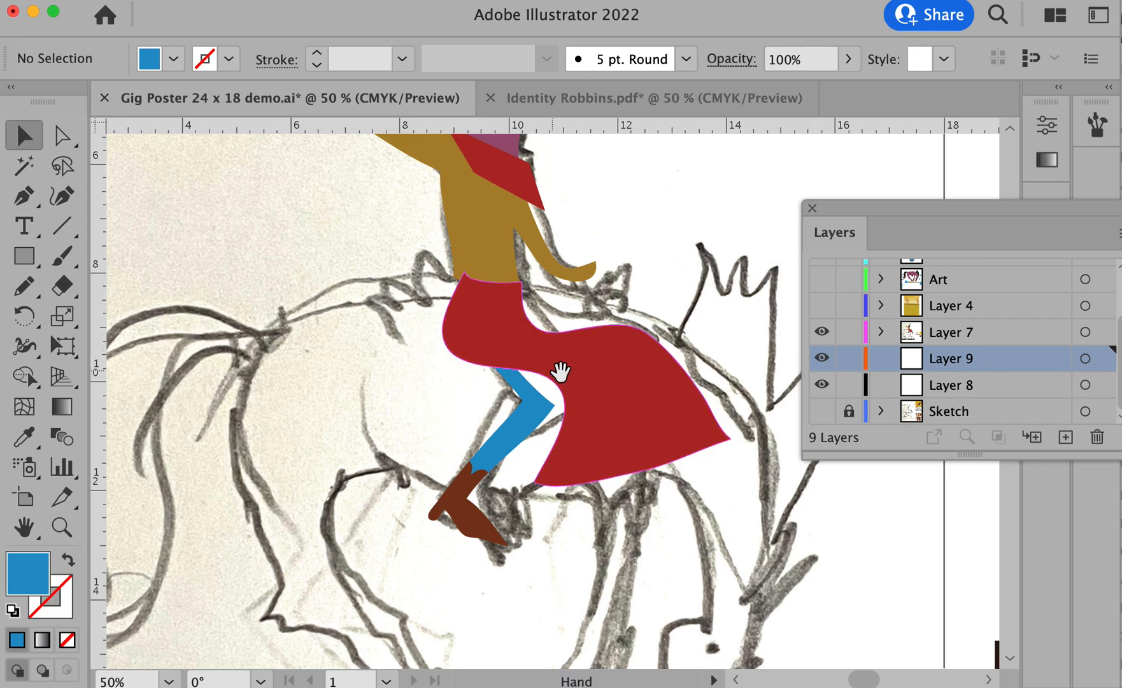
- Unlock all locked objects in the poster document
{"action": "left_click", "coordinate": [563, 373], "text": "alt+super"}
{"action": "left_click", "coordinate": [563, 373], "text": "alt+super"}
{"action": "key", "text": "alt+super+2"}
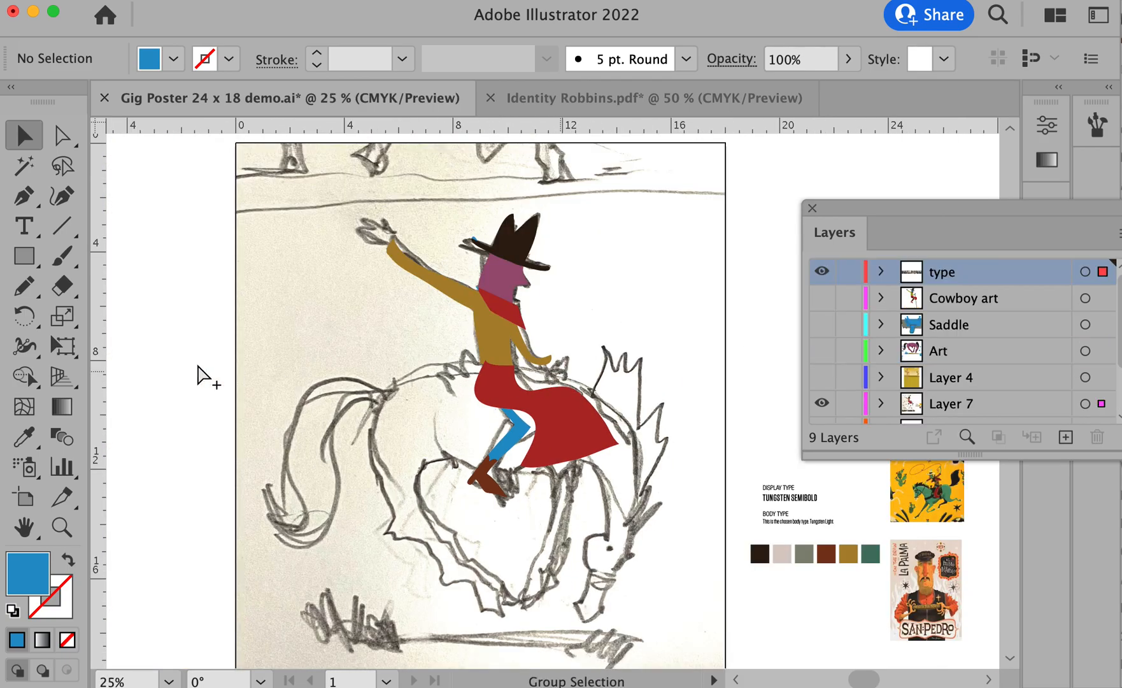
- Move the linked sketch image from Layer 7 to Layer 8 and lock Layer 8
{"action": "left_click", "coordinate": [355, 324]}
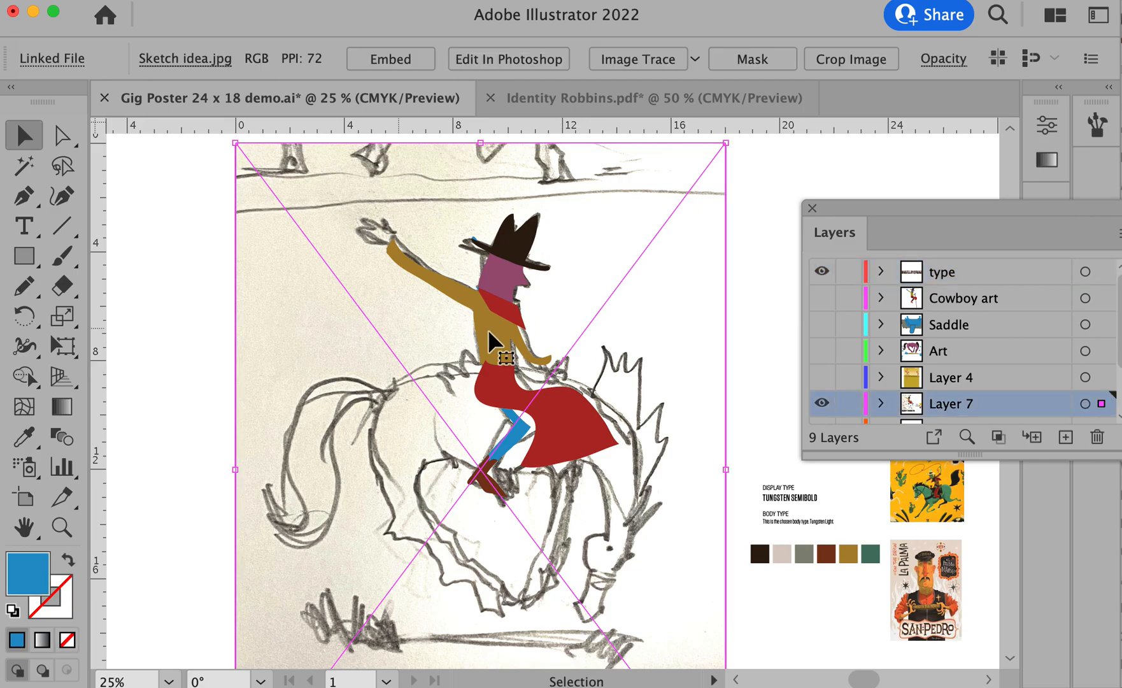
{"action": "scroll", "coordinate": [1068, 372], "scroll_direction": "down", "scroll_amount": 3}
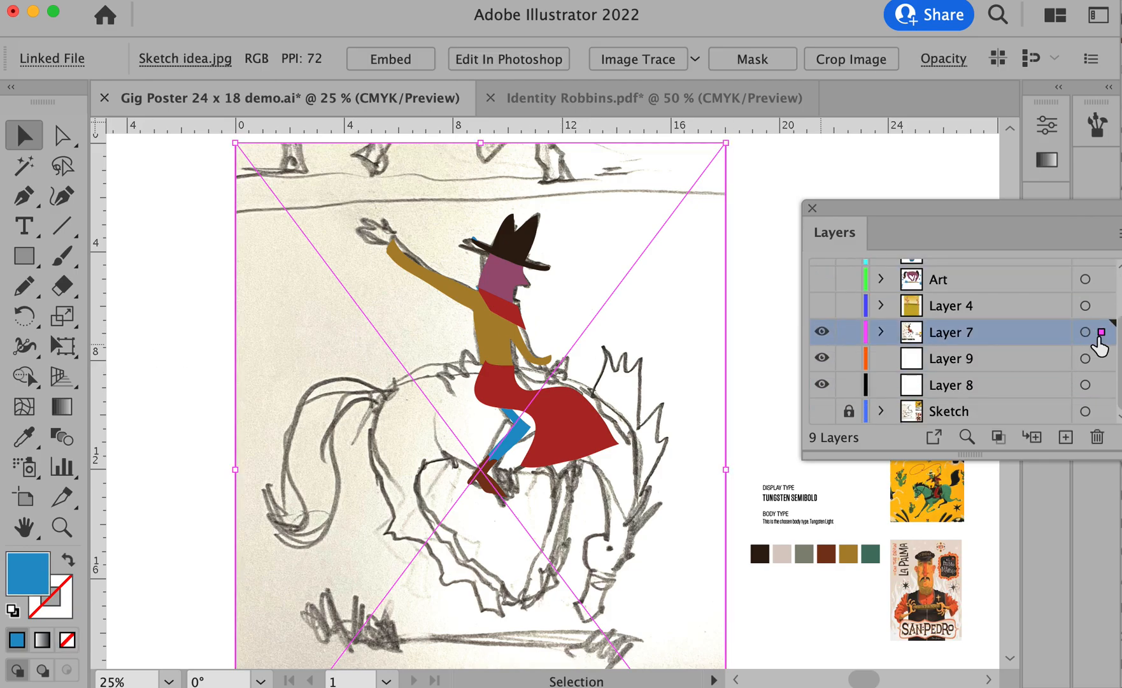
{"action": "left_click_drag", "start_coordinate": [1100, 344], "coordinate": [1100, 394]}
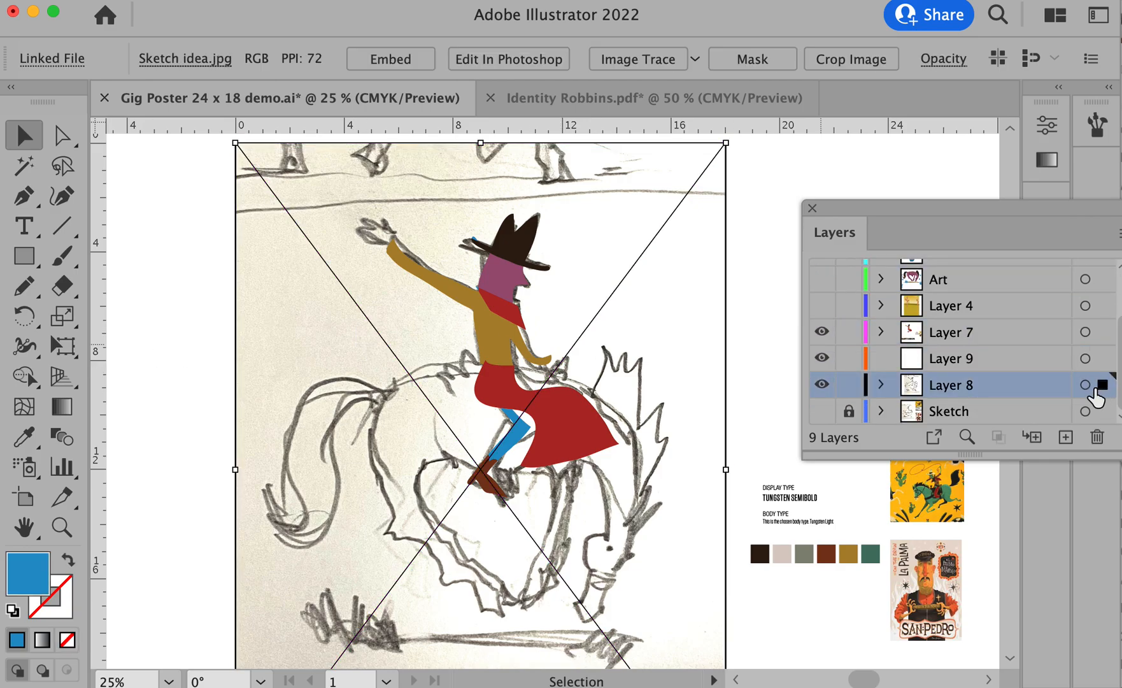
{"action": "left_click", "coordinate": [848, 384]}
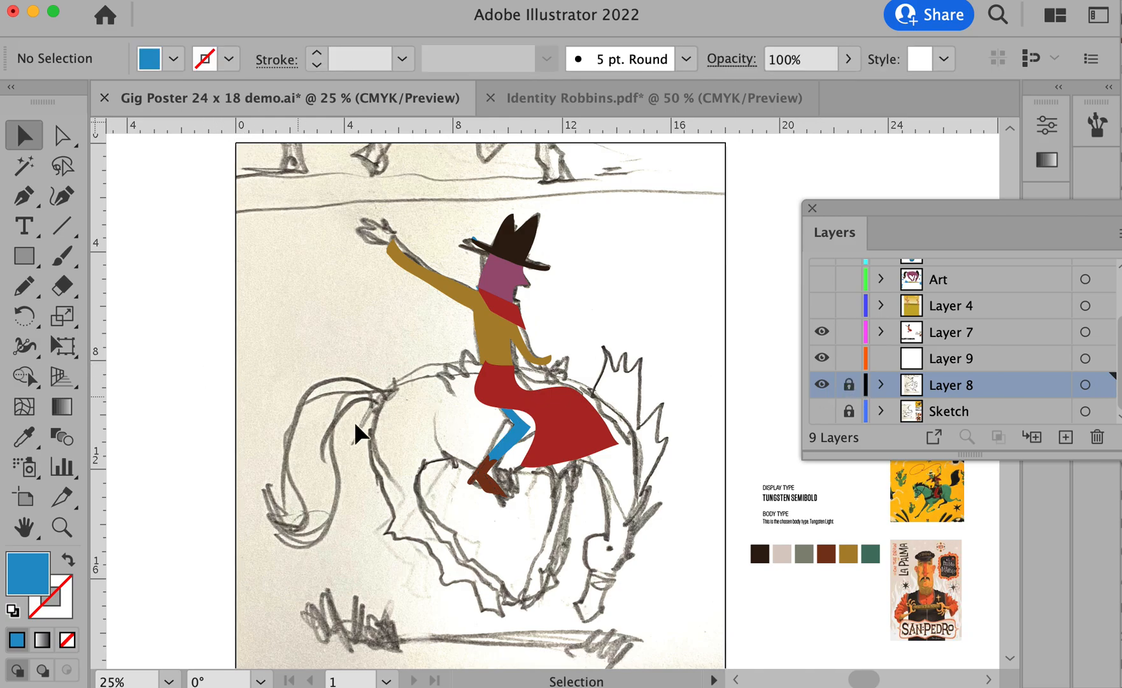
- On Layer 9, trace the horse's body, legs and head as one closed shape with the Pencil tool, starting under the red upper leg
{"action": "left_click", "coordinate": [426, 451], "text": "super"}
{"action": "left_click_drag", "start_coordinate": [478, 427], "coordinate": [319, 389]}
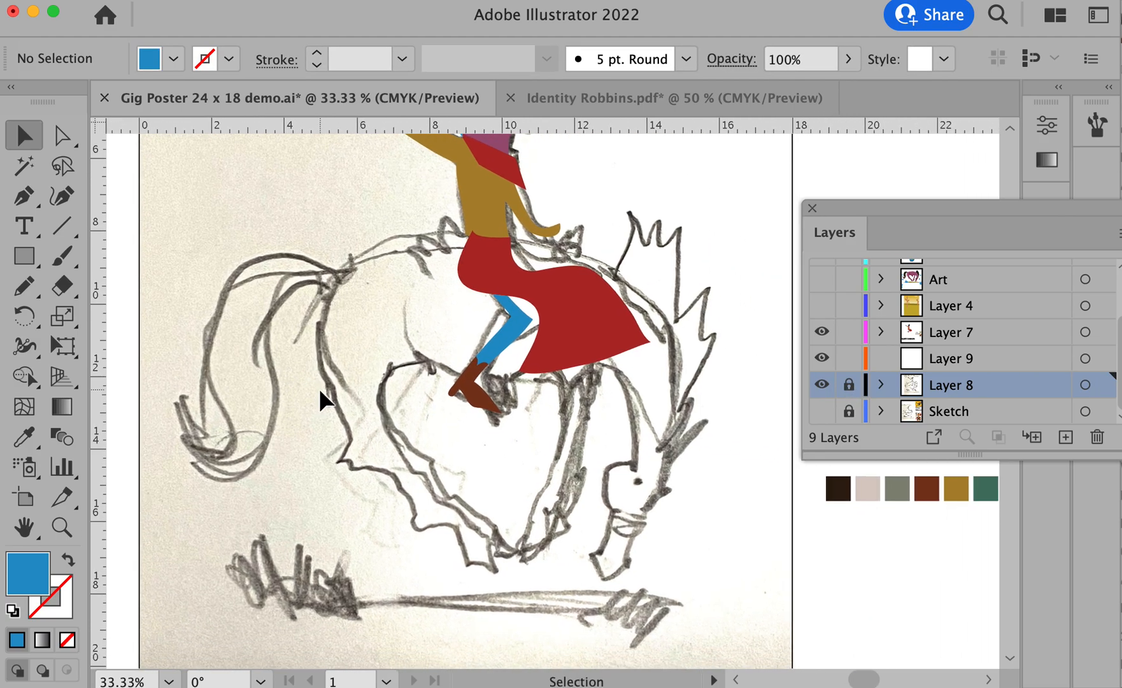
{"action": "key", "text": "l"}
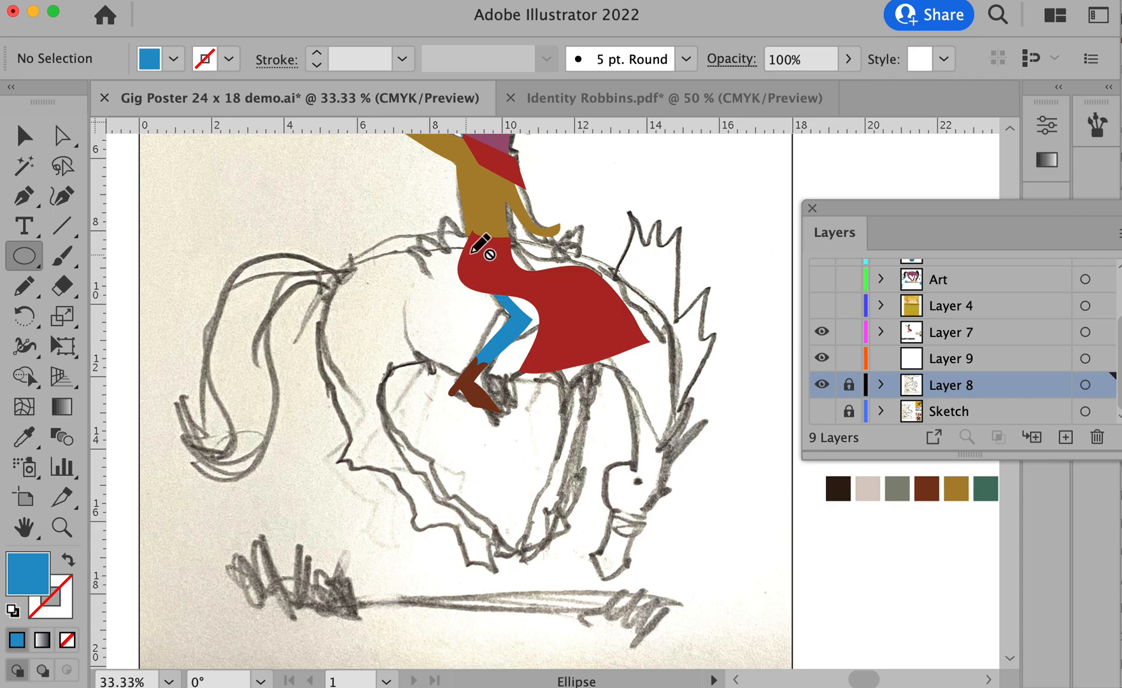
{"action": "left_click", "coordinate": [948, 360]}
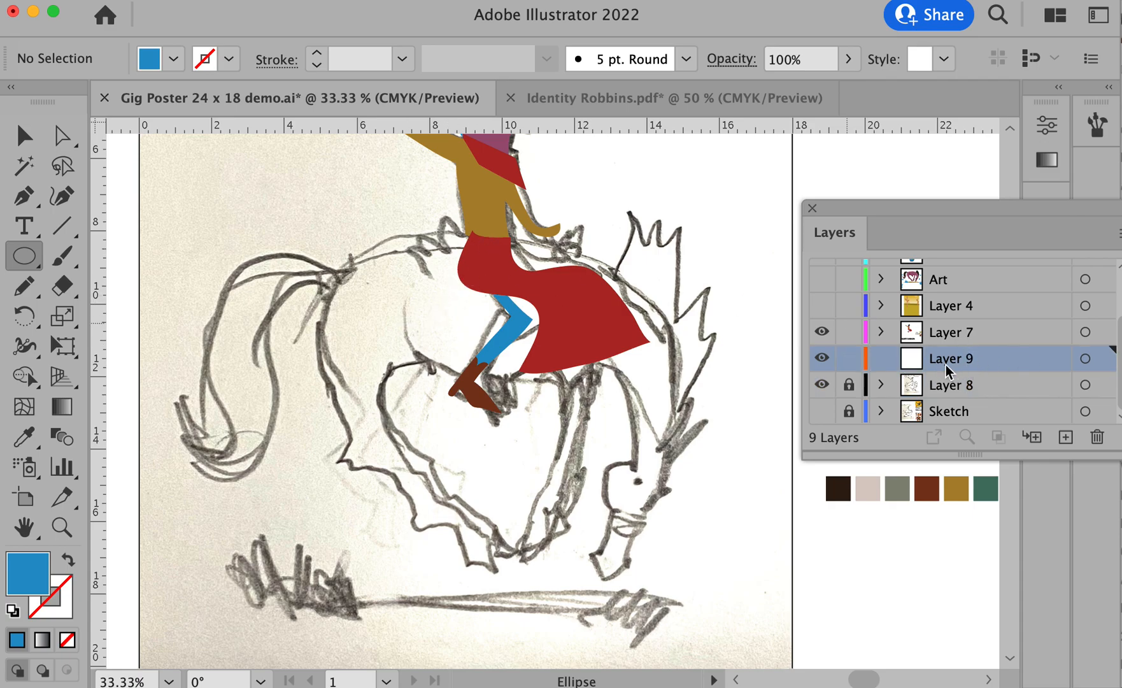
{"action": "left_click_drag", "start_coordinate": [475, 247], "coordinate": [324, 309]}
{"action": "key", "text": "super+z"}
{"action": "key", "text": "n"}
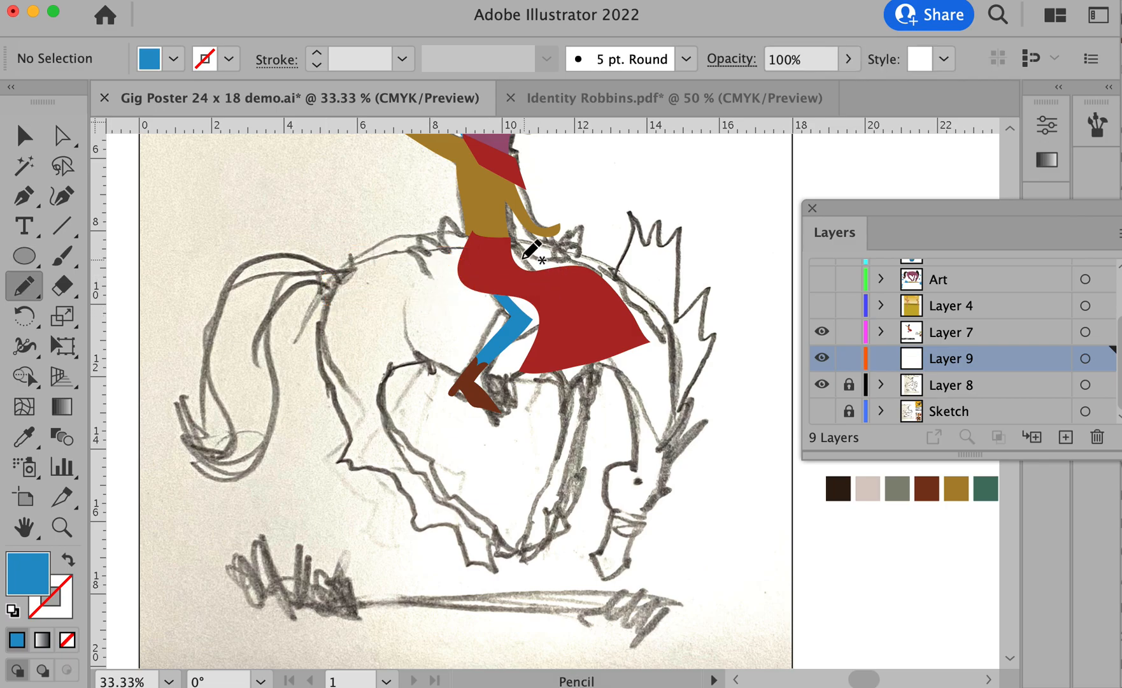
{"action": "mouse_move", "coordinate": [474, 248]}
{"action": "left_mouse_down"}
{"action": "mouse_move", "coordinate": [360, 261]}
{"action": "mouse_move", "coordinate": [326, 295]}
{"action": "mouse_move", "coordinate": [314, 333]}
{"action": "mouse_move", "coordinate": [340, 461]}
{"action": "mouse_move", "coordinate": [389, 479]}
{"action": "mouse_move", "coordinate": [410, 521]}
{"action": "mouse_move", "coordinate": [461, 533]}
{"action": "mouse_move", "coordinate": [460, 562]}
{"action": "mouse_move", "coordinate": [494, 571]}
{"action": "mouse_move", "coordinate": [481, 535]}
{"action": "mouse_move", "coordinate": [415, 472]}
{"action": "mouse_move", "coordinate": [384, 413]}
{"action": "mouse_move", "coordinate": [387, 386]}
{"action": "mouse_move", "coordinate": [405, 367]}
{"action": "mouse_move", "coordinate": [442, 364]}
{"action": "mouse_move", "coordinate": [498, 381]}
{"action": "mouse_move", "coordinate": [573, 381]}
{"action": "mouse_move", "coordinate": [565, 448]}
{"action": "mouse_move", "coordinate": [517, 565]}
{"action": "mouse_move", "coordinate": [558, 539]}
{"action": "mouse_move", "coordinate": [550, 521]}
{"action": "mouse_move", "coordinate": [583, 450]}
{"action": "mouse_move", "coordinate": [588, 387]}
{"action": "mouse_move", "coordinate": [617, 377]}
{"action": "mouse_move", "coordinate": [630, 393]}
{"action": "mouse_move", "coordinate": [635, 472]}
{"action": "mouse_move", "coordinate": [610, 470]}
{"action": "mouse_move", "coordinate": [603, 492]}
{"action": "mouse_move", "coordinate": [614, 516]}
{"action": "mouse_move", "coordinate": [602, 554]}
{"action": "mouse_move", "coordinate": [591, 556]}
{"action": "mouse_move", "coordinate": [605, 580]}
{"action": "mouse_move", "coordinate": [657, 505]}
{"action": "left_mouse_up"}
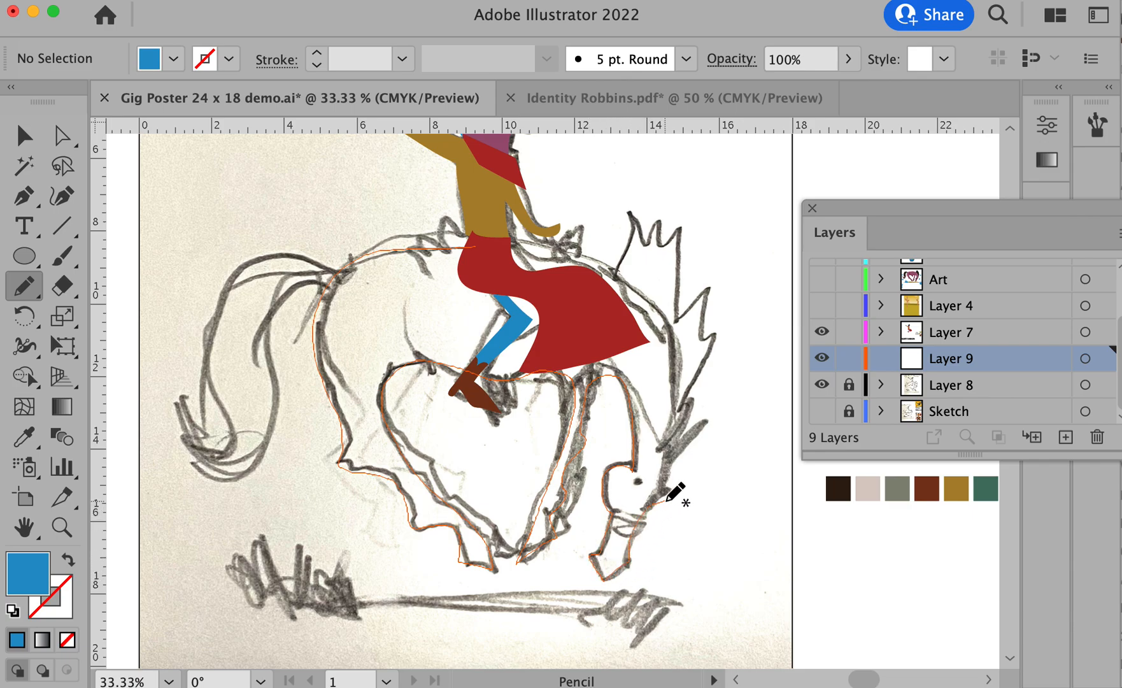
{"action": "mouse_move", "coordinate": [669, 461]}
{"action": "left_mouse_down"}
{"action": "mouse_move", "coordinate": [706, 422]}
{"action": "mouse_move", "coordinate": [680, 431]}
{"action": "mouse_move", "coordinate": [703, 399]}
{"action": "mouse_move", "coordinate": [678, 412]}
{"action": "mouse_move", "coordinate": [676, 365]}
{"action": "mouse_move", "coordinate": [651, 304]}
{"action": "mouse_move", "coordinate": [575, 255]}
{"action": "mouse_move", "coordinate": [475, 246]}
{"action": "left_mouse_up"}
{"action": "left_click", "coordinate": [451, 247], "text": "super"}
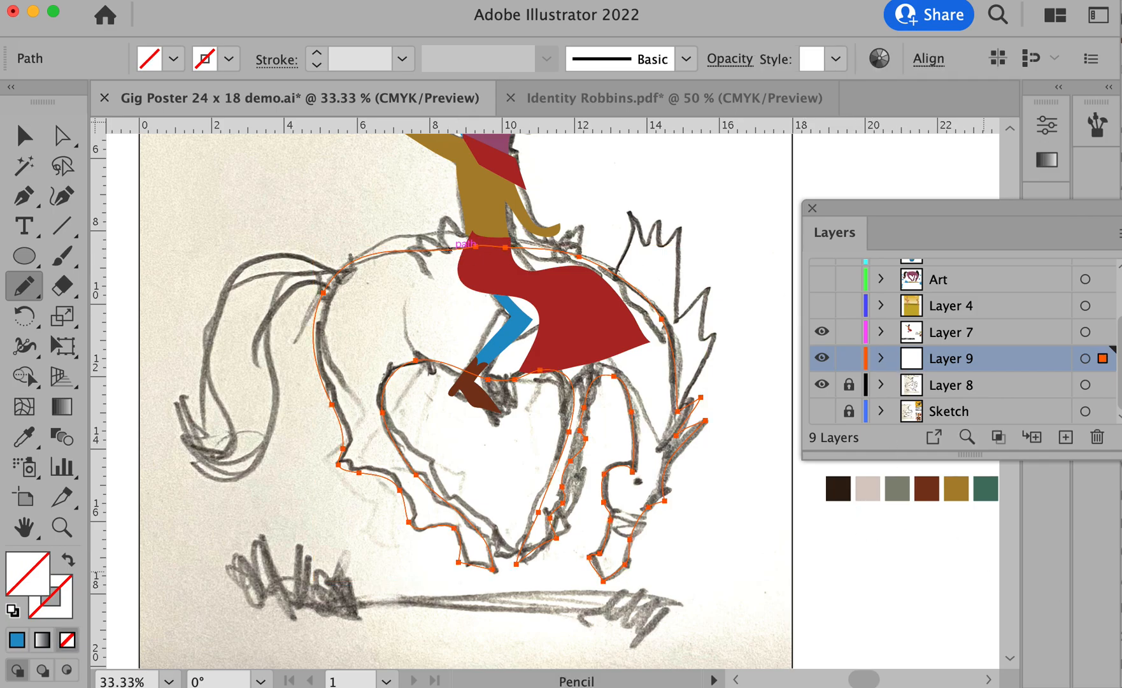
- Fill the horse shape with the dark brown from the palette swatches beside the artboard
{"action": "left_click", "coordinate": [956, 489]}
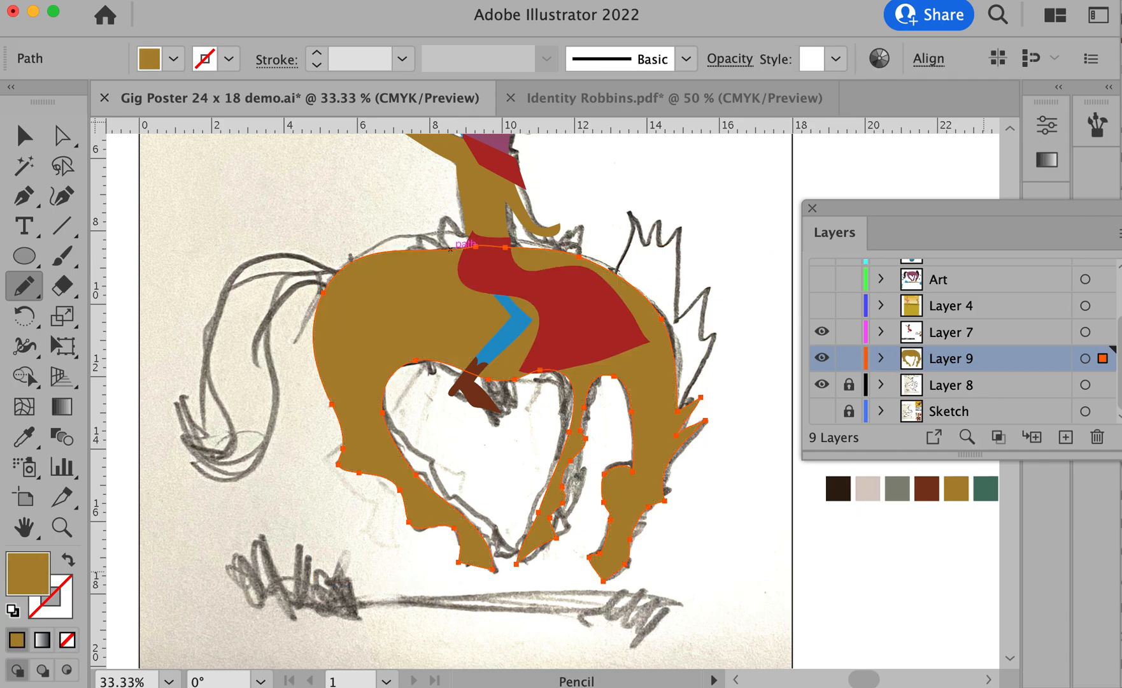
{"action": "left_click", "coordinate": [838, 488]}
{"action": "left_click", "coordinate": [154, 208], "text": "super"}
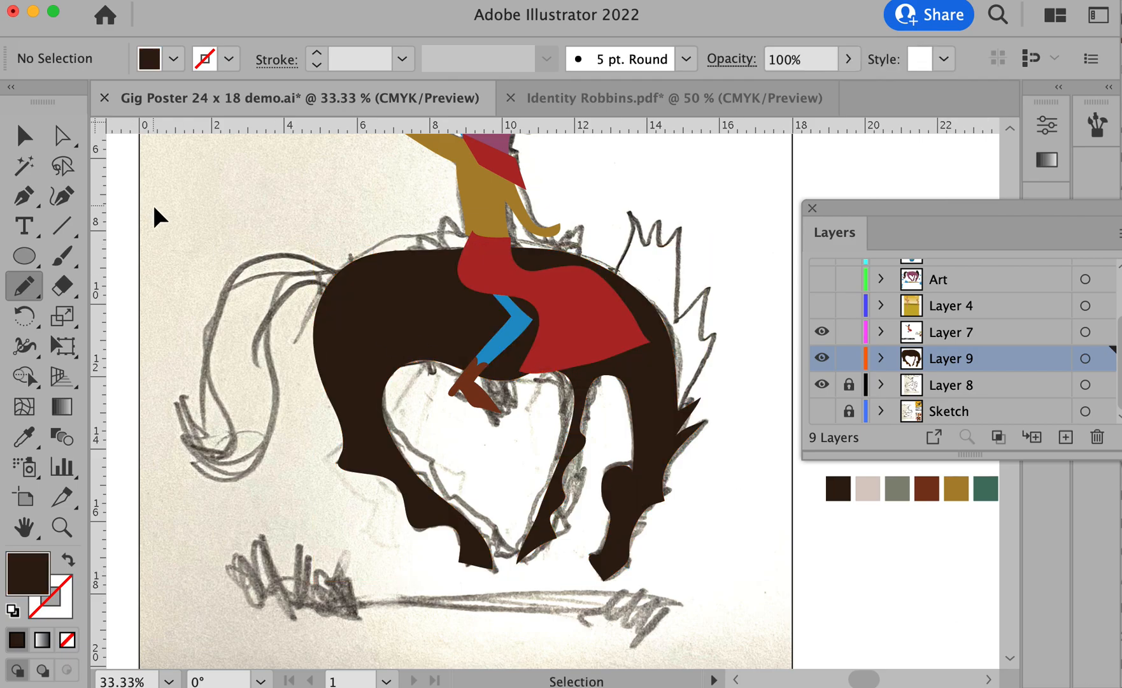
{"action": "left_click", "coordinate": [553, 389], "text": "alt+super"}
{"action": "left_click", "coordinate": [551, 388], "text": "alt+super"}
{"action": "mouse_move", "coordinate": [595, 374]}
{"action": "left_mouse_down"}
{"action": "mouse_move", "coordinate": [543, 405]}
{"action": "mouse_move", "coordinate": [428, 344]}
{"action": "mouse_move", "coordinate": [375, 334]}
{"action": "left_mouse_up"}
{"action": "left_click", "coordinate": [479, 389], "text": "super"}
{"action": "left_click", "coordinate": [478, 388], "text": "super"}
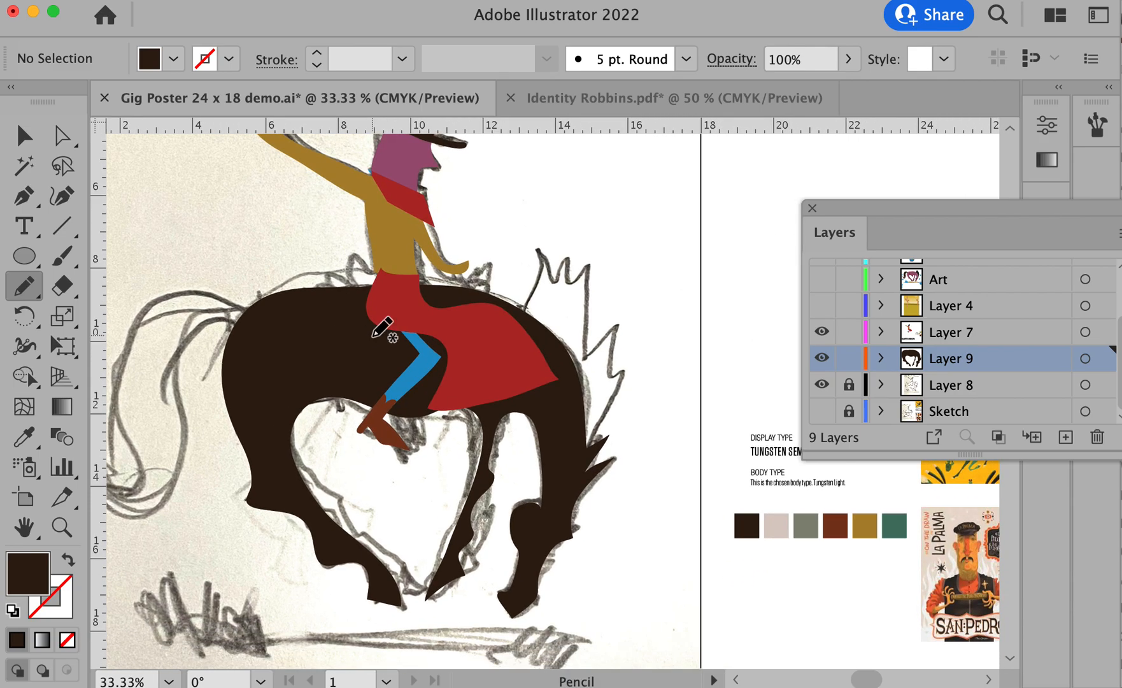
{"action": "left_click", "coordinate": [325, 333], "text": "super"}
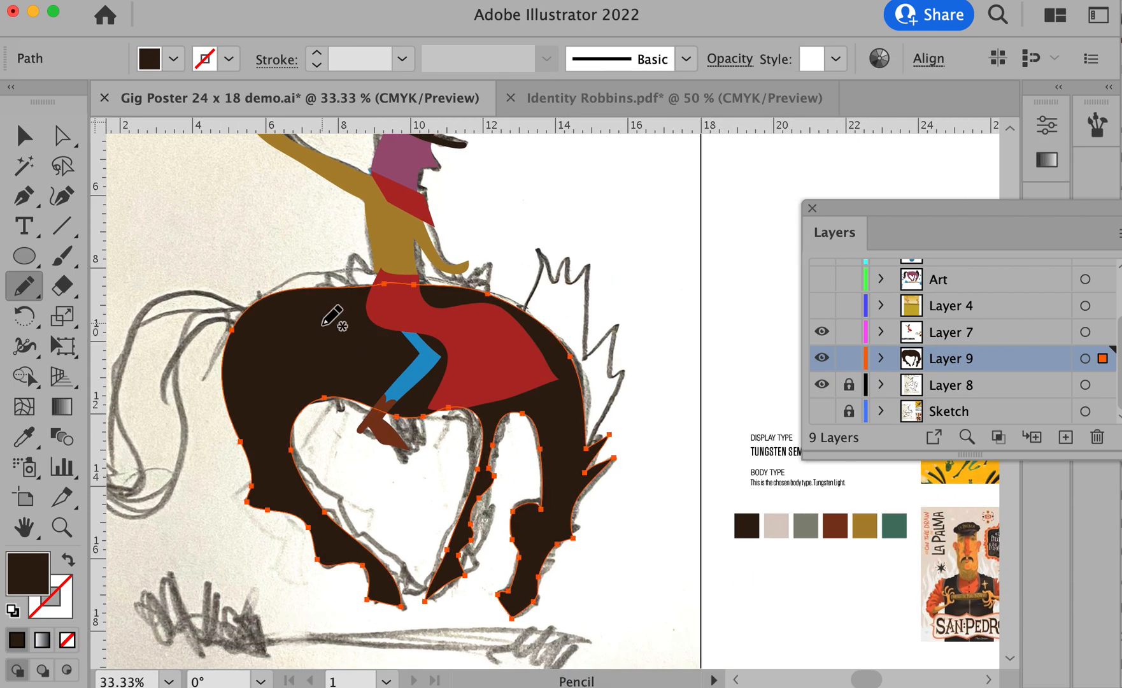
{"action": "left_click", "coordinate": [682, 260], "text": "super"}
{"action": "left_click_drag", "start_coordinate": [666, 276], "coordinate": [704, 276]}
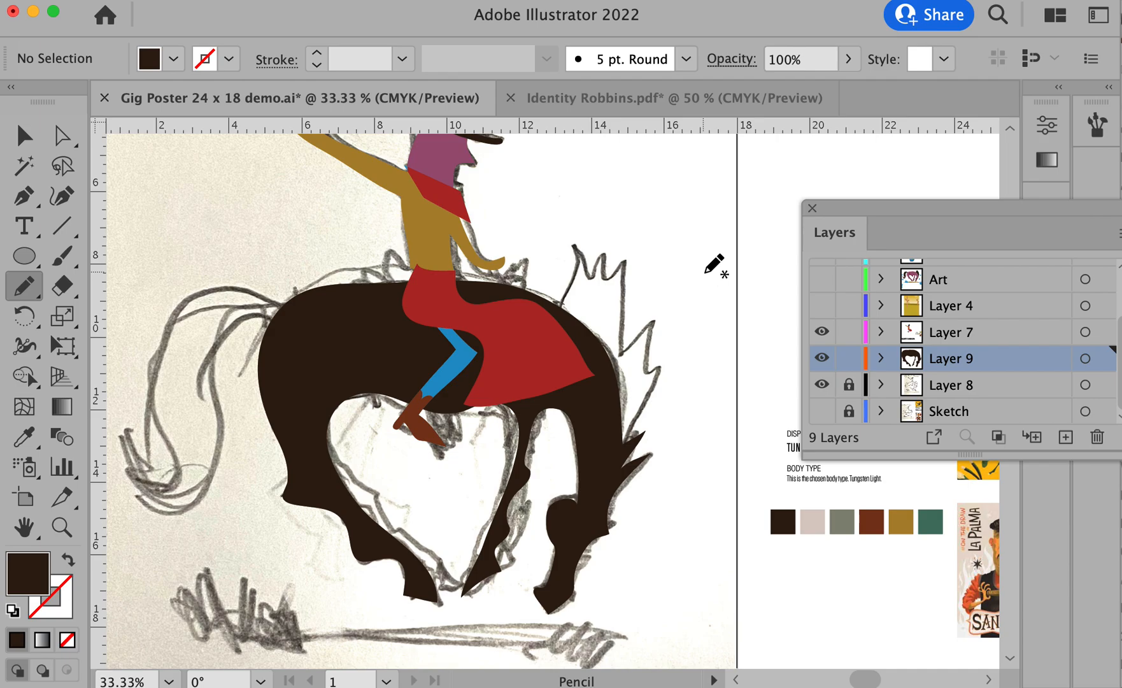
- Recolor the horse shape plum purple to match the cowboy's face
{"action": "left_click", "coordinate": [288, 337], "text": "super"}
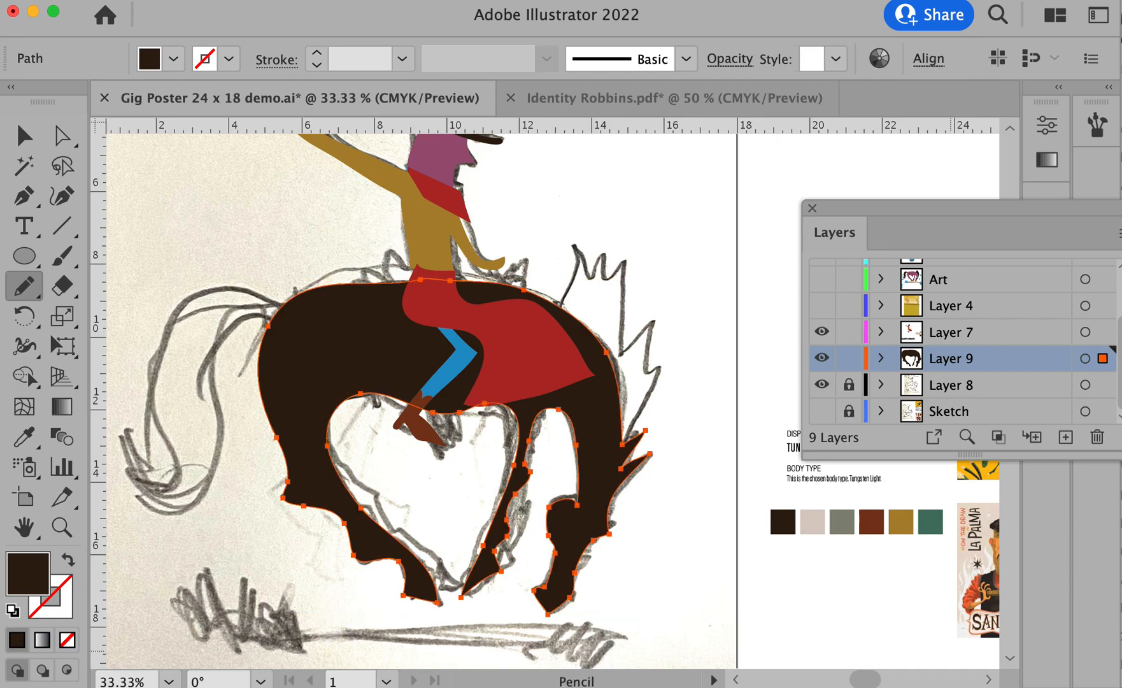
{"action": "left_click", "coordinate": [189, 253], "text": "super"}
{"action": "left_click_drag", "start_coordinate": [351, 253], "coordinate": [336, 302]}
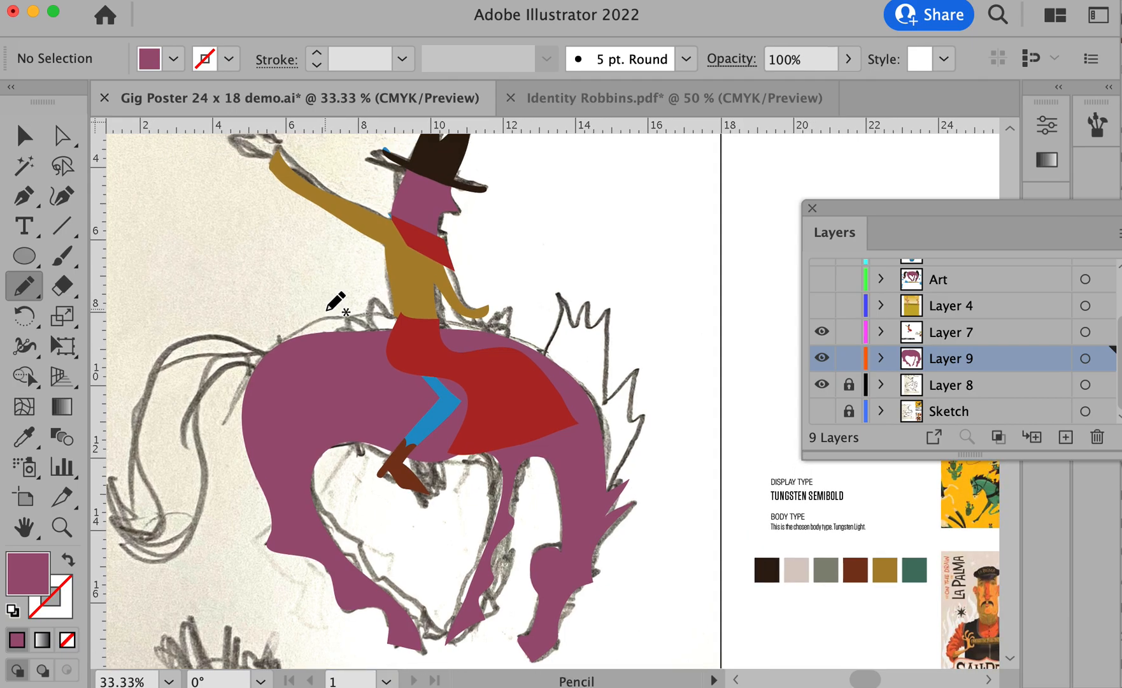
- Trace the horse's spiky mane along the neck as a closed Pencil shape on Layer 9 and fill it with dark brown
{"action": "mouse_move", "coordinate": [548, 362]}
{"action": "left_mouse_down"}
{"action": "mouse_move", "coordinate": [567, 298]}
{"action": "mouse_move", "coordinate": [577, 327]}
{"action": "mouse_move", "coordinate": [596, 294]}
{"action": "mouse_move", "coordinate": [594, 340]}
{"action": "mouse_move", "coordinate": [615, 314]}
{"action": "mouse_move", "coordinate": [608, 394]}
{"action": "mouse_move", "coordinate": [646, 359]}
{"action": "mouse_move", "coordinate": [632, 417]}
{"action": "mouse_move", "coordinate": [650, 406]}
{"action": "mouse_move", "coordinate": [640, 447]}
{"action": "mouse_move", "coordinate": [595, 493]}
{"action": "mouse_move", "coordinate": [584, 401]}
{"action": "mouse_move", "coordinate": [545, 361]}
{"action": "left_mouse_up"}
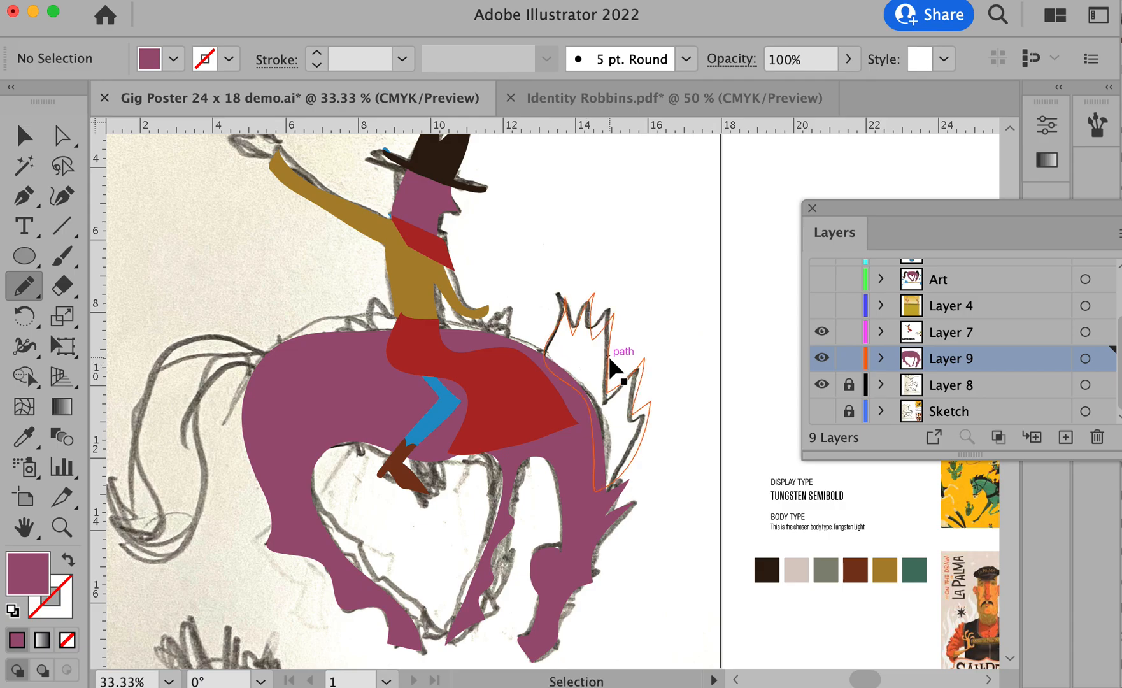
{"action": "left_click", "coordinate": [610, 360]}
{"action": "left_click", "coordinate": [1121, 496]}
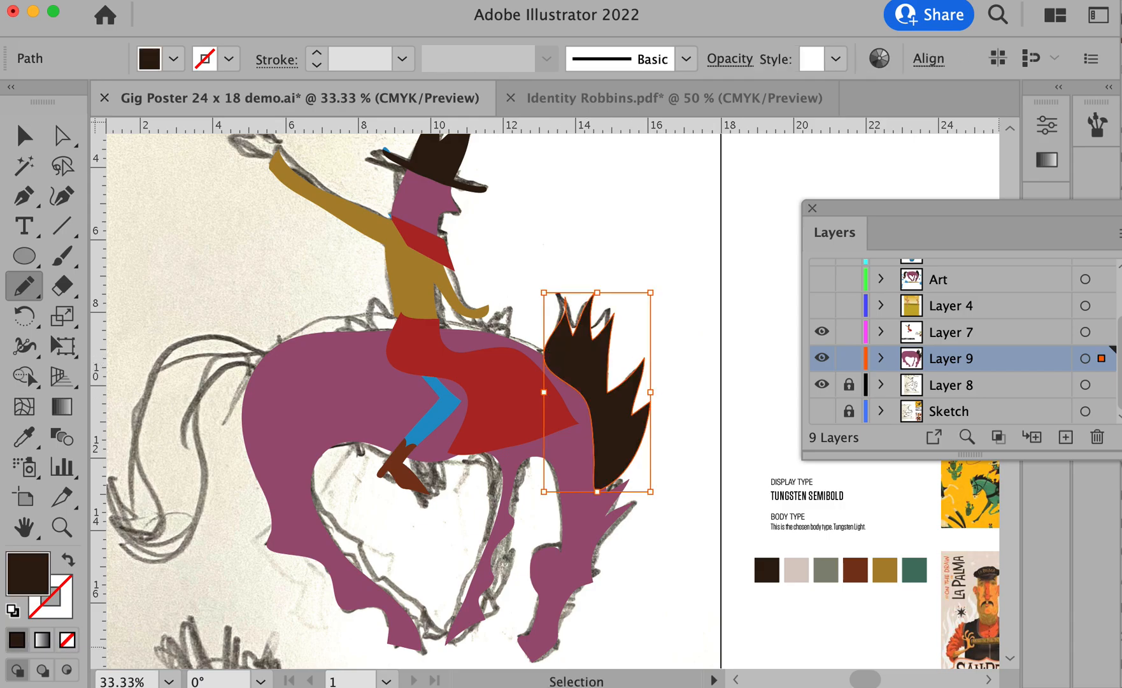
{"action": "key", "text": "super"}
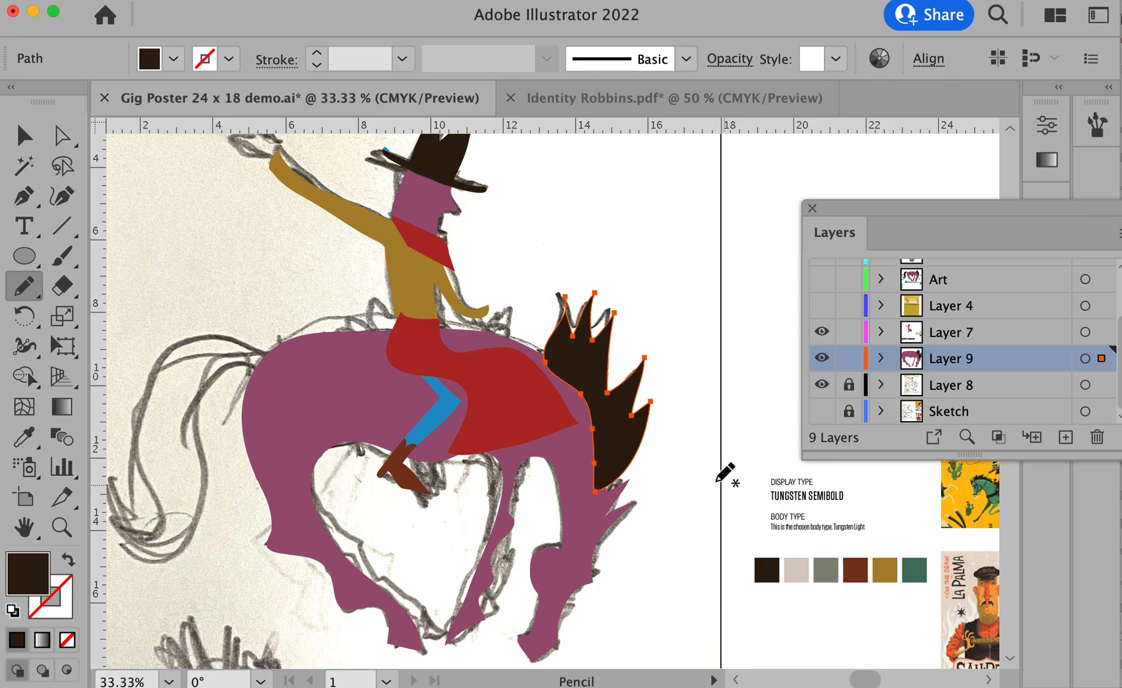
- Send the mane shape to the back so it sits behind the horse's neck
{"action": "right_click", "coordinate": [613, 441]}
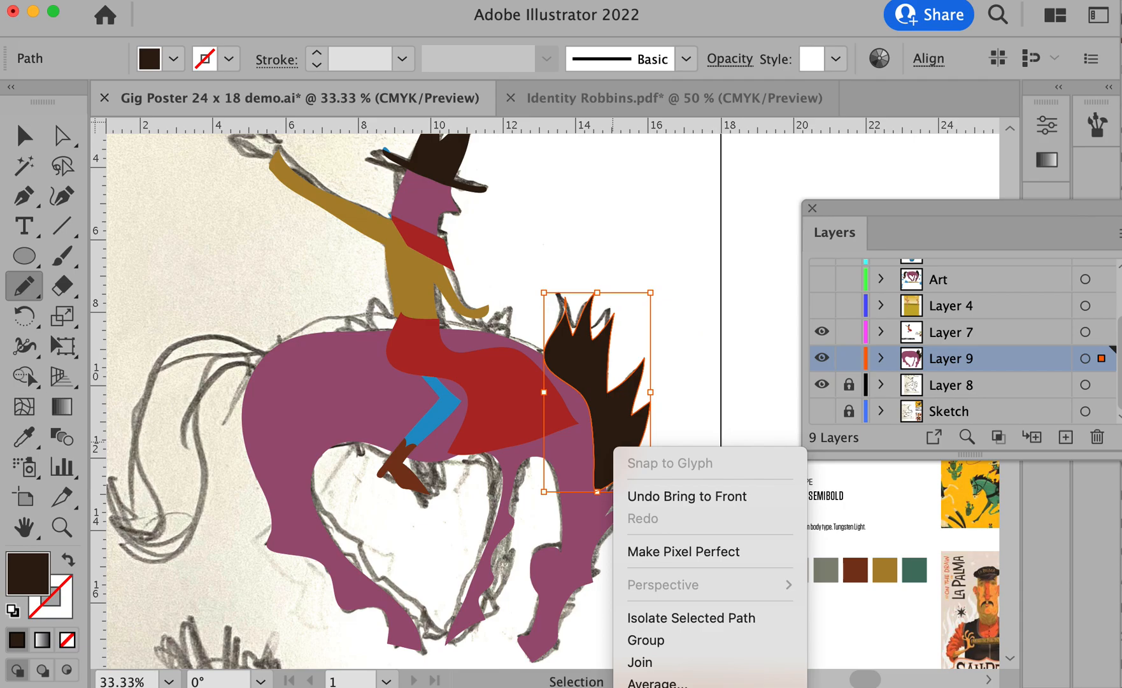
{"action": "left_click", "coordinate": [828, 687]}
{"action": "left_click", "coordinate": [746, 286], "text": "super"}
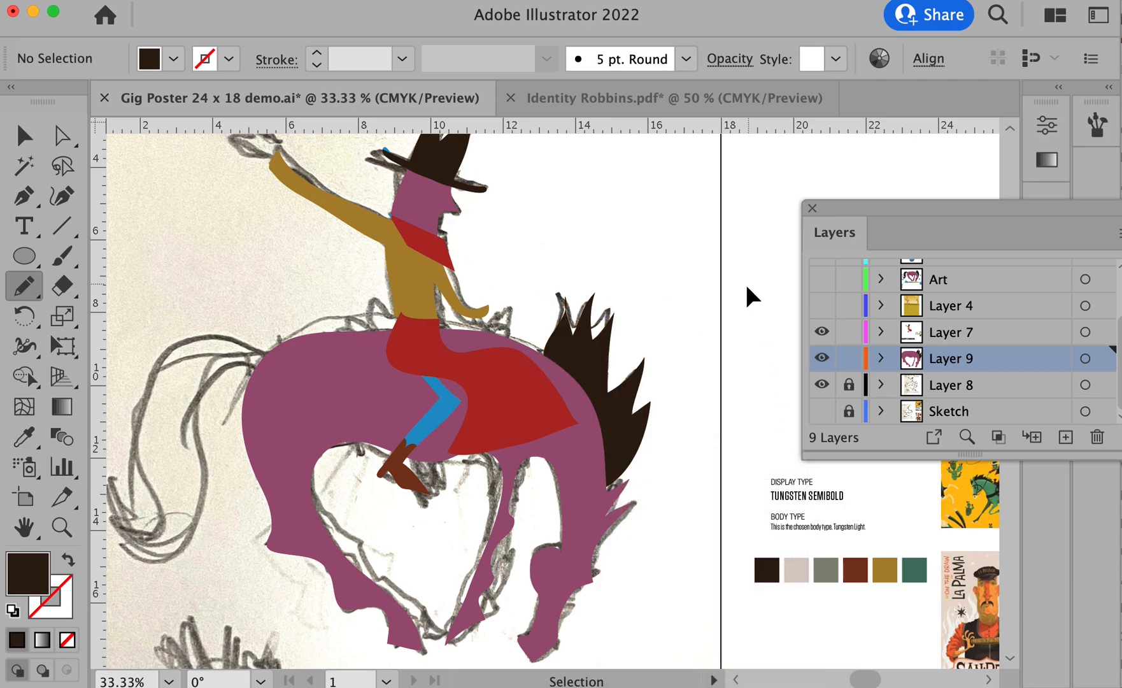
- Draw the horse's curved tail from the rump with the Pencil tool and fill it with the mane's dark brown
{"action": "key", "text": "space"}
{"action": "mouse_move", "coordinate": [382, 342]}
{"action": "left_mouse_down"}
{"action": "mouse_move", "coordinate": [628, 258]}
{"action": "mouse_move", "coordinate": [426, 288]}
{"action": "mouse_move", "coordinate": [388, 255]}
{"action": "left_mouse_up"}
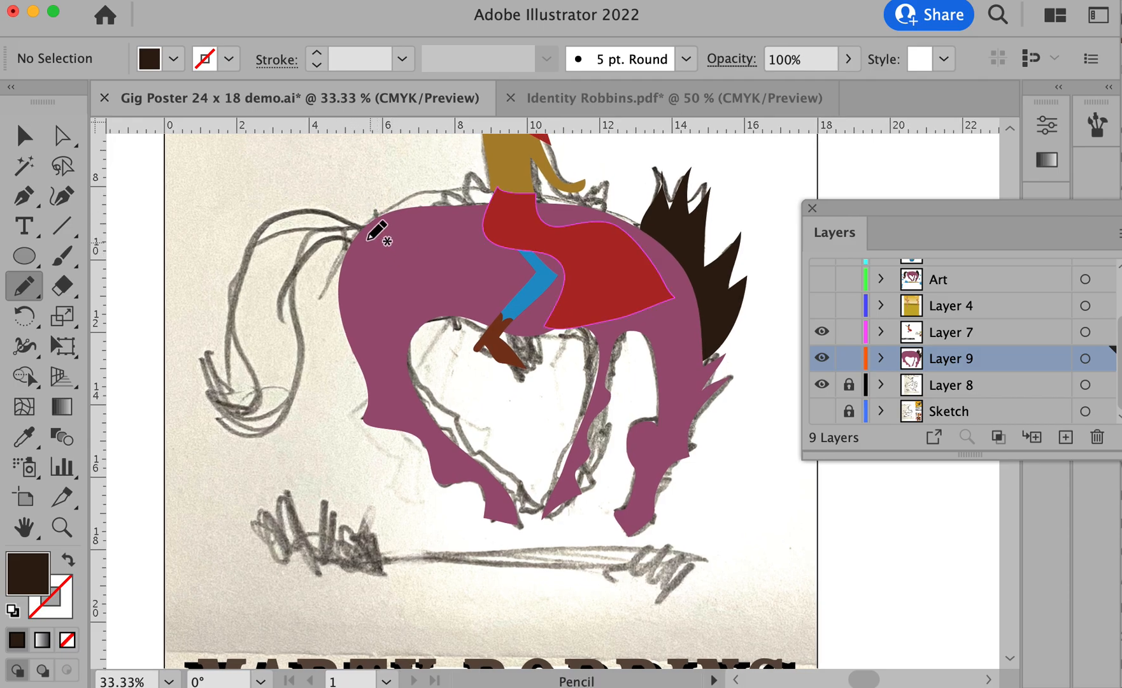
{"action": "mouse_move", "coordinate": [361, 226]}
{"action": "left_mouse_down"}
{"action": "mouse_move", "coordinate": [326, 188]}
{"action": "mouse_move", "coordinate": [287, 169]}
{"action": "mouse_move", "coordinate": [253, 187]}
{"action": "mouse_move", "coordinate": [245, 249]}
{"action": "mouse_move", "coordinate": [265, 350]}
{"action": "mouse_move", "coordinate": [236, 348]}
{"action": "mouse_move", "coordinate": [256, 372]}
{"action": "mouse_move", "coordinate": [229, 390]}
{"action": "mouse_move", "coordinate": [279, 390]}
{"action": "mouse_move", "coordinate": [303, 373]}
{"action": "mouse_move", "coordinate": [313, 313]}
{"action": "mouse_move", "coordinate": [299, 238]}
{"action": "mouse_move", "coordinate": [312, 225]}
{"action": "mouse_move", "coordinate": [333, 228]}
{"action": "mouse_move", "coordinate": [366, 248]}
{"action": "mouse_move", "coordinate": [364, 235]}
{"action": "mouse_move", "coordinate": [337, 239]}
{"action": "left_mouse_up"}
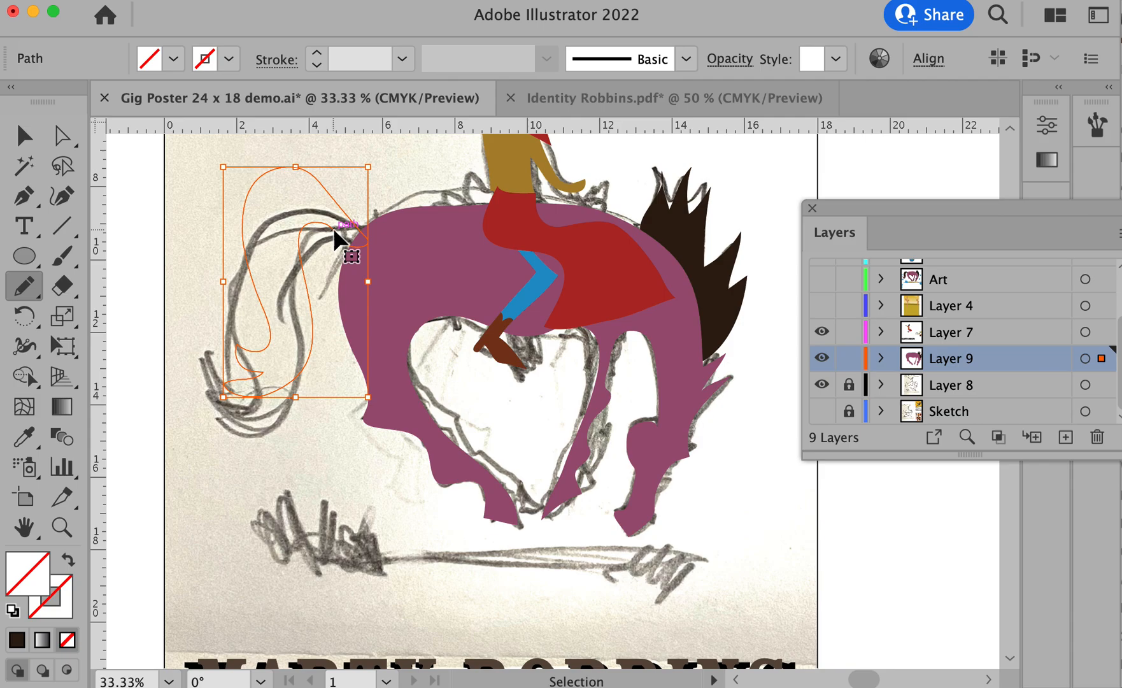
{"action": "key", "text": "i"}
{"action": "left_click", "coordinate": [734, 298]}
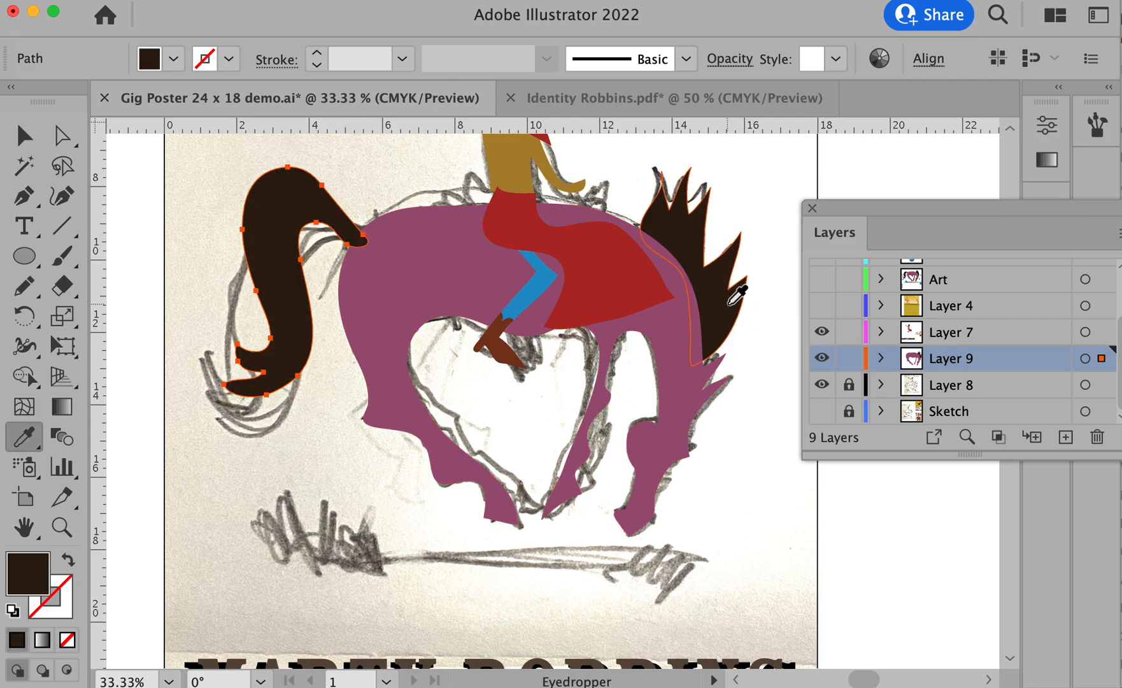
- Send the tail shape to the back, behind the horse's body
{"action": "right_click", "coordinate": [282, 210]}
{"action": "mouse_move", "coordinate": [354, 603]}
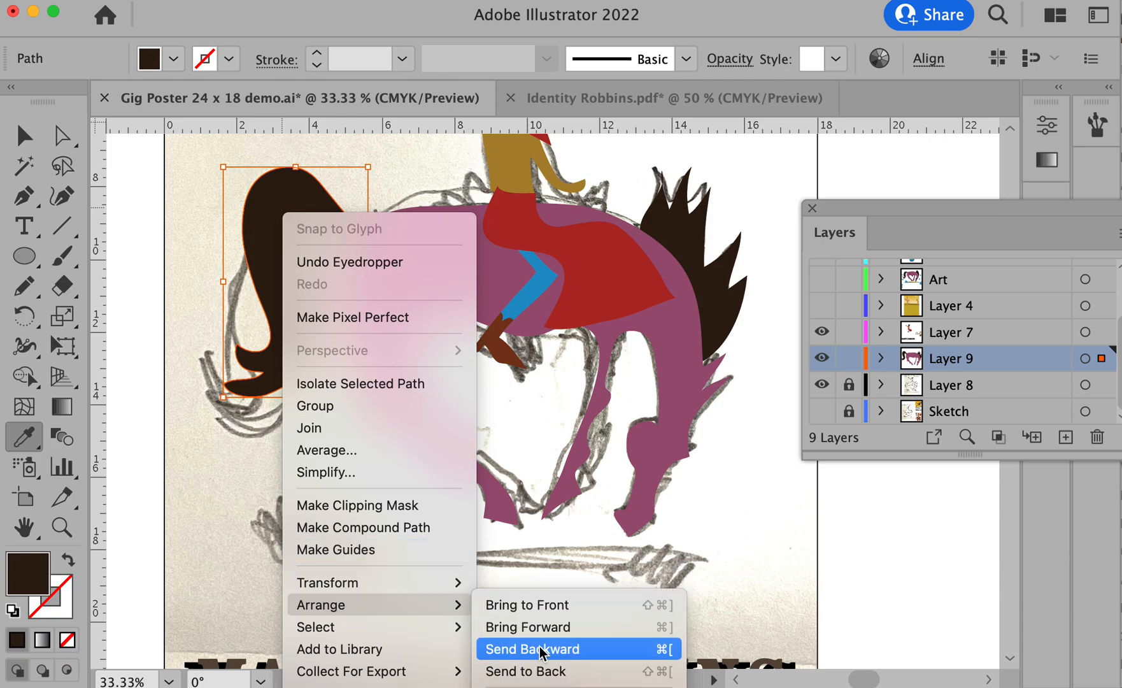
{"action": "left_click", "coordinate": [535, 674]}
{"action": "left_click", "coordinate": [136, 252], "text": "super"}
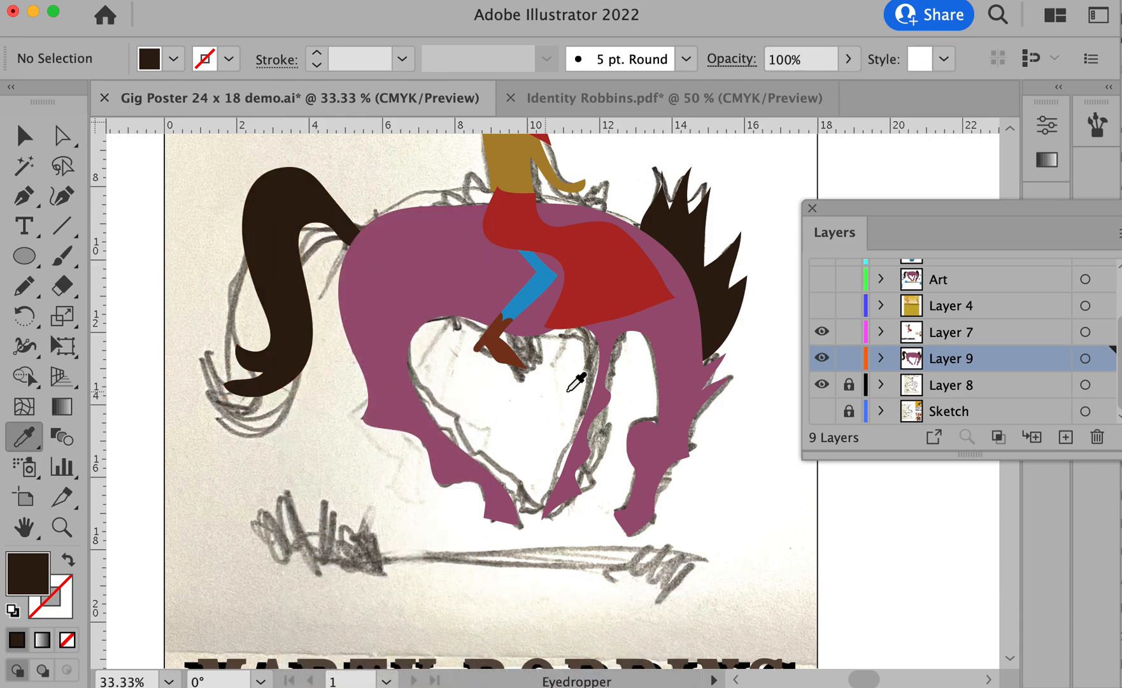
- Recolor the cowboy's boot from reddish brown to the dark brown used for the mane and tail
{"action": "left_click", "coordinate": [597, 395], "text": "alt+super"}
{"action": "left_click_drag", "start_coordinate": [638, 463], "coordinate": [603, 529]}
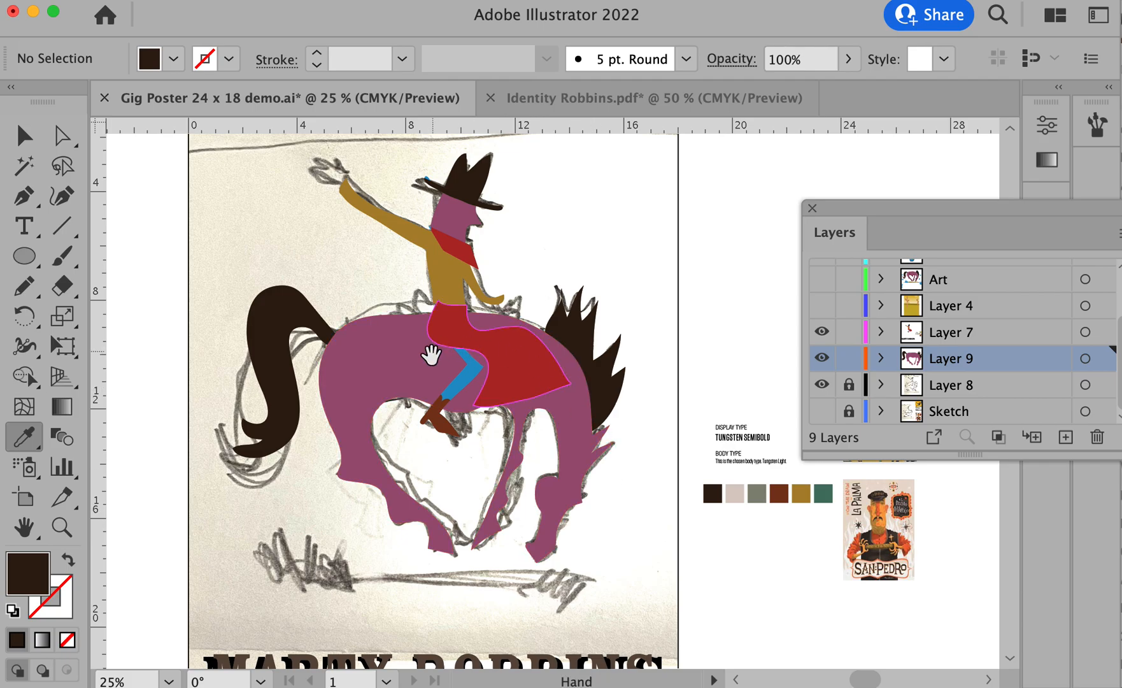
{"action": "left_click_drag", "start_coordinate": [380, 375], "coordinate": [544, 501]}
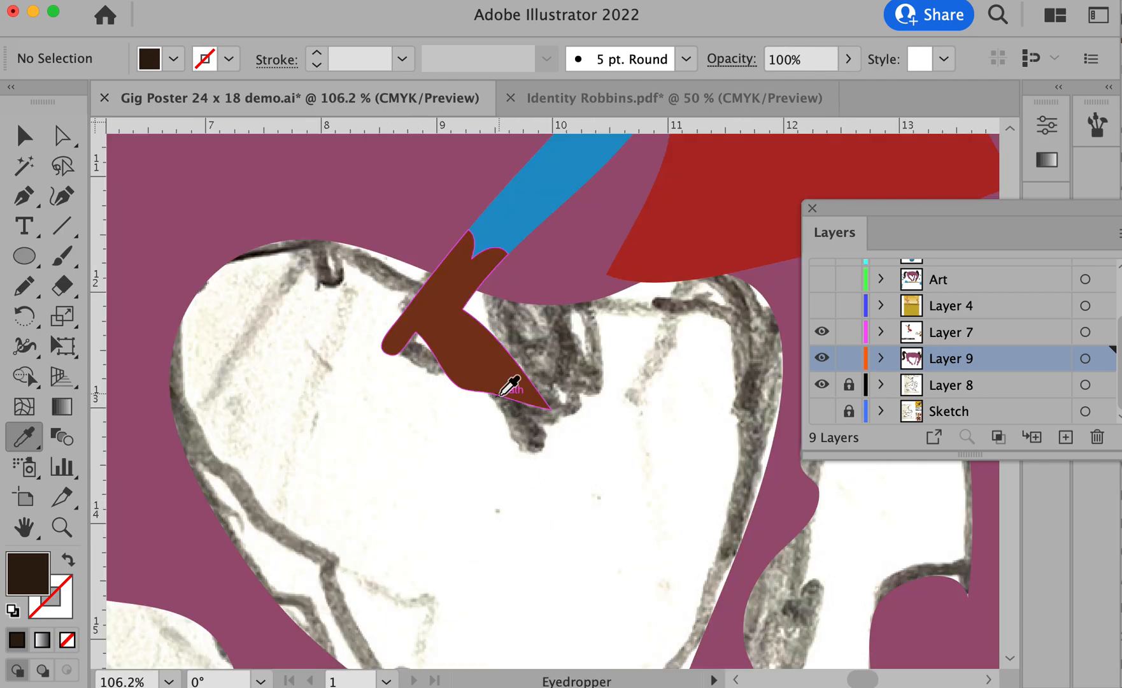
{"action": "key", "text": "b"}
{"action": "key", "text": "v"}
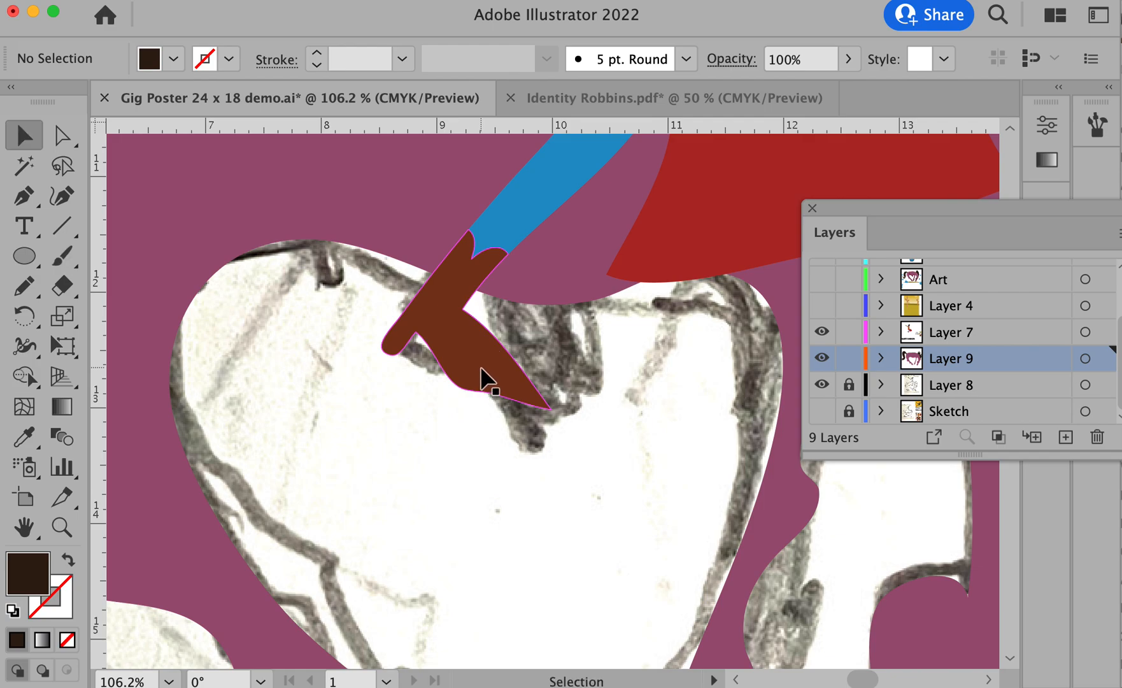
{"action": "left_click", "coordinate": [484, 378]}
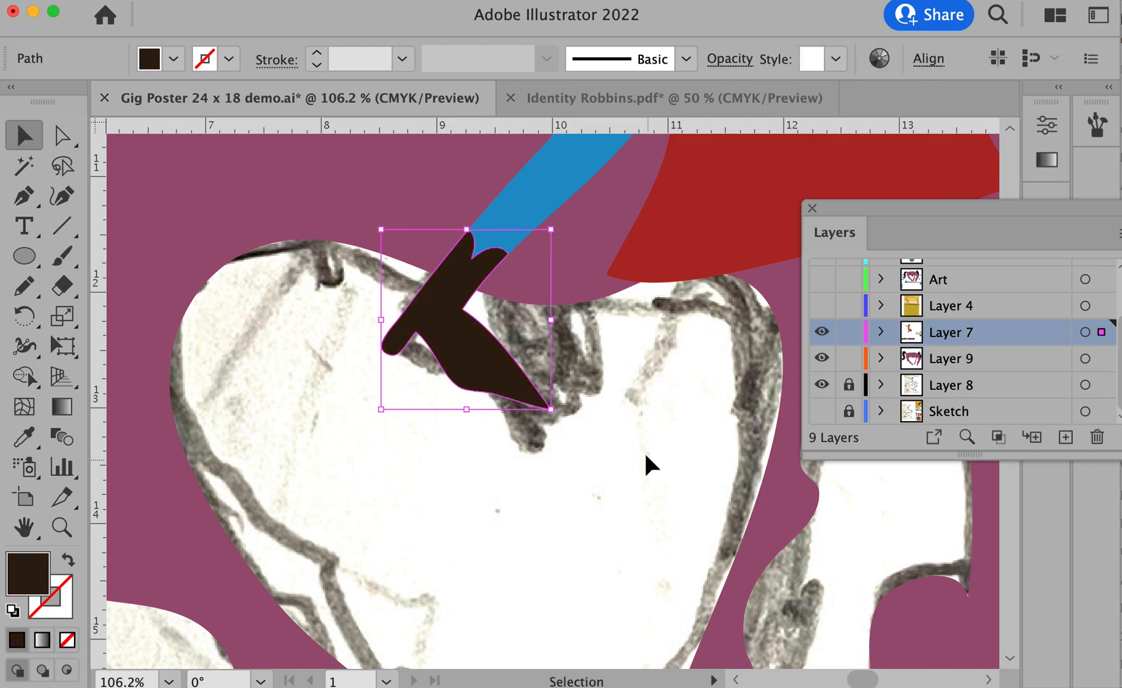
{"action": "key", "text": "super+shift+a"}
- Draw the cowboy's second boot under the horse's belly beside the first boot with the Pencil tool and fill it dark brown
{"action": "left_click", "coordinate": [589, 365], "text": "alt+super"}
{"action": "left_click", "coordinate": [589, 365], "text": "alt+super"}
{"action": "left_click", "coordinate": [589, 365], "text": "alt+super"}
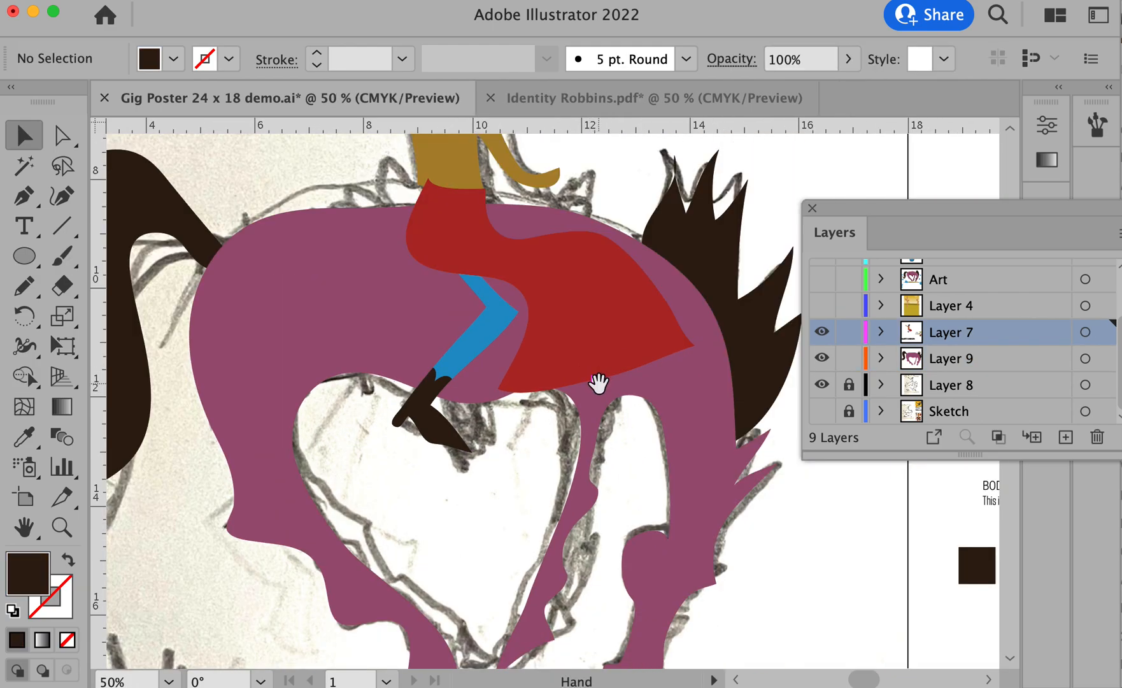
{"action": "left_click_drag", "start_coordinate": [599, 383], "coordinate": [694, 321]}
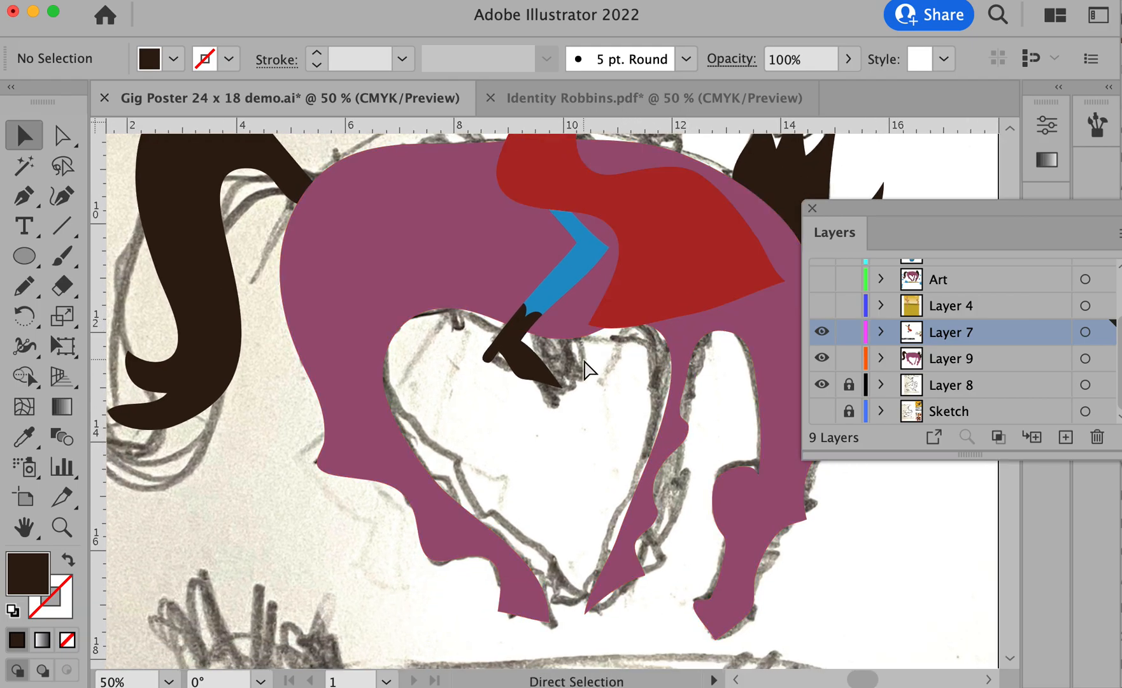
{"action": "left_click", "coordinate": [549, 349], "text": "super"}
{"action": "left_click", "coordinate": [550, 351], "text": "super"}
{"action": "left_click_drag", "start_coordinate": [543, 456], "coordinate": [535, 351]}
{"action": "left_click", "coordinate": [381, 445]}
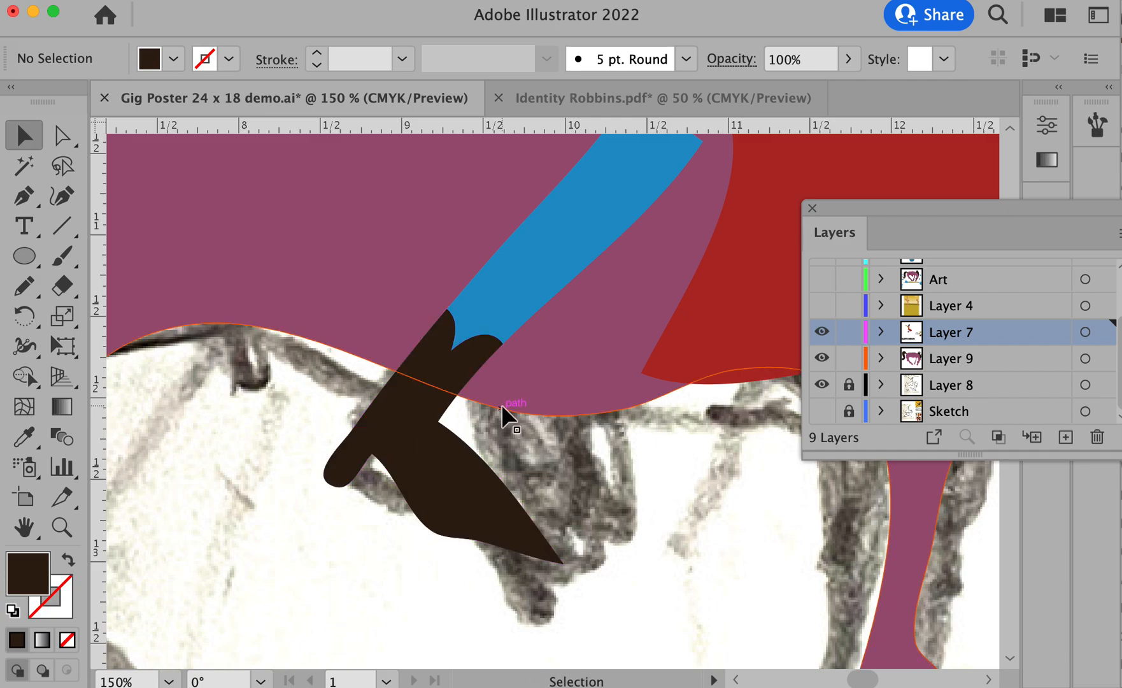
{"action": "key", "text": "n"}
{"action": "mouse_move", "coordinate": [498, 393]}
{"action": "left_mouse_down"}
{"action": "mouse_move", "coordinate": [450, 443]}
{"action": "mouse_move", "coordinate": [533, 581]}
{"action": "mouse_move", "coordinate": [540, 419]}
{"action": "left_mouse_up"}
{"action": "left_click_drag", "start_coordinate": [552, 389], "coordinate": [494, 392]}
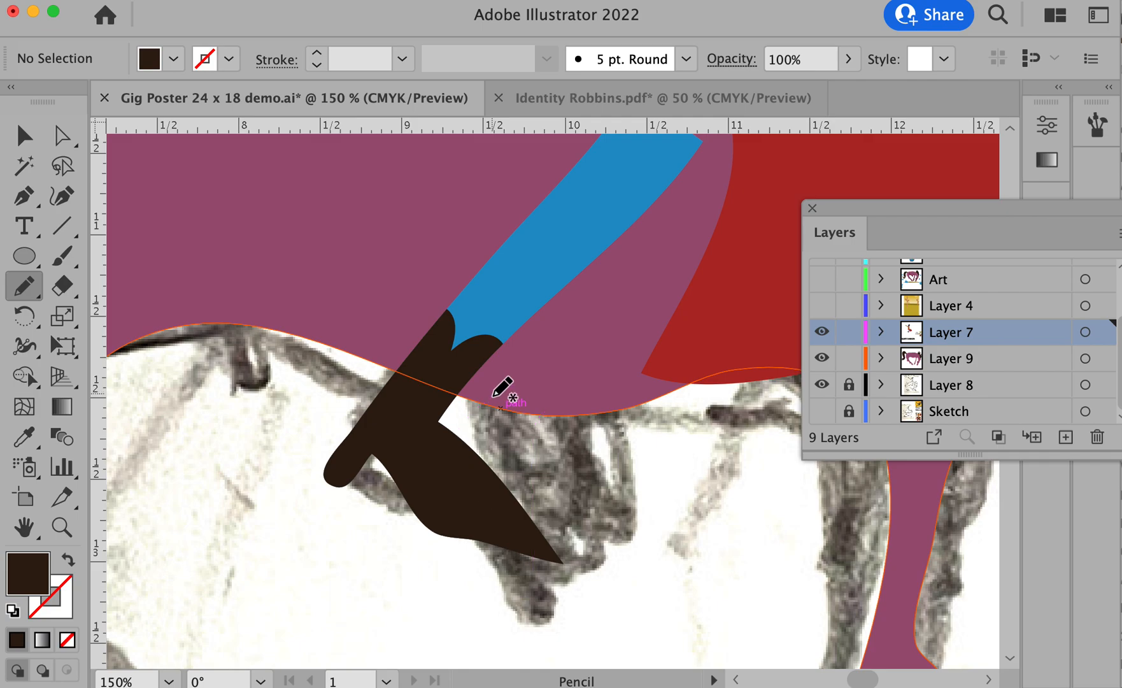
{"action": "left_click", "coordinate": [469, 419], "text": "super"}
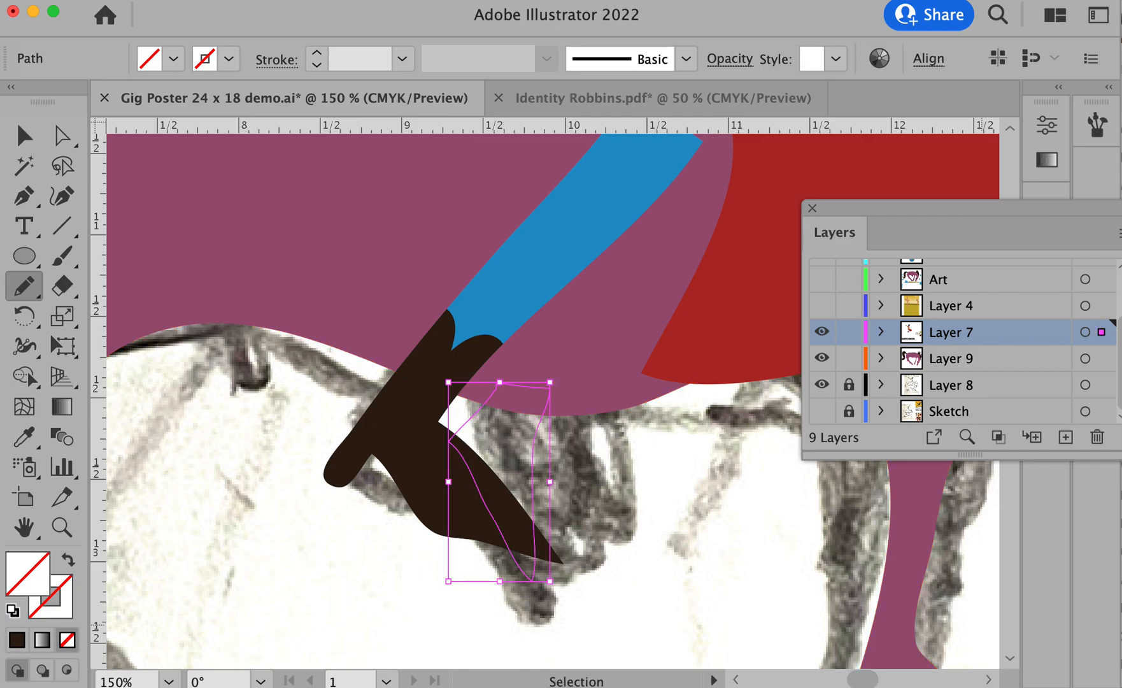
{"action": "key", "text": "comma"}
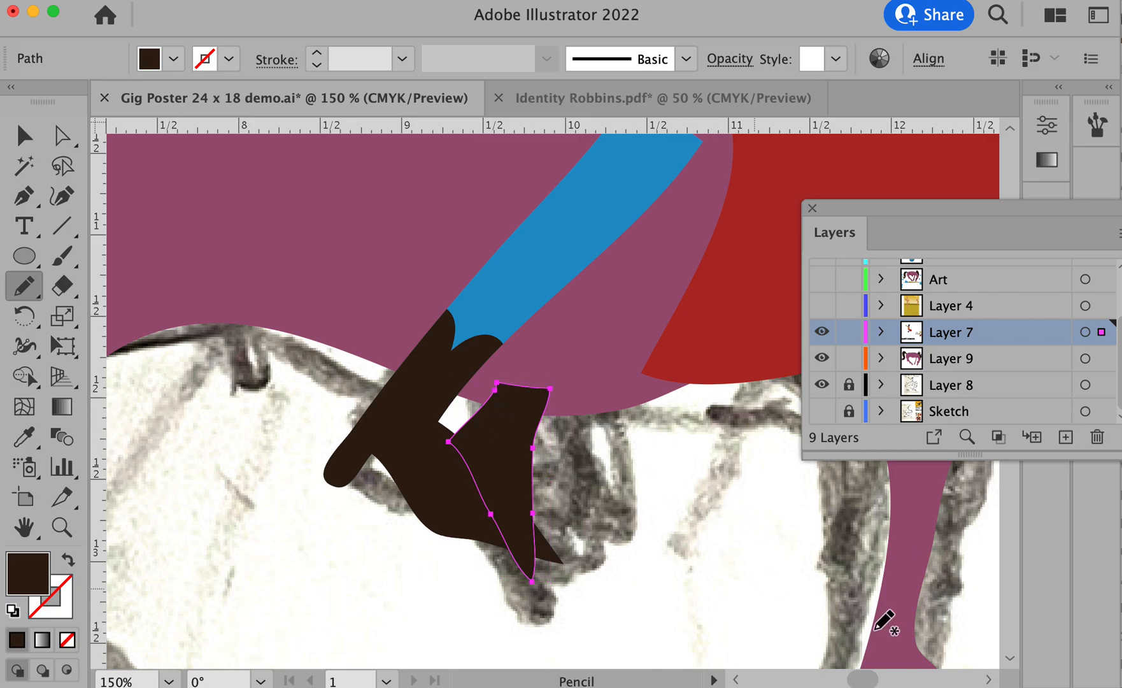
- Move the second boot shape from Layer 7 to Layer 9 so its upper part sits behind the horse
{"action": "left_click_drag", "start_coordinate": [1101, 332], "coordinate": [1101, 359]}
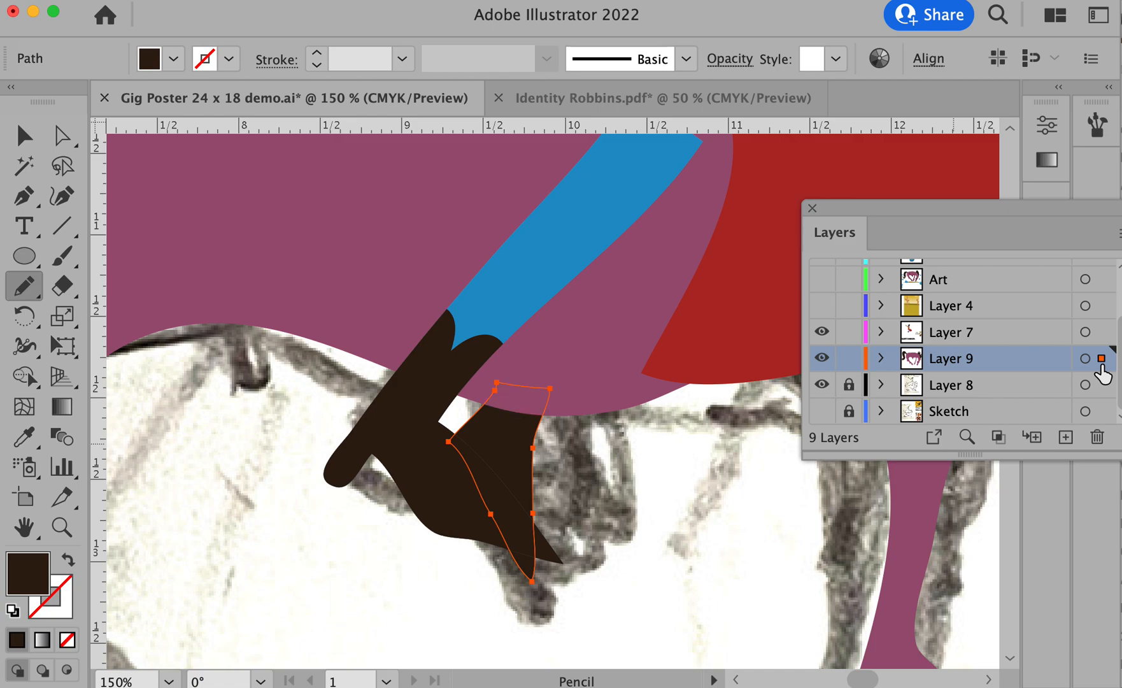
{"action": "left_click", "coordinate": [685, 498], "text": "super"}
{"action": "left_click", "coordinate": [678, 522], "text": "alt+super"}
{"action": "left_click", "coordinate": [679, 522], "text": "alt+super"}
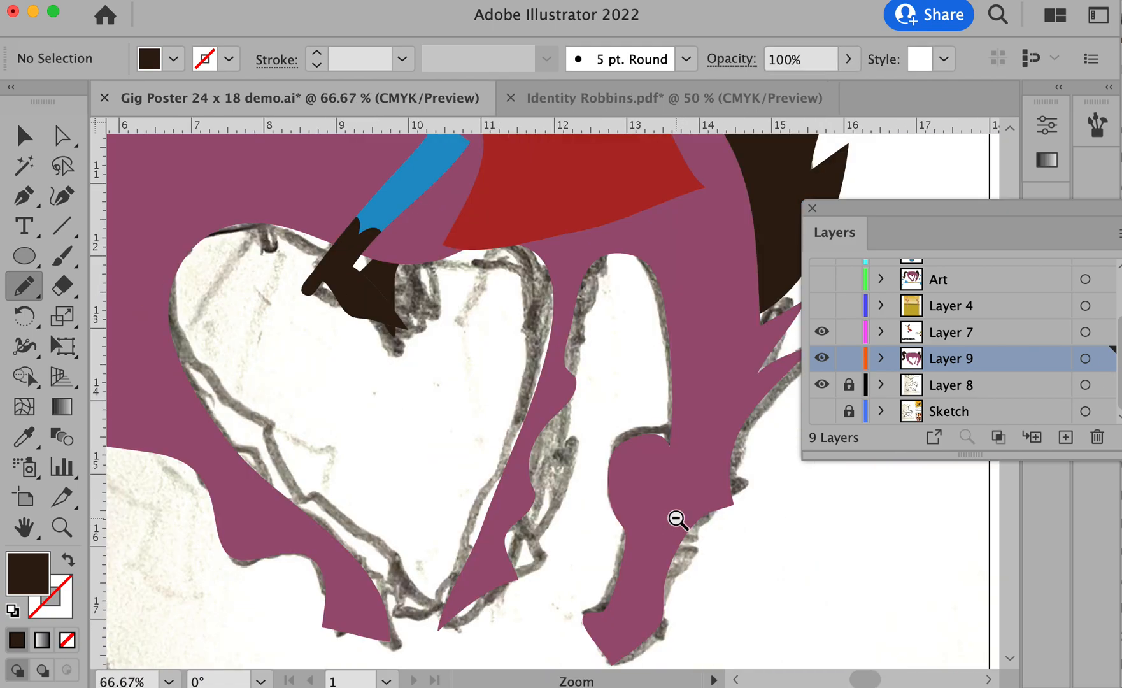
{"action": "left_click", "coordinate": [678, 522], "text": "alt+super"}
{"action": "left_click", "coordinate": [679, 521], "text": "alt+super"}
- Trace the cowboy's raised hand with spread fingers as a closed Pencil shape and fill it with dark brown
{"action": "left_click_drag", "start_coordinate": [360, 260], "coordinate": [514, 350]}
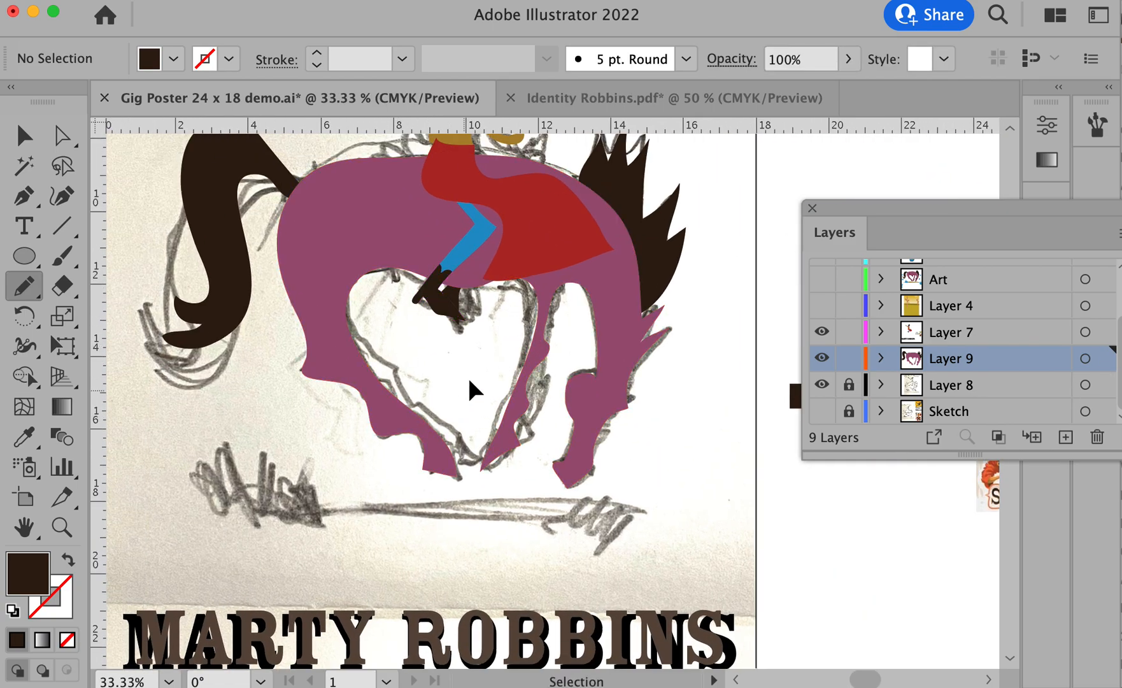
{"action": "left_click", "coordinate": [654, 422], "text": "alt+super"}
{"action": "left_click_drag", "start_coordinate": [573, 383], "coordinate": [640, 515]}
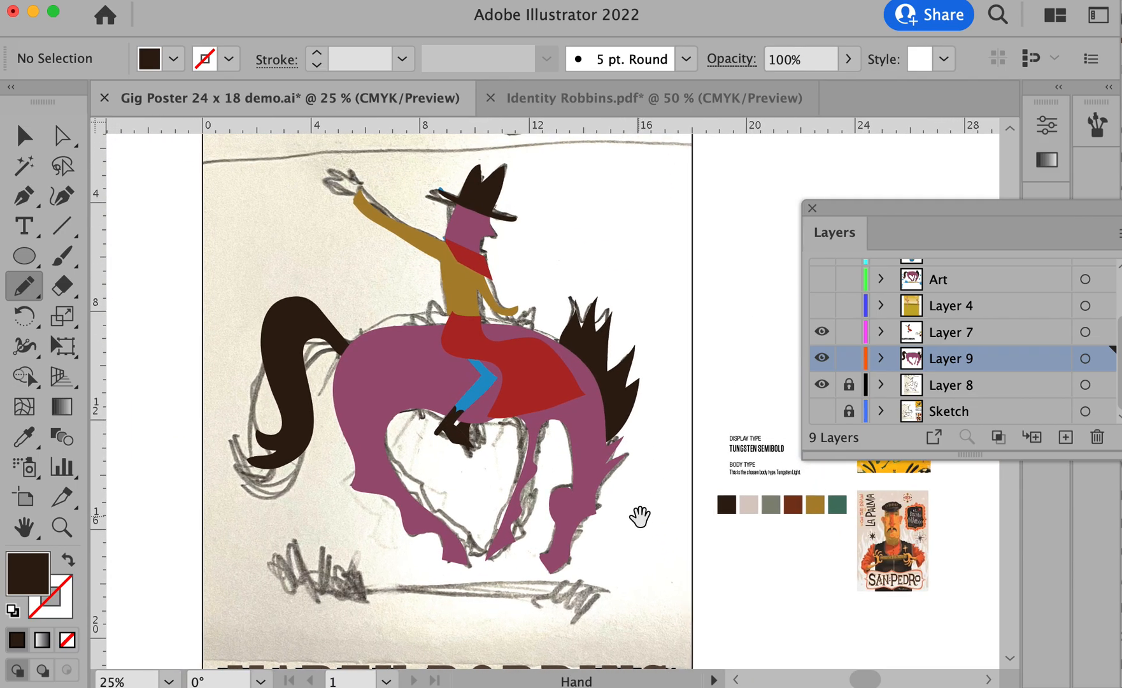
{"action": "left_click", "coordinate": [436, 234], "text": "super"}
{"action": "left_click", "coordinate": [436, 234], "text": "super"}
{"action": "mouse_move", "coordinate": [646, 584]}
{"action": "left_mouse_down"}
{"action": "mouse_move", "coordinate": [454, 308]}
{"action": "mouse_move", "coordinate": [373, 253]}
{"action": "left_mouse_up"}
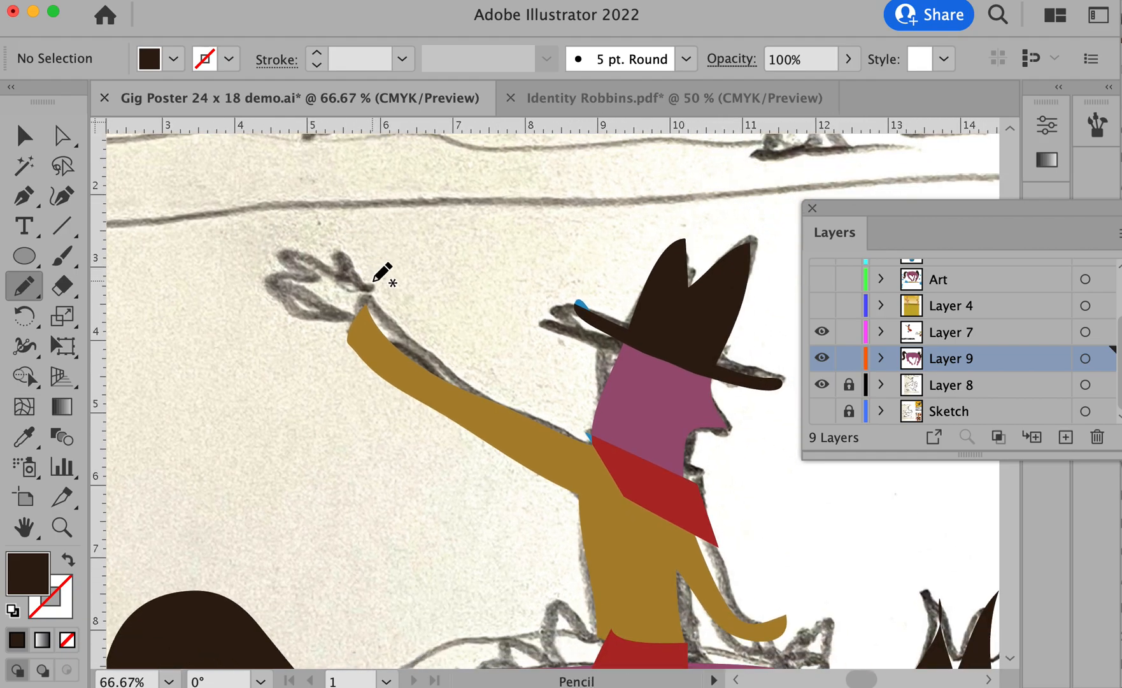
{"action": "mouse_move", "coordinate": [355, 362]}
{"action": "left_mouse_down"}
{"action": "mouse_move", "coordinate": [398, 324]}
{"action": "mouse_move", "coordinate": [368, 293]}
{"action": "mouse_move", "coordinate": [366, 246]}
{"action": "mouse_move", "coordinate": [349, 271]}
{"action": "mouse_move", "coordinate": [313, 242]}
{"action": "mouse_move", "coordinate": [298, 237]}
{"action": "mouse_move", "coordinate": [316, 261]}
{"action": "mouse_move", "coordinate": [268, 246]}
{"action": "mouse_move", "coordinate": [301, 280]}
{"action": "mouse_move", "coordinate": [260, 277]}
{"action": "mouse_move", "coordinate": [291, 299]}
{"action": "mouse_move", "coordinate": [266, 301]}
{"action": "mouse_move", "coordinate": [313, 321]}
{"action": "mouse_move", "coordinate": [354, 362]}
{"action": "left_mouse_up"}
{"action": "left_click", "coordinate": [337, 349], "text": "super"}
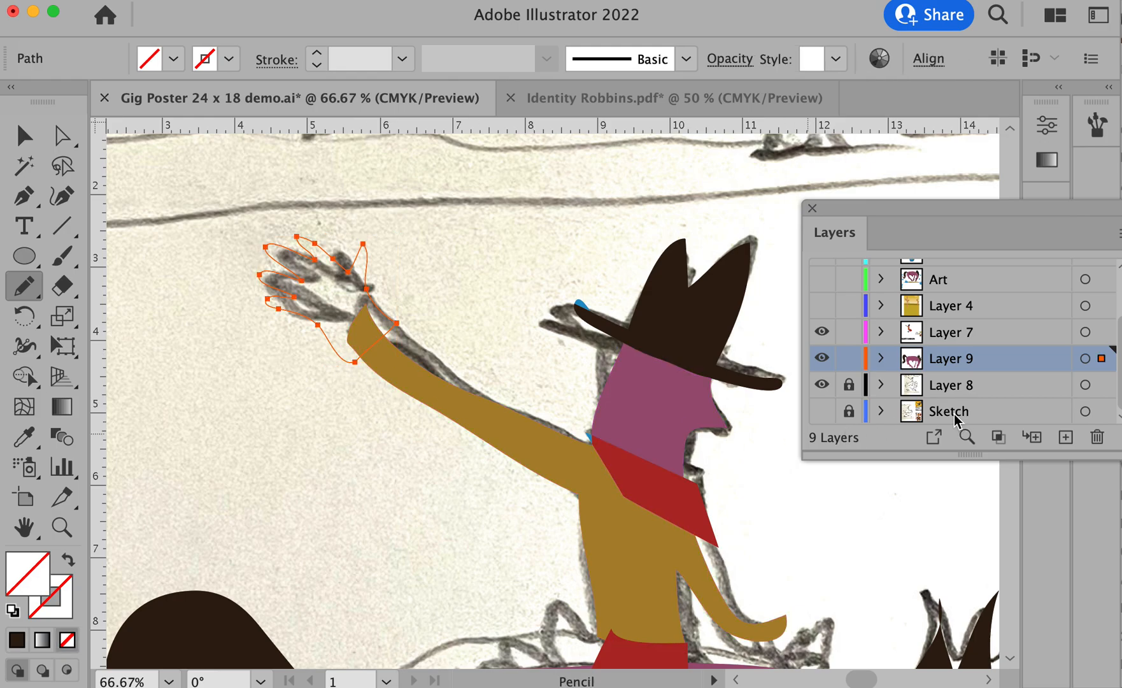
{"action": "key", "text": "comma"}
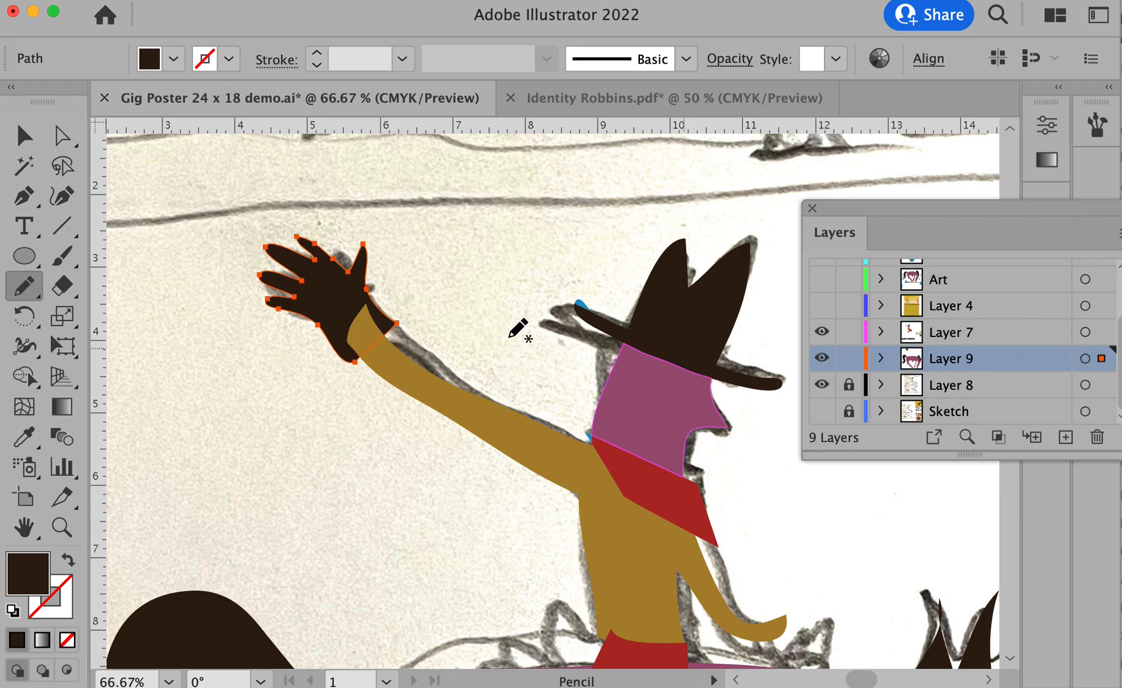
- Move the raised hand shape from Layer 9 to Layer 7 so it covers the end of the sleeve
{"action": "right_click", "coordinate": [330, 298]}
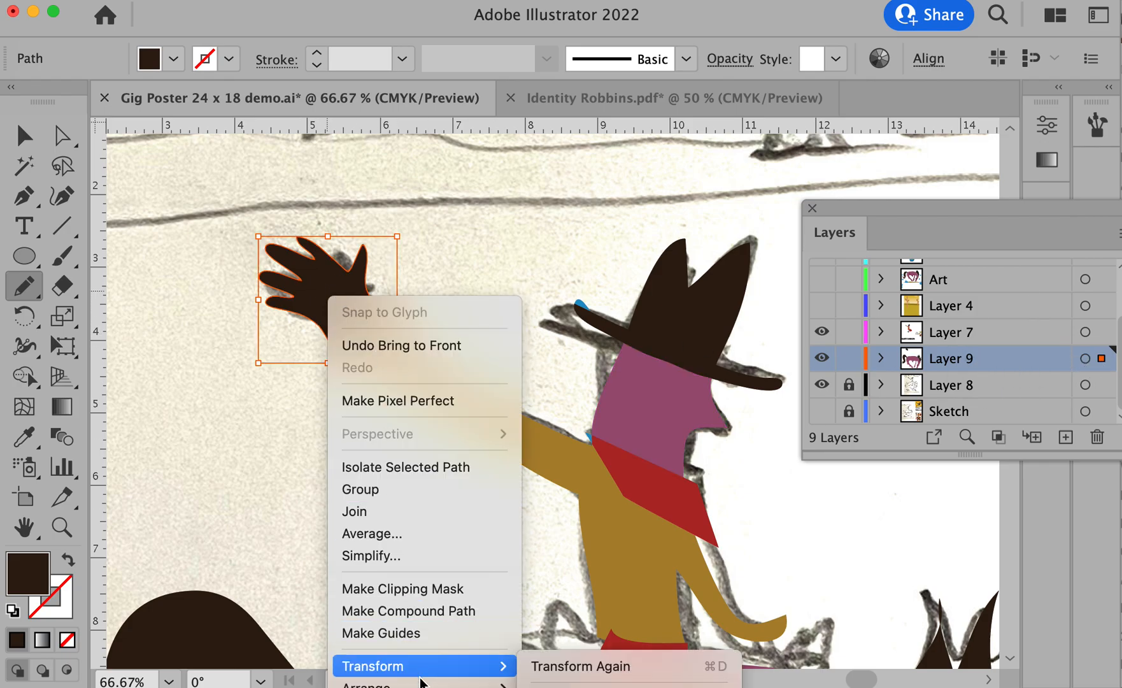
{"action": "left_click", "coordinate": [573, 679]}
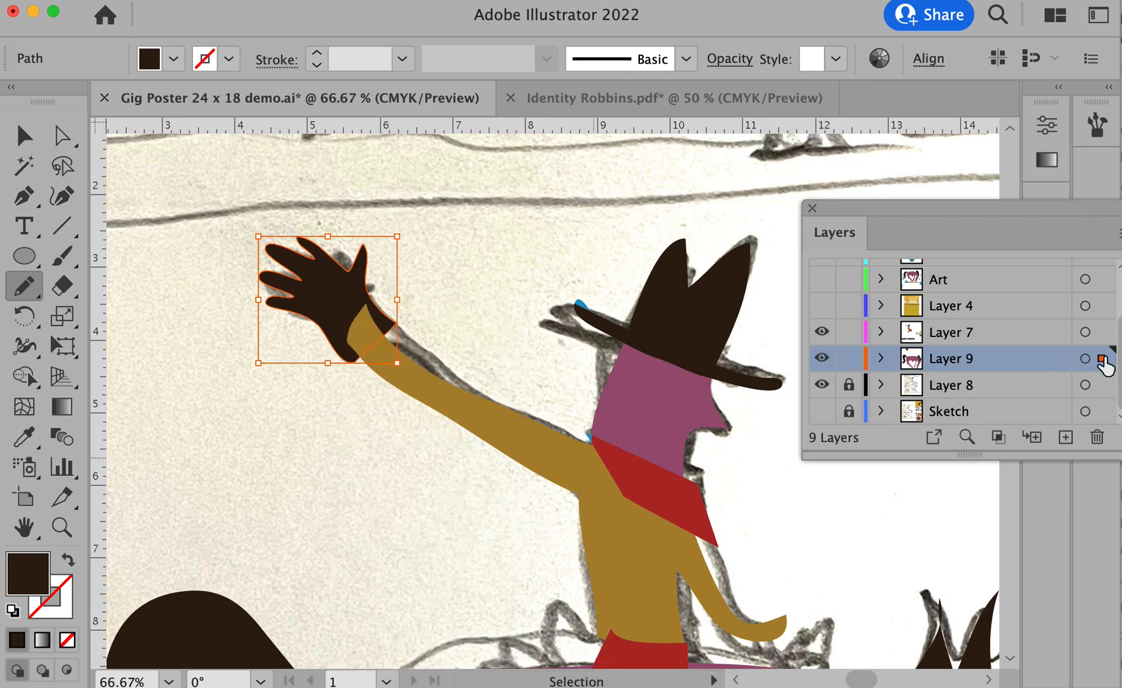
{"action": "left_click_drag", "start_coordinate": [1102, 359], "coordinate": [1101, 332]}
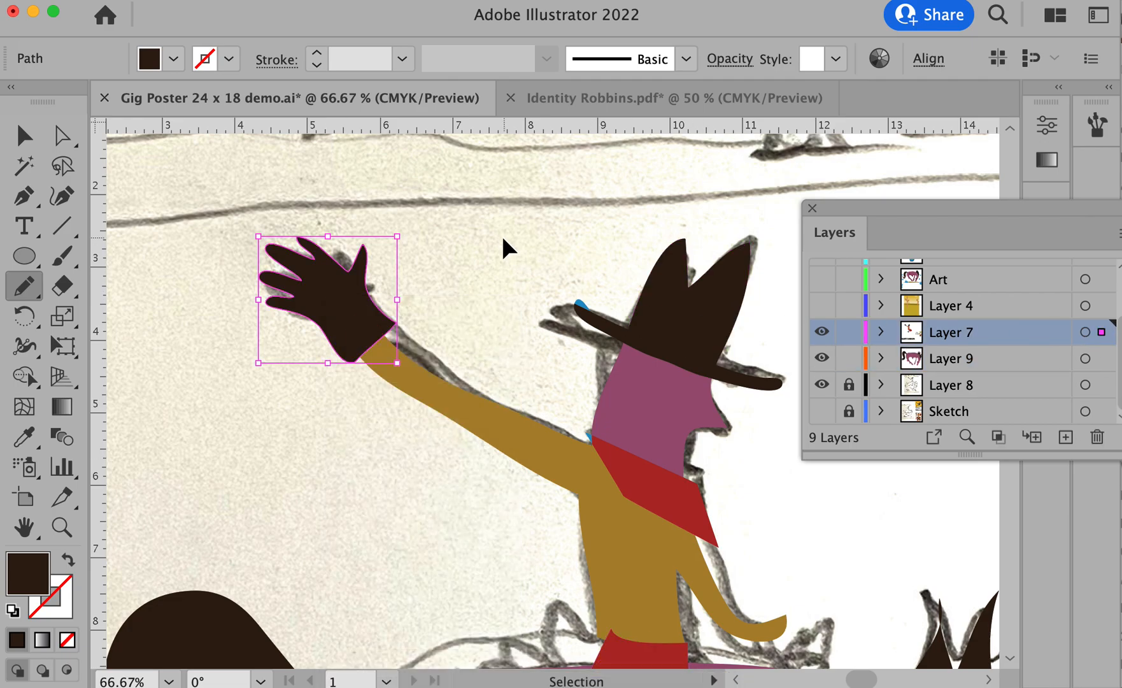
{"action": "left_click", "coordinate": [503, 238], "text": "super"}
- Draw the cowboy's lower hand as a fist at the end of the front sleeve on Layer 7 and fill it dark brown
{"action": "left_click_drag", "start_coordinate": [591, 347], "coordinate": [267, 212]}
{"action": "left_click_drag", "start_coordinate": [468, 403], "coordinate": [475, 369]}
{"action": "mouse_move", "coordinate": [459, 437]}
{"action": "left_mouse_down"}
{"action": "mouse_move", "coordinate": [461, 468]}
{"action": "mouse_move", "coordinate": [473, 468]}
{"action": "mouse_move", "coordinate": [536, 451]}
{"action": "mouse_move", "coordinate": [502, 407]}
{"action": "mouse_move", "coordinate": [459, 438]}
{"action": "left_mouse_up"}
{"action": "key", "text": "super"}
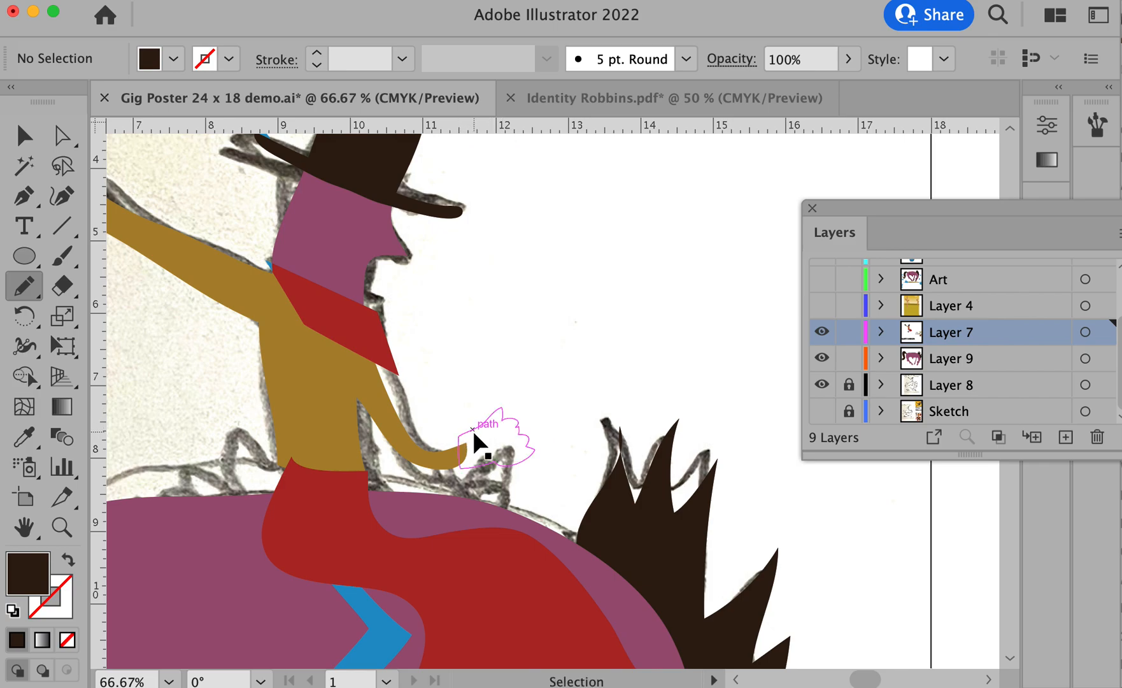
{"action": "left_click", "coordinate": [475, 426], "text": "super"}
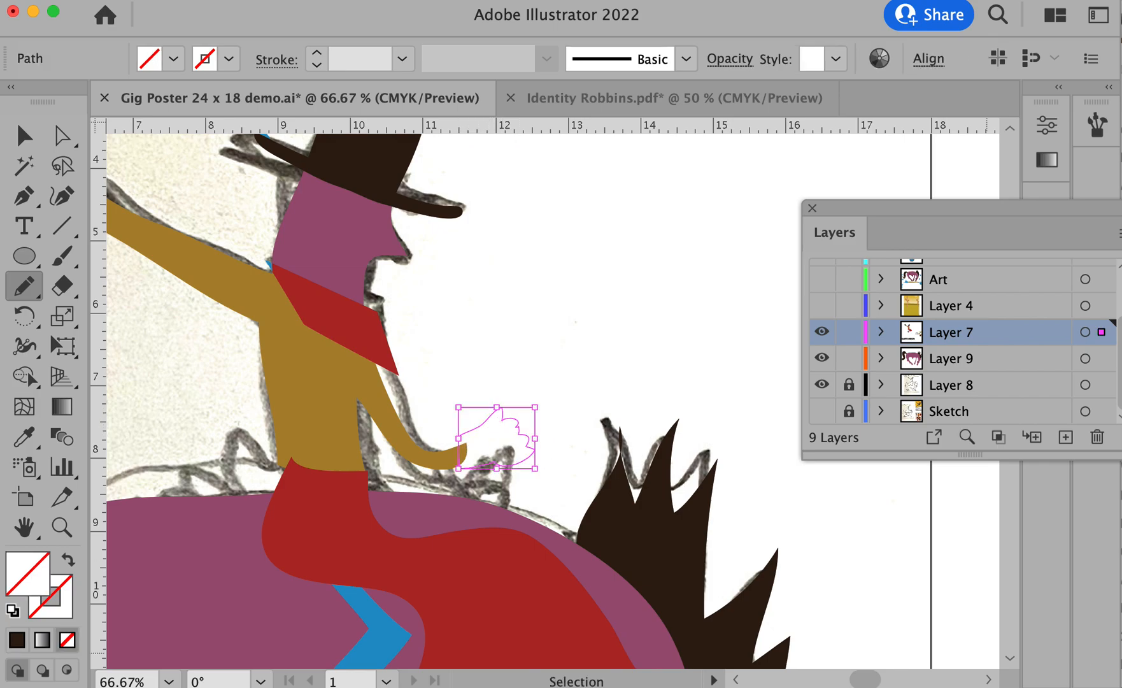
{"action": "key", "text": "comma"}
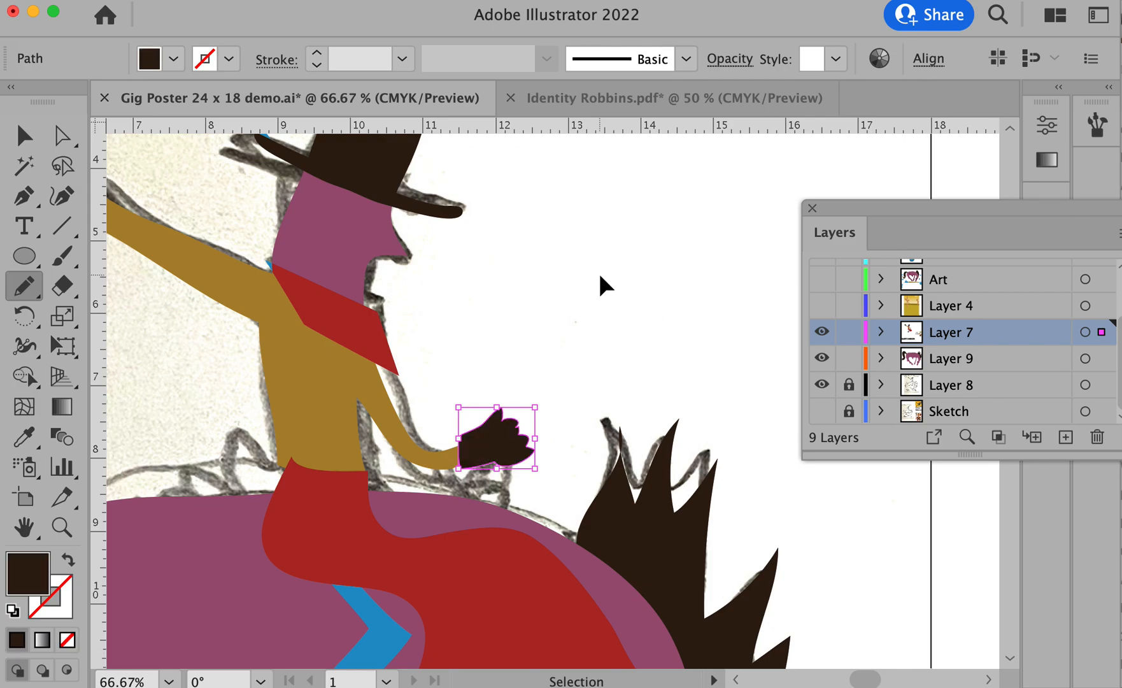
{"action": "left_click", "coordinate": [600, 275], "text": "super"}
- Move Layer 4 below Layer 8 in the layer order, directly above the Sketch layer
{"action": "left_click", "coordinate": [505, 429], "text": "alt+super"}
{"action": "left_click", "coordinate": [504, 428], "text": "alt+super"}
{"action": "left_click", "coordinate": [503, 428], "text": "alt+super"}
{"action": "left_click_drag", "start_coordinate": [629, 418], "coordinate": [543, 377]}
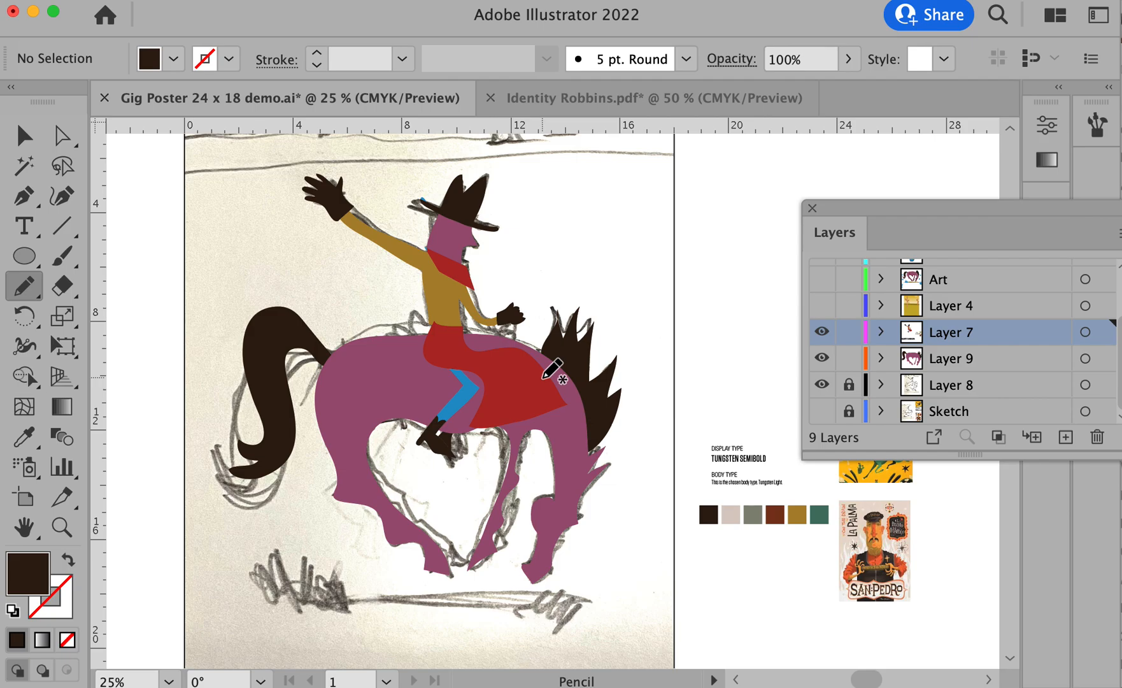
{"action": "left_click_drag", "start_coordinate": [1022, 304], "coordinate": [1009, 400]}
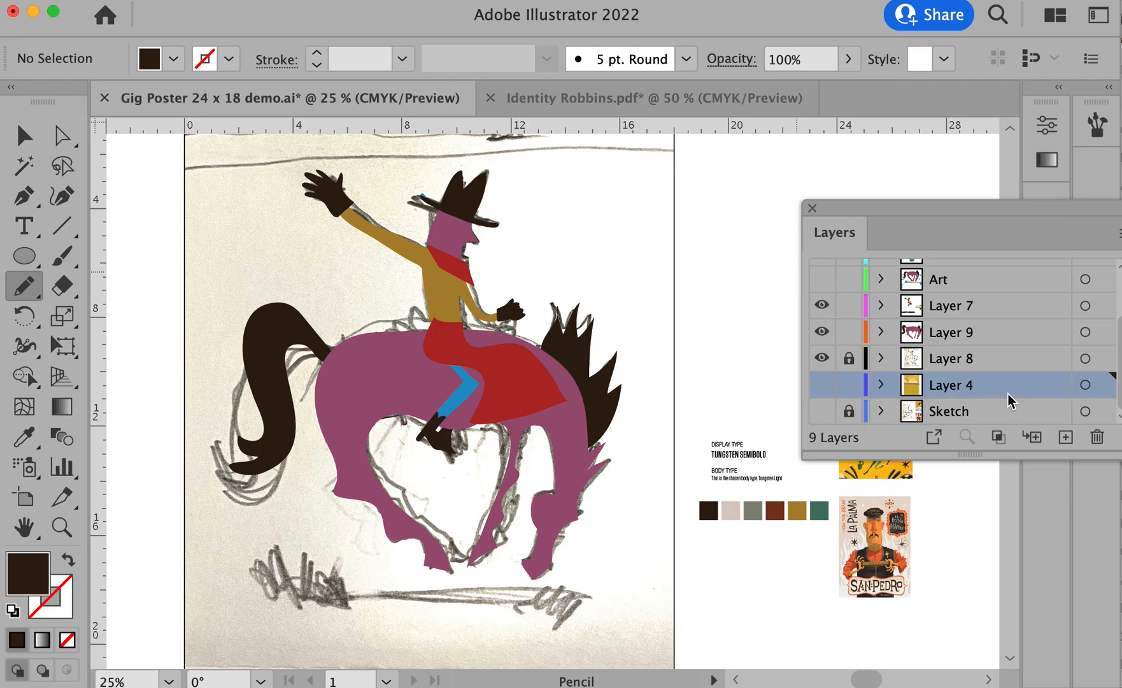
- Hide the Layer 8 sketch lines and show the Layer 4 desert background behind the traced cowboy and horse, with the whole poster in view
{"action": "left_click", "coordinate": [822, 358]}
{"action": "left_click", "coordinate": [822, 384]}
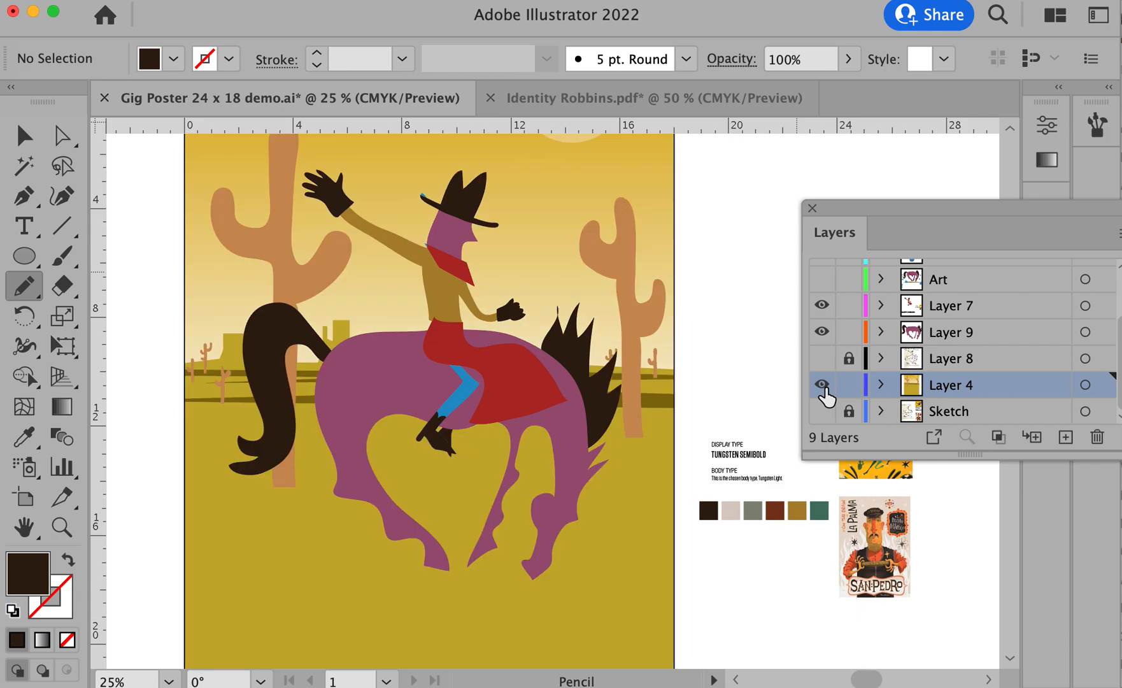
{"action": "left_click", "coordinate": [564, 493], "text": "alt+super"}
{"action": "mouse_move", "coordinate": [548, 409]}
{"action": "left_mouse_down"}
{"action": "mouse_move", "coordinate": [546, 485]}
{"action": "mouse_move", "coordinate": [551, 450]}
{"action": "left_mouse_up"}
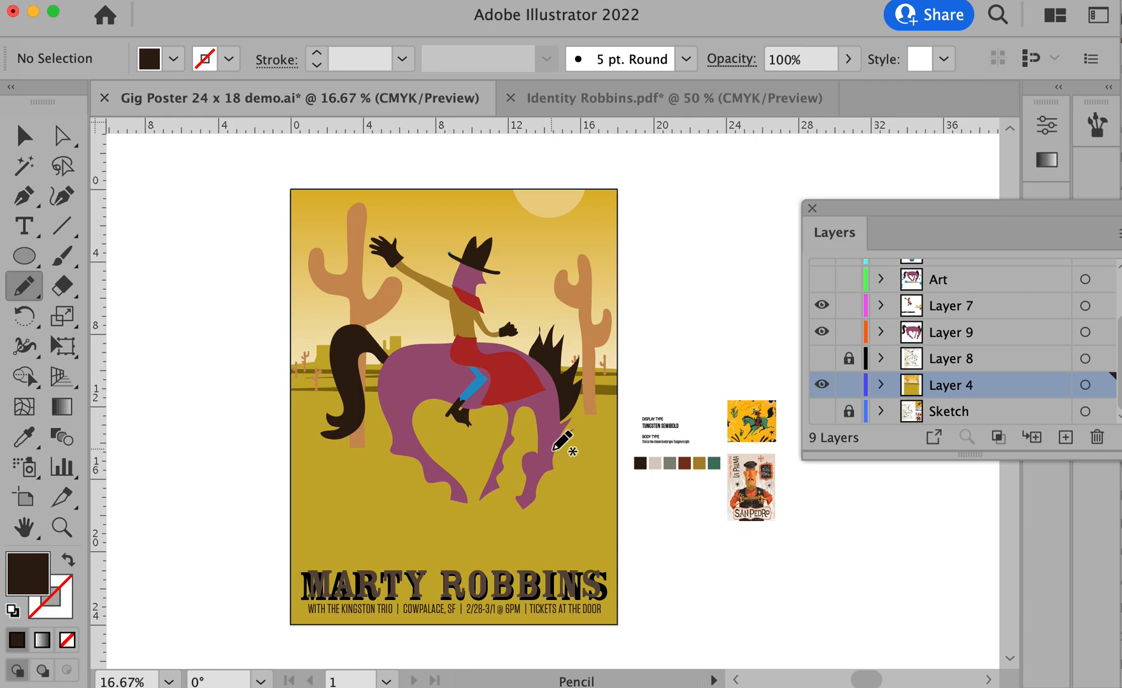
{"action": "scroll", "coordinate": [562, 440], "scroll_direction": "up", "scroll_amount": 1}
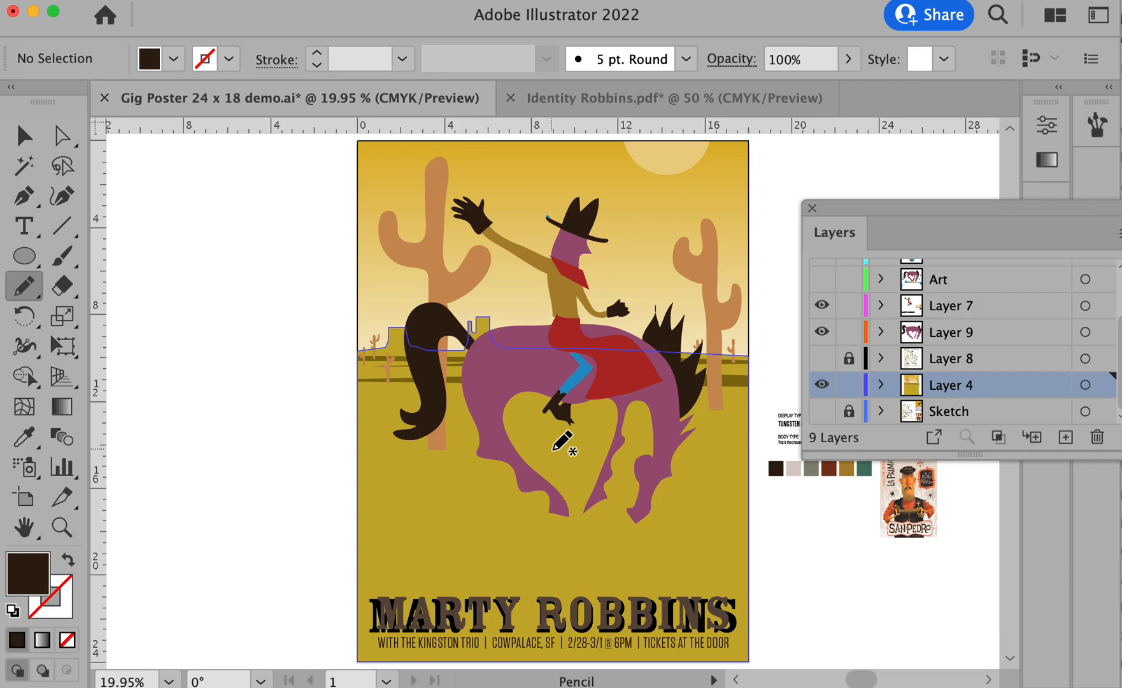
- Hide Layer 7 and Layer 9 and show the finished Art, Saddle and Cowboy art layers instead
{"action": "left_click", "coordinate": [821, 279]}
{"action": "left_click_drag", "start_coordinate": [824, 332], "coordinate": [823, 309]}
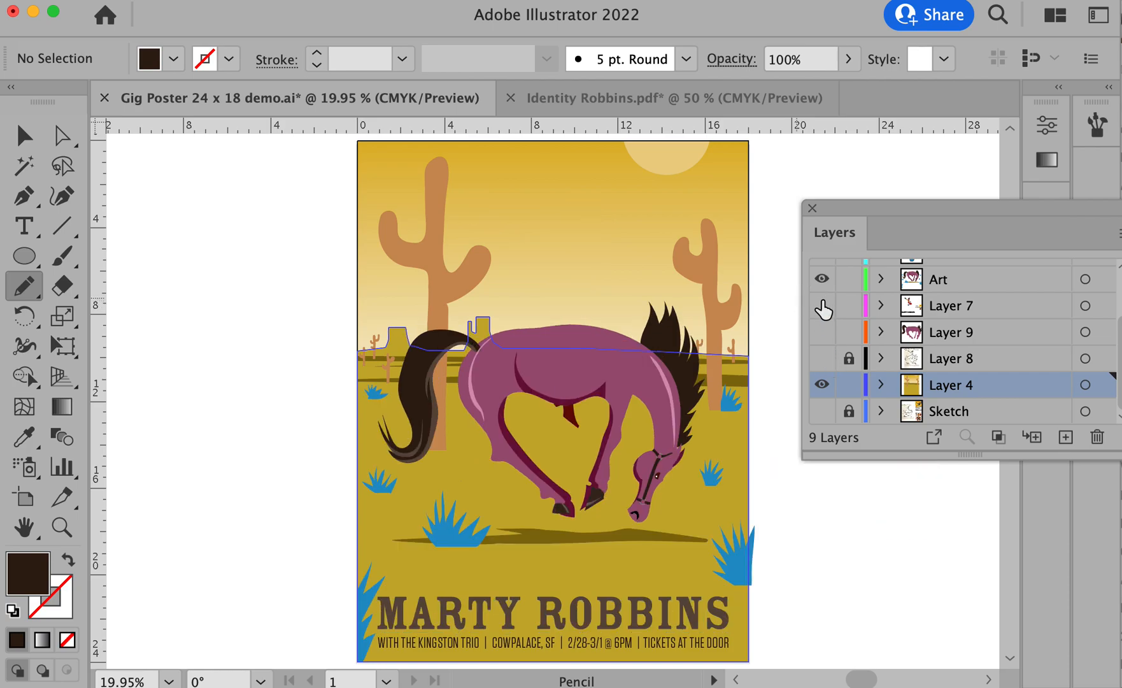
{"action": "scroll", "coordinate": [834, 322], "scroll_direction": "up", "scroll_amount": 3}
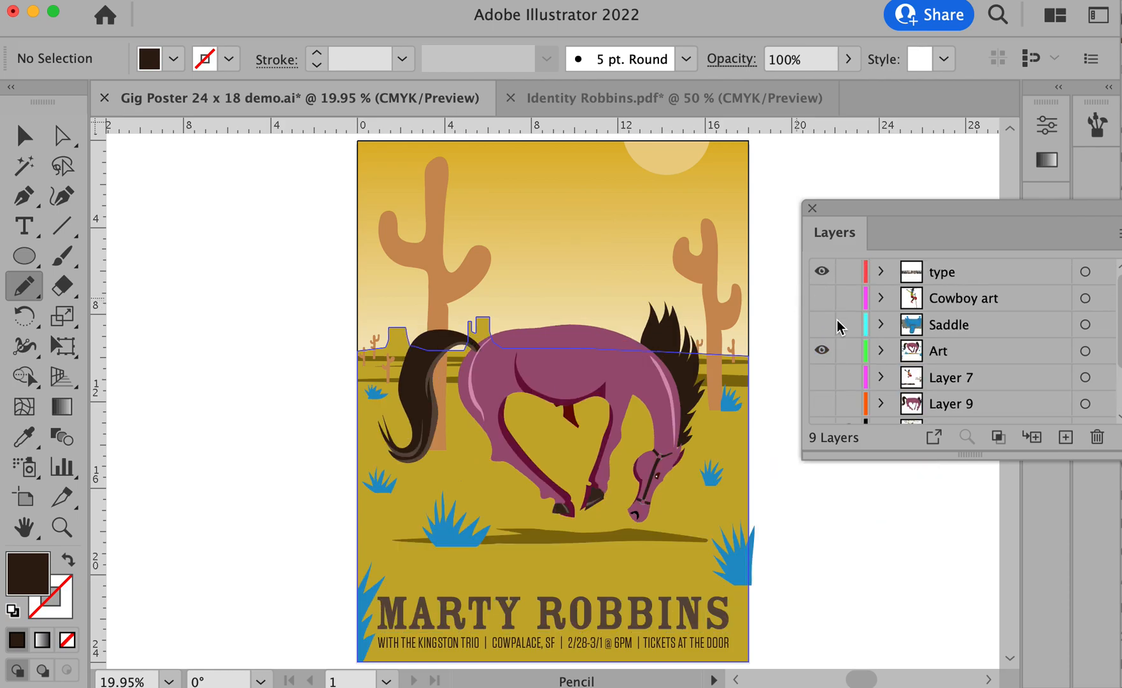
{"action": "left_click_drag", "start_coordinate": [822, 297], "coordinate": [828, 327]}
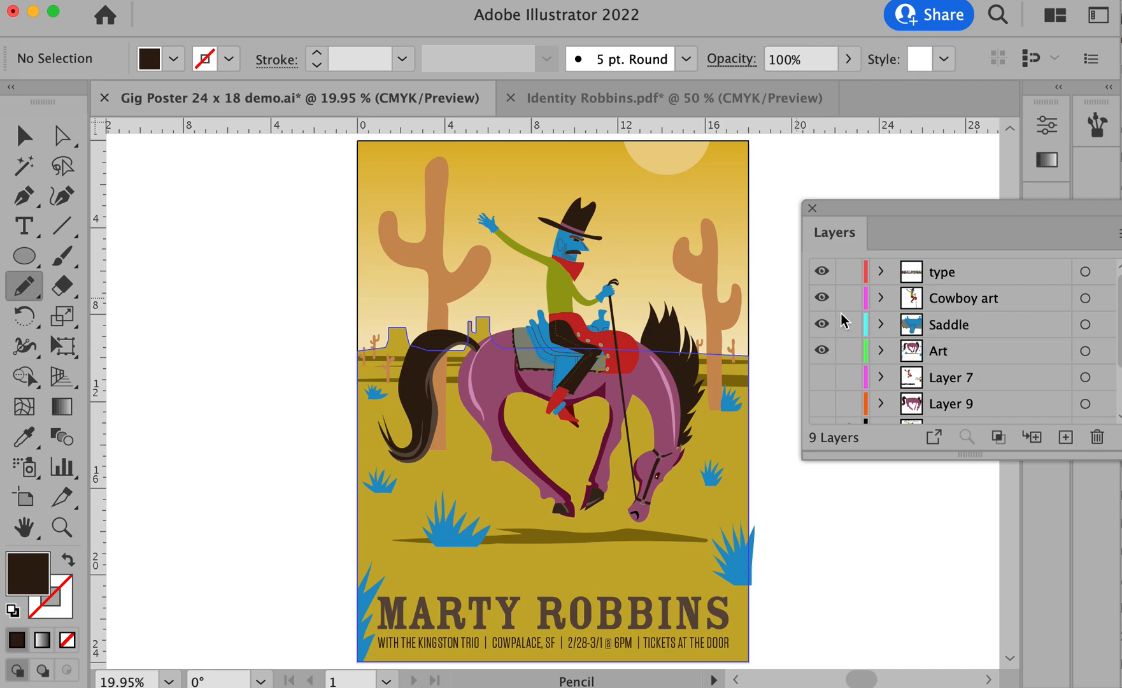
{"action": "key", "text": "space"}
{"action": "left_click_drag", "start_coordinate": [354, 351], "coordinate": [242, 349]}
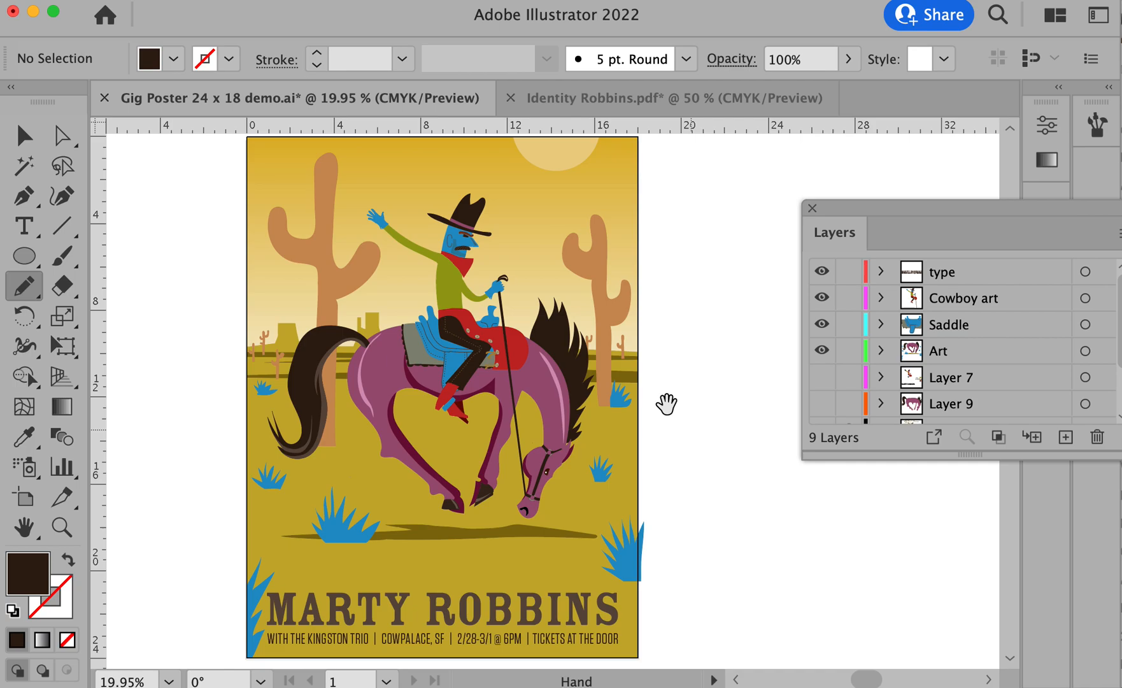